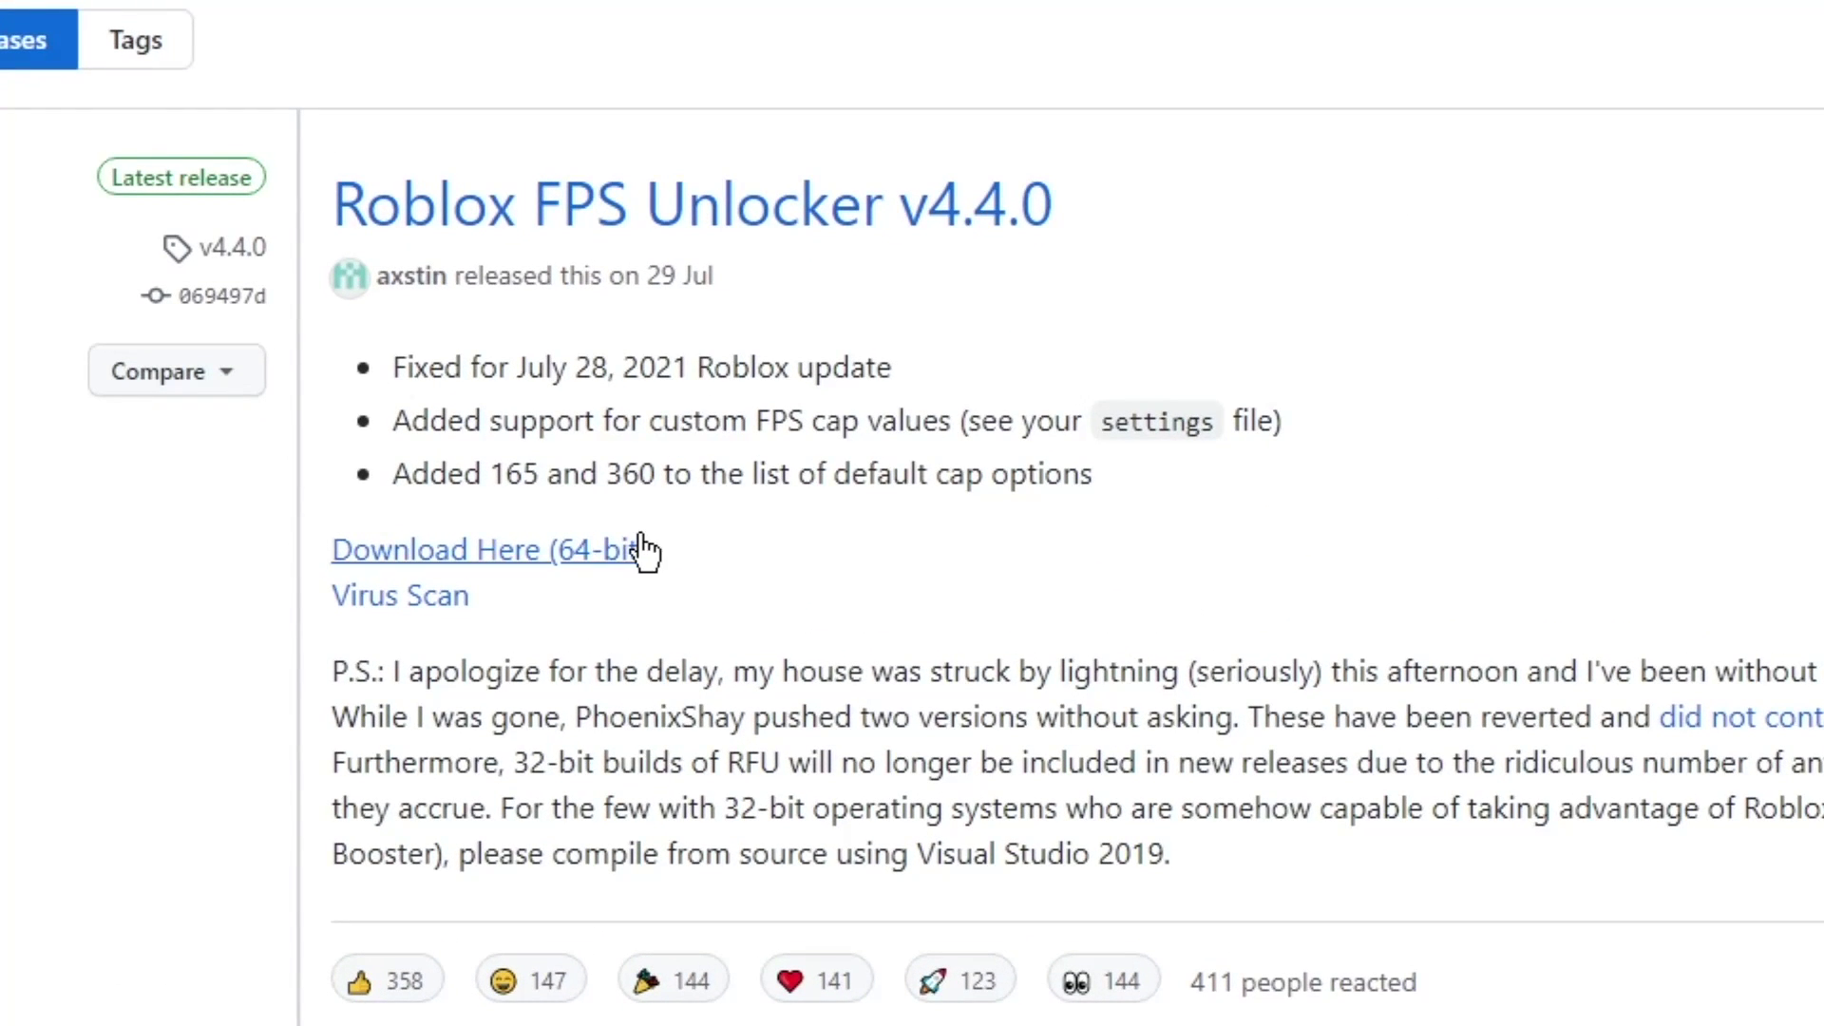
Step: Download the 64-bit Roblox FPS Unlocker v4.4.0 zip to the Downloads folder and place the archive on the desktop
{"action": "left_click", "coordinate": [646, 550]}
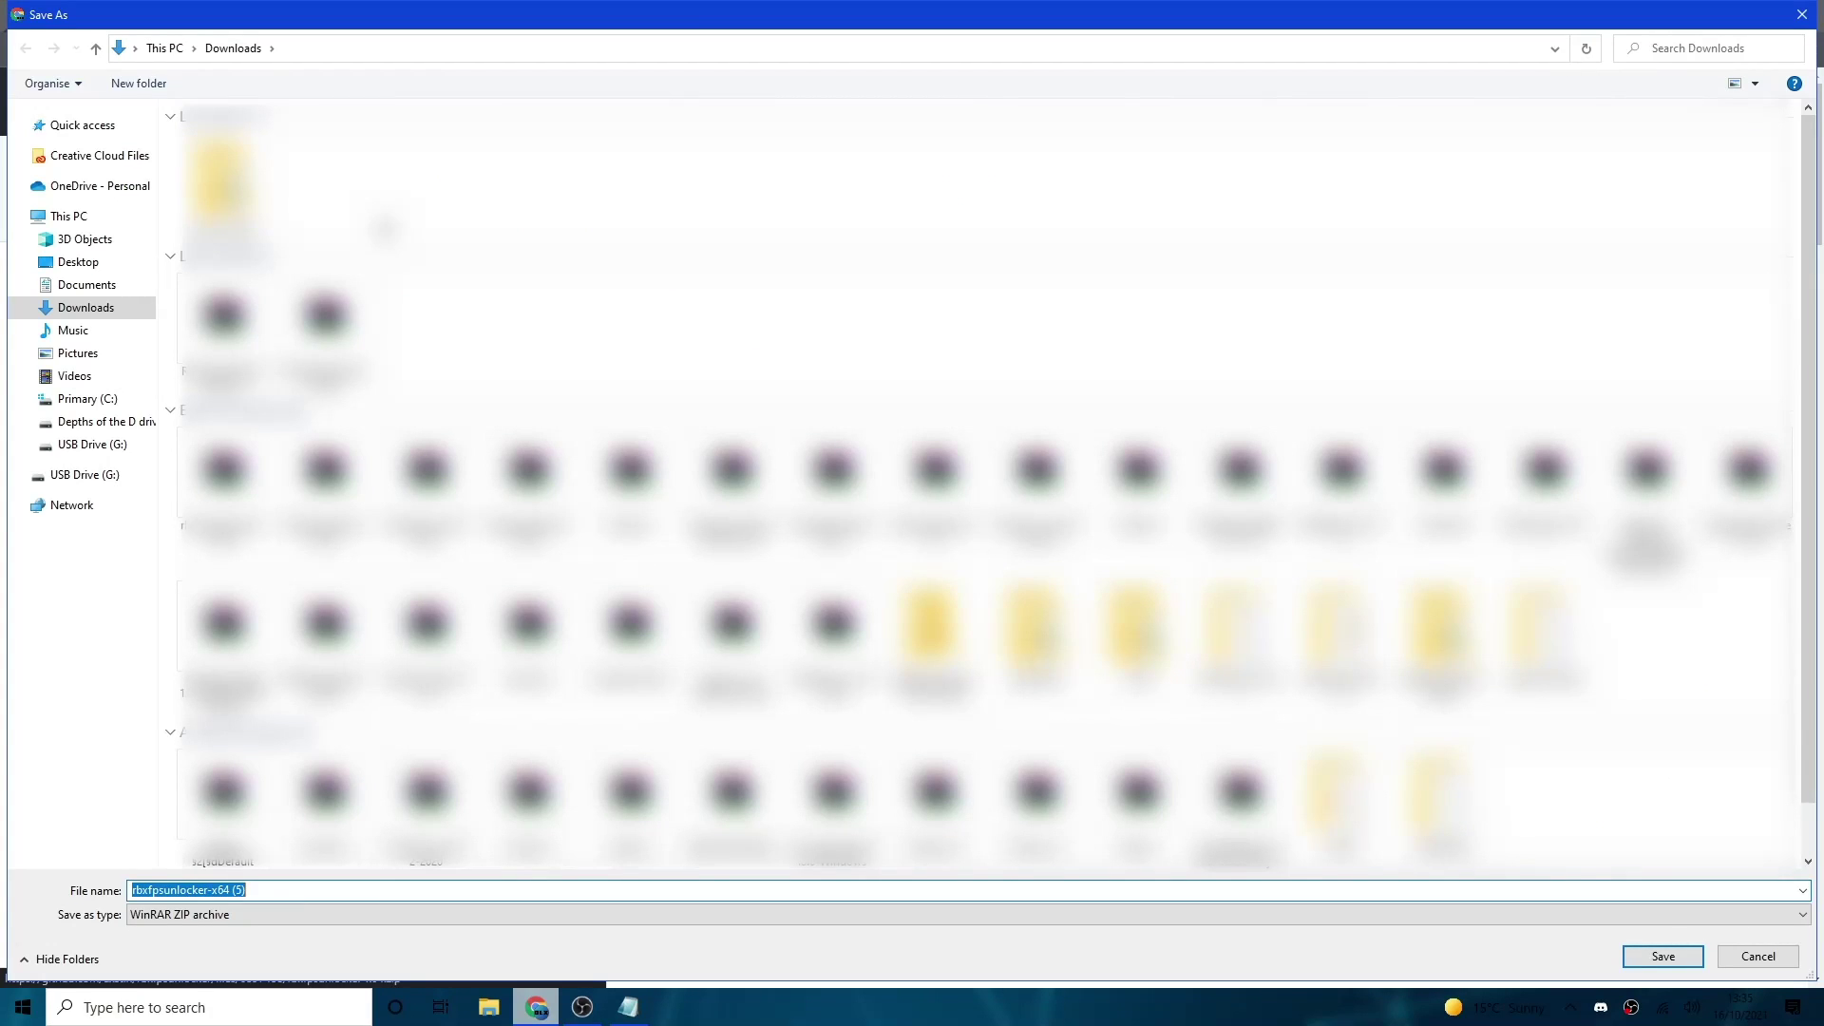
{"action": "left_click", "coordinate": [1670, 957]}
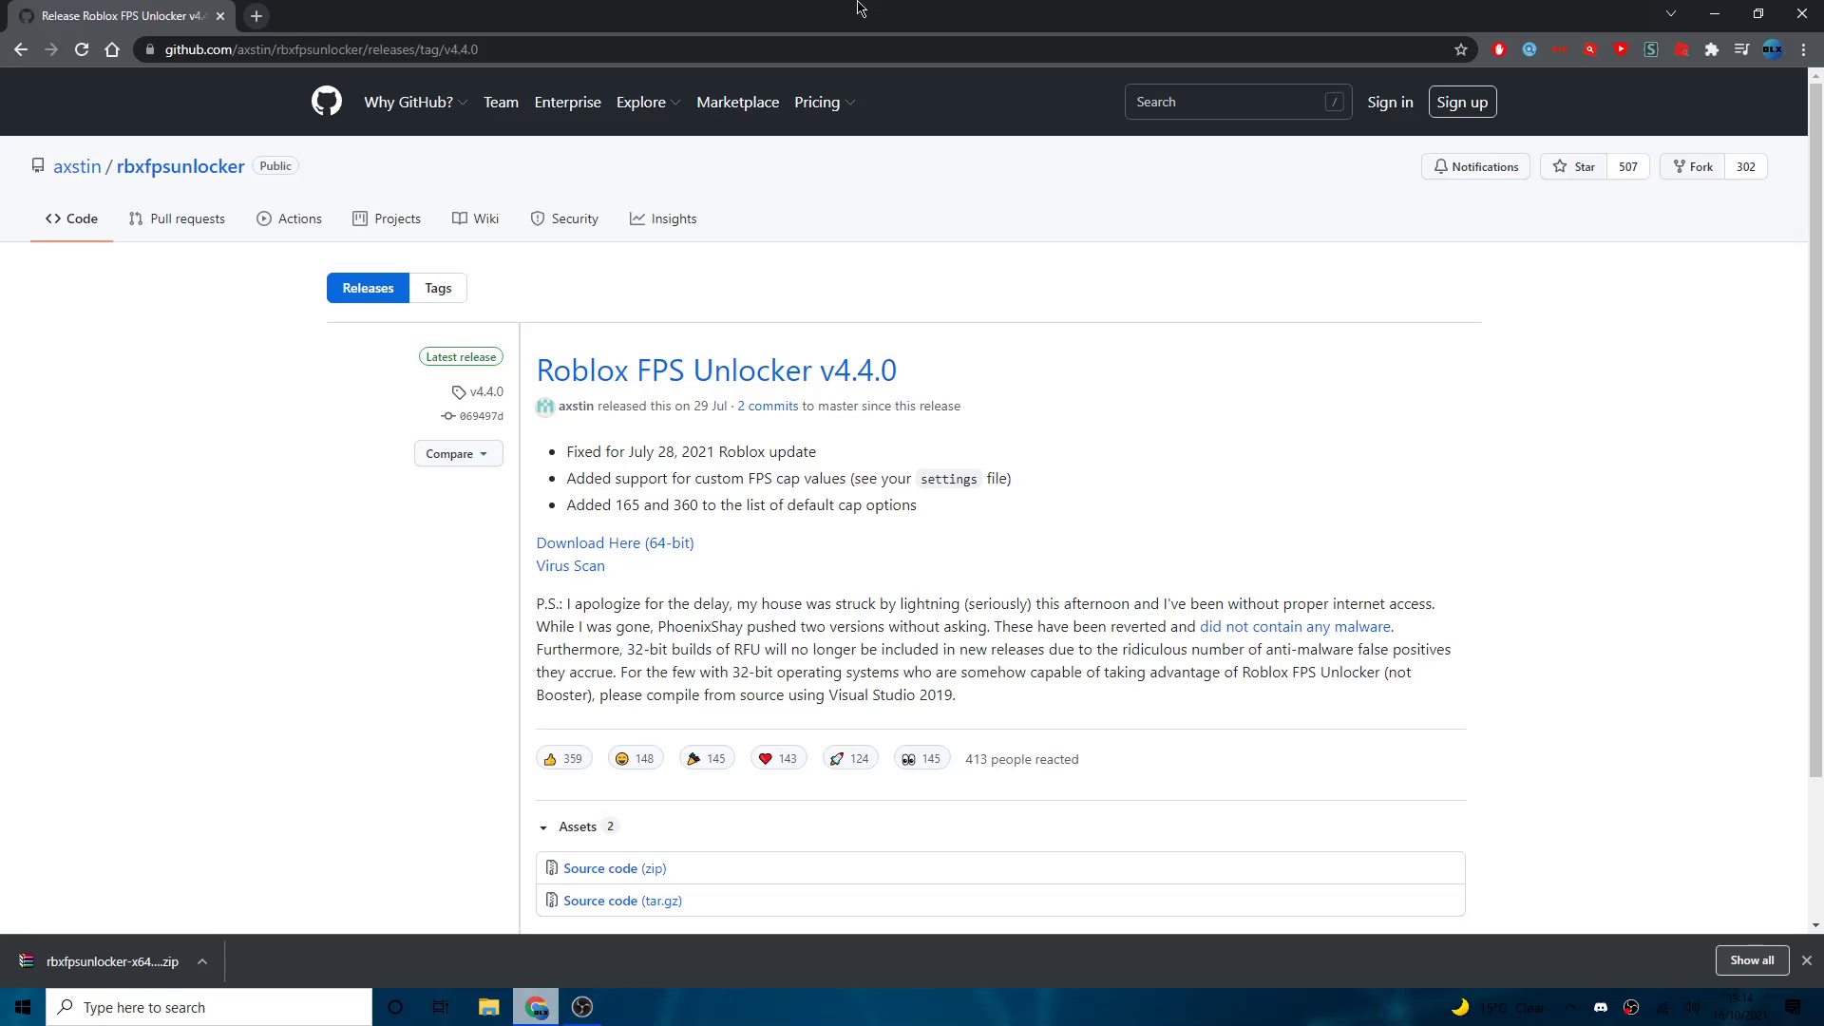
{"action": "double_click", "coordinate": [1045, 15]}
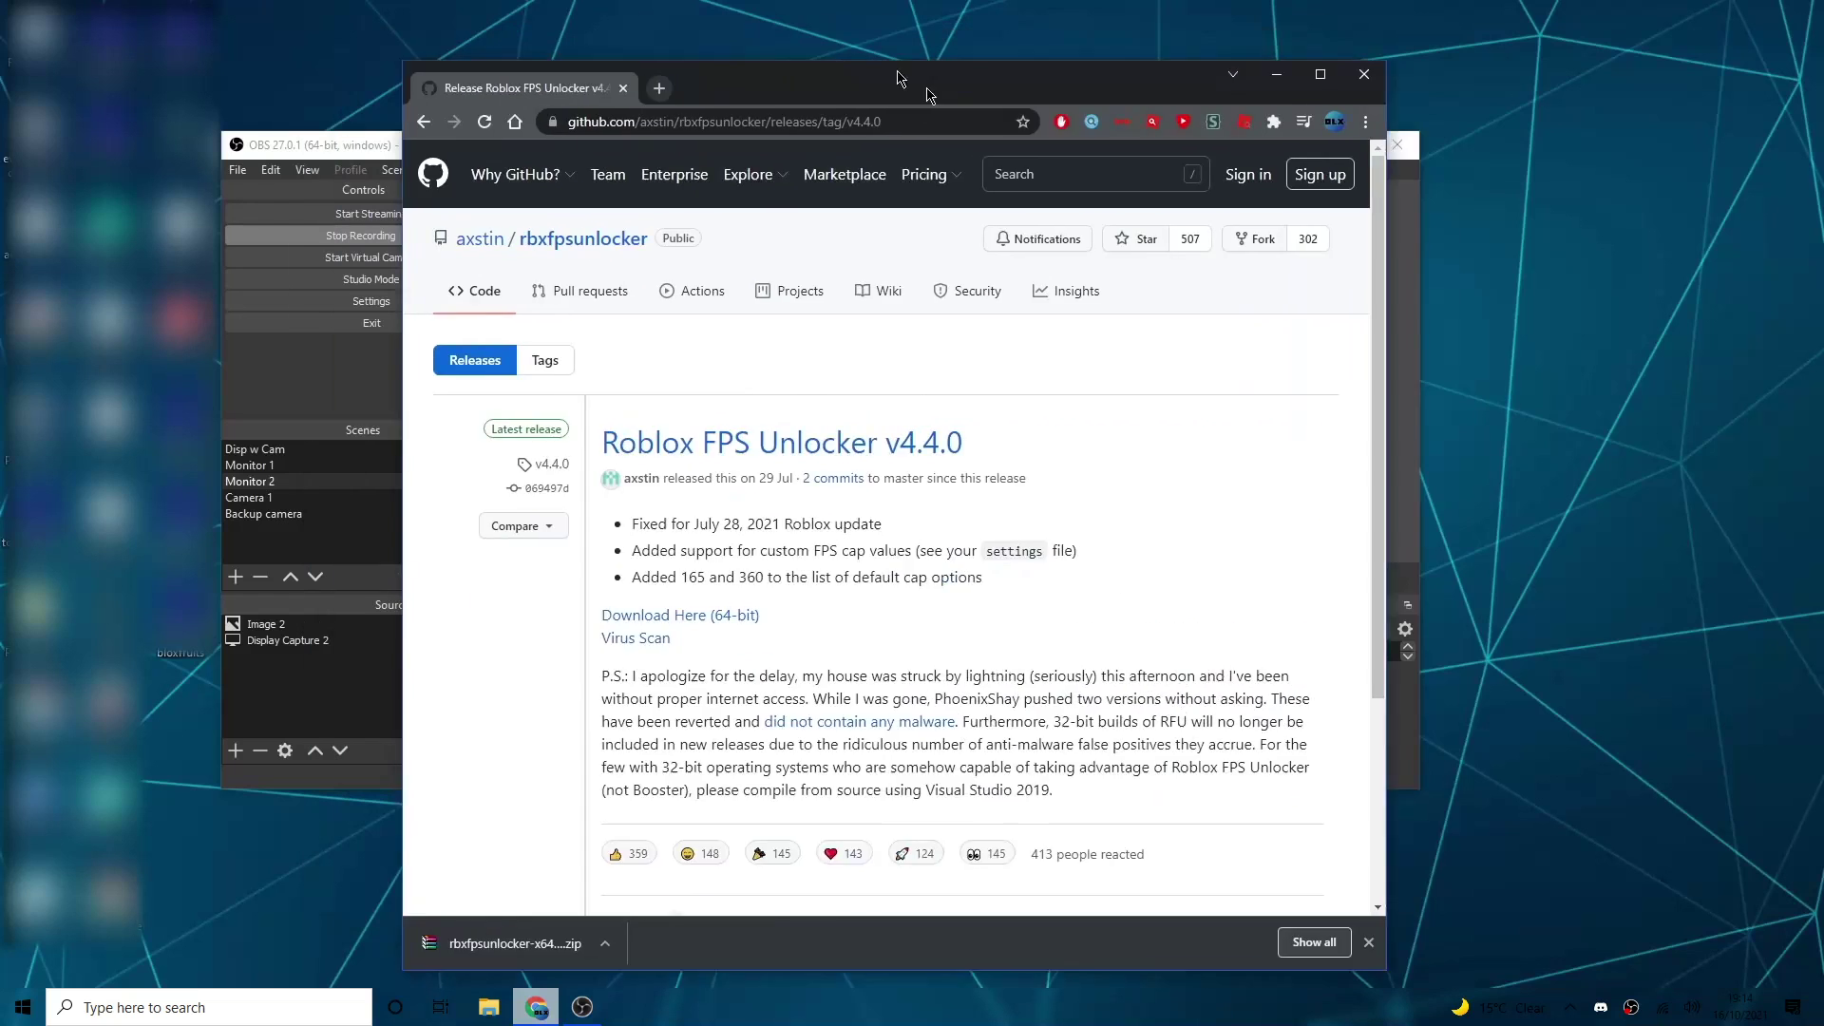
{"action": "left_click_drag", "start_coordinate": [1106, 179], "coordinate": [1304, 56]}
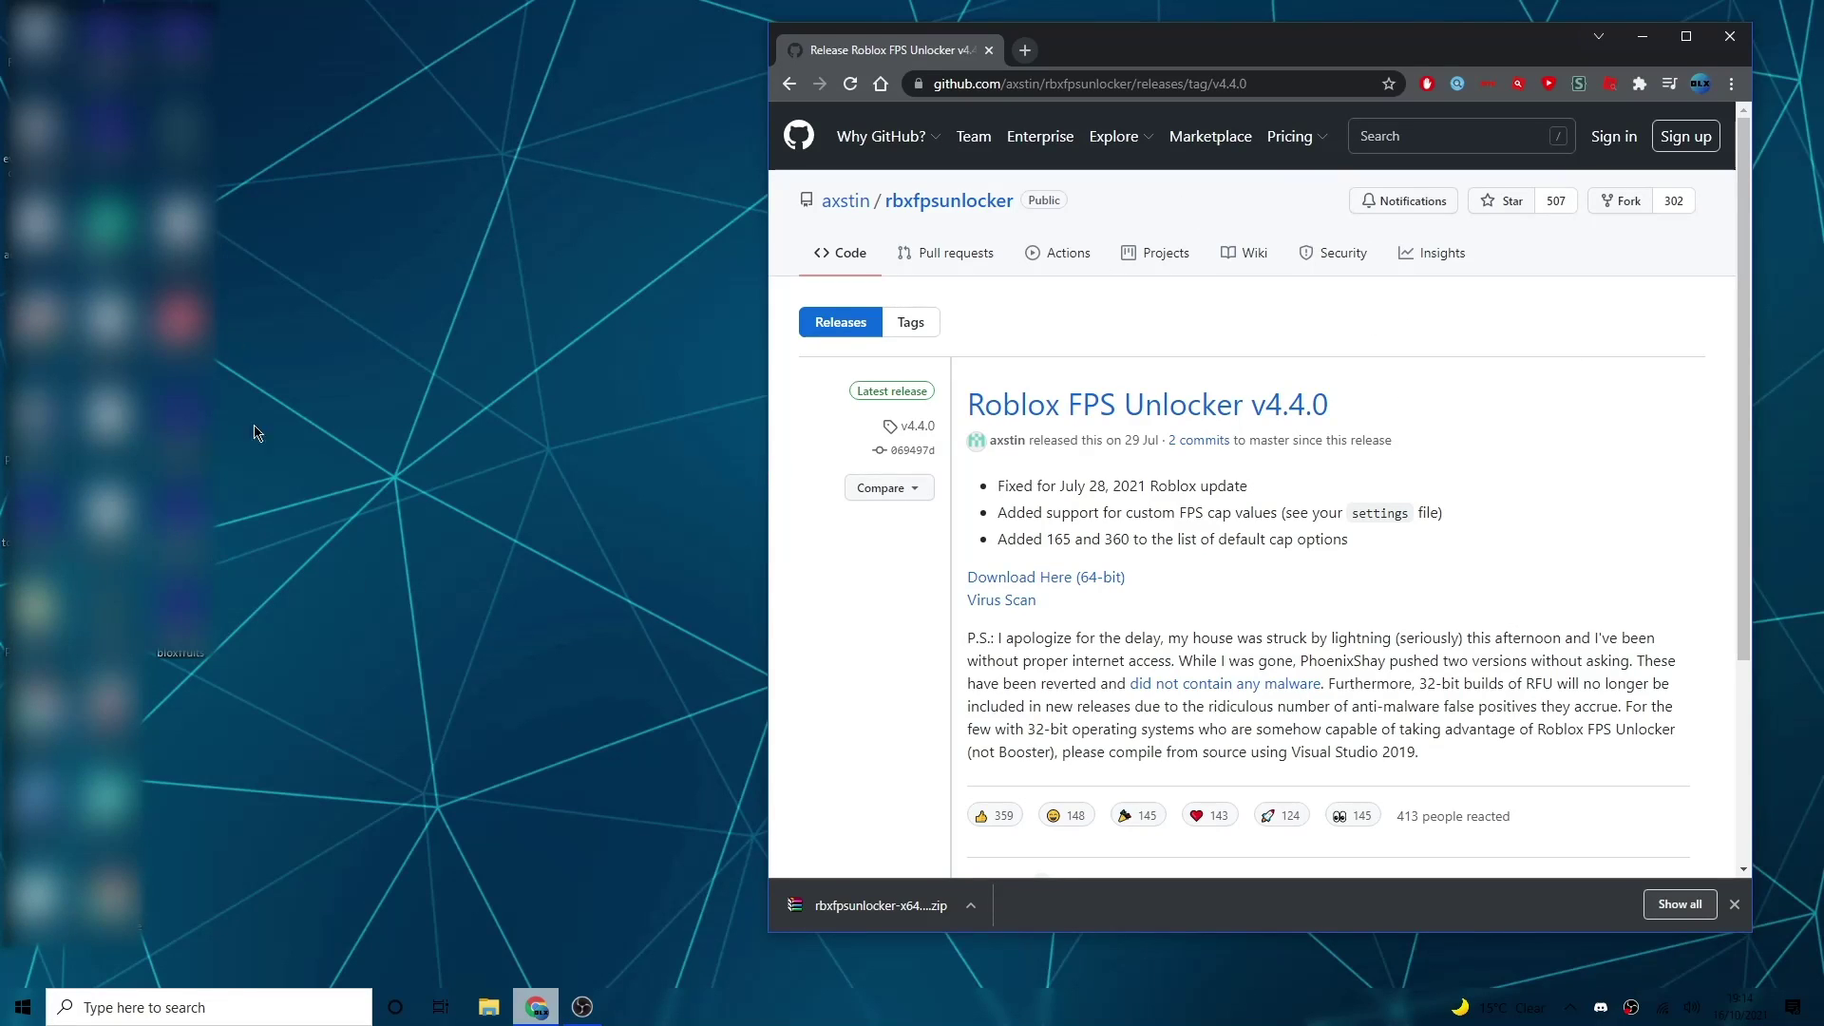
{"action": "left_click_drag", "start_coordinate": [1182, 58], "coordinate": [1223, 67]}
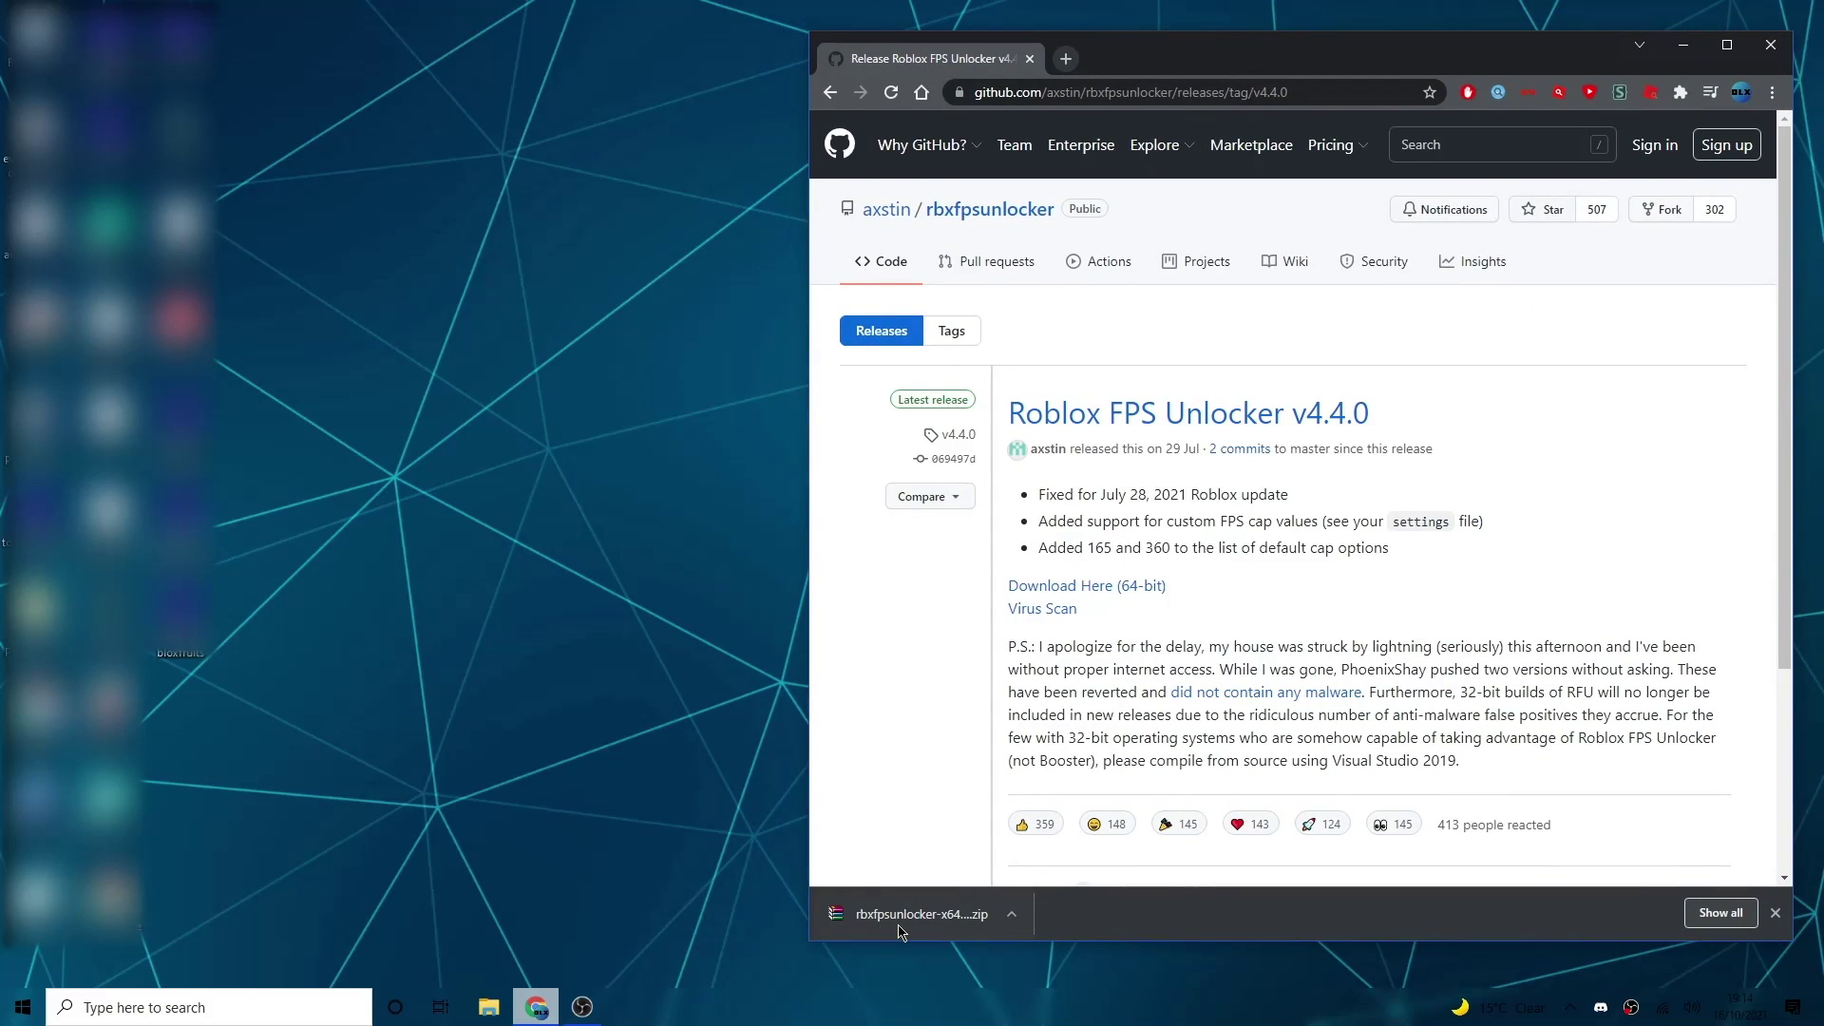
{"action": "left_click_drag", "start_coordinate": [944, 917], "coordinate": [637, 641]}
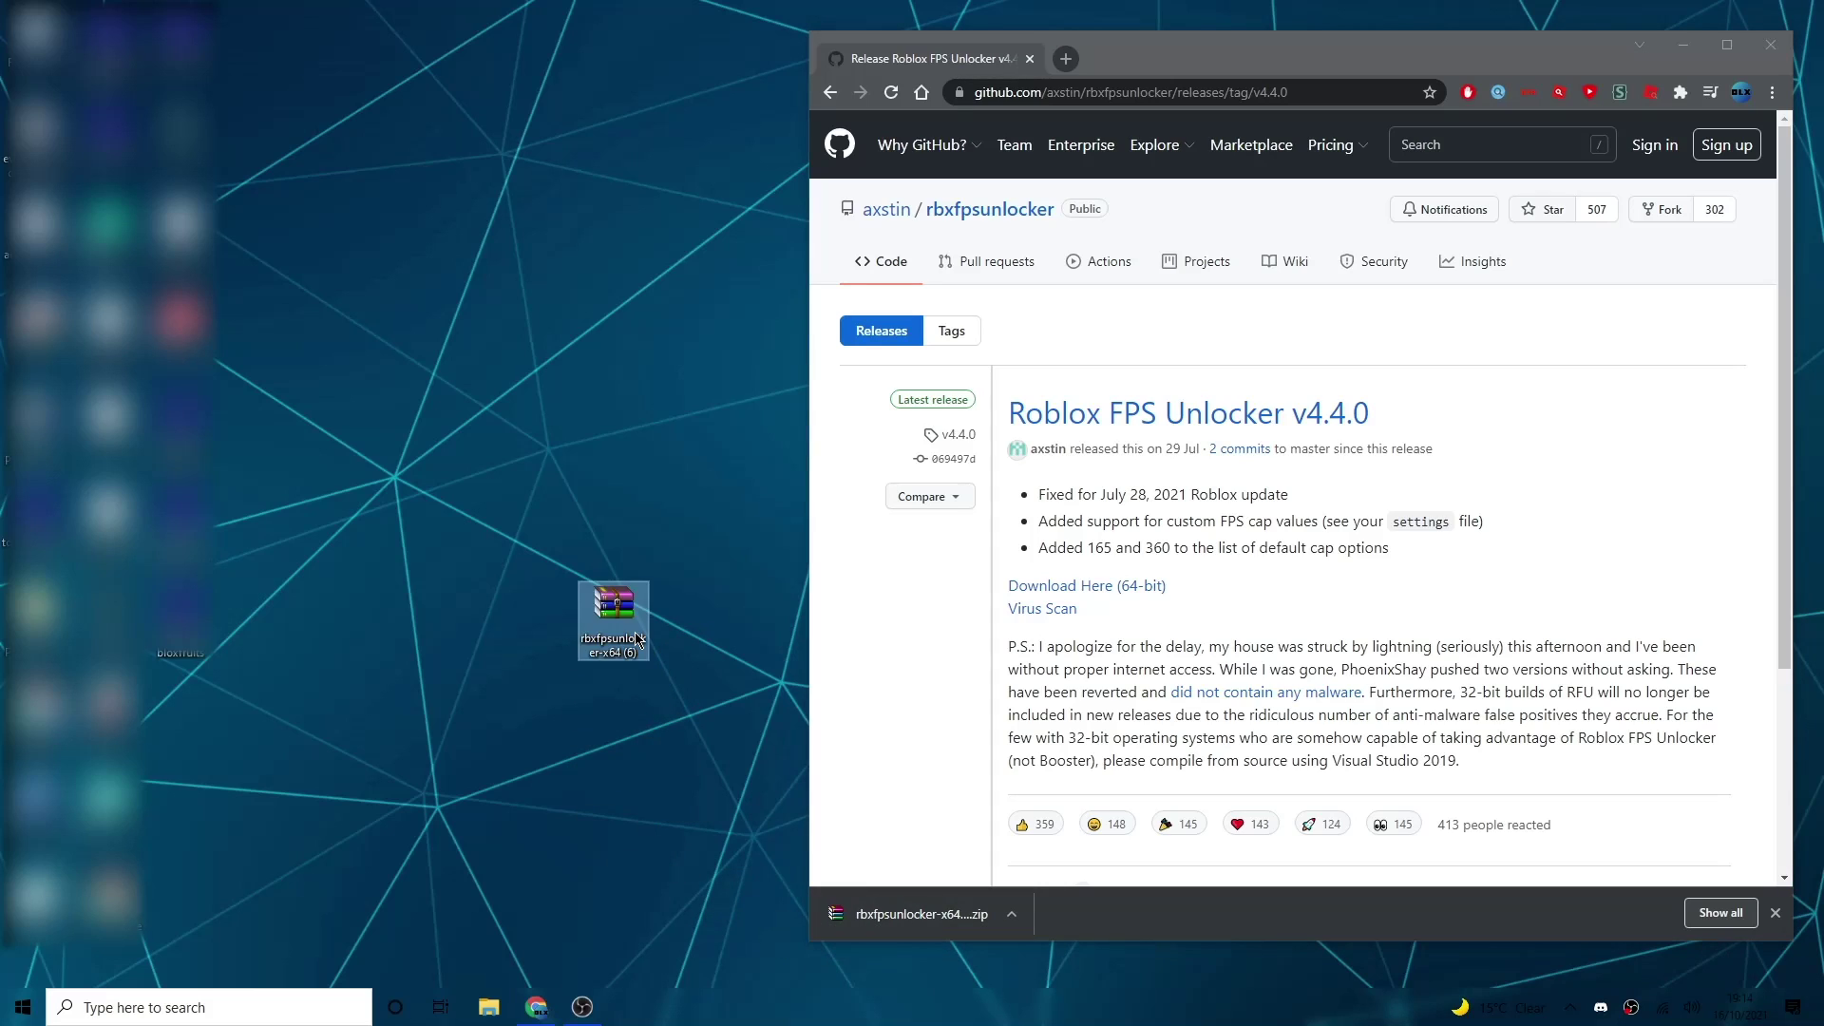
{"action": "left_click", "coordinate": [1680, 46]}
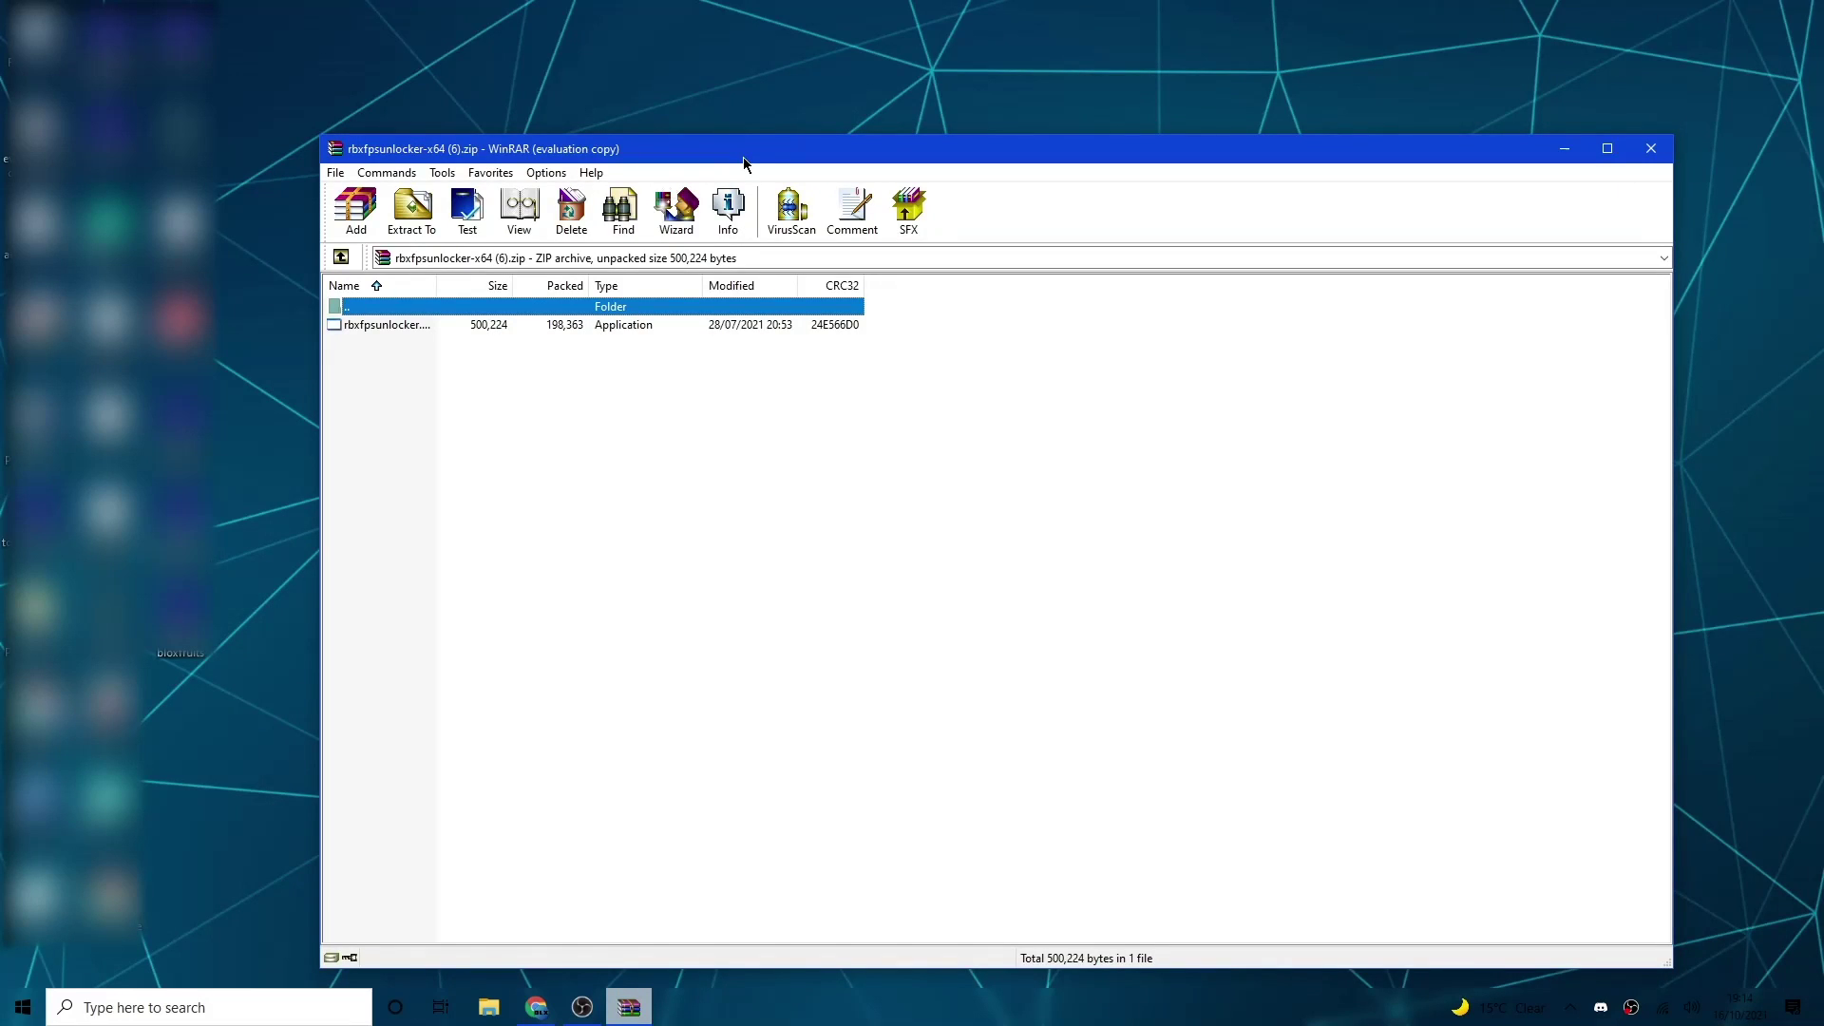
Step: Extract the rbxfpsunlocker-x64 archive directly to the Desktop folder and minimize the archive window
{"action": "left_click_drag", "start_coordinate": [743, 157], "coordinate": [778, 106]}
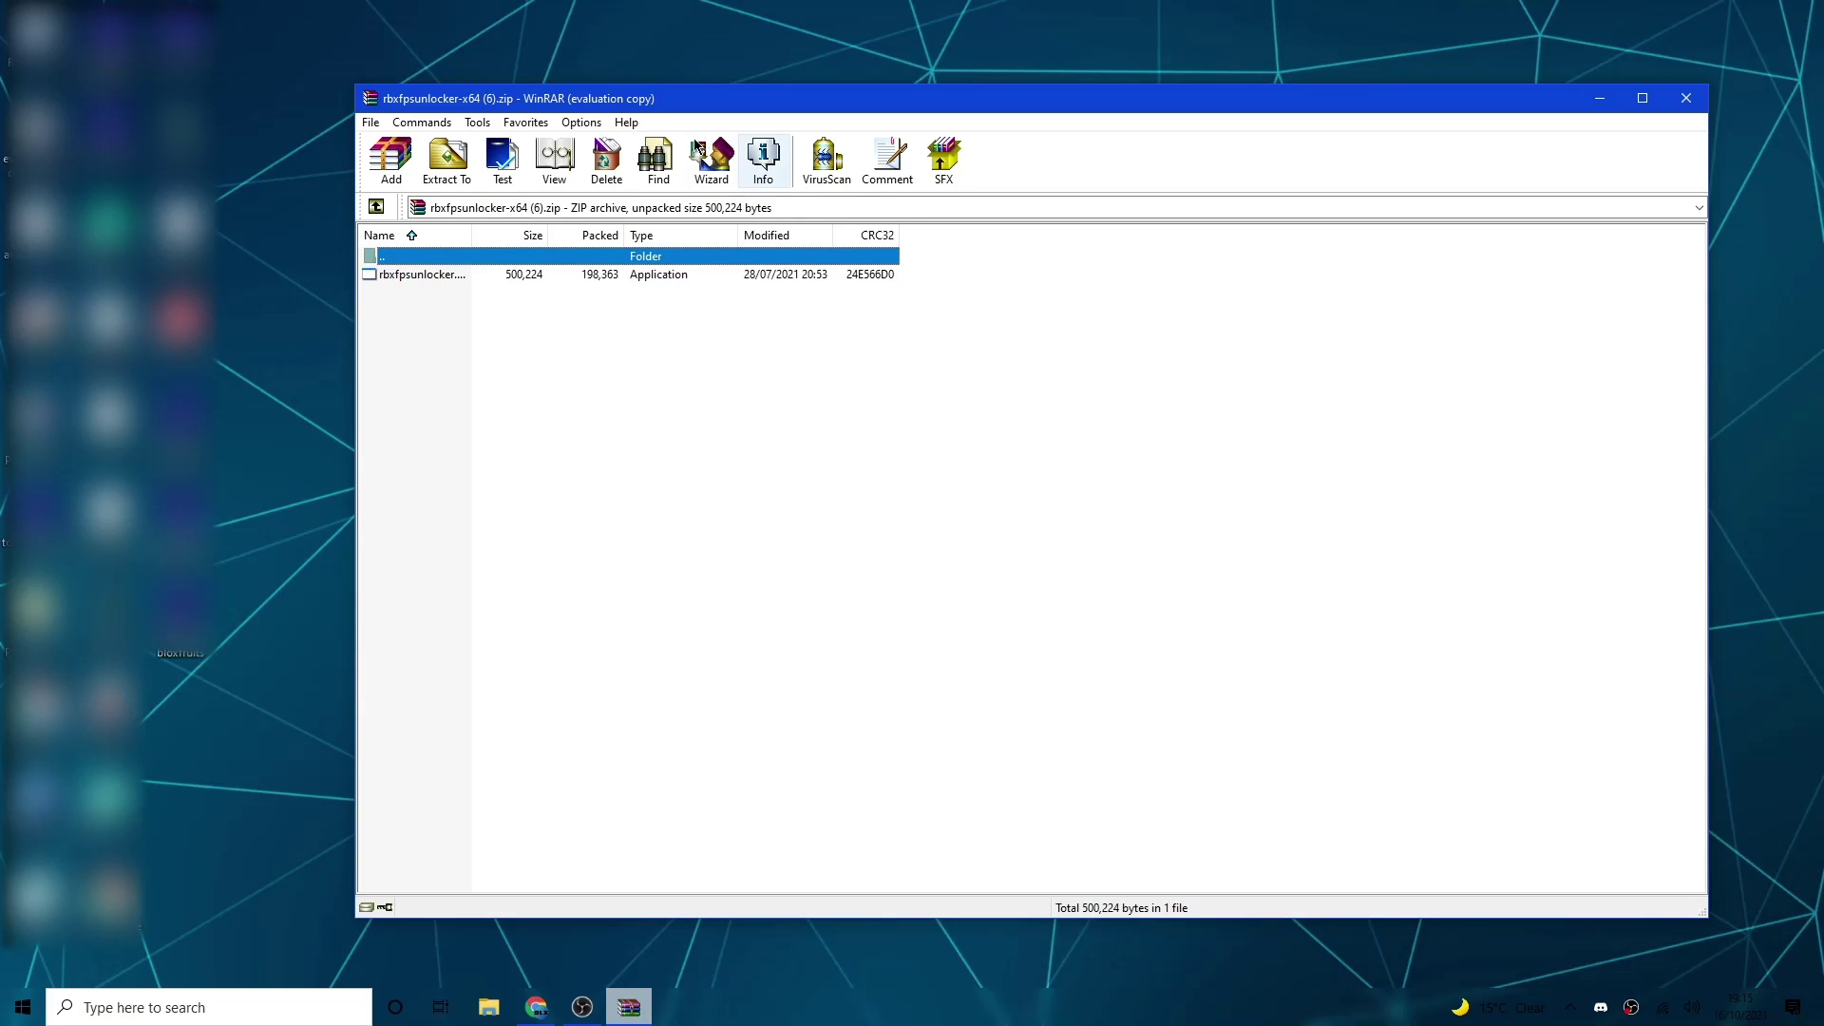
{"action": "left_click", "coordinate": [446, 169]}
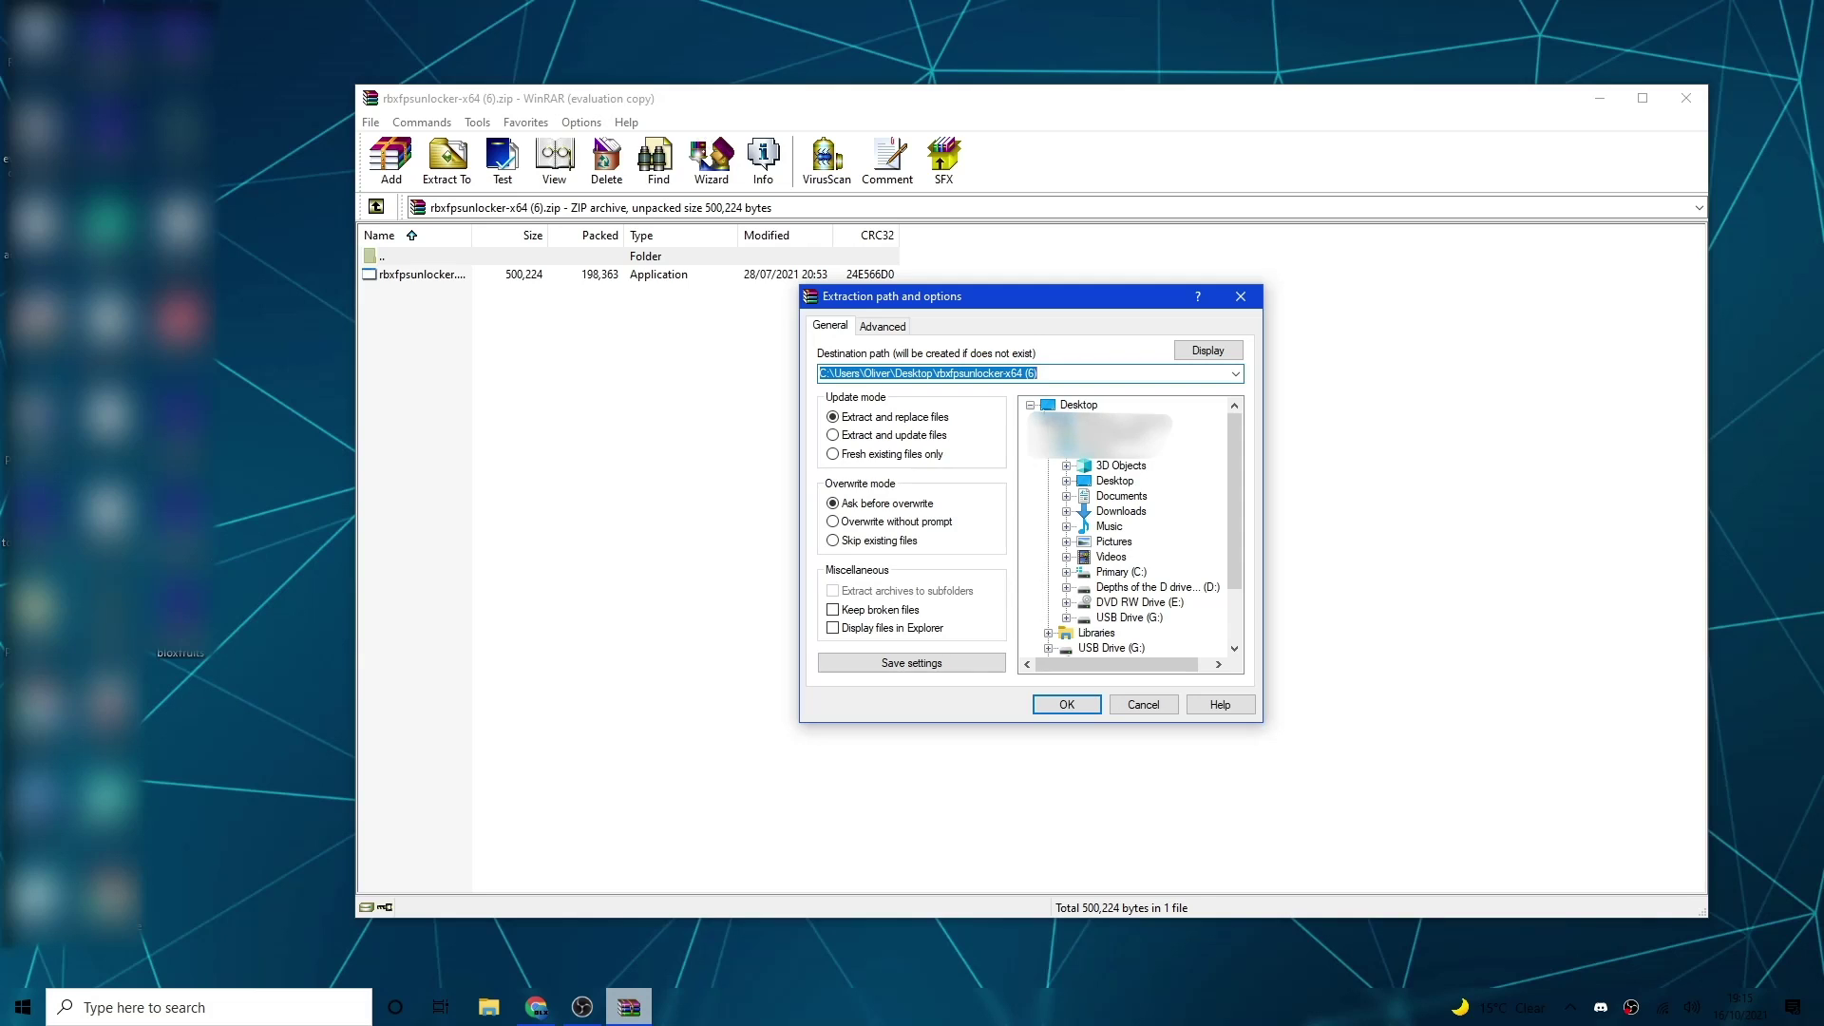
{"action": "left_click", "coordinate": [1029, 405]}
{"action": "left_click", "coordinate": [1028, 405]}
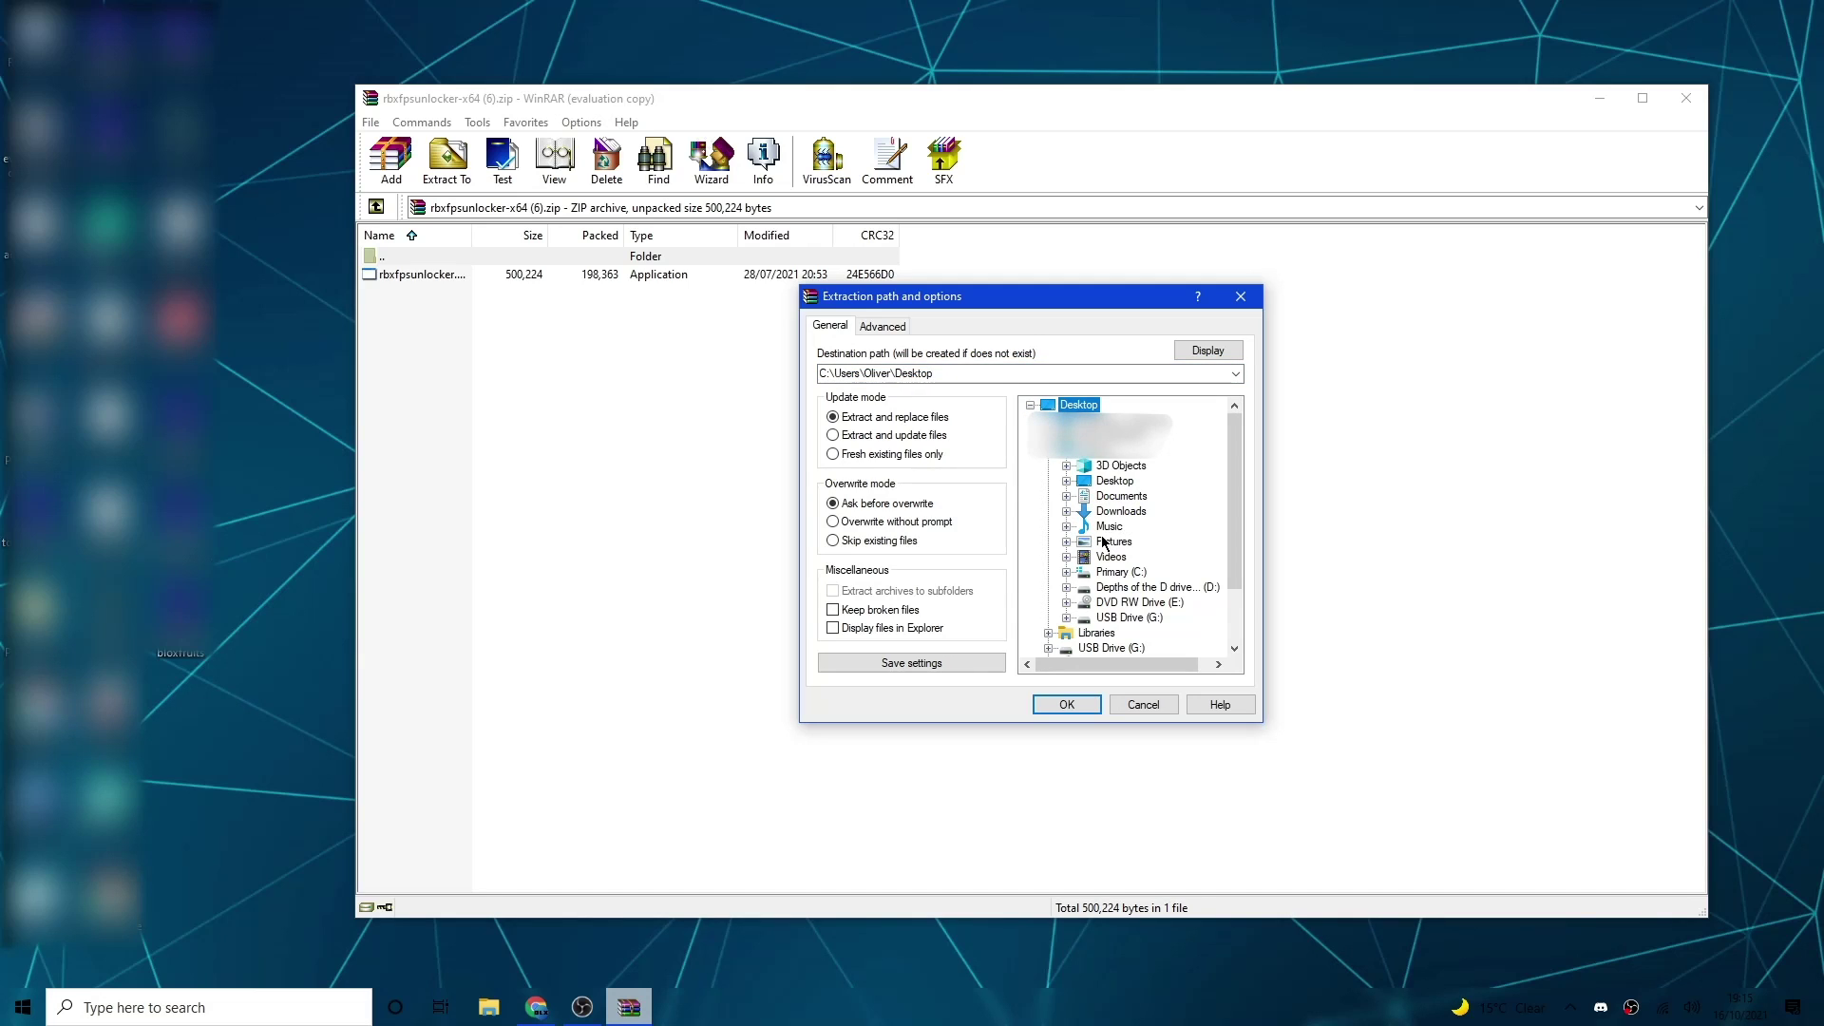
{"action": "left_click", "coordinate": [1090, 483]}
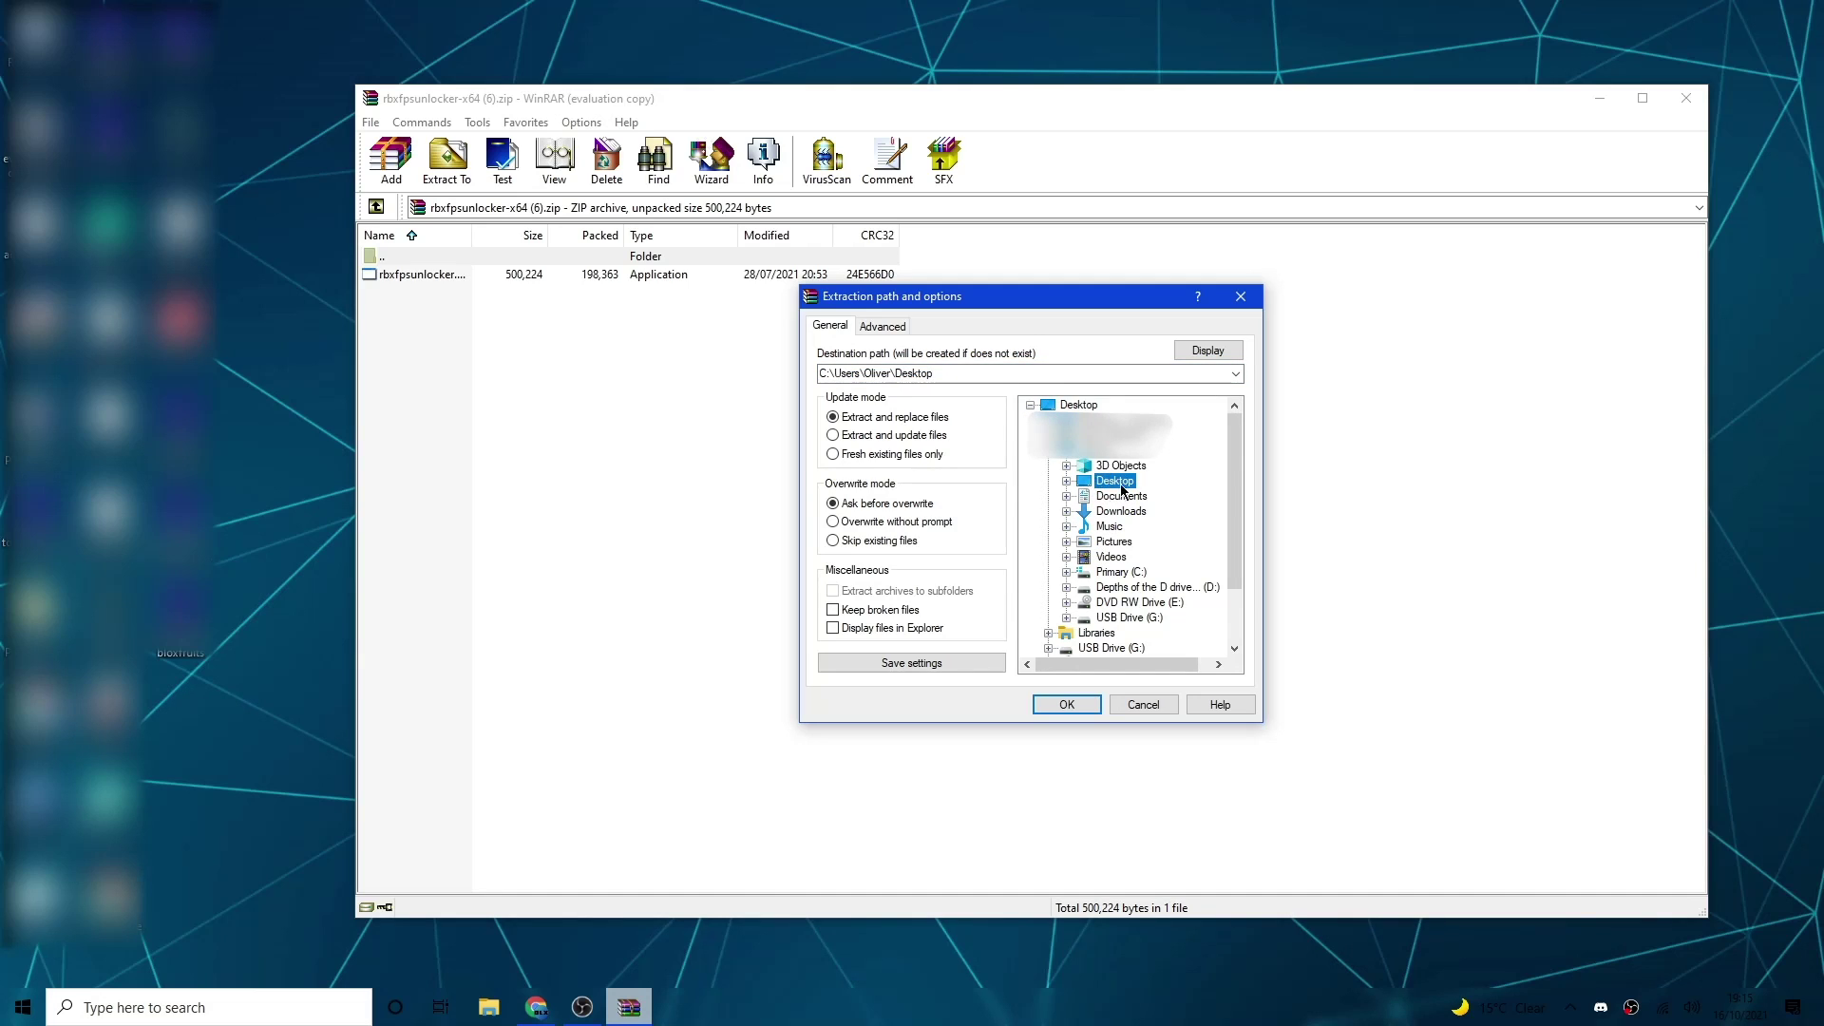
{"action": "left_click", "coordinate": [1088, 712]}
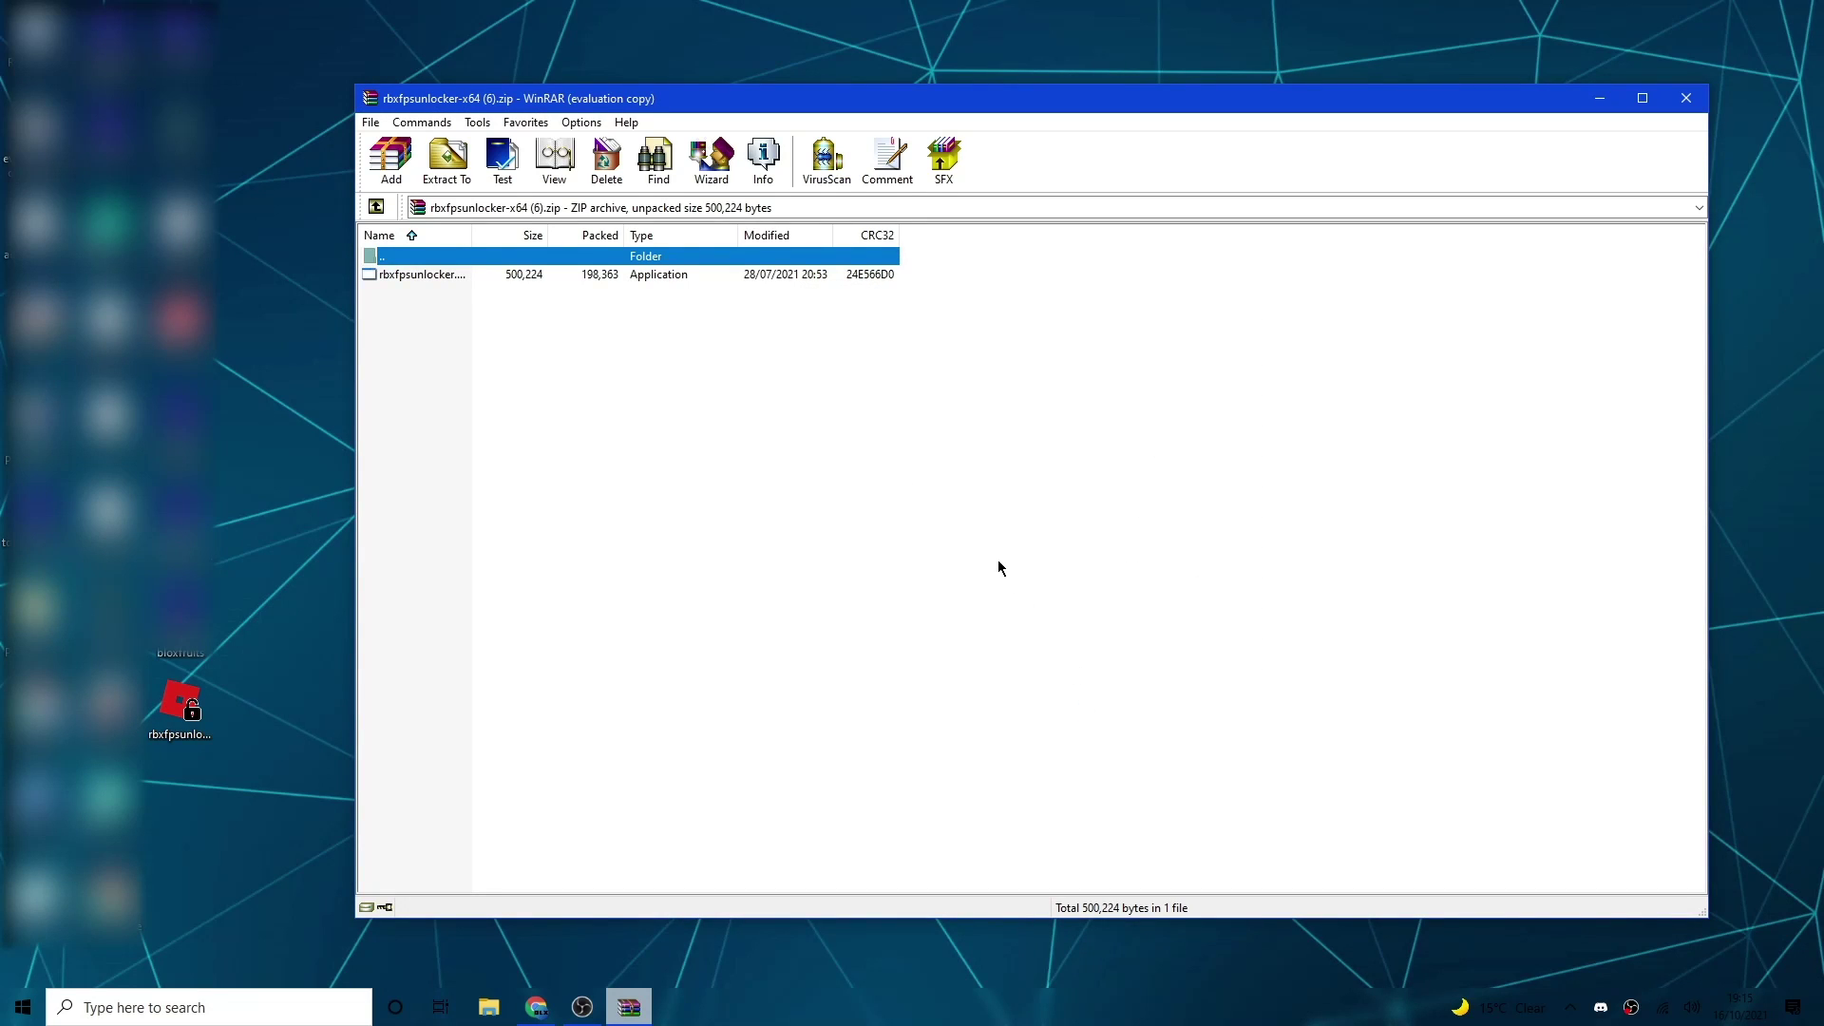
{"action": "left_click", "coordinate": [1612, 104]}
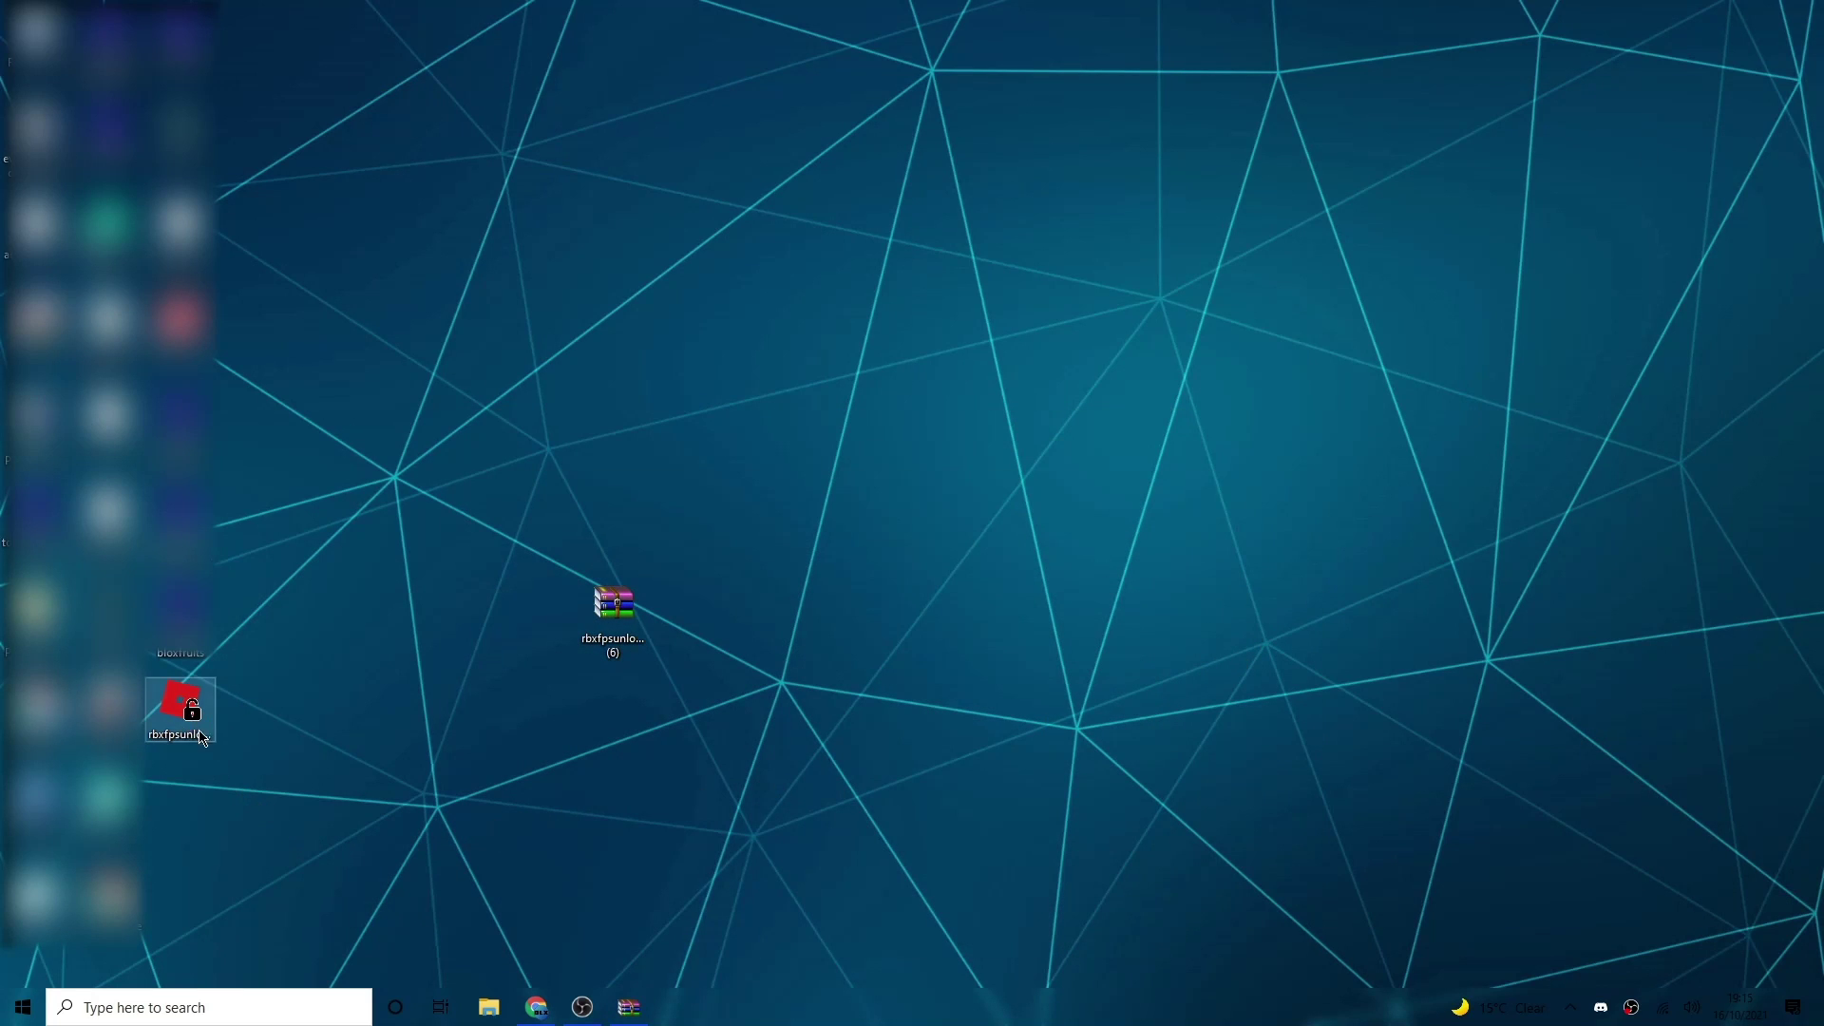
Step: Move the extracted rbxfpsunlocker application next to its zip archive on the desktop
{"action": "left_click_drag", "start_coordinate": [195, 727], "coordinate": [694, 631]}
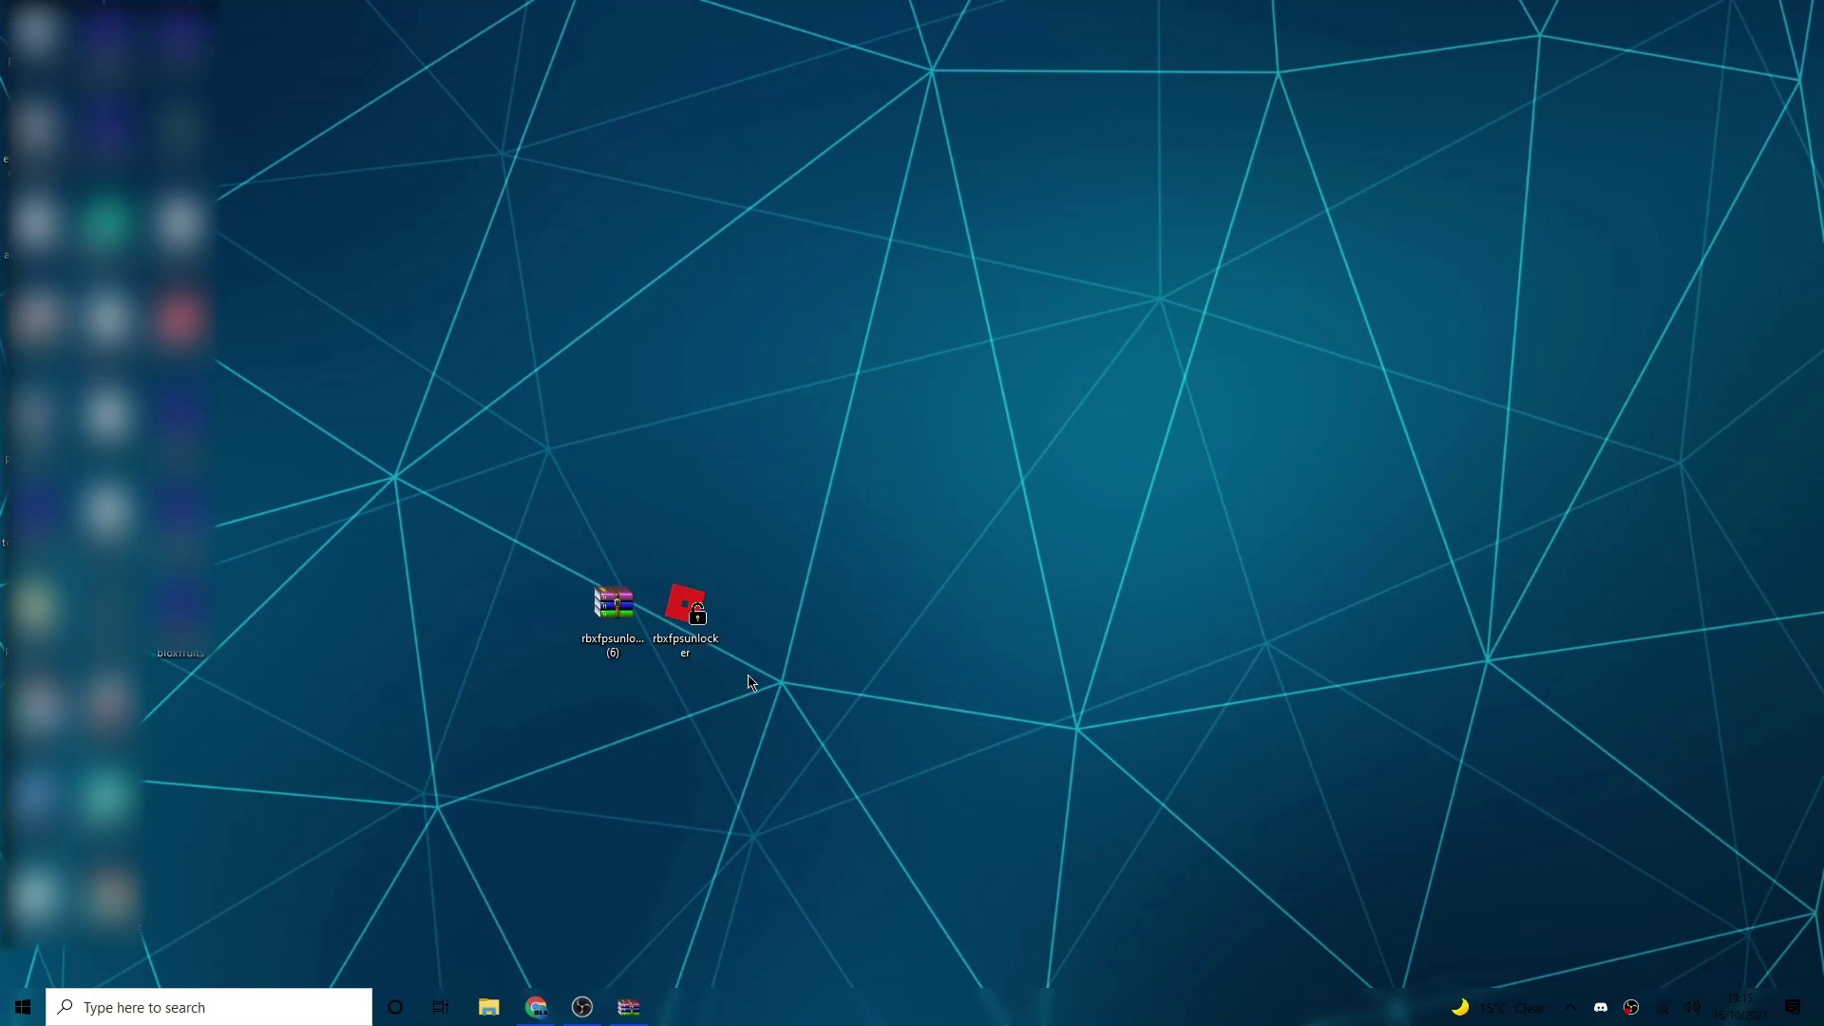
{"action": "left_click", "coordinate": [614, 610]}
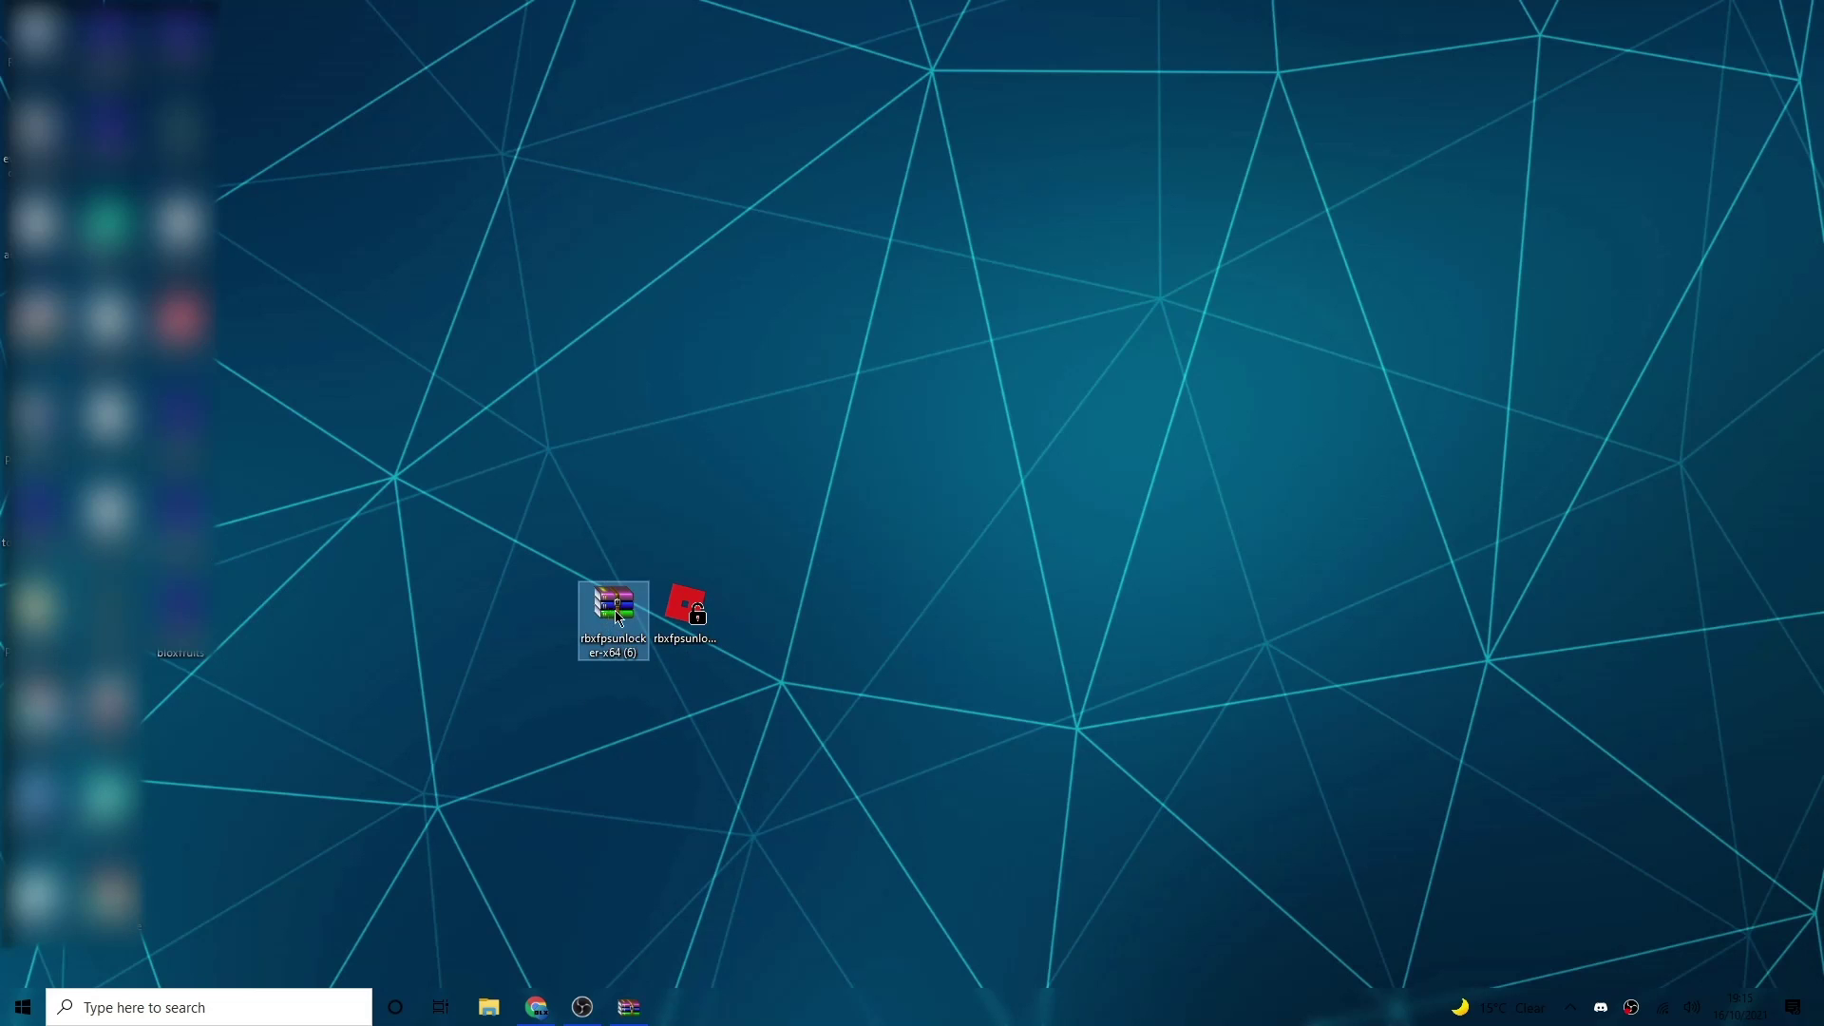
{"action": "left_click", "coordinate": [590, 554]}
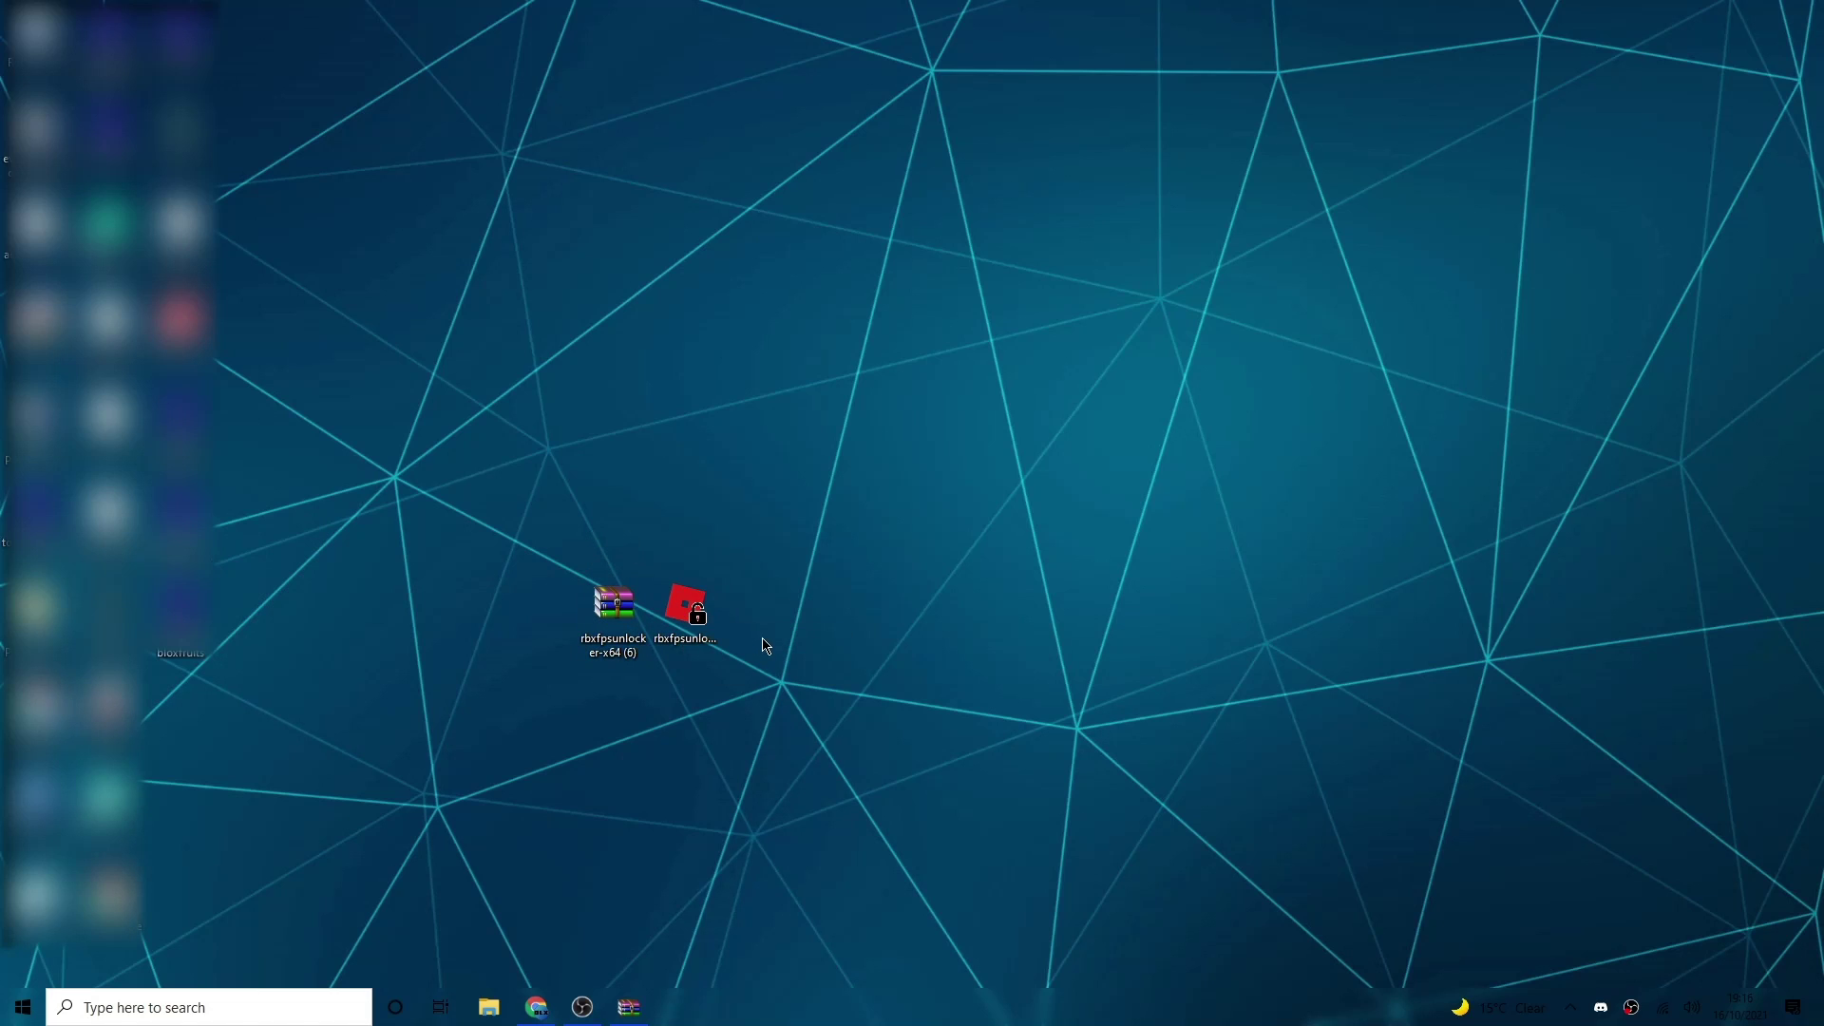
Step: Create a shortcut to the rbxfpsunlocker application and place it beside the application on the desktop
{"action": "right_click", "coordinate": [691, 613]}
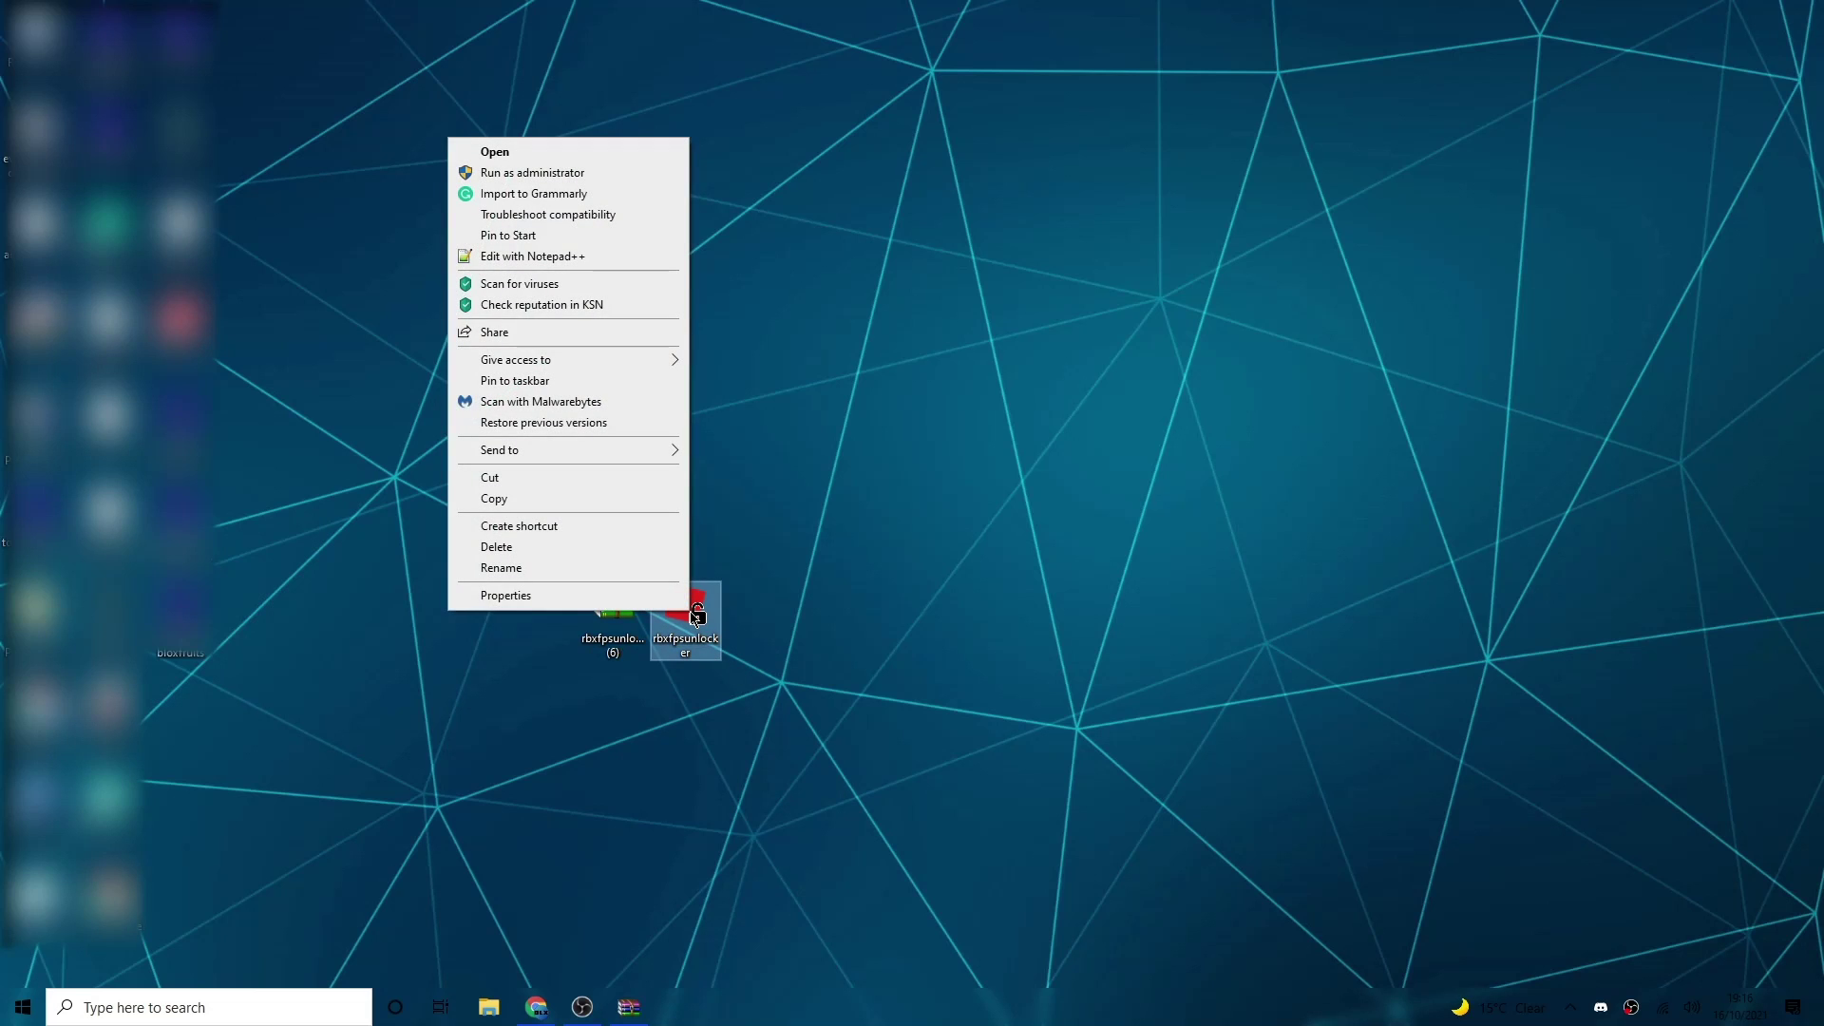
{"action": "left_click", "coordinate": [525, 525]}
{"action": "left_click_drag", "start_coordinate": [183, 703], "coordinate": [780, 634]}
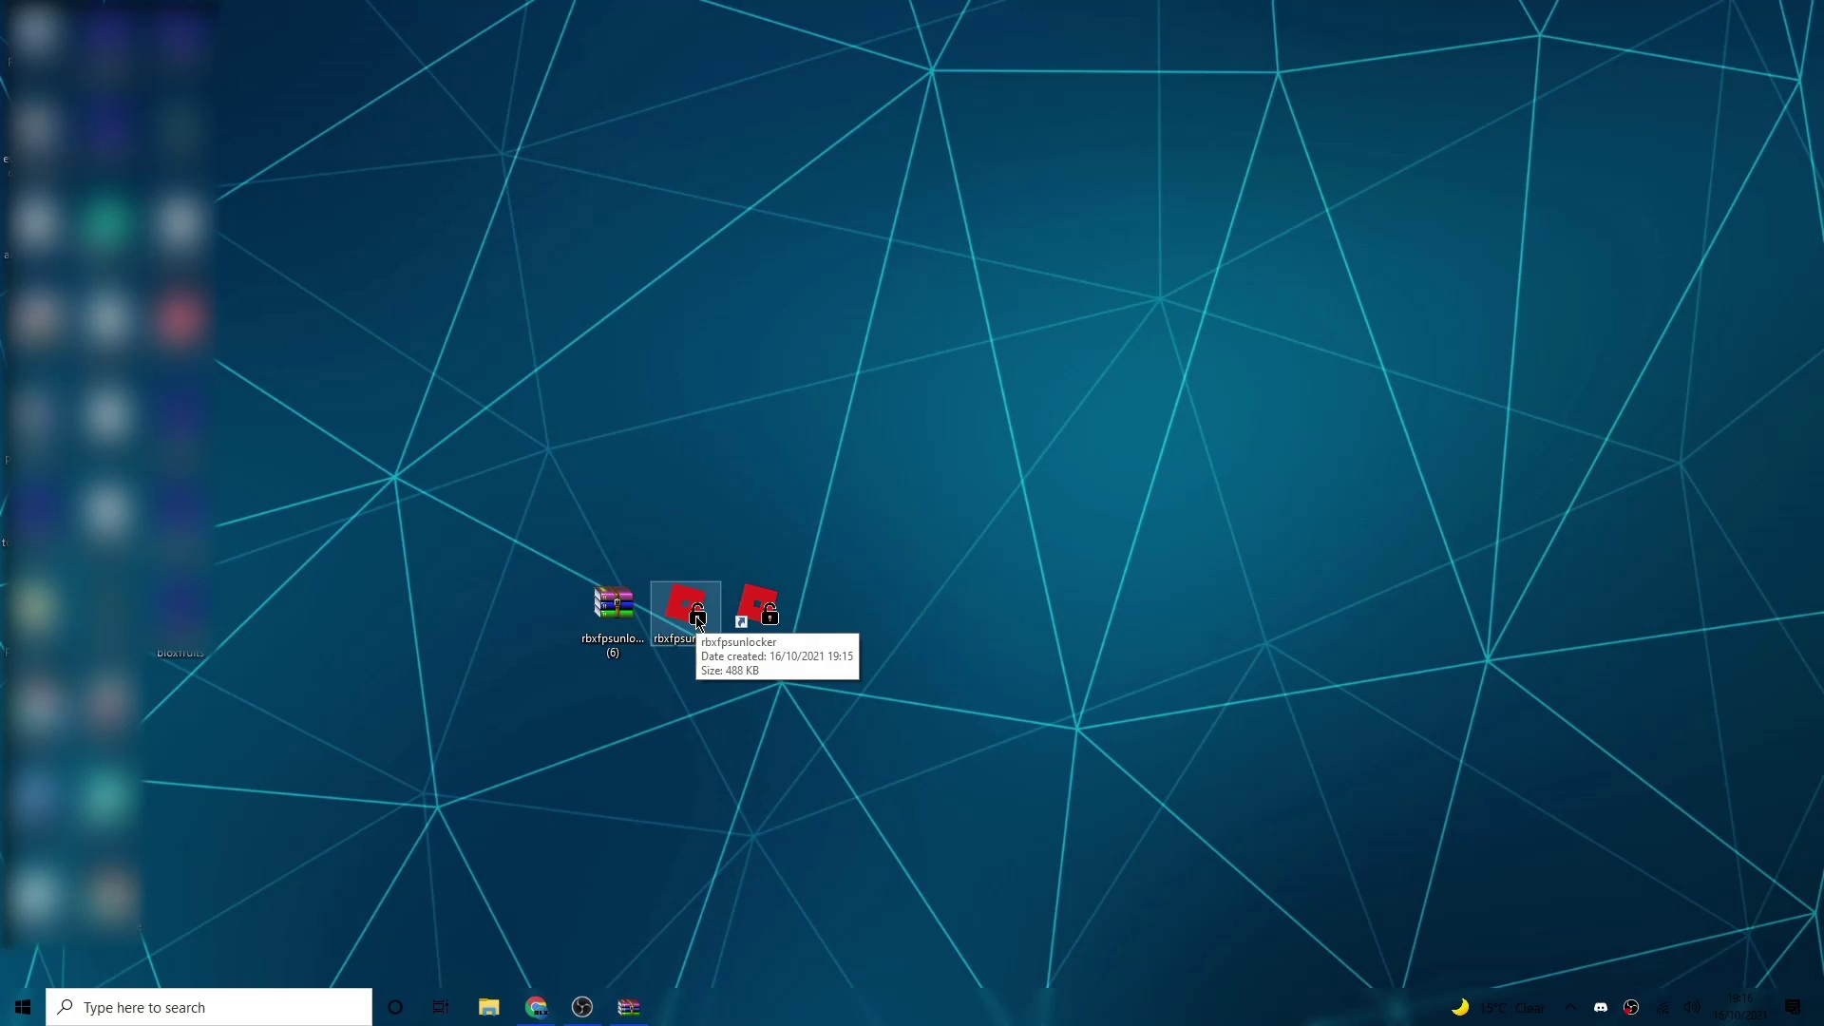
{"action": "left_click", "coordinate": [784, 627]}
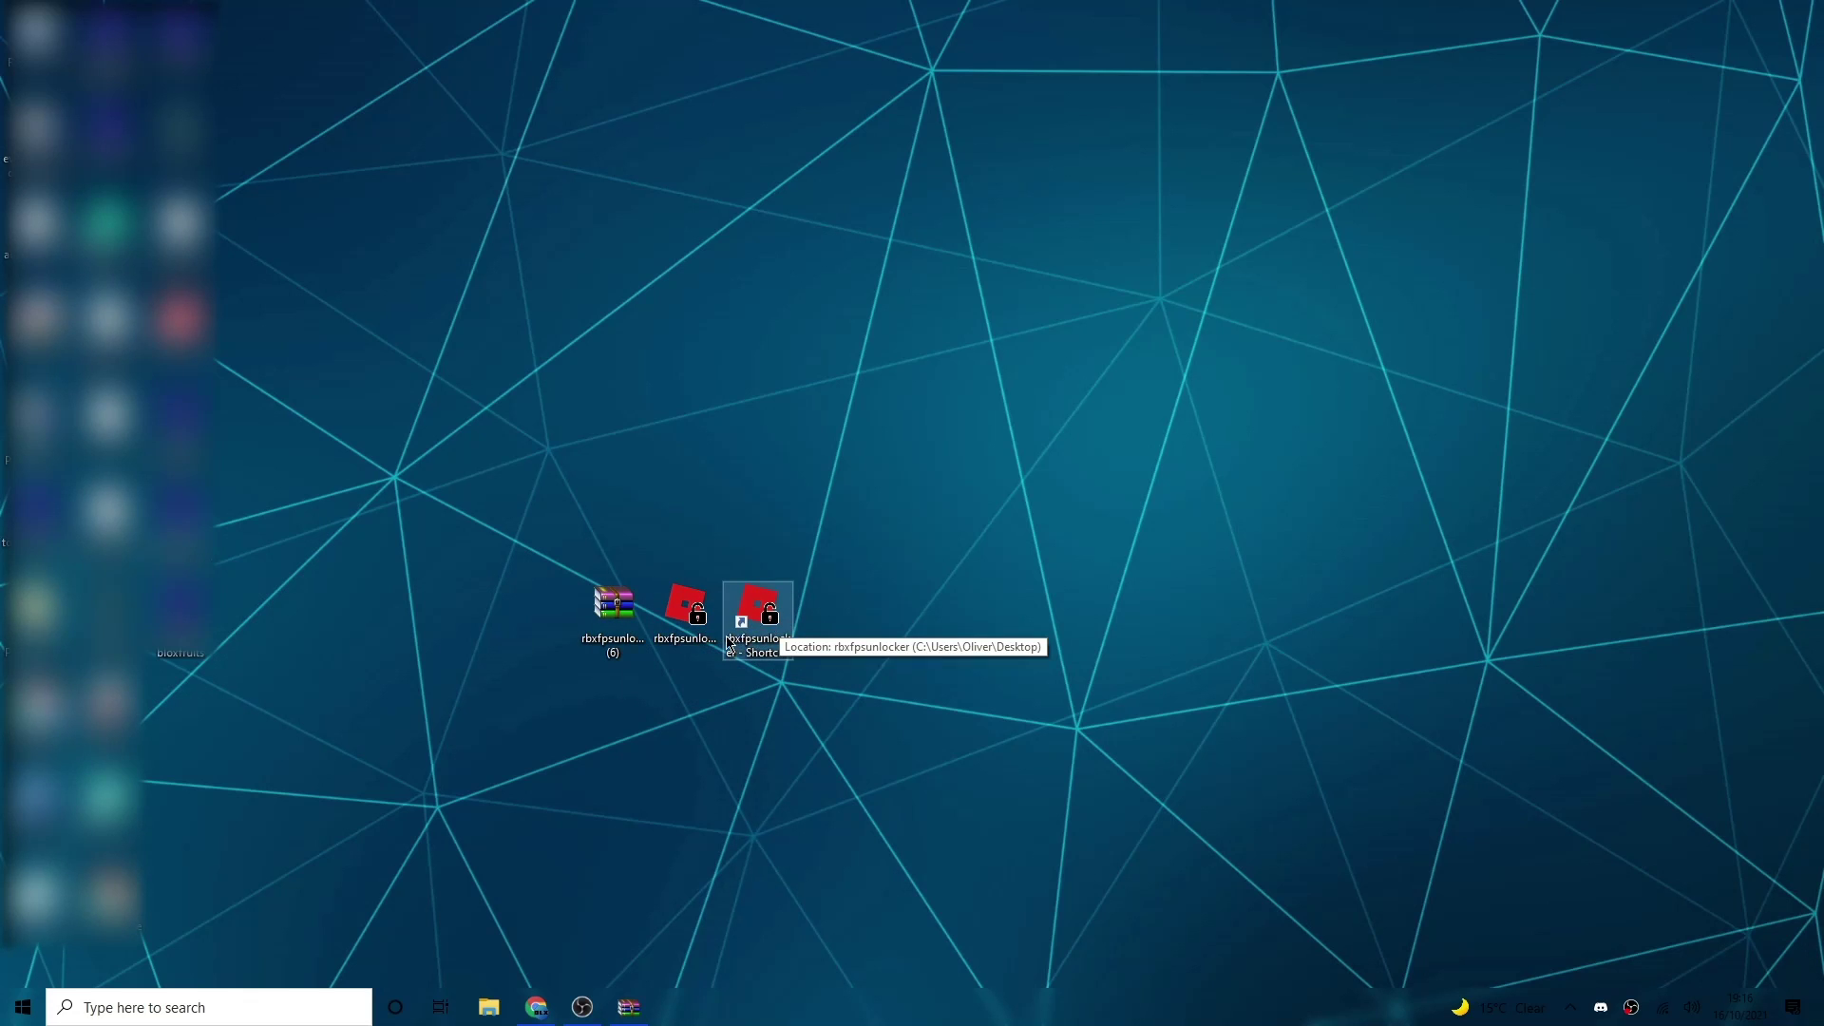
Step: Open the Windows Start-up folder with the Run command shell:startup and keep the desktop shortcut accessible beside it
{"action": "key", "text": "super+r"}
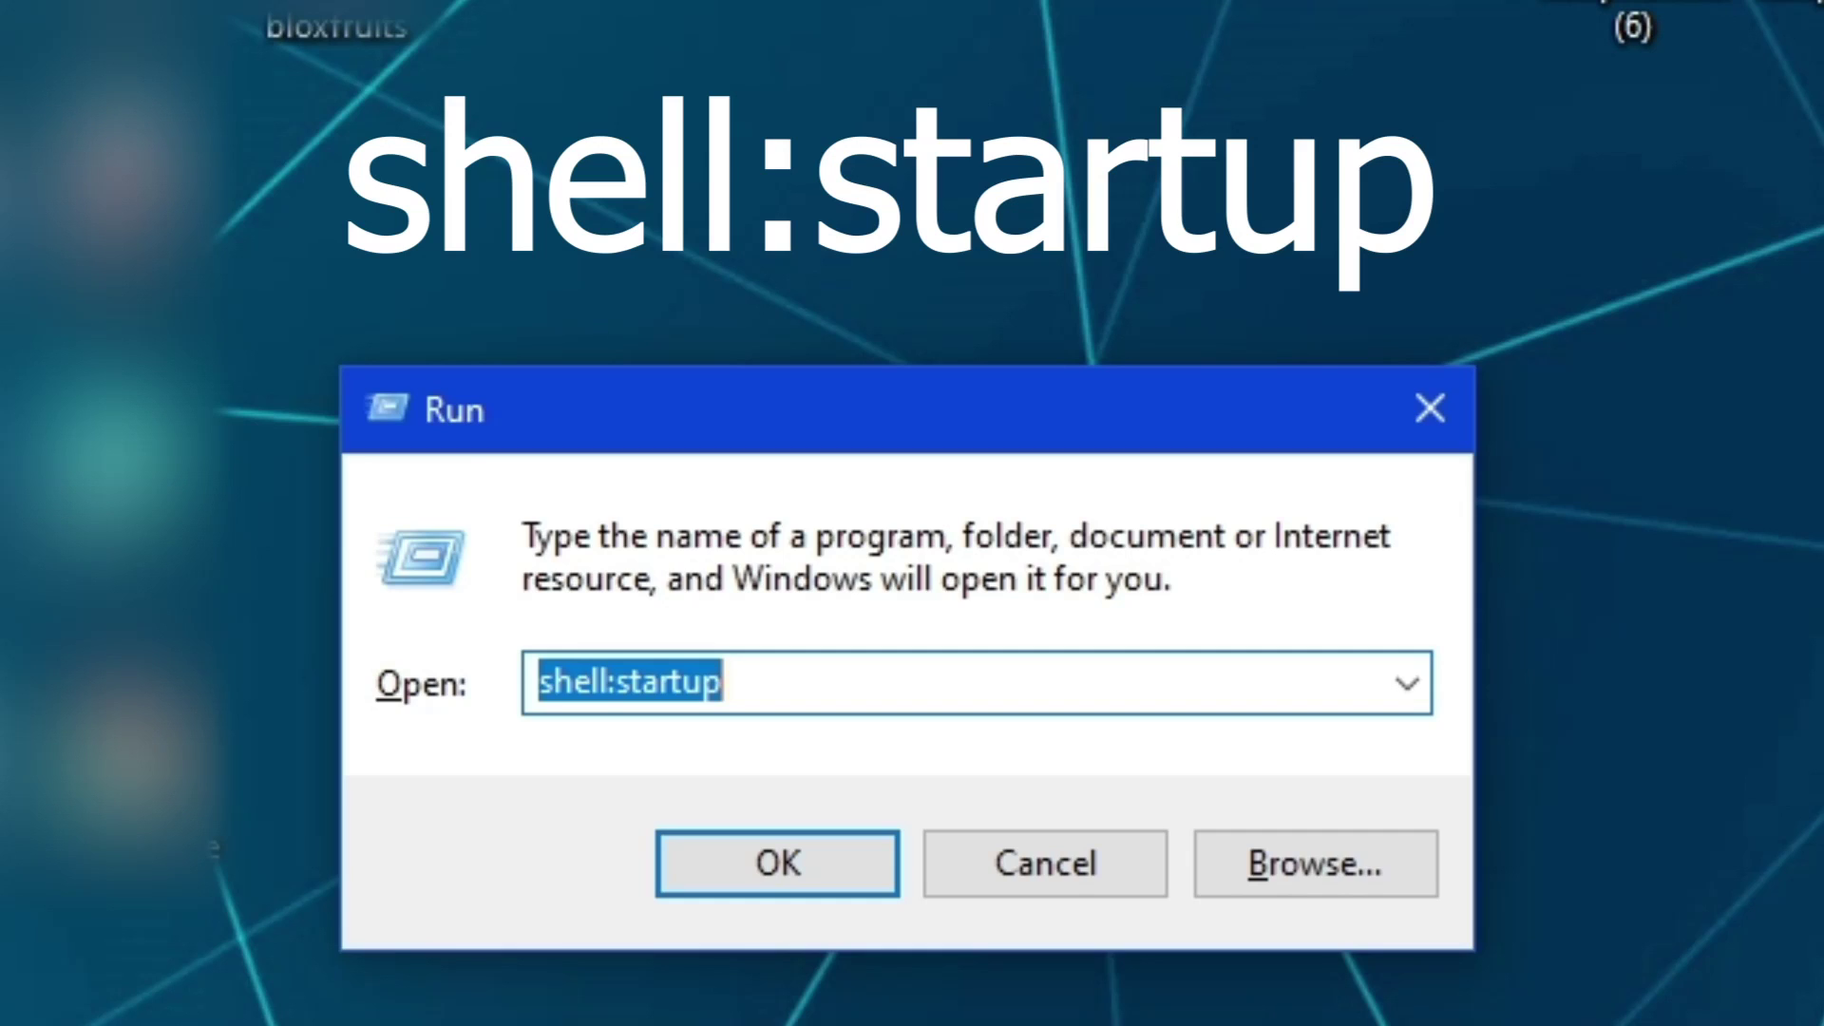
{"action": "left_click", "coordinate": [823, 855]}
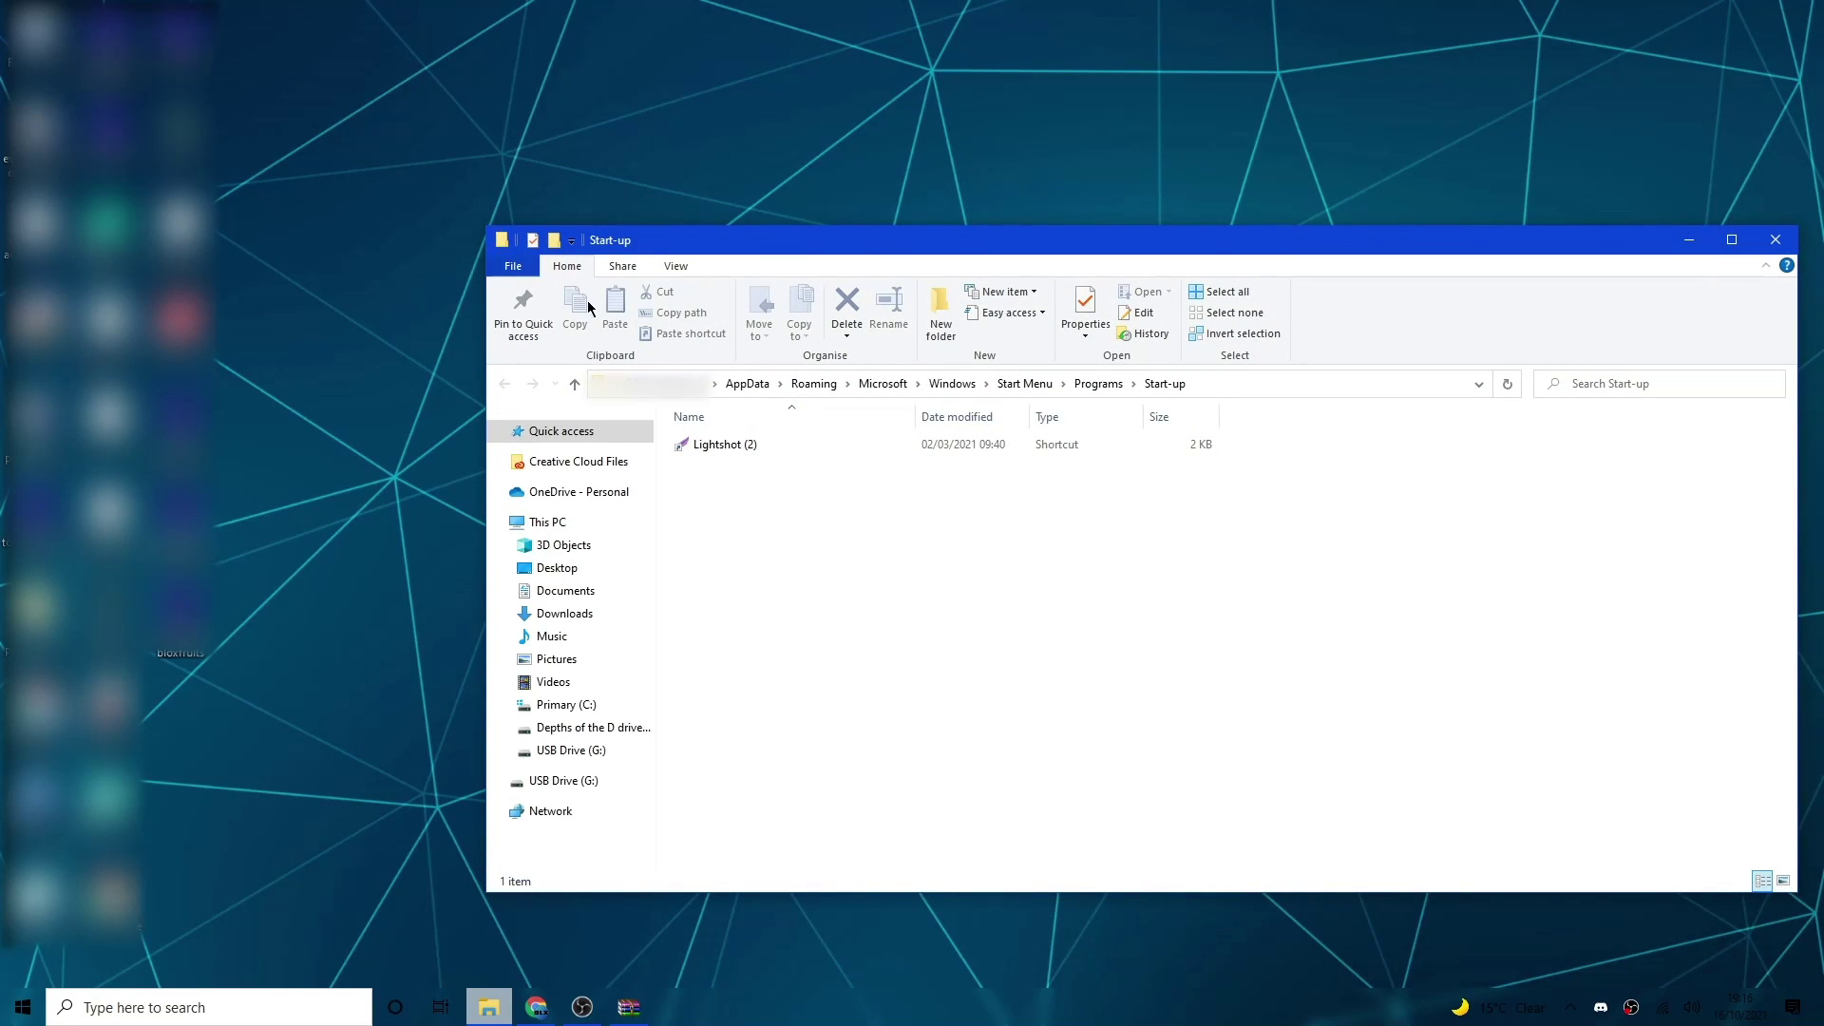
{"action": "left_click_drag", "start_coordinate": [485, 228], "coordinate": [900, 227]}
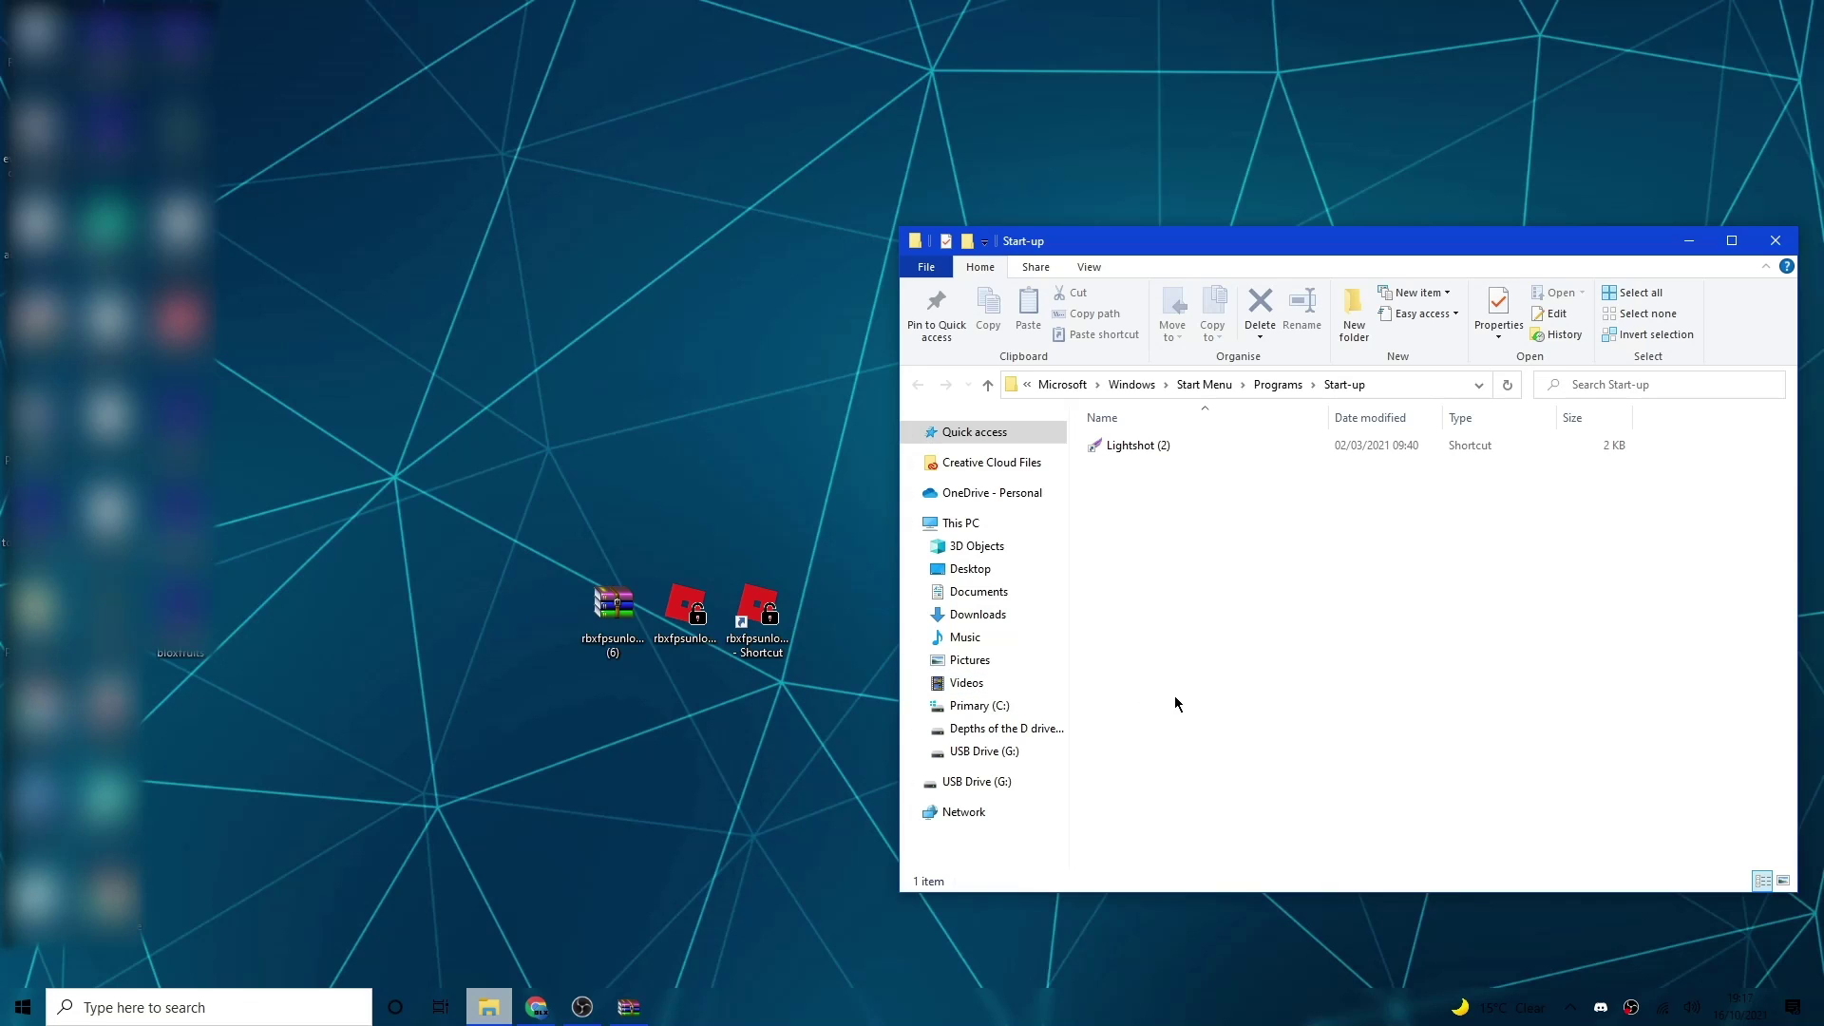
Step: Move the rbxfpsunlocker shortcut from the desktop into the Start-up folder and close the folder window
{"action": "left_click", "coordinate": [765, 653]}
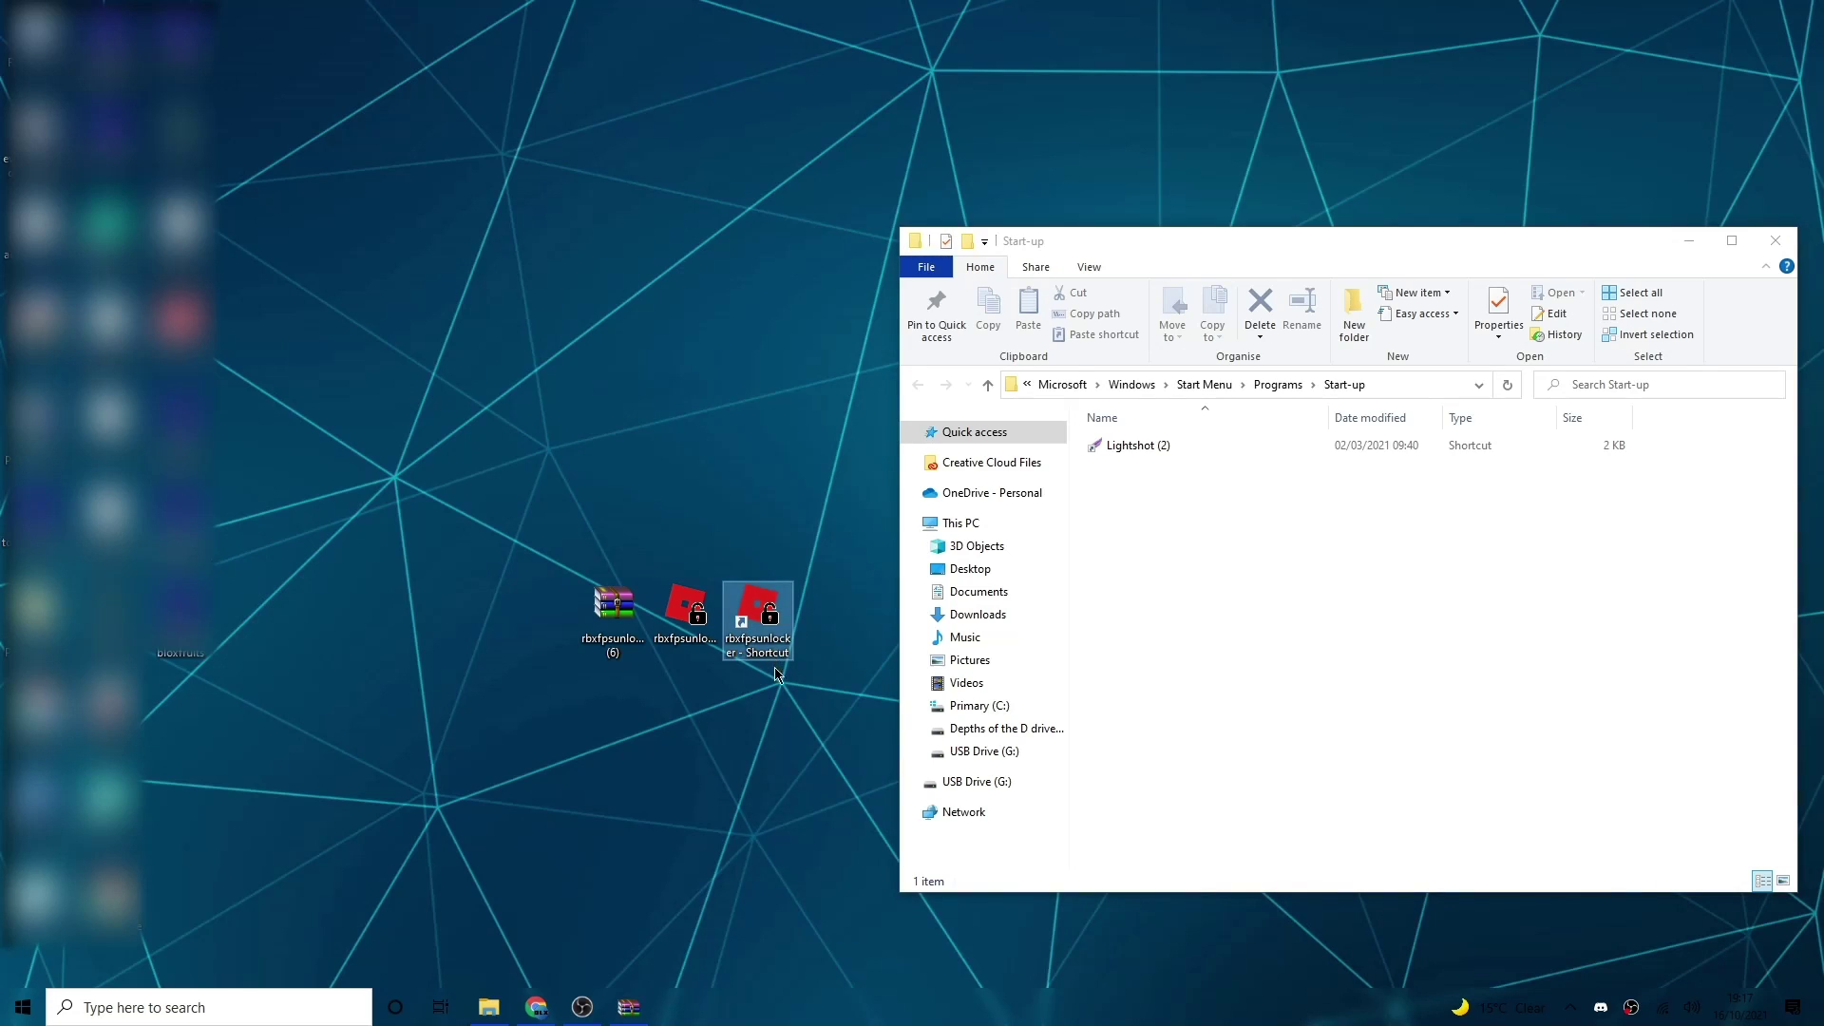
{"action": "left_click_drag", "start_coordinate": [763, 655], "coordinate": [1292, 707]}
{"action": "left_click", "coordinate": [1291, 709]}
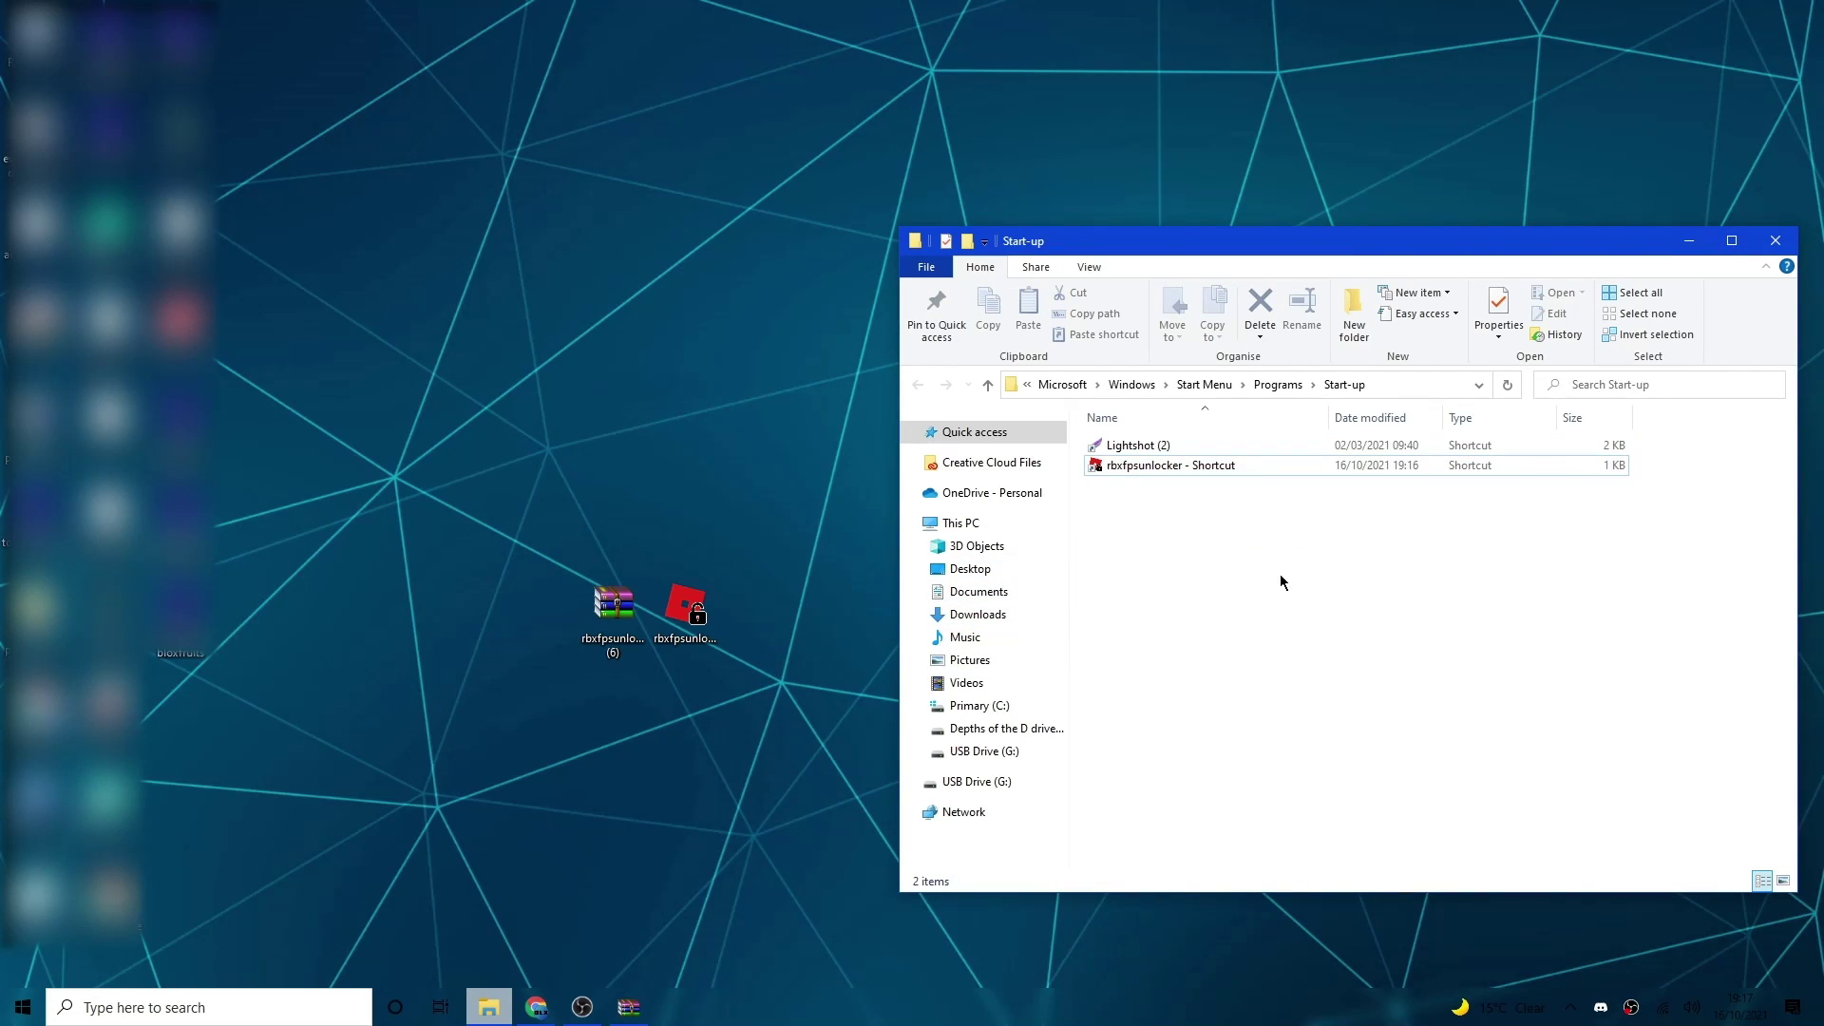
{"action": "left_click", "coordinate": [1773, 247]}
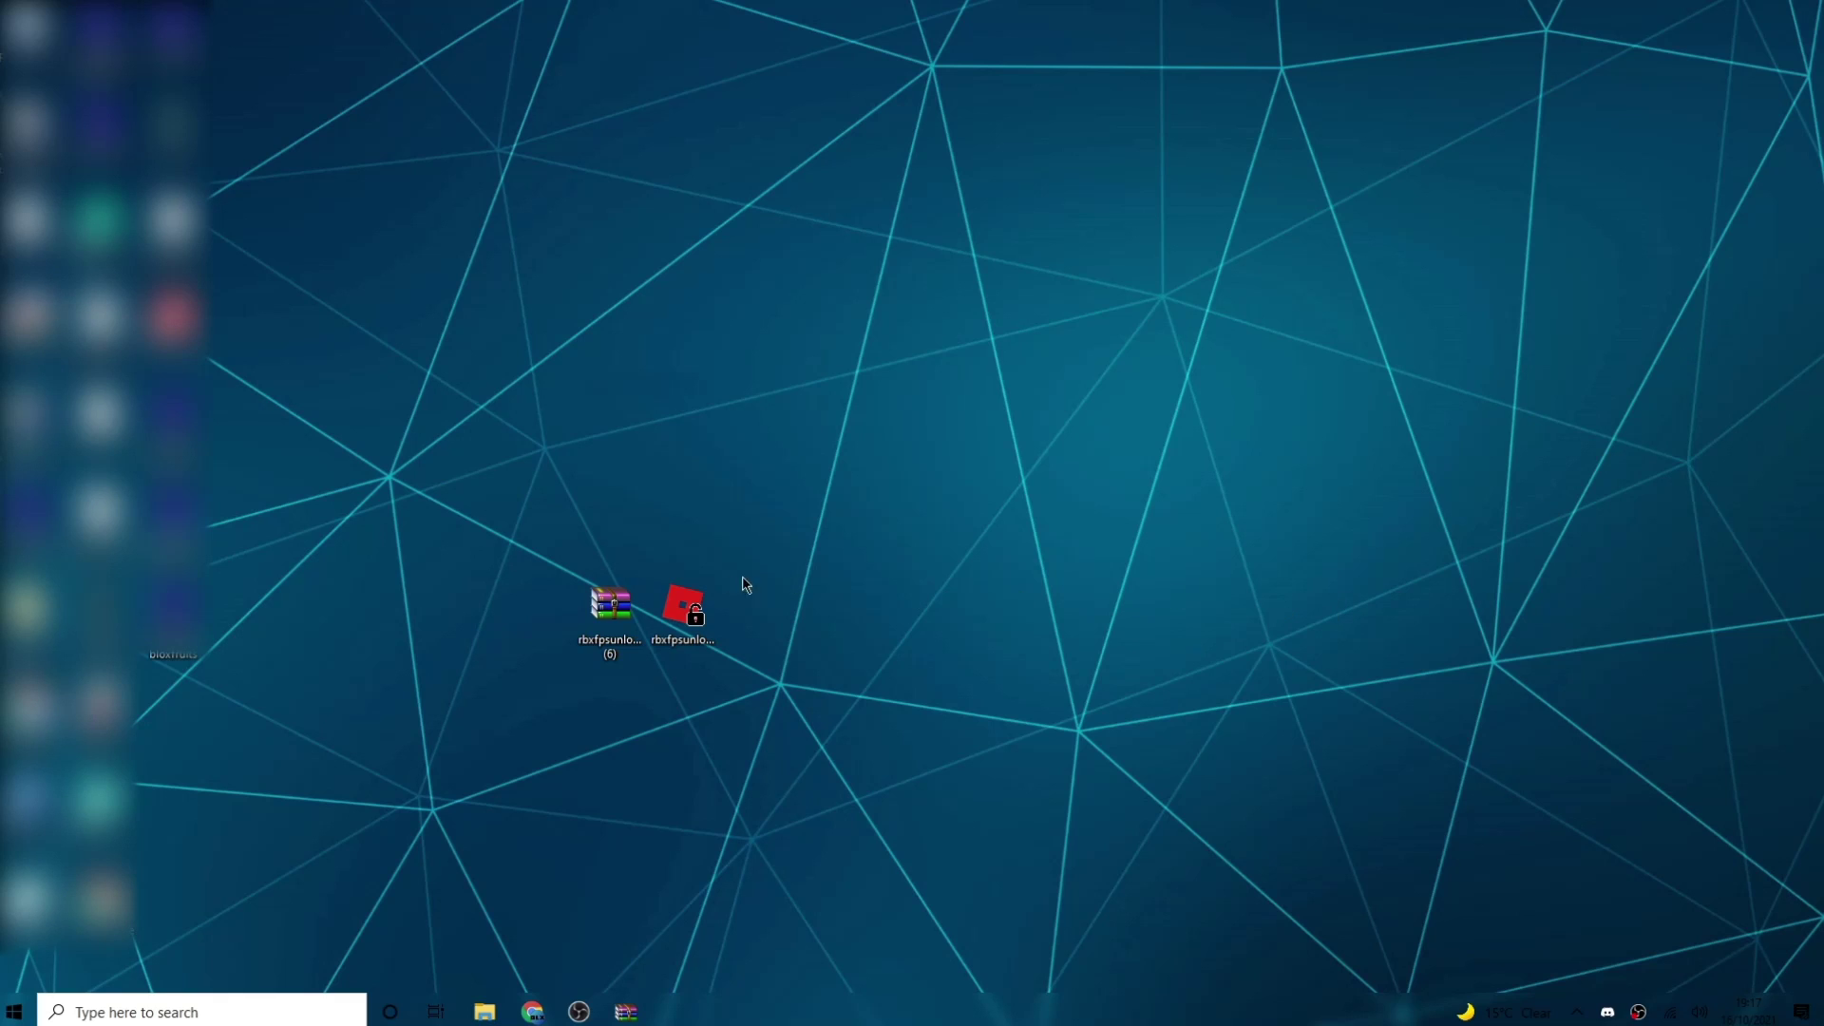
Step: Launch the rbxfpsunlocker application from the desktop and show the hidden system tray icons
{"action": "double_click", "coordinate": [684, 608]}
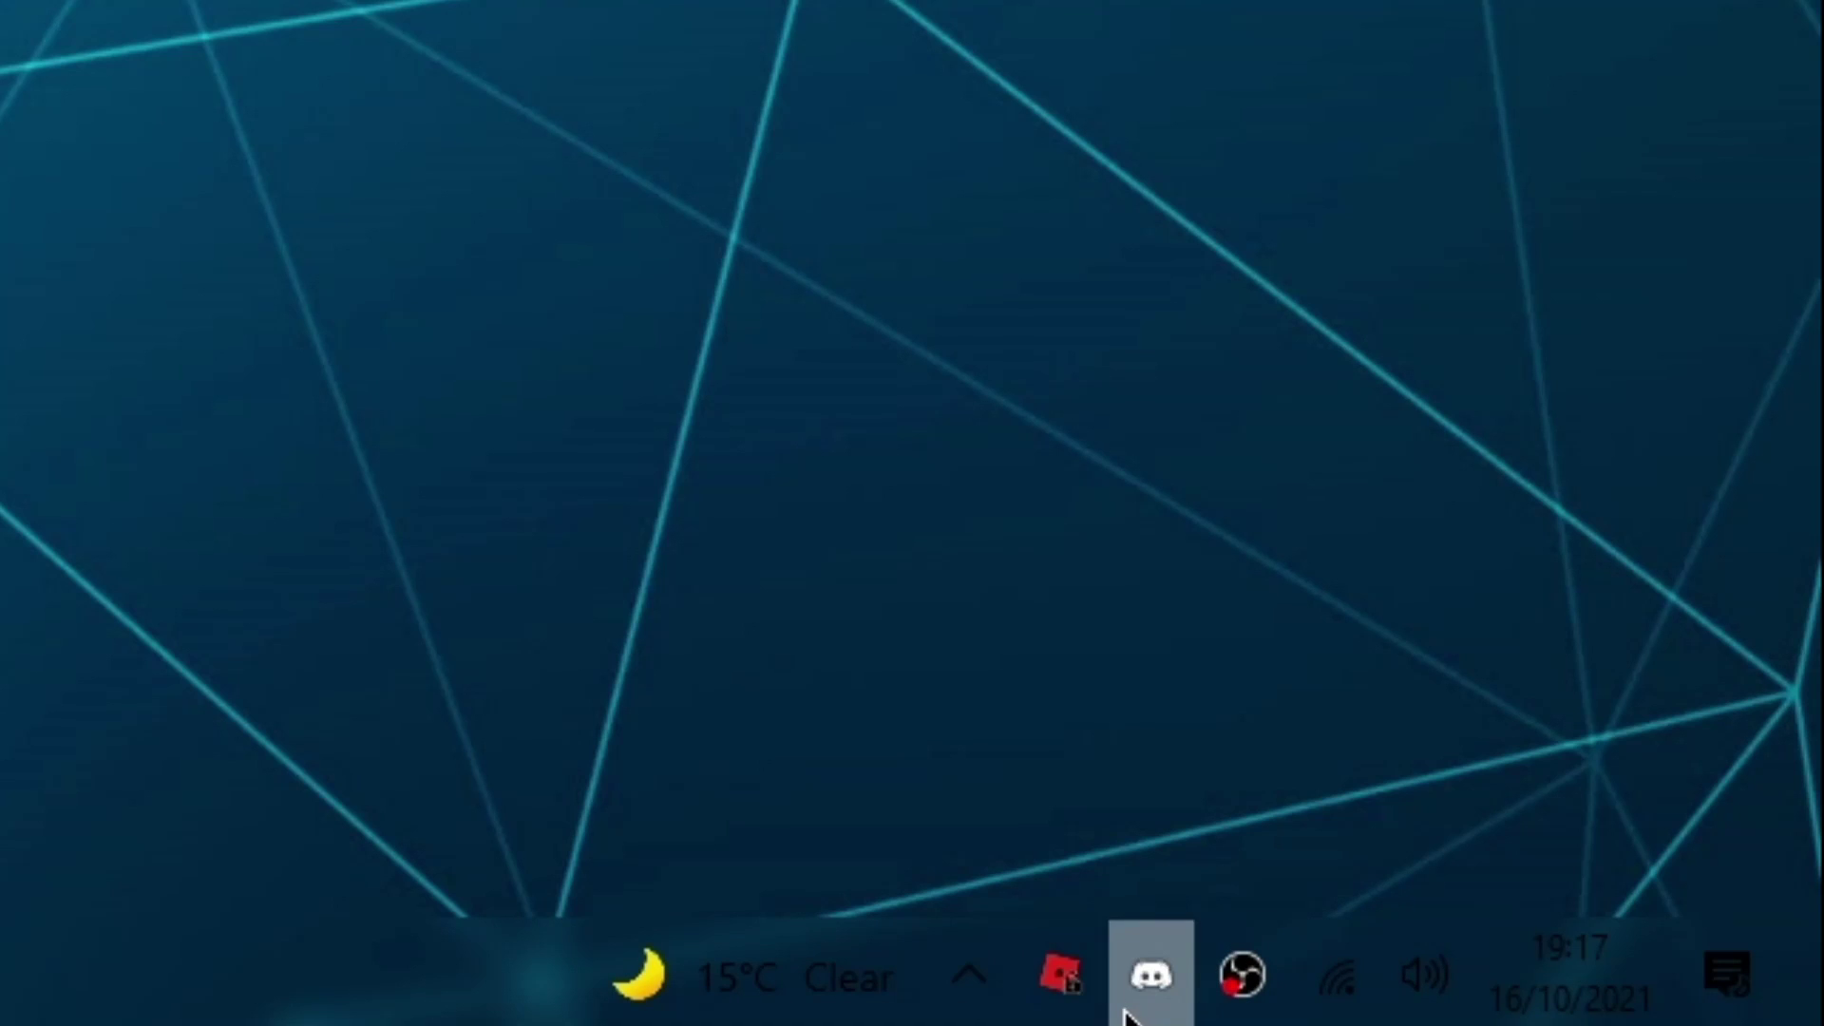
{"action": "left_click", "coordinate": [971, 998]}
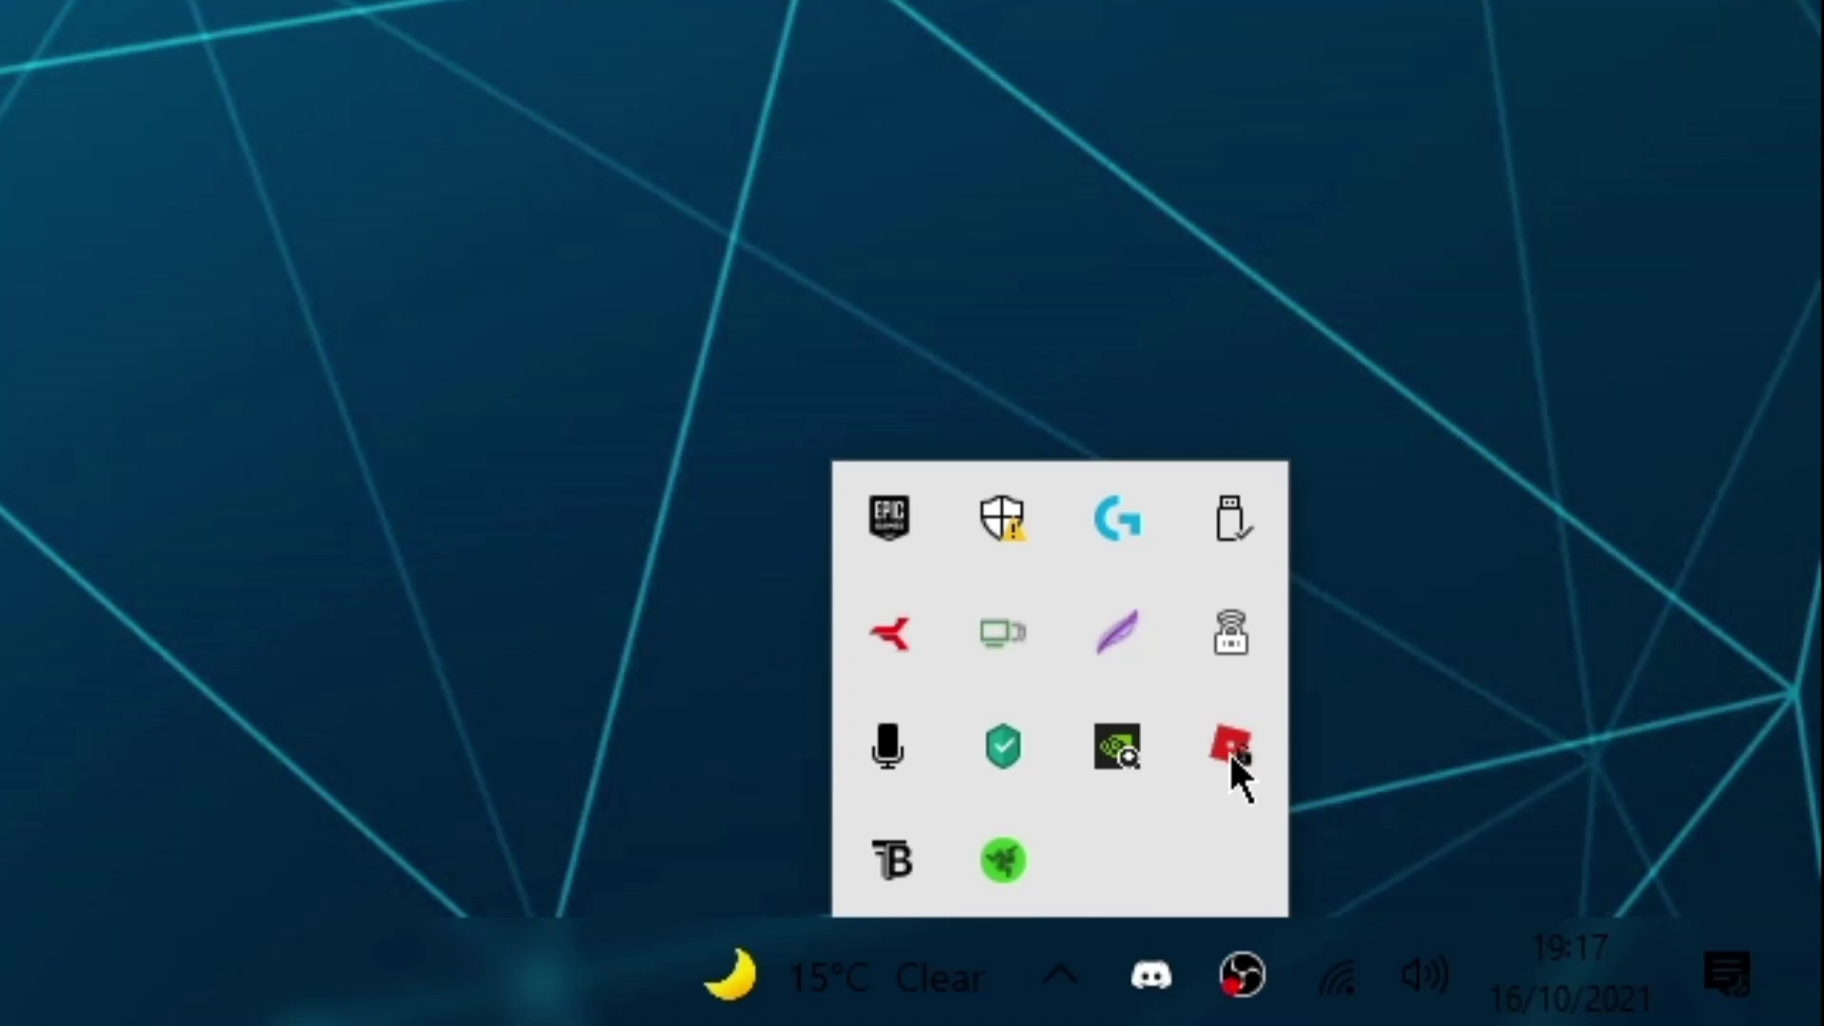
Step: Set the FPS cap of the running Roblox FPS Unlocker to 360
{"action": "right_click", "coordinate": [1231, 752]}
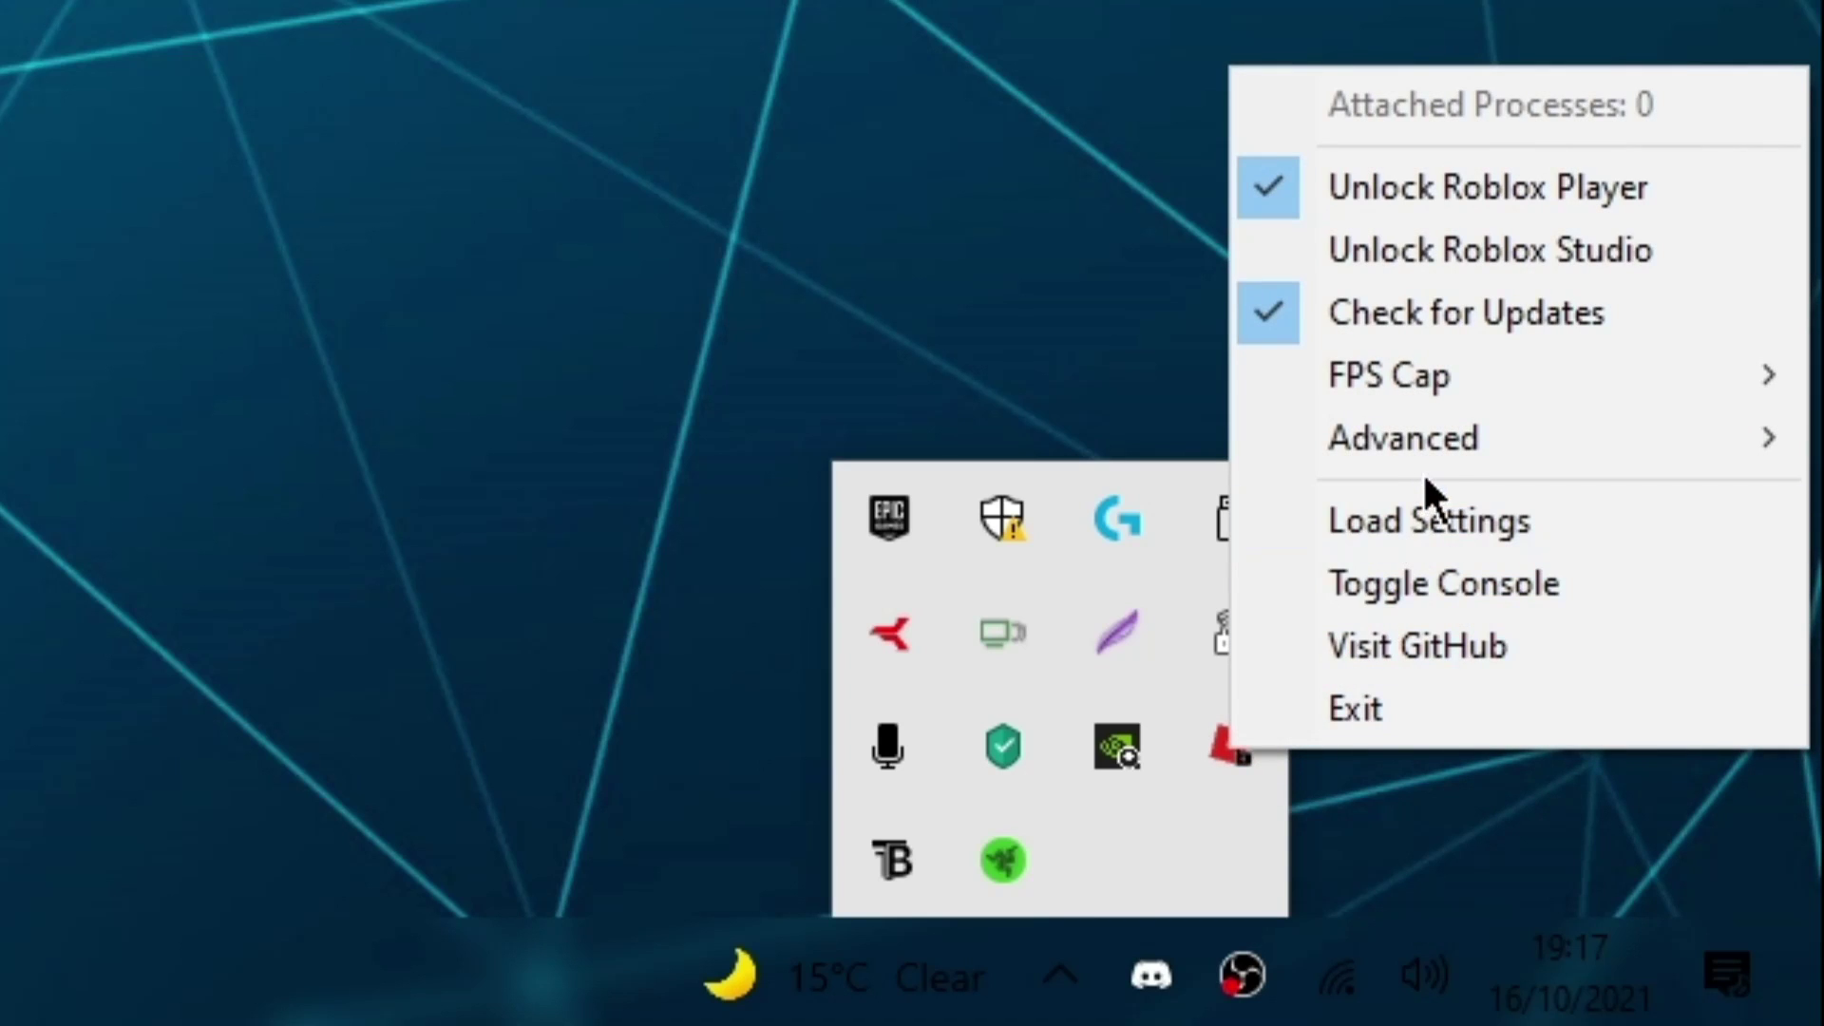
{"action": "mouse_move", "coordinate": [1451, 372]}
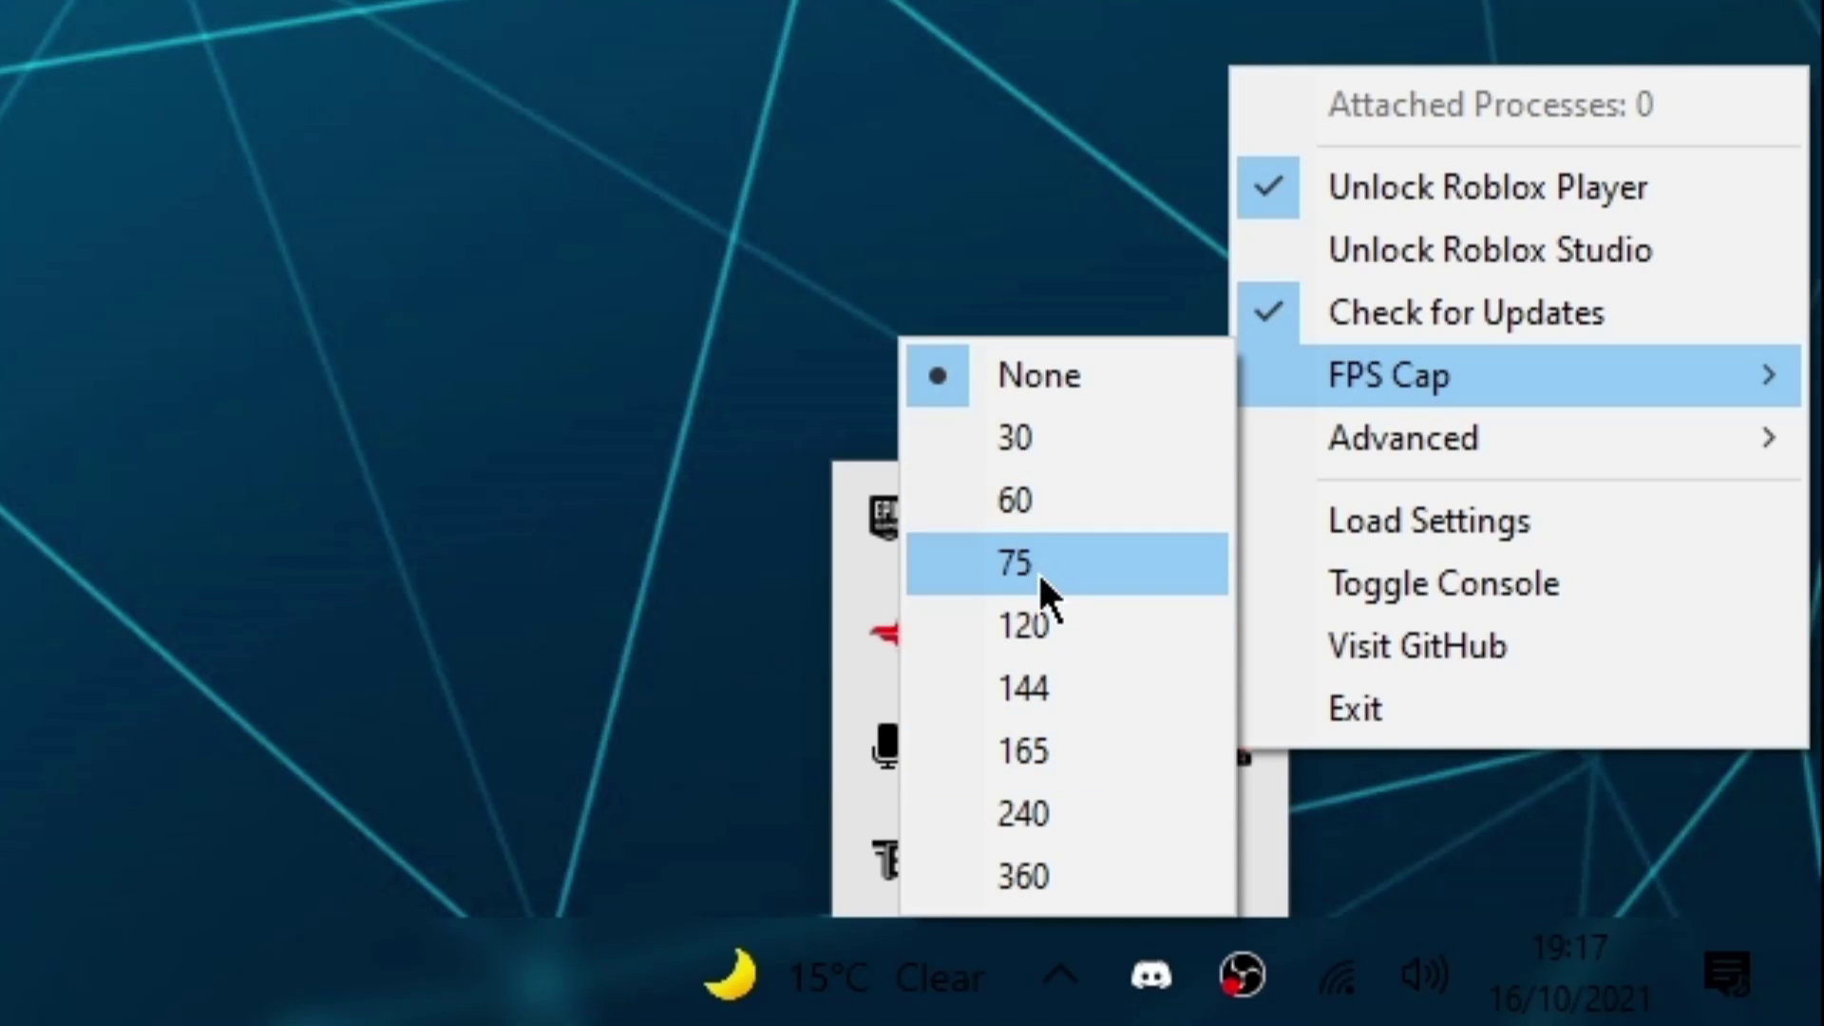
{"action": "left_click", "coordinate": [1034, 867]}
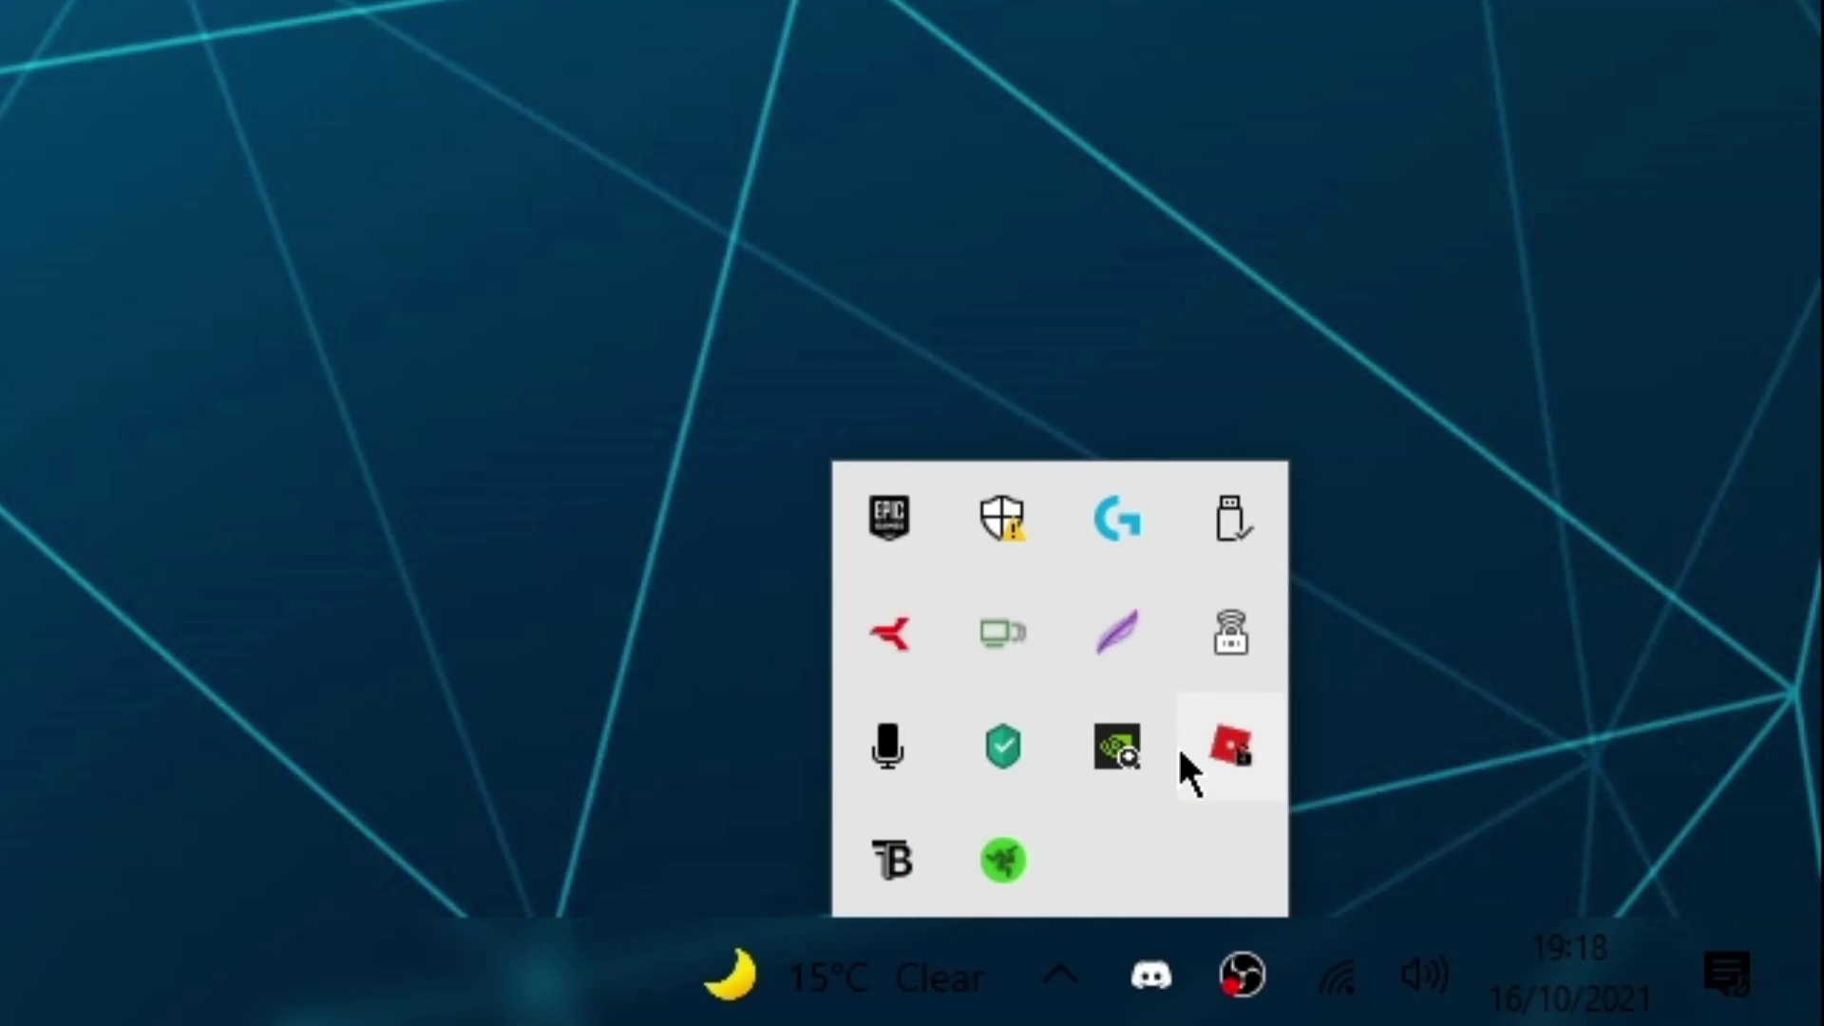
Step: Set the Roblox FPS Unlocker's FPS cap to None
{"action": "right_click", "coordinate": [1190, 775]}
{"action": "mouse_move", "coordinate": [1319, 435]}
{"action": "left_click", "coordinate": [1045, 372]}
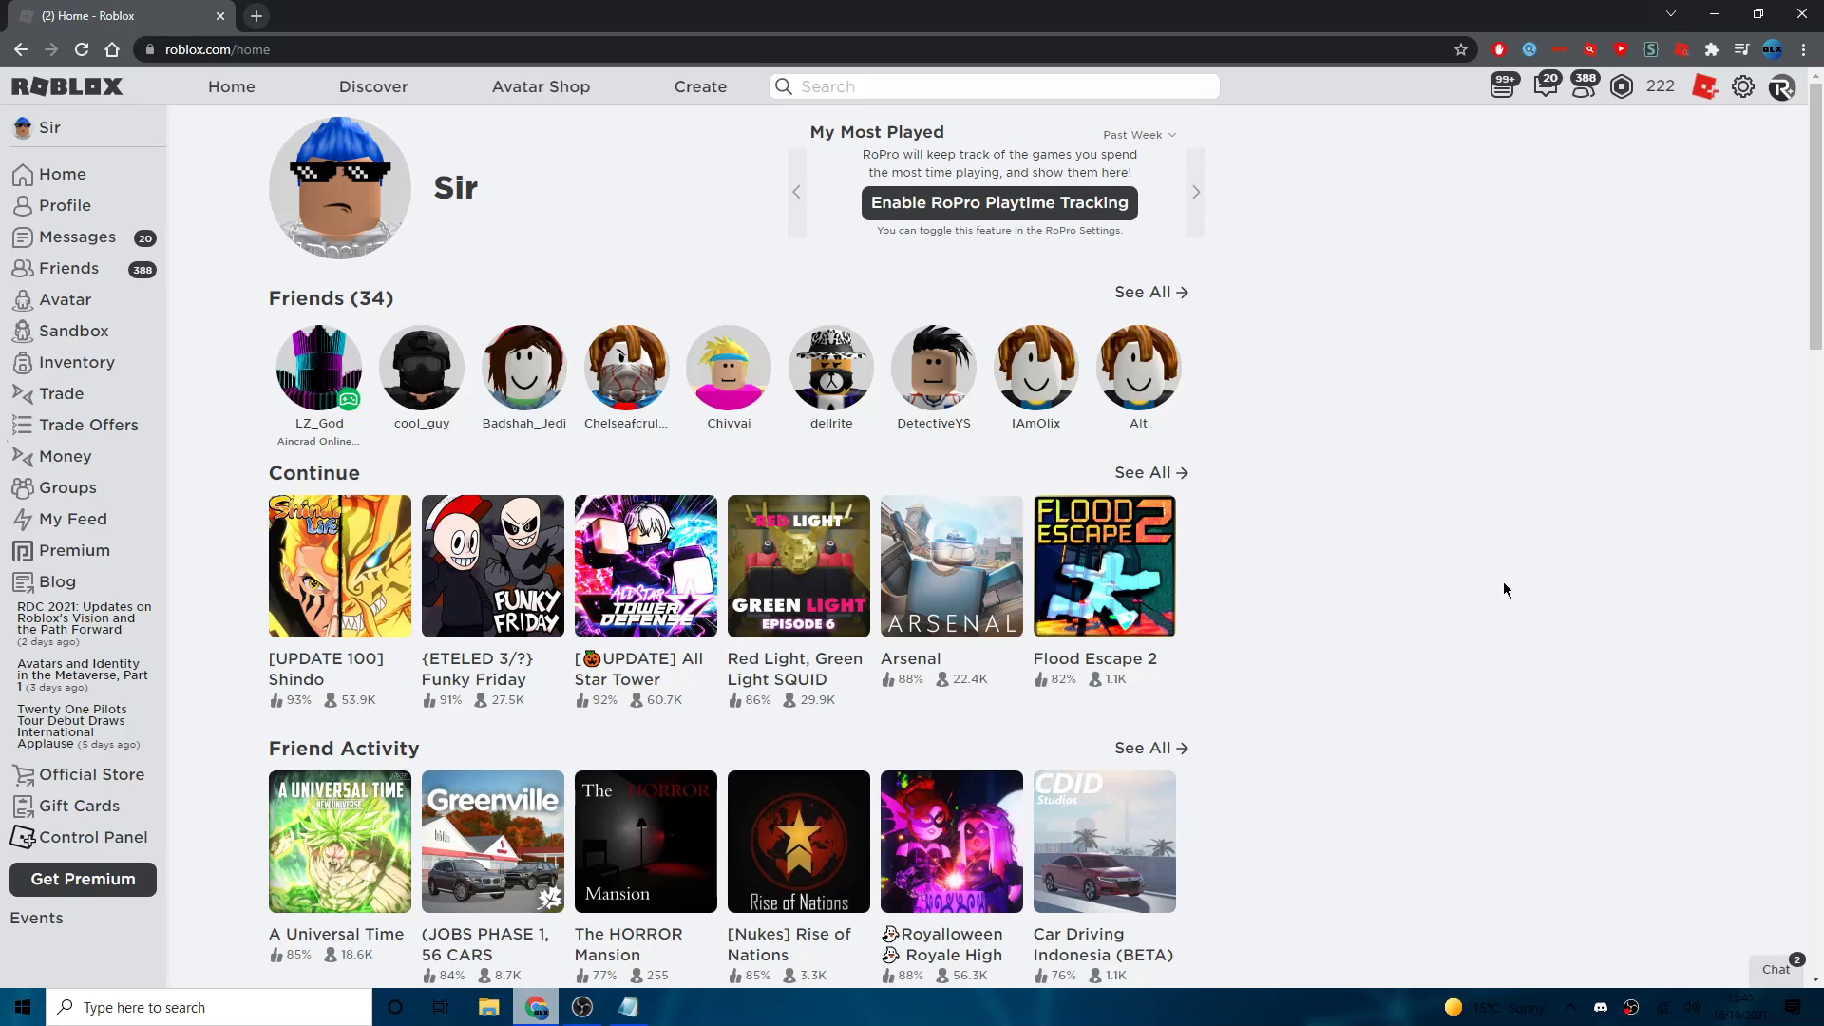
Step: Open Windows Settings in a maximized window and go to the Xbox Game Bar page of the Gaming category
{"action": "left_click", "coordinate": [21, 1006]}
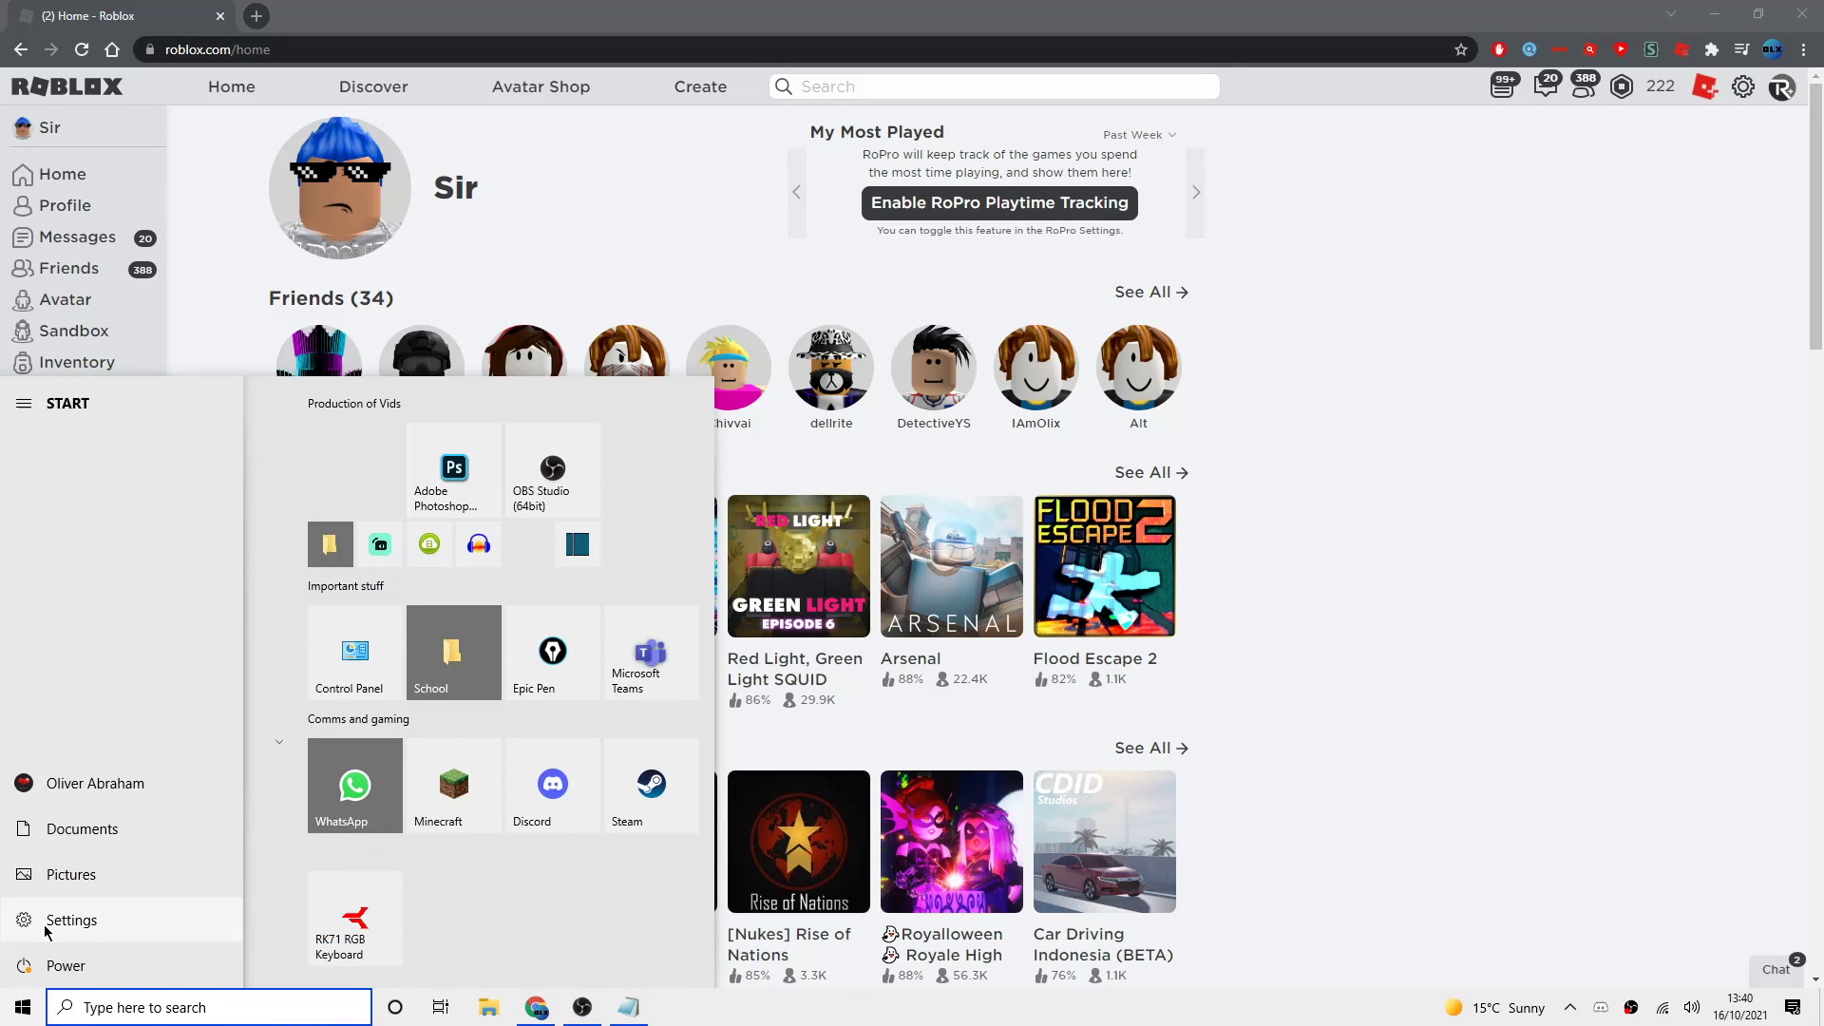
{"action": "left_click", "coordinate": [57, 920]}
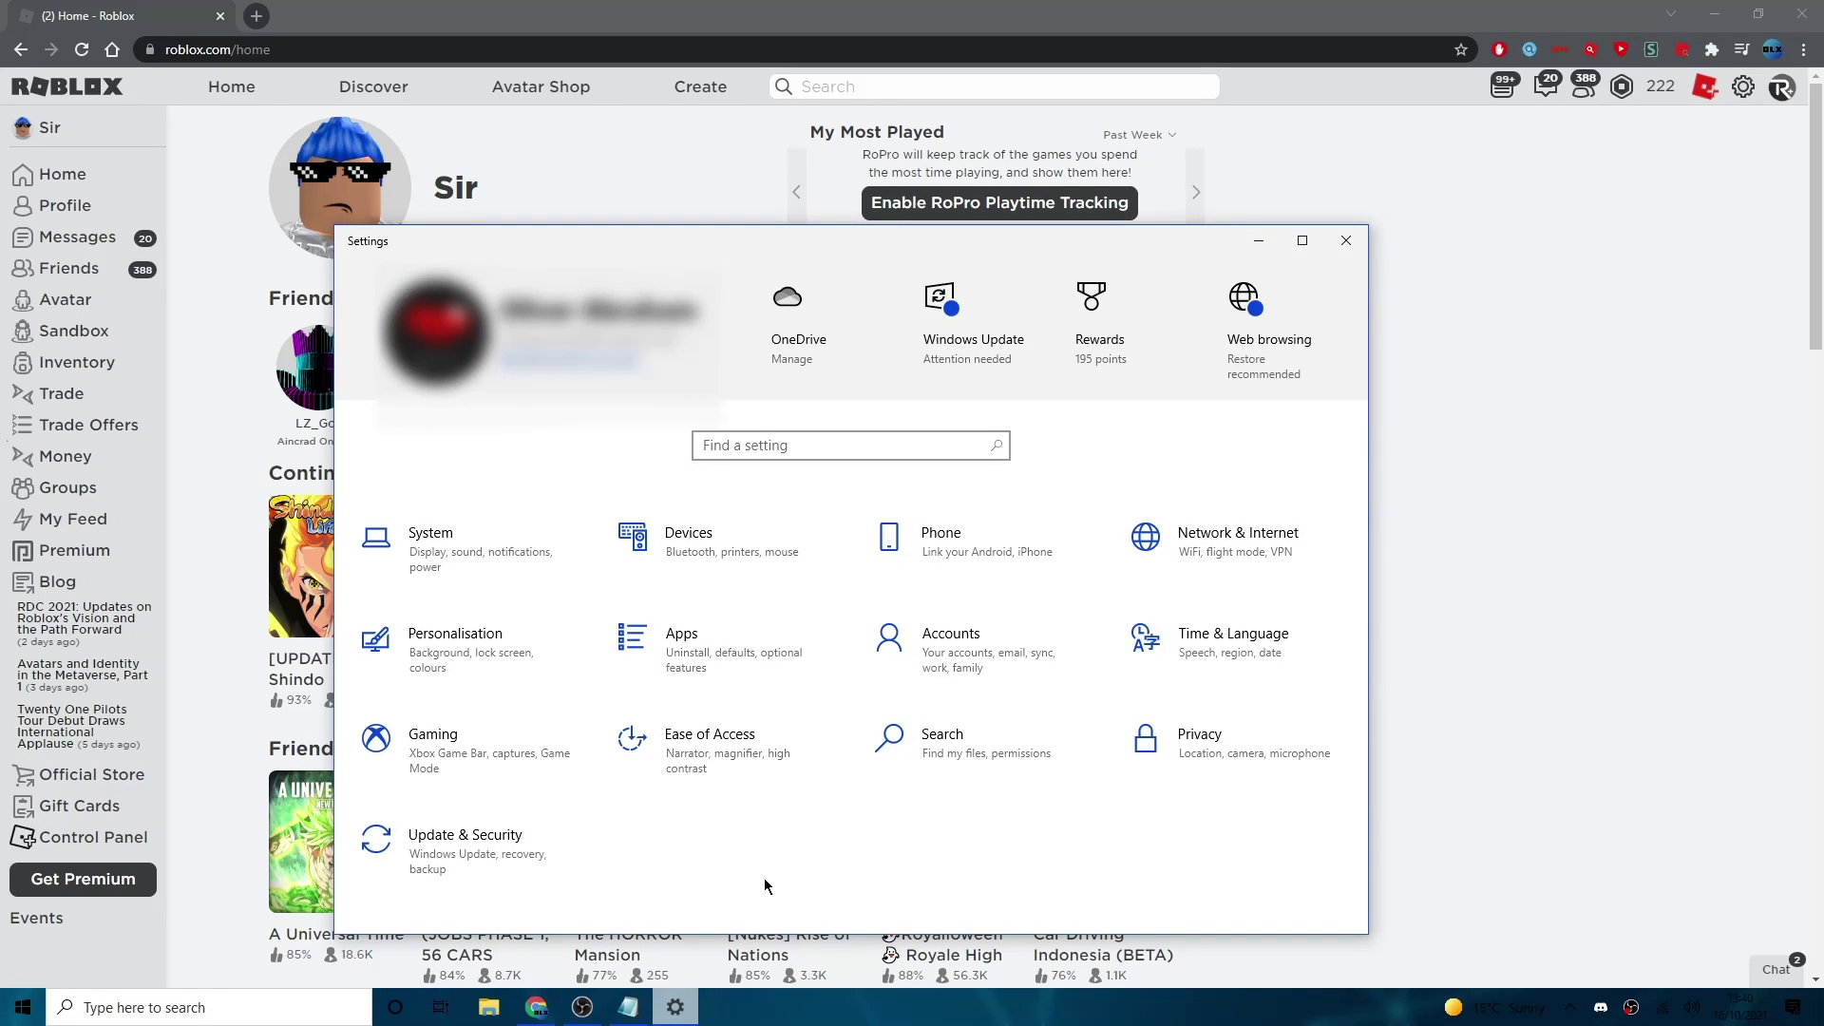
{"action": "double_click", "coordinate": [631, 254]}
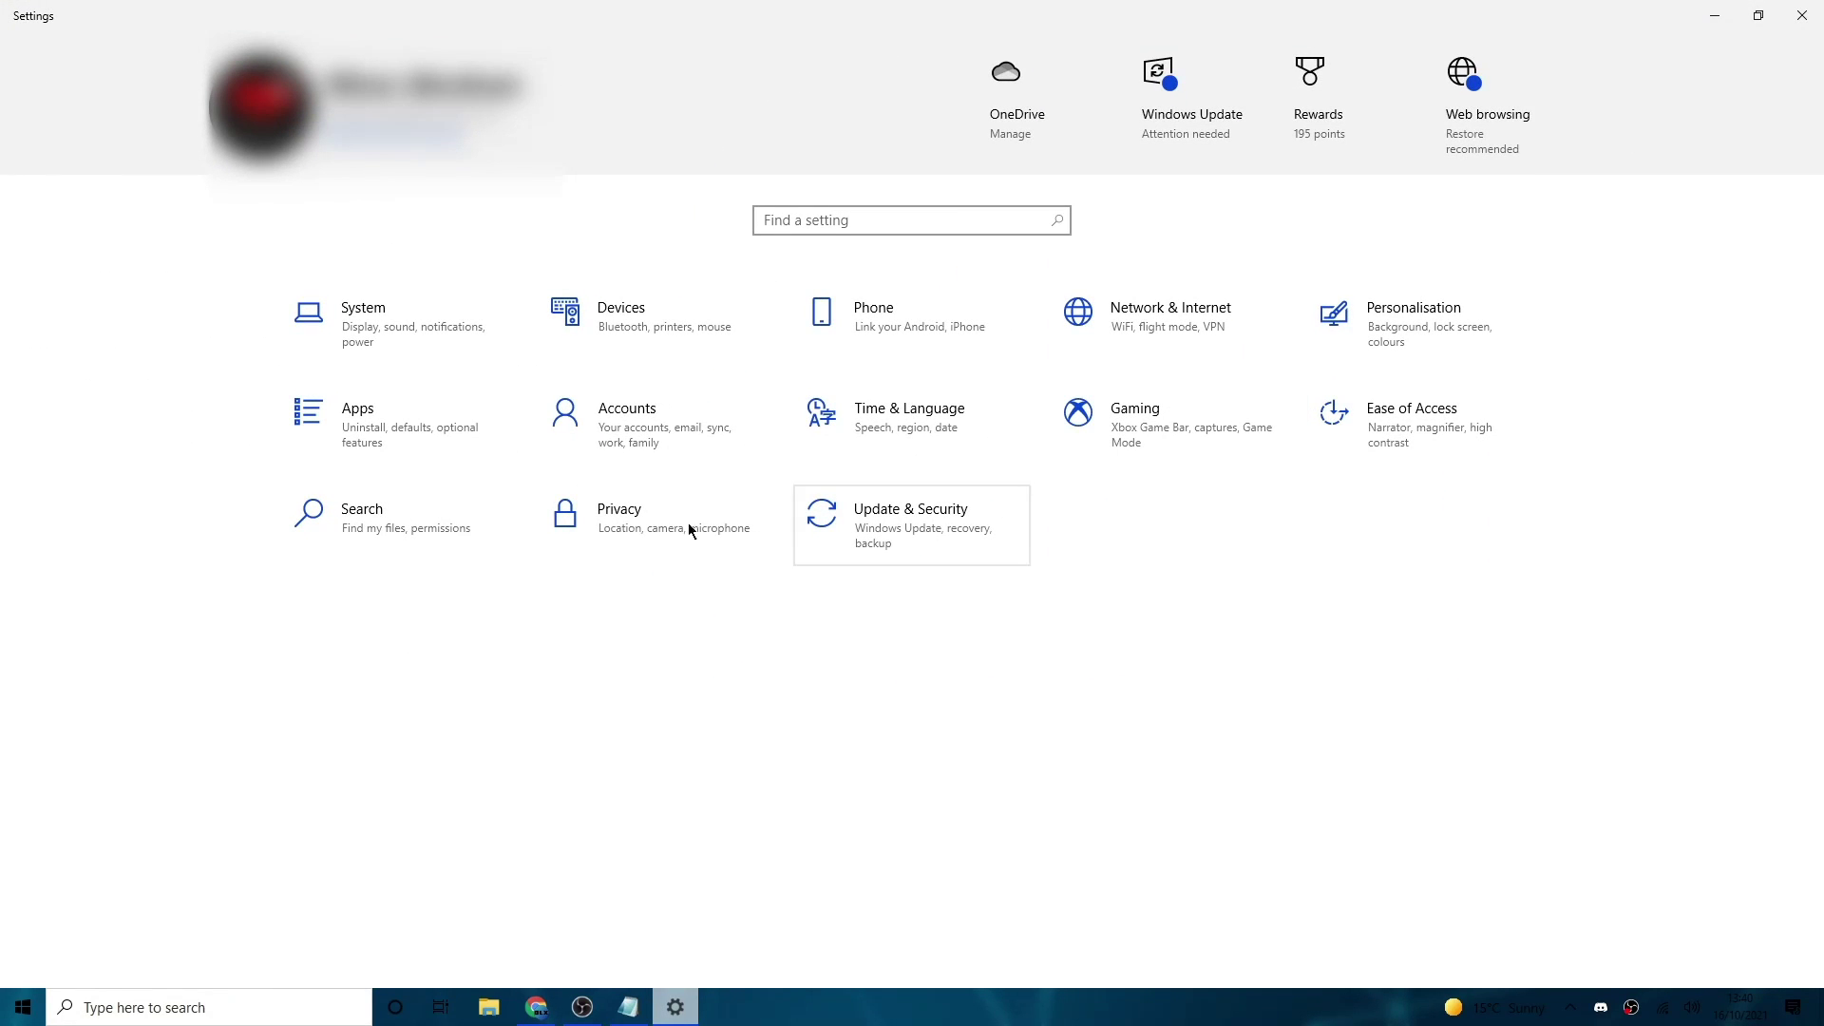
{"action": "left_click", "coordinate": [1146, 447]}
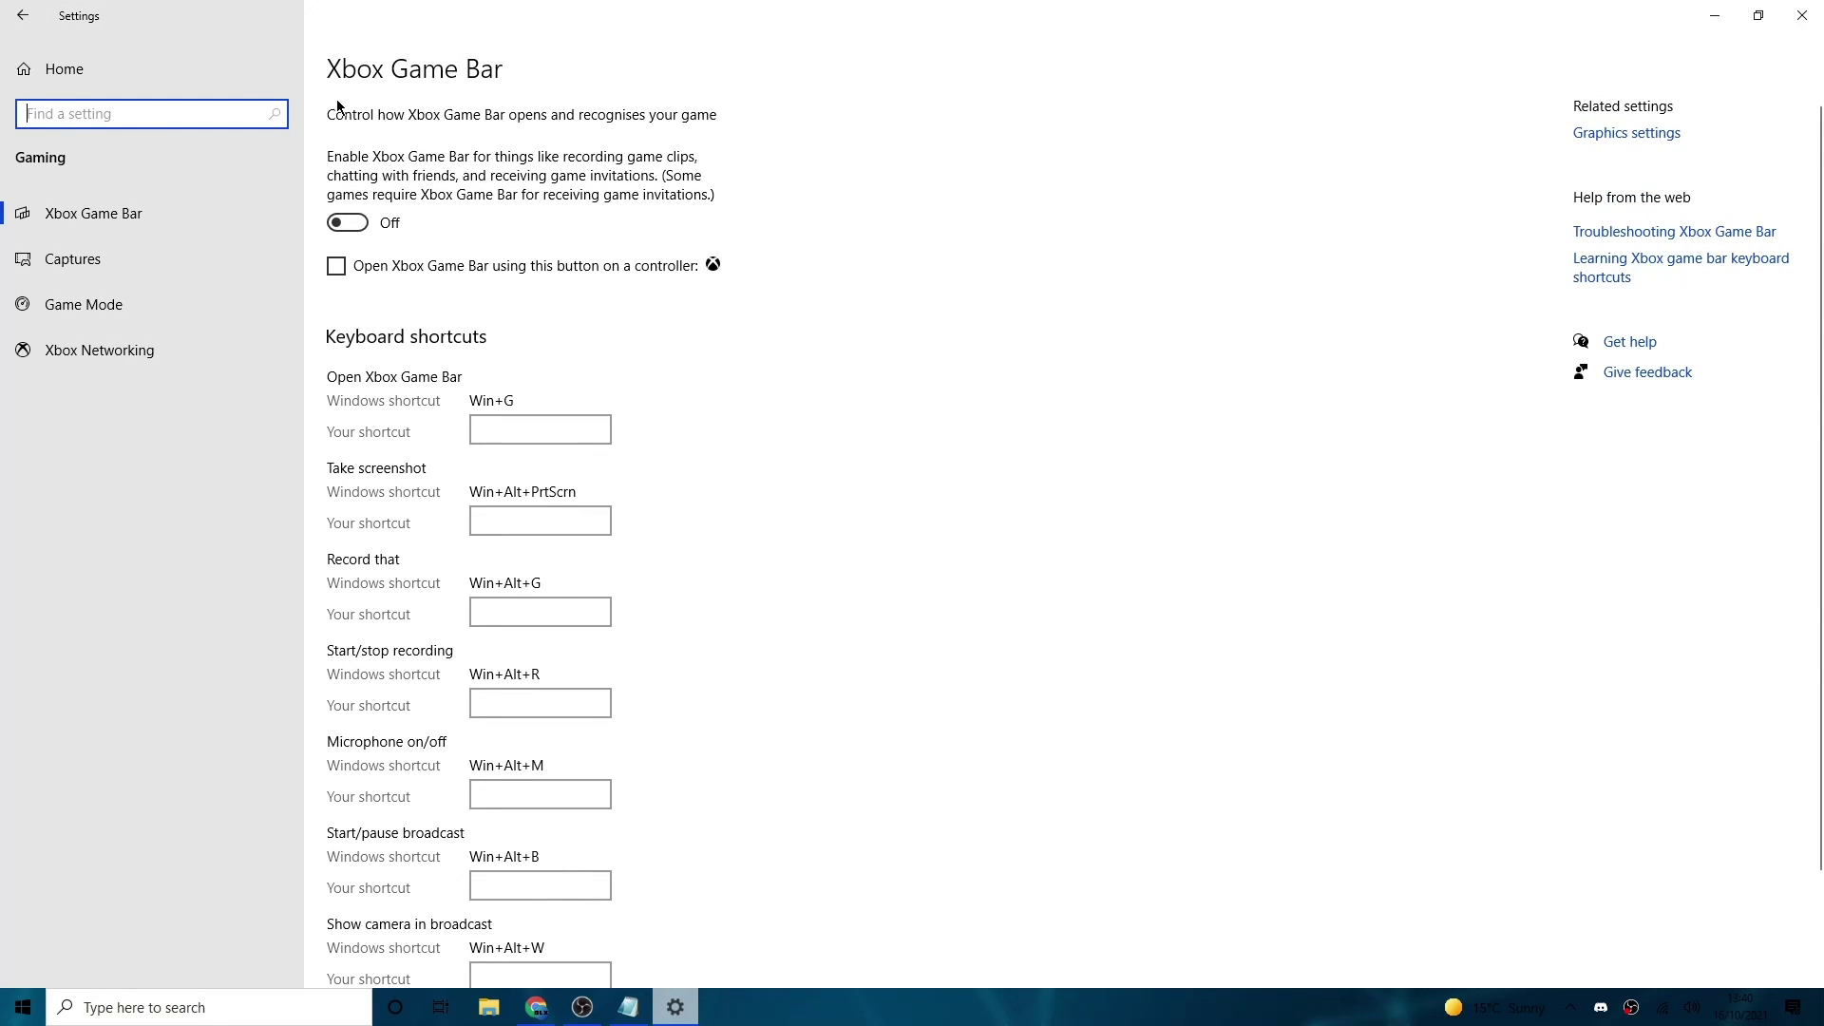
Step: Make sure Xbox Game Bar is off and, under Captures, recording in the background while playing a game is off
{"action": "left_click", "coordinate": [347, 223]}
{"action": "left_click", "coordinate": [359, 224]}
{"action": "left_click", "coordinate": [191, 263]}
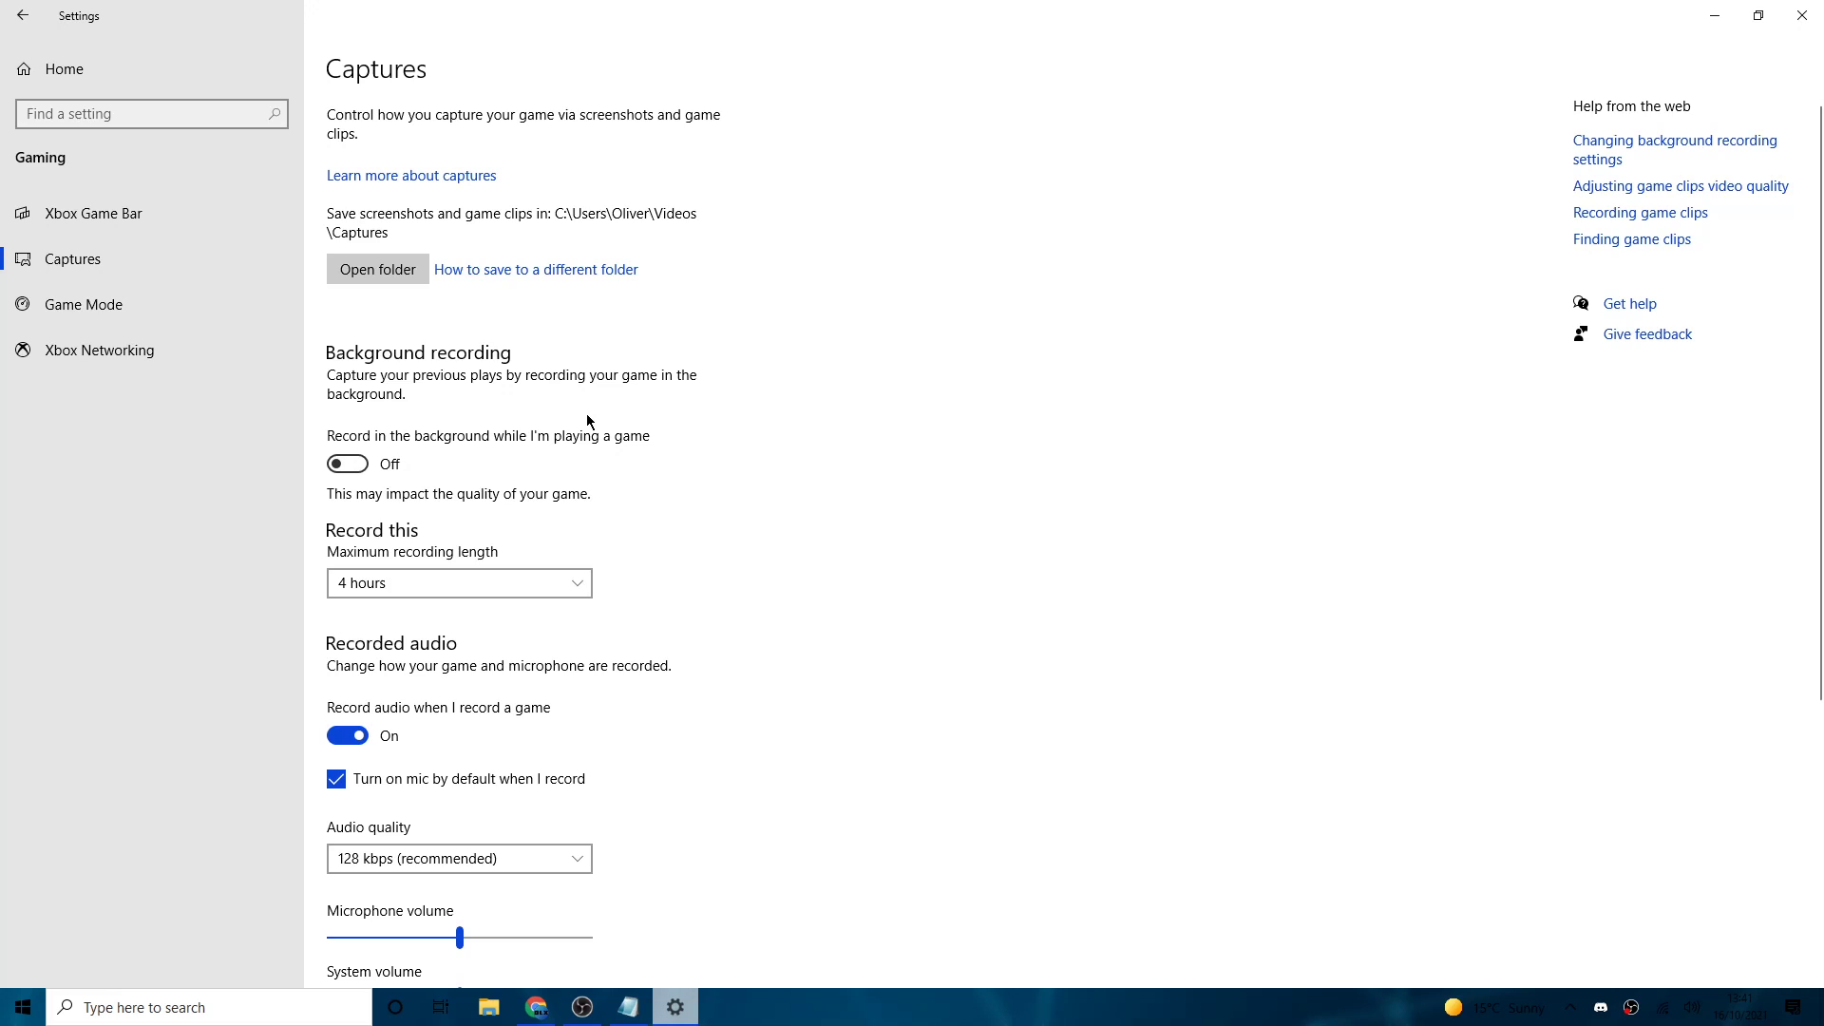
{"action": "left_click", "coordinate": [366, 462]}
Step: Make sure Game Mode is switched on in the Gaming settings
{"action": "left_click", "coordinate": [152, 306]}
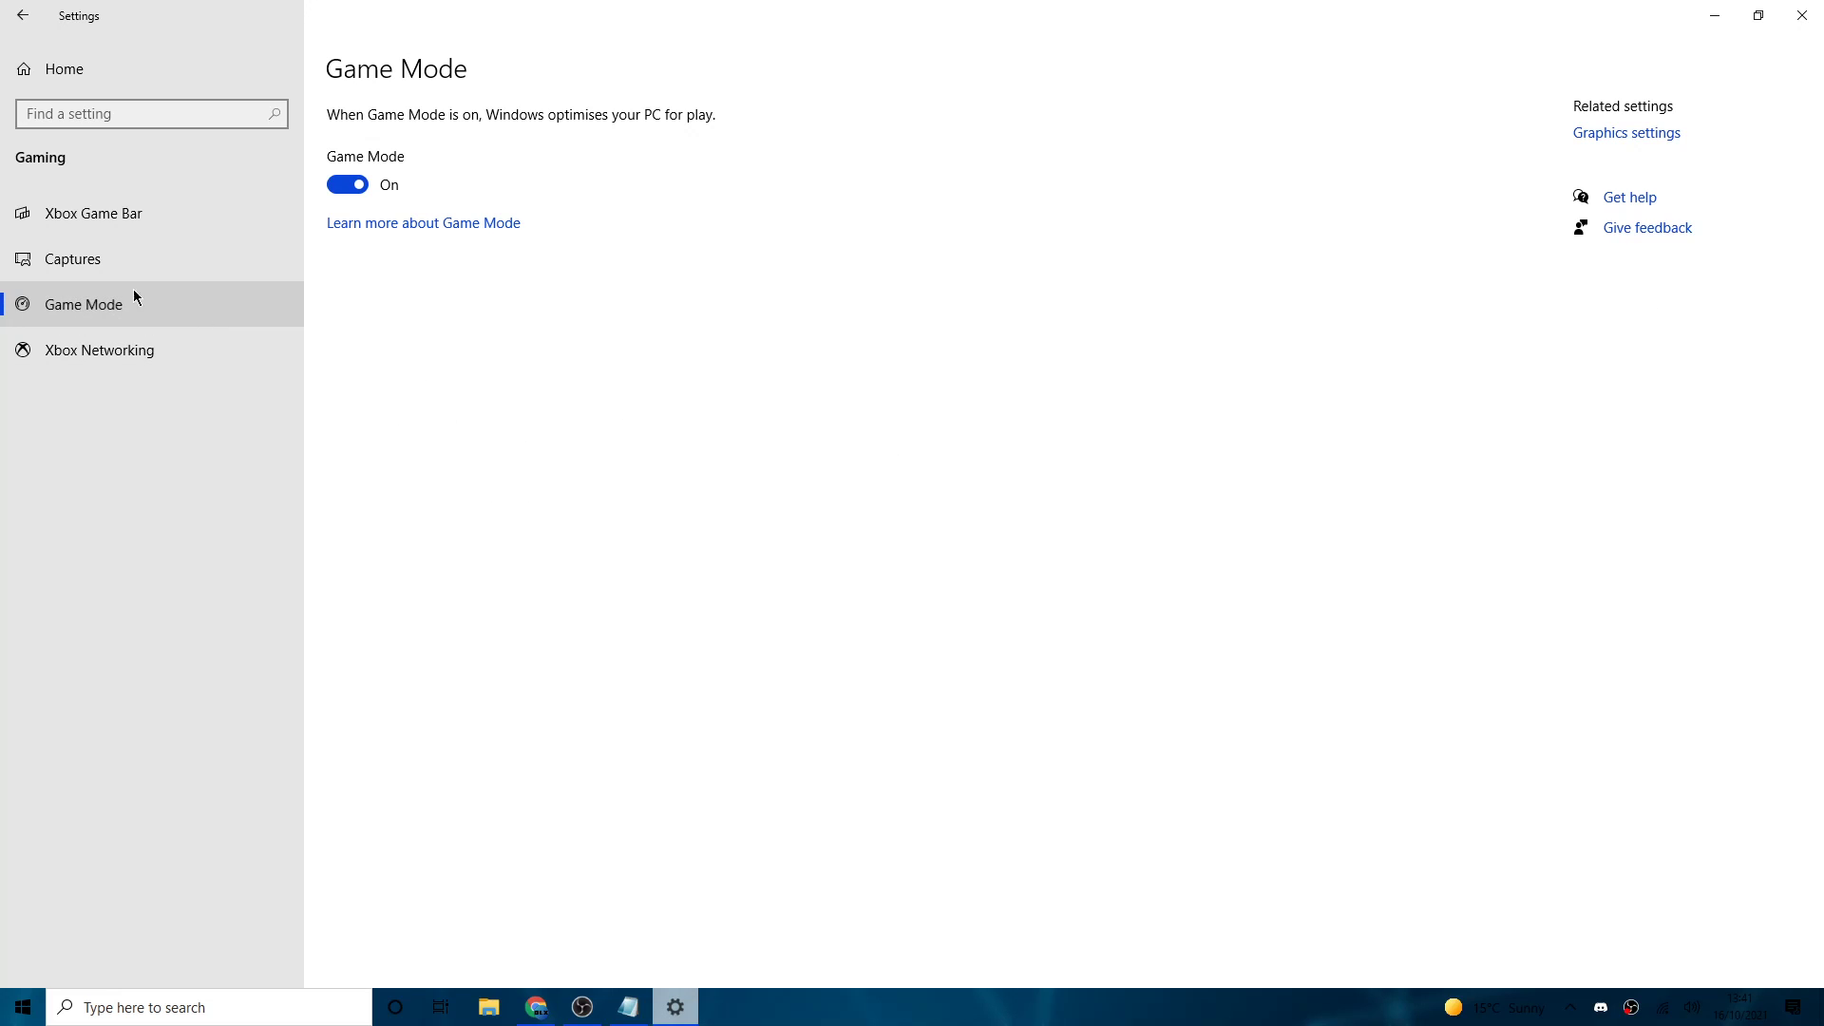
{"action": "left_click", "coordinate": [353, 190]}
{"action": "left_click", "coordinate": [361, 189]}
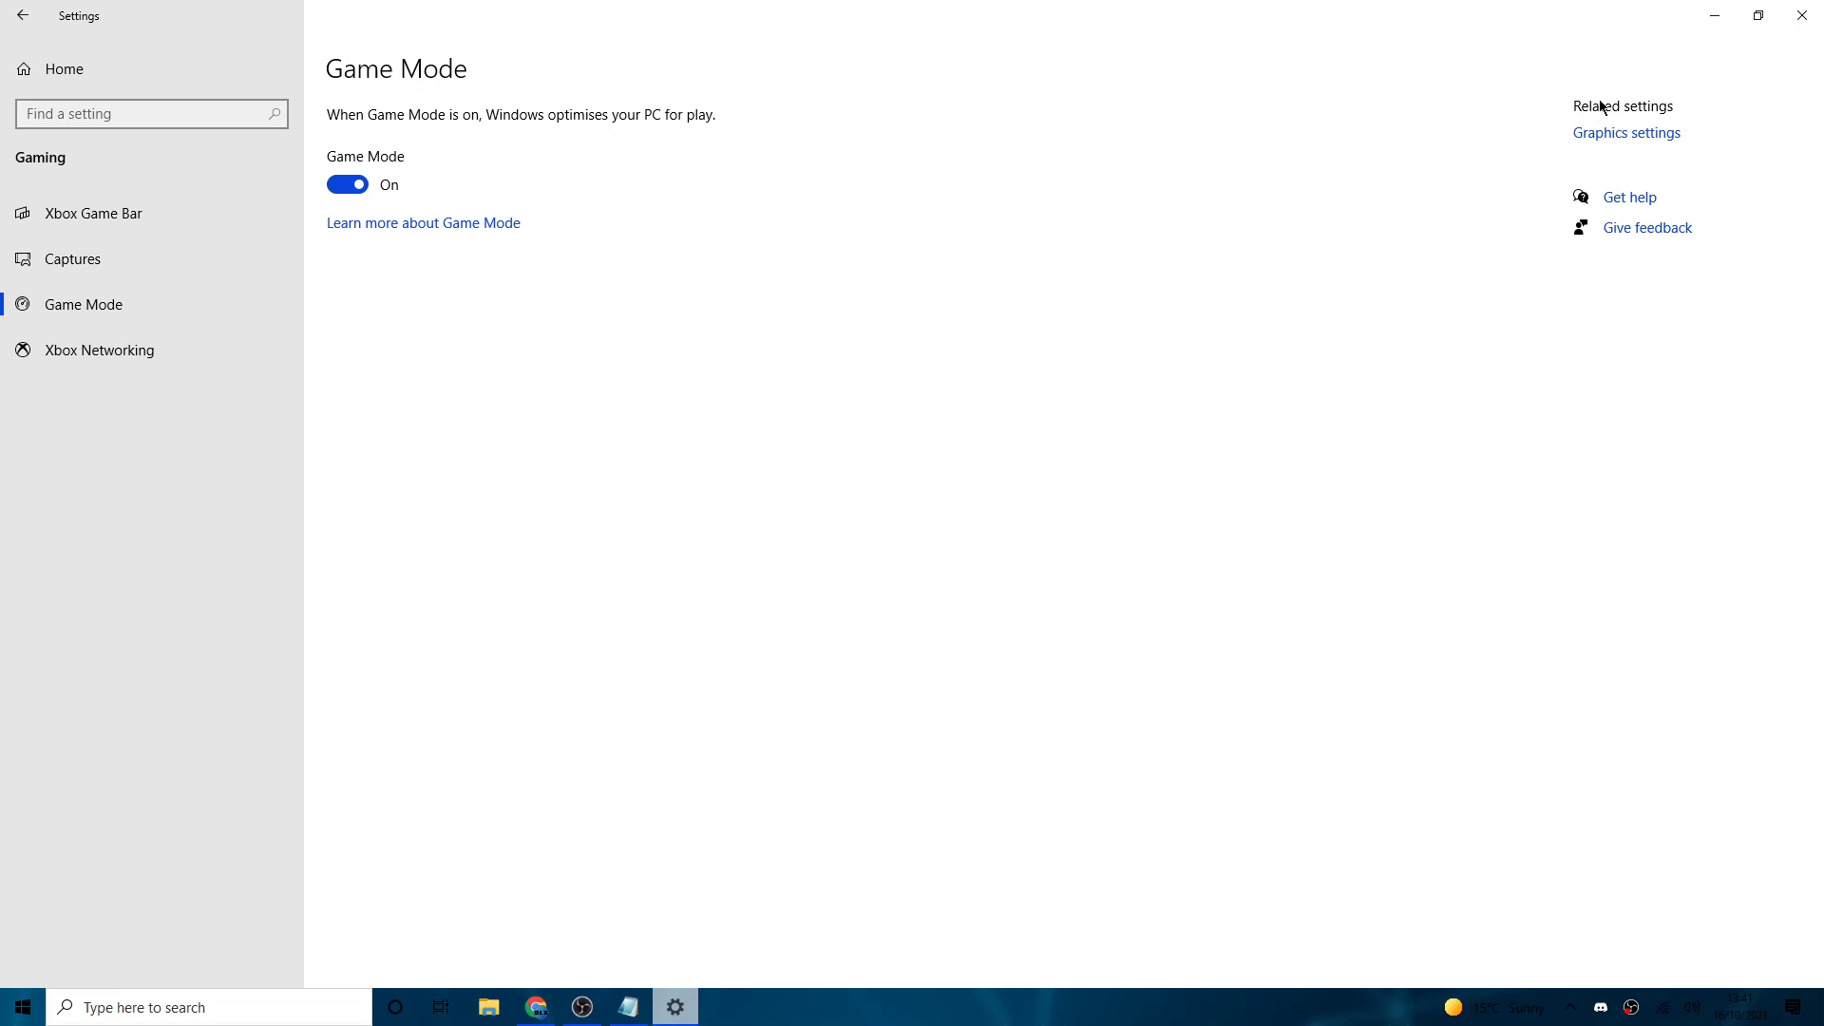
Step: Try to add RobloxPlayerLauncher from the Roblox version folder in C:\Program Files (x86) as a desktop app in Graphics settings
{"action": "left_click", "coordinate": [1616, 134]}
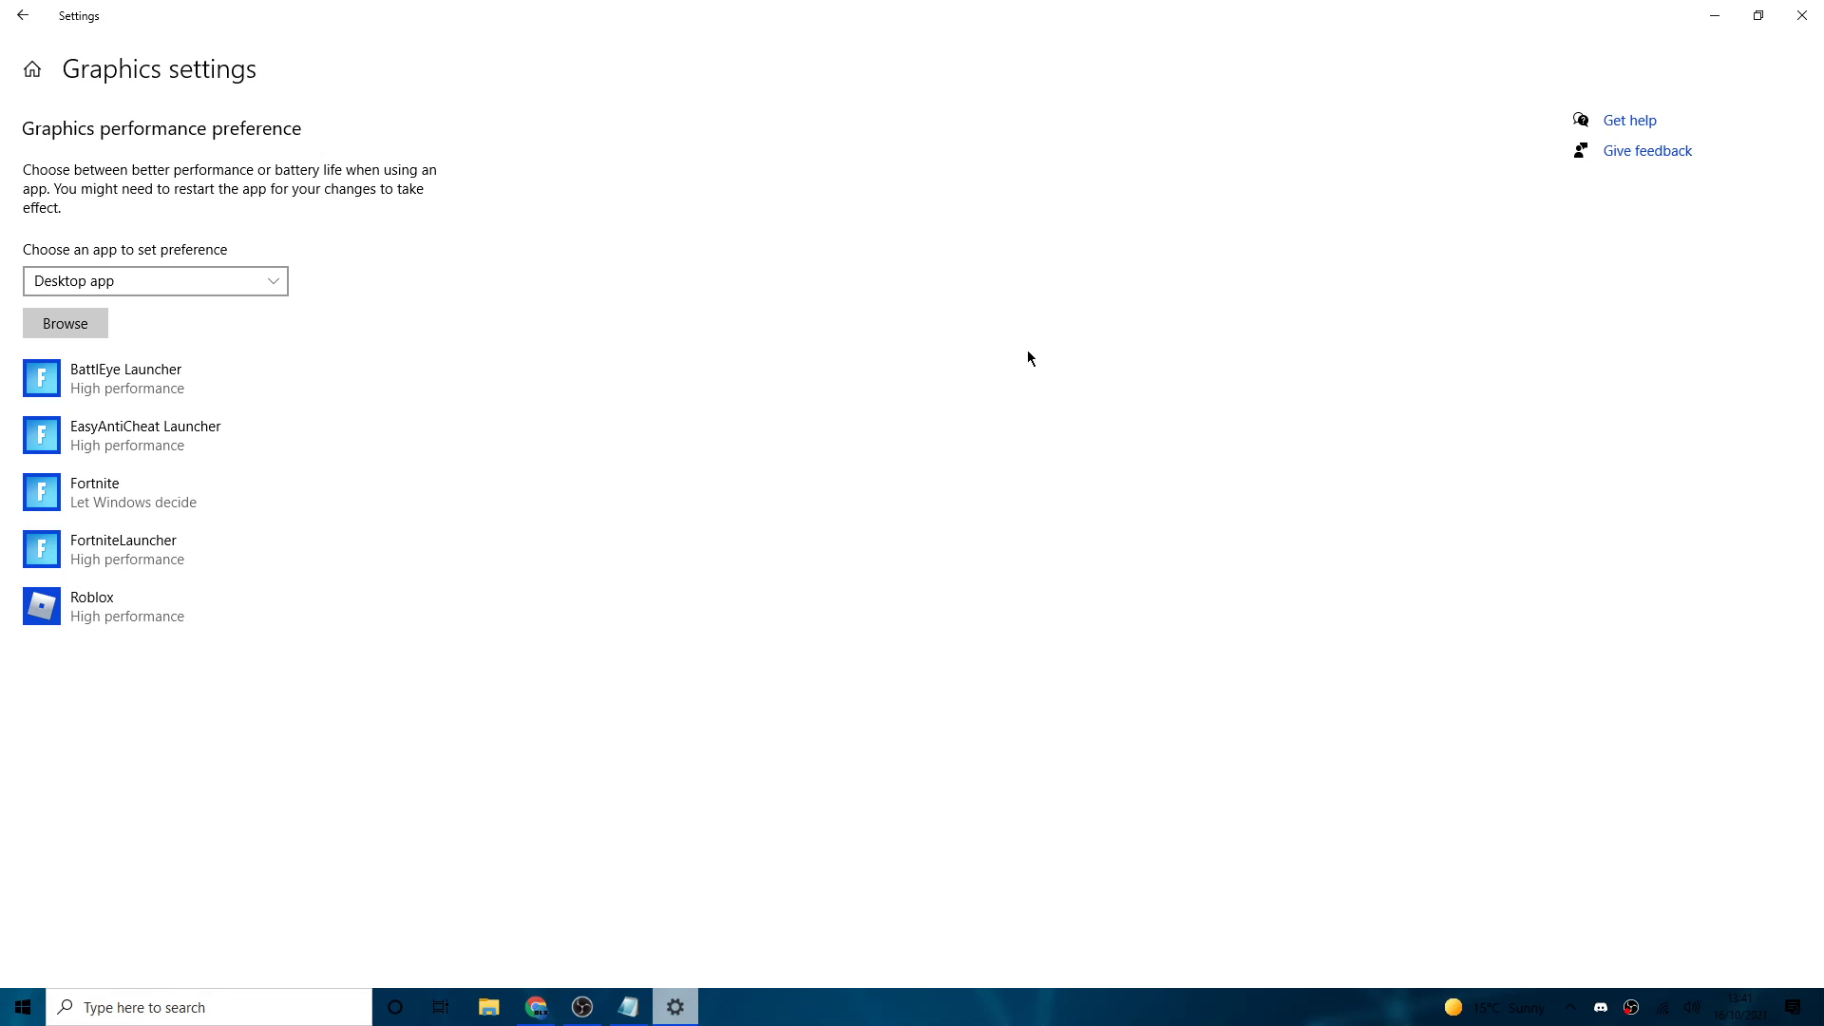
{"action": "left_click", "coordinate": [59, 321]}
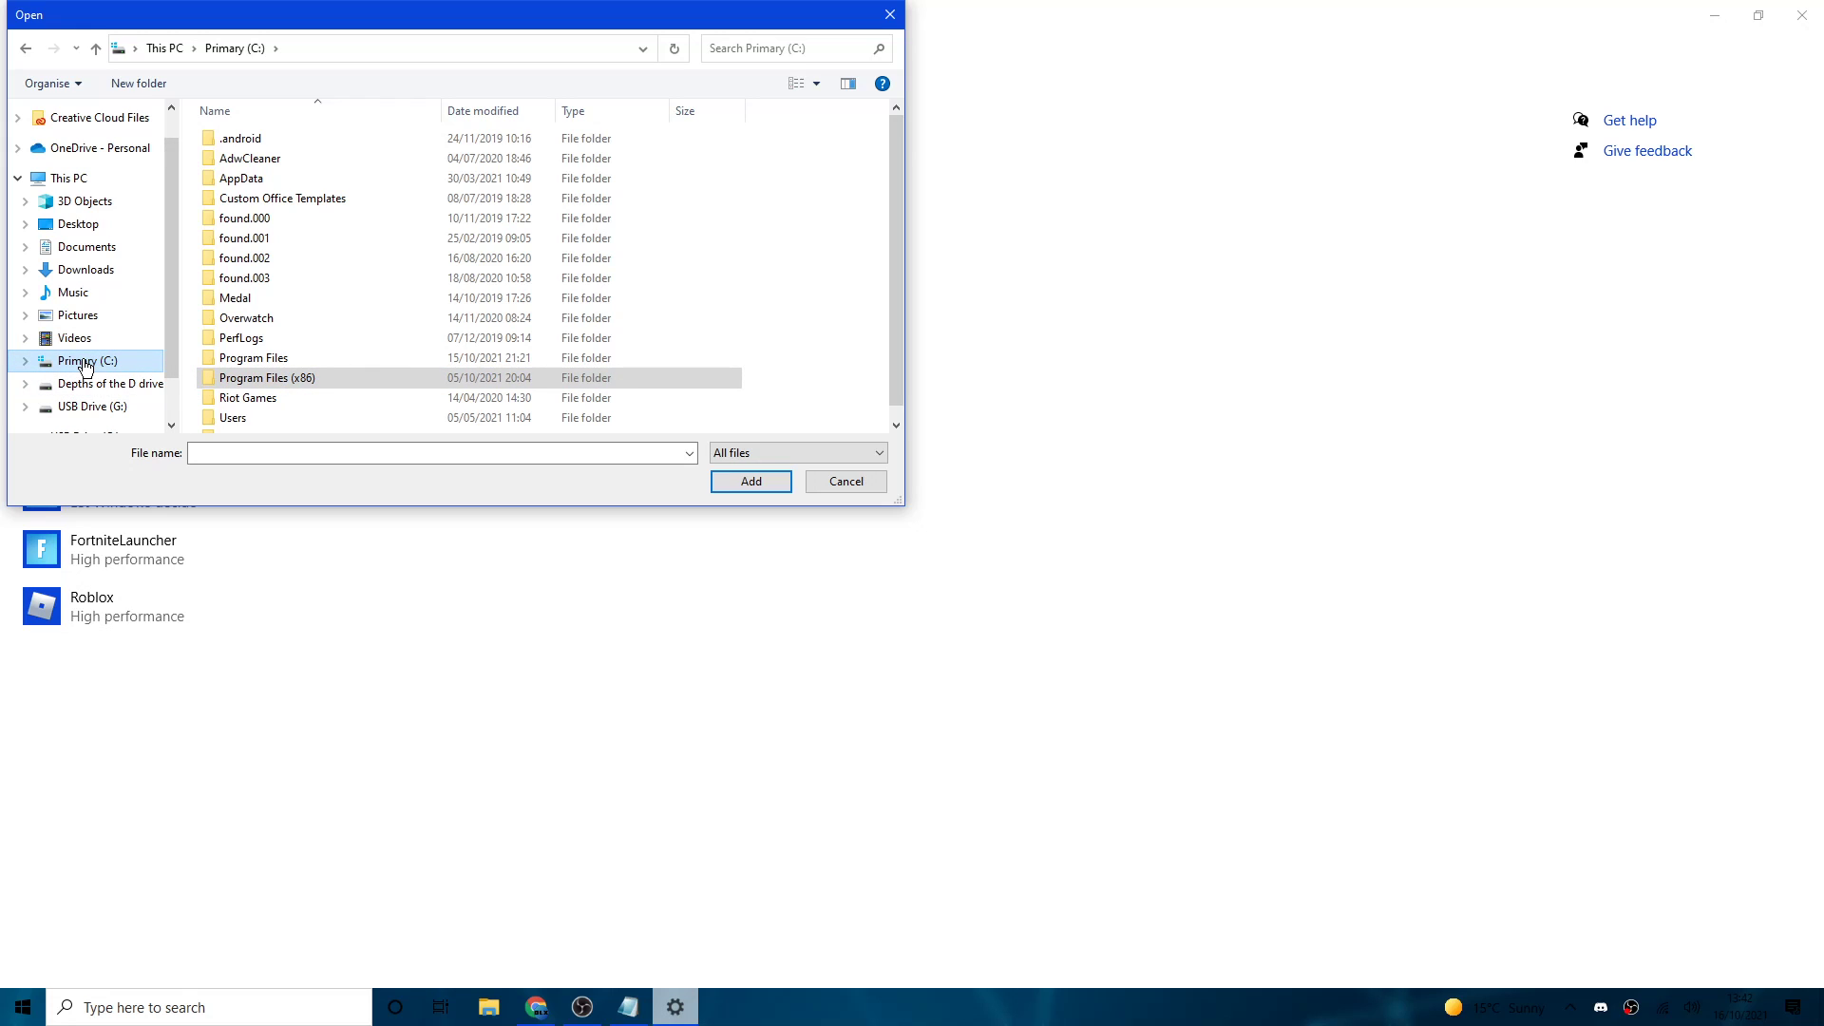
{"action": "double_click", "coordinate": [342, 377]}
{"action": "scroll", "coordinate": [340, 380], "scroll_direction": "down", "scroll_amount": 5}
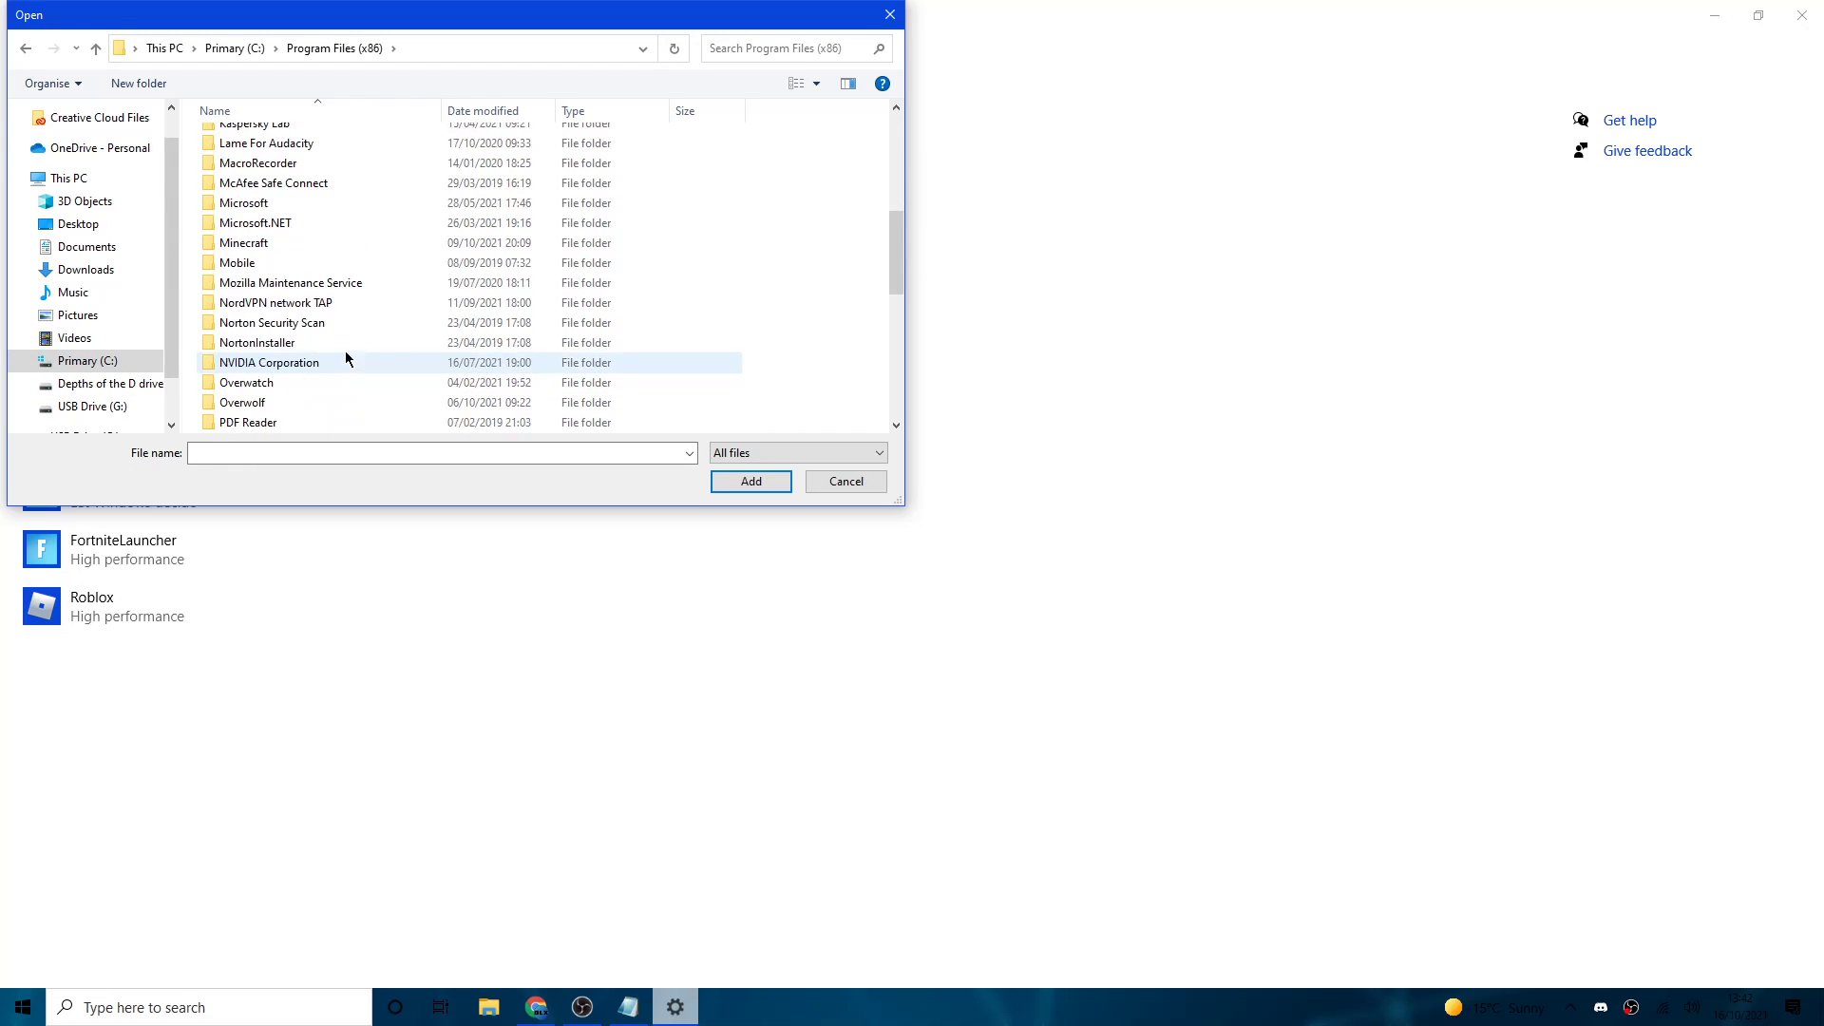
{"action": "scroll", "coordinate": [346, 352], "scroll_direction": "down", "scroll_amount": 8}
{"action": "scroll", "coordinate": [352, 342], "scroll_direction": "up", "scroll_amount": 2}
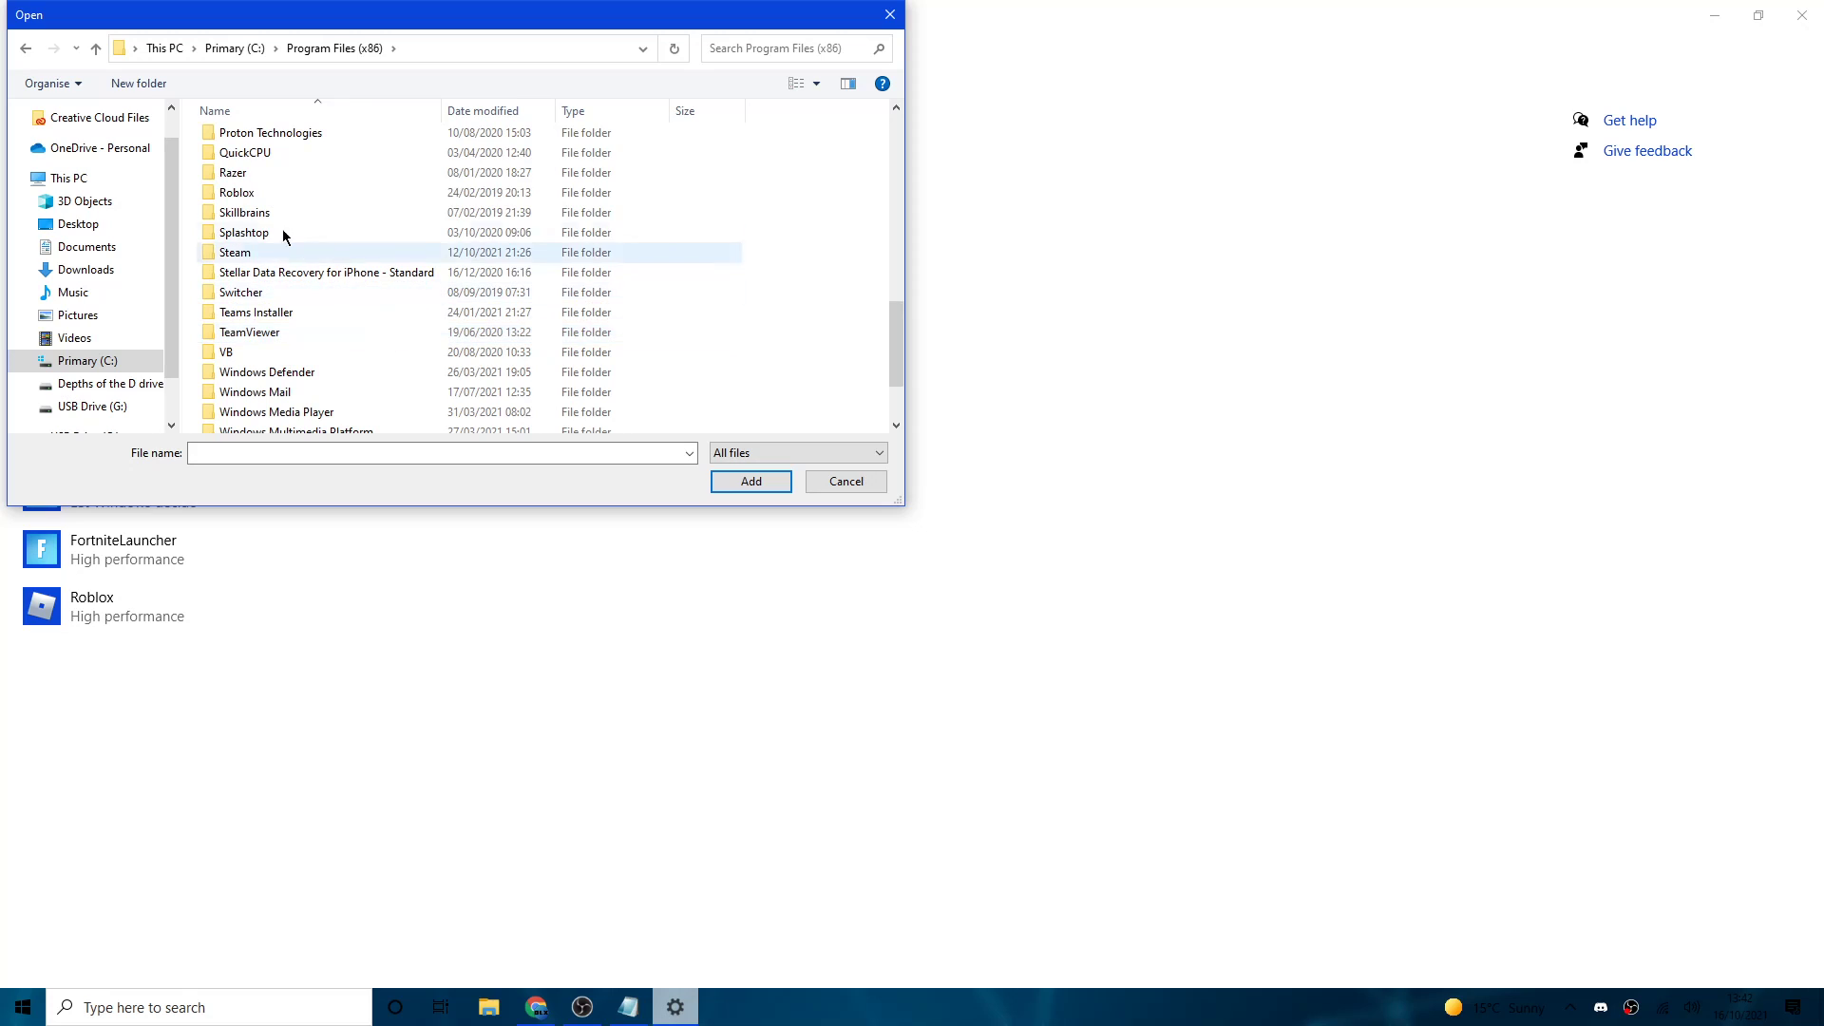
{"action": "double_click", "coordinate": [248, 193]}
{"action": "double_click", "coordinate": [230, 144]}
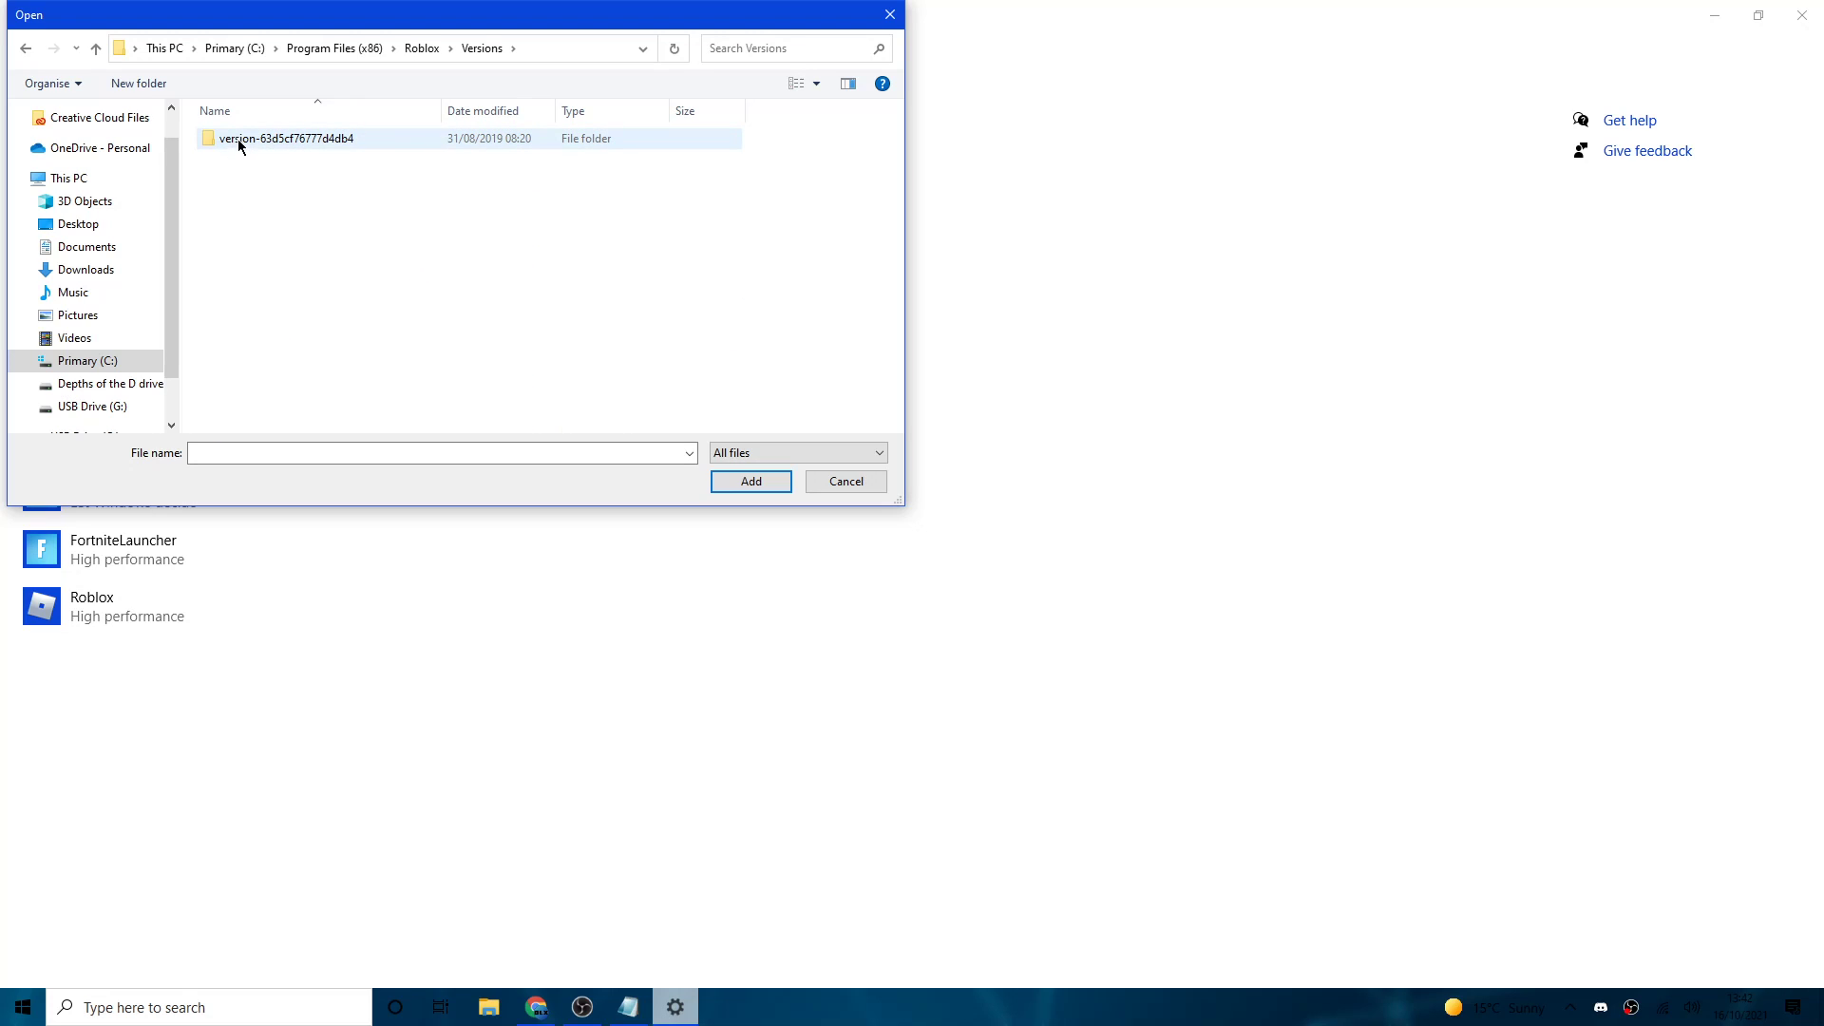
{"action": "double_click", "coordinate": [301, 145]}
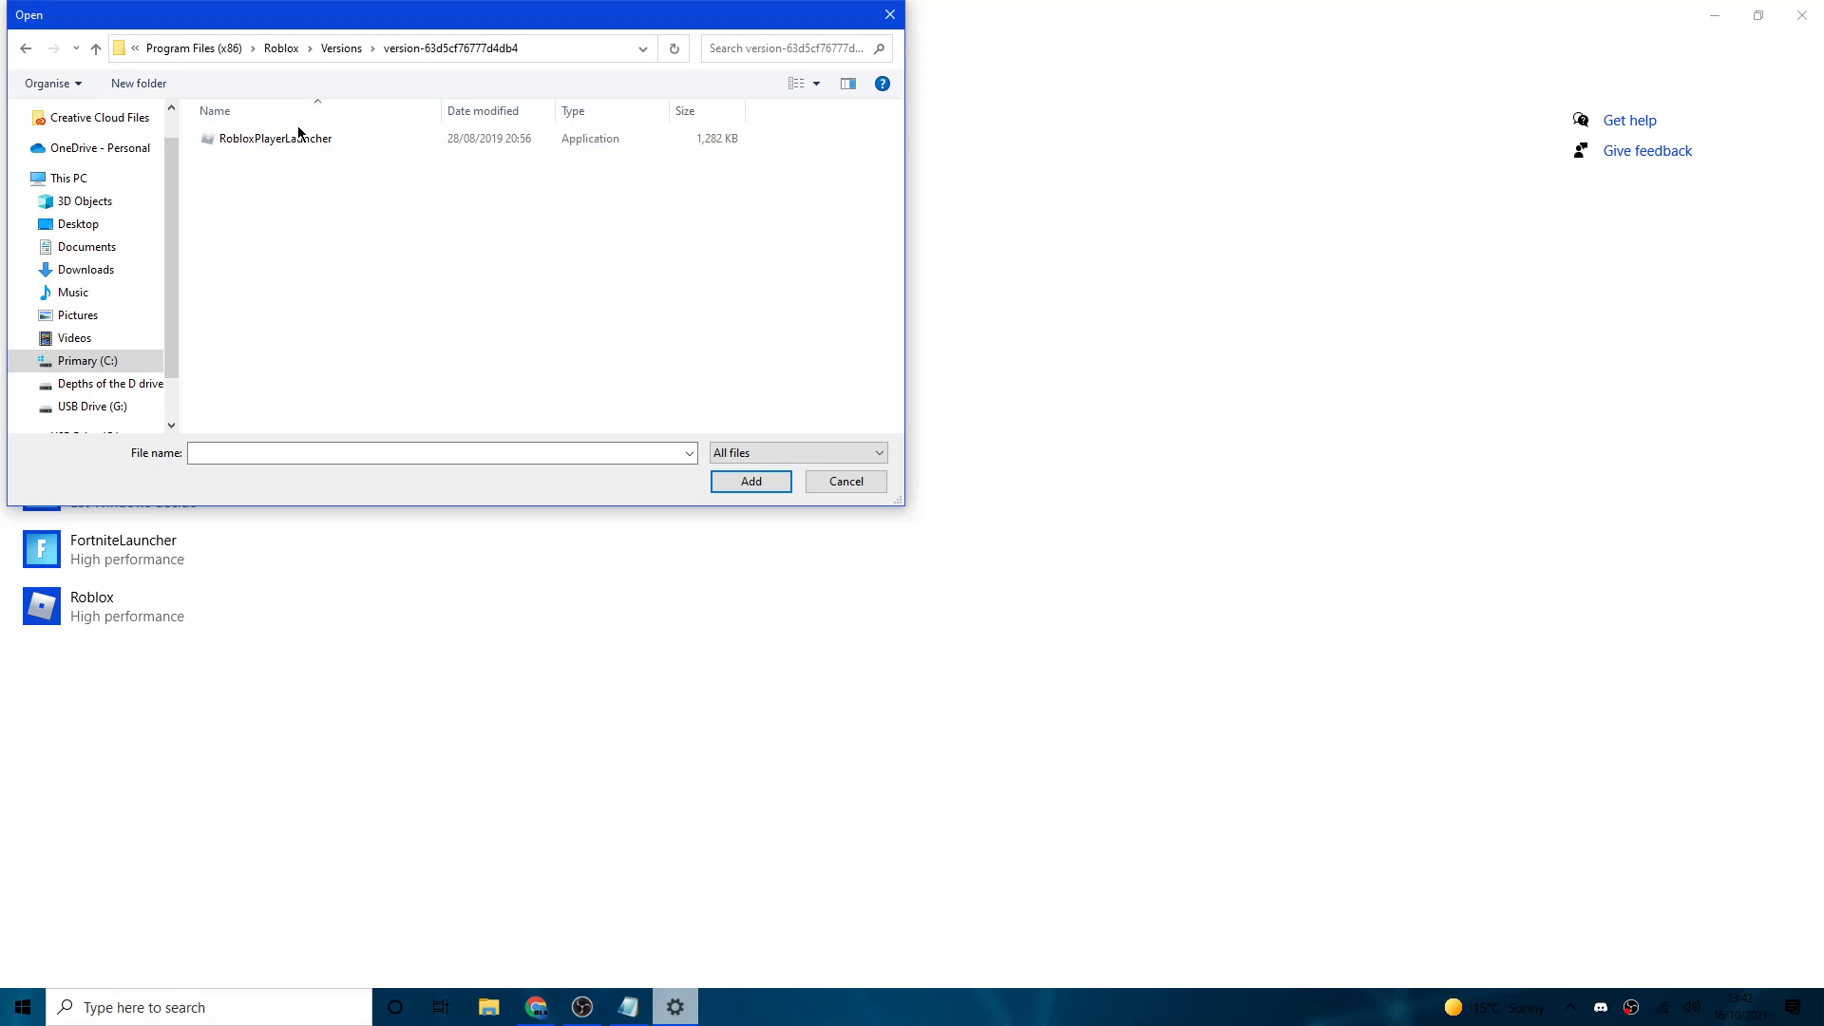
{"action": "double_click", "coordinate": [287, 135]}
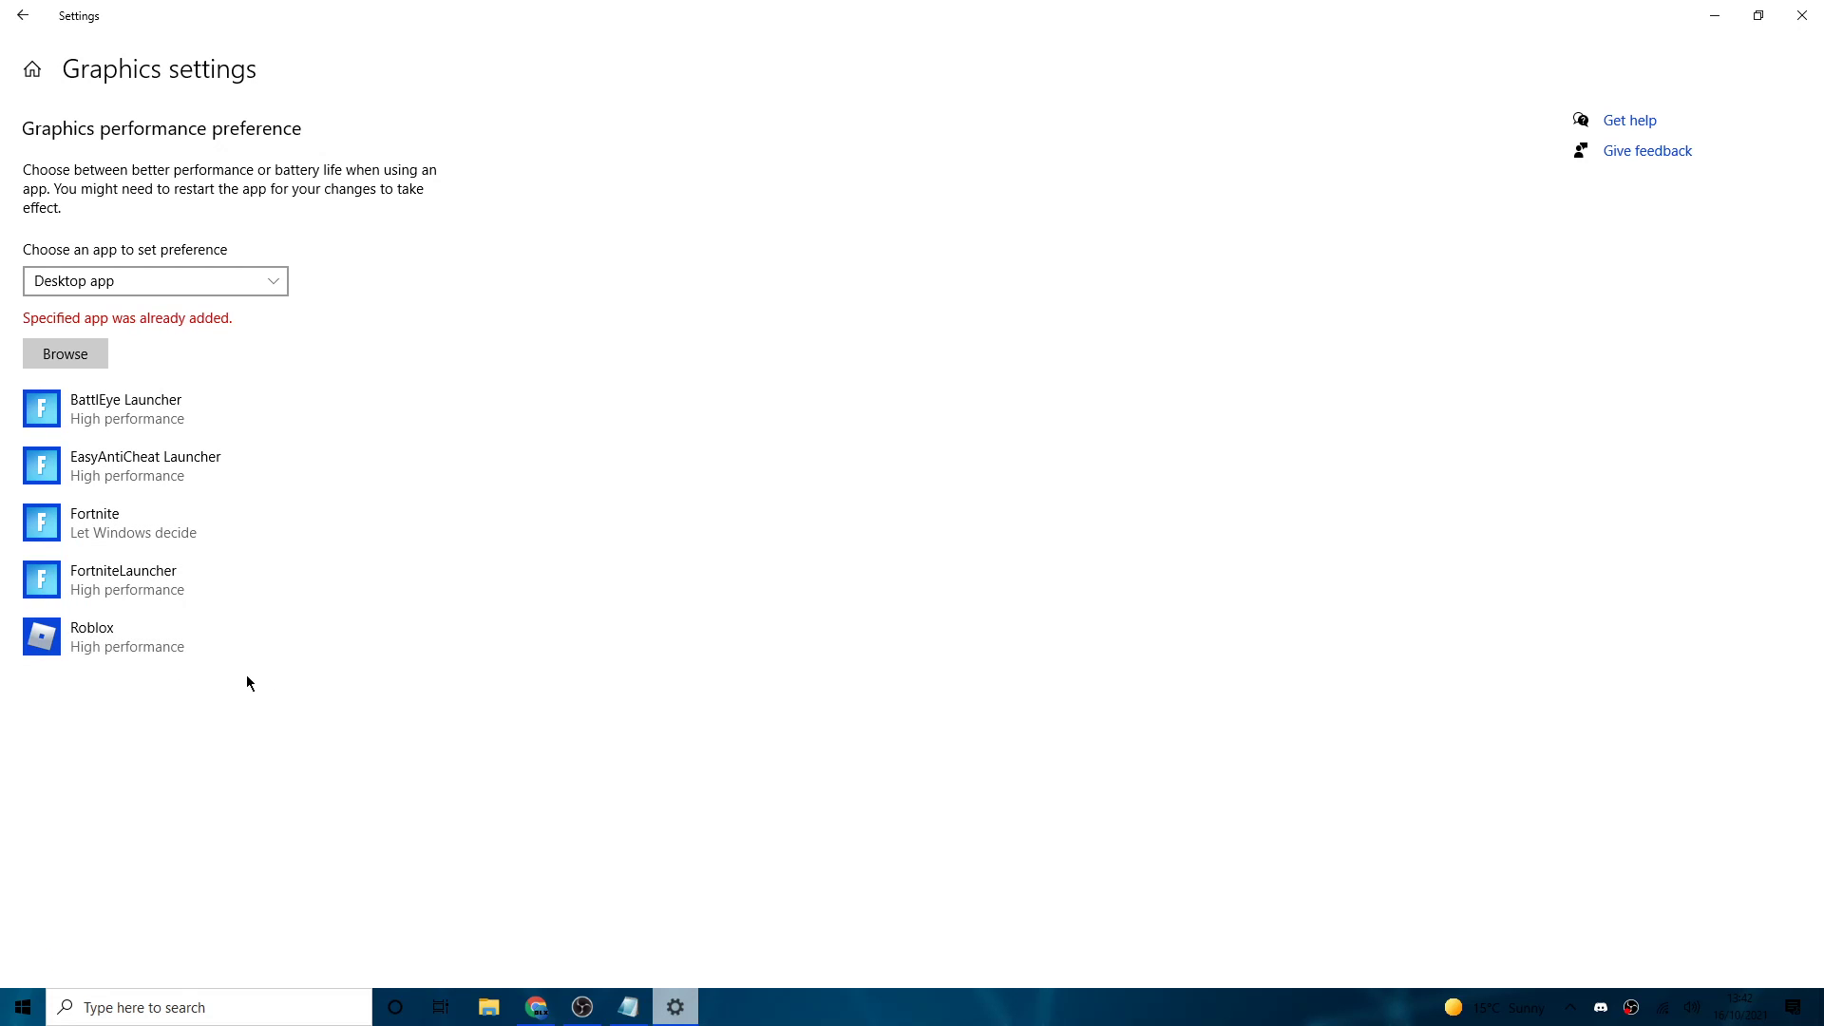
Step: View the graphics preference options of the Roblox entry, cancel without saving, and close Settings
{"action": "left_click", "coordinate": [304, 638]}
{"action": "left_click", "coordinate": [312, 732]}
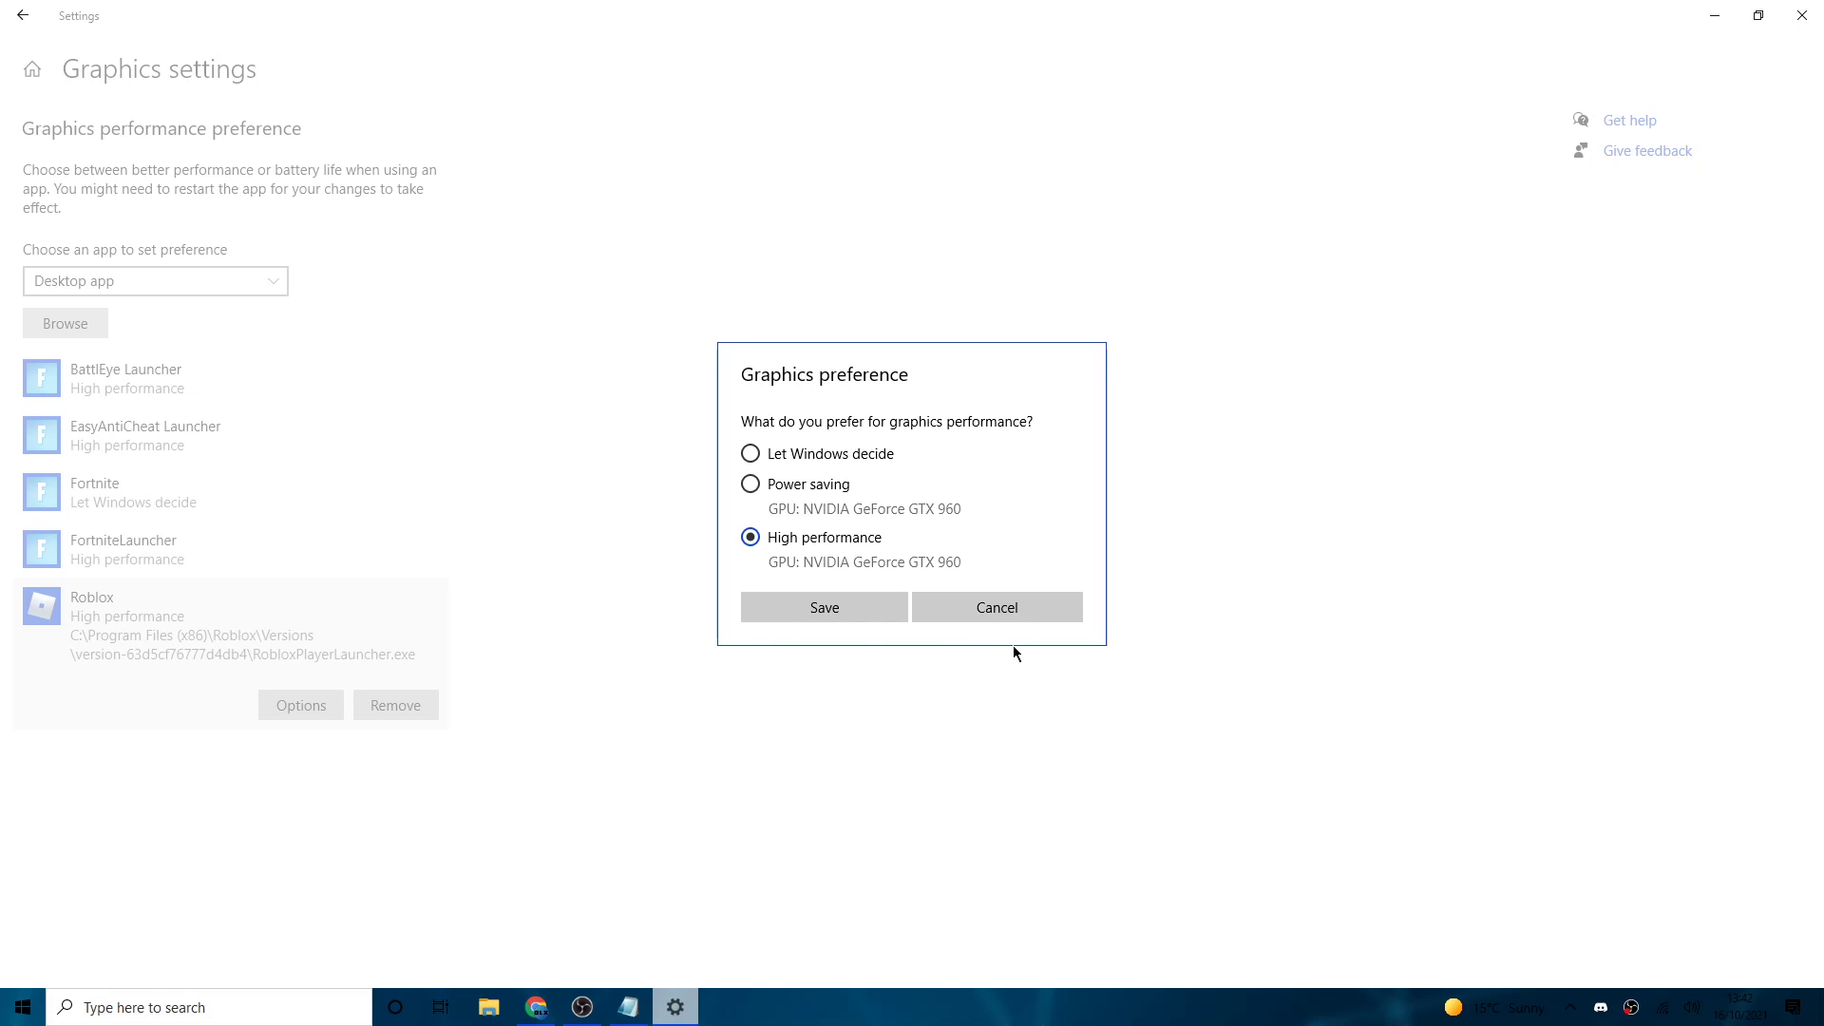
{"action": "left_click", "coordinate": [1006, 618]}
{"action": "key", "text": "alt+F4"}
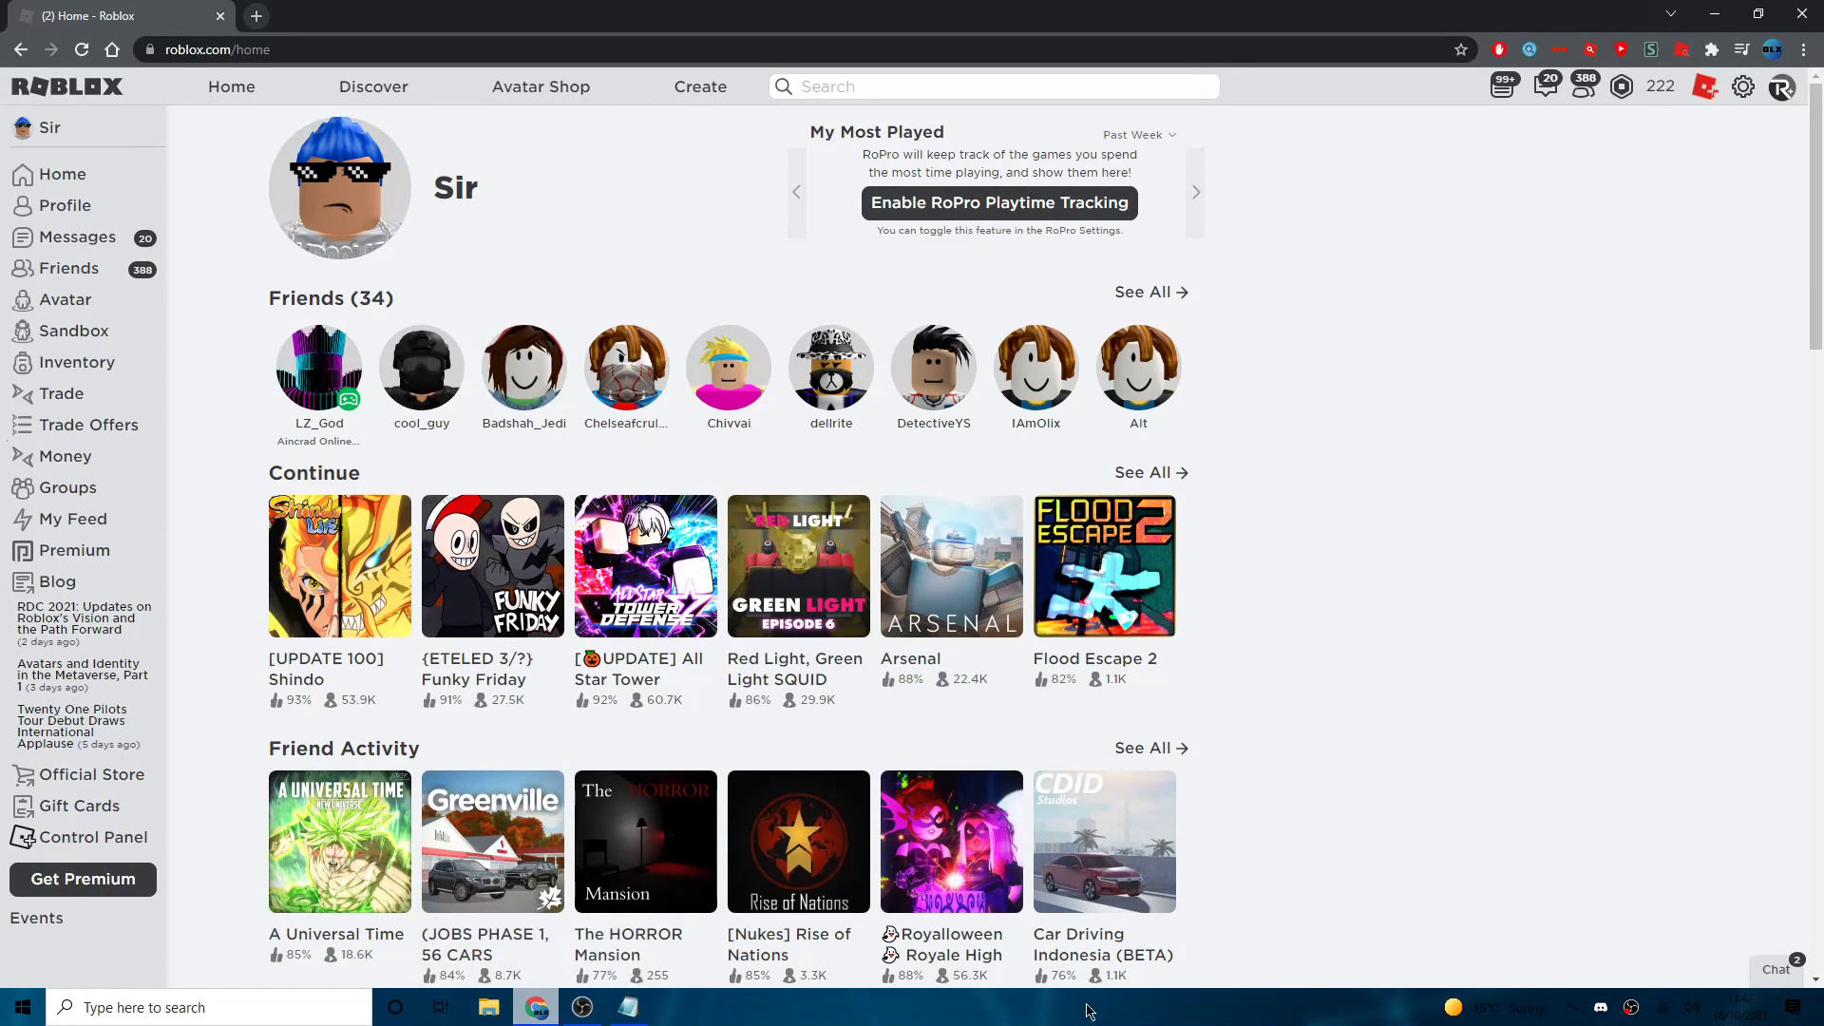
Step: Find and open File Explorer through Windows search, and show the properties of This PC
{"action": "left_click", "coordinate": [225, 1017]}
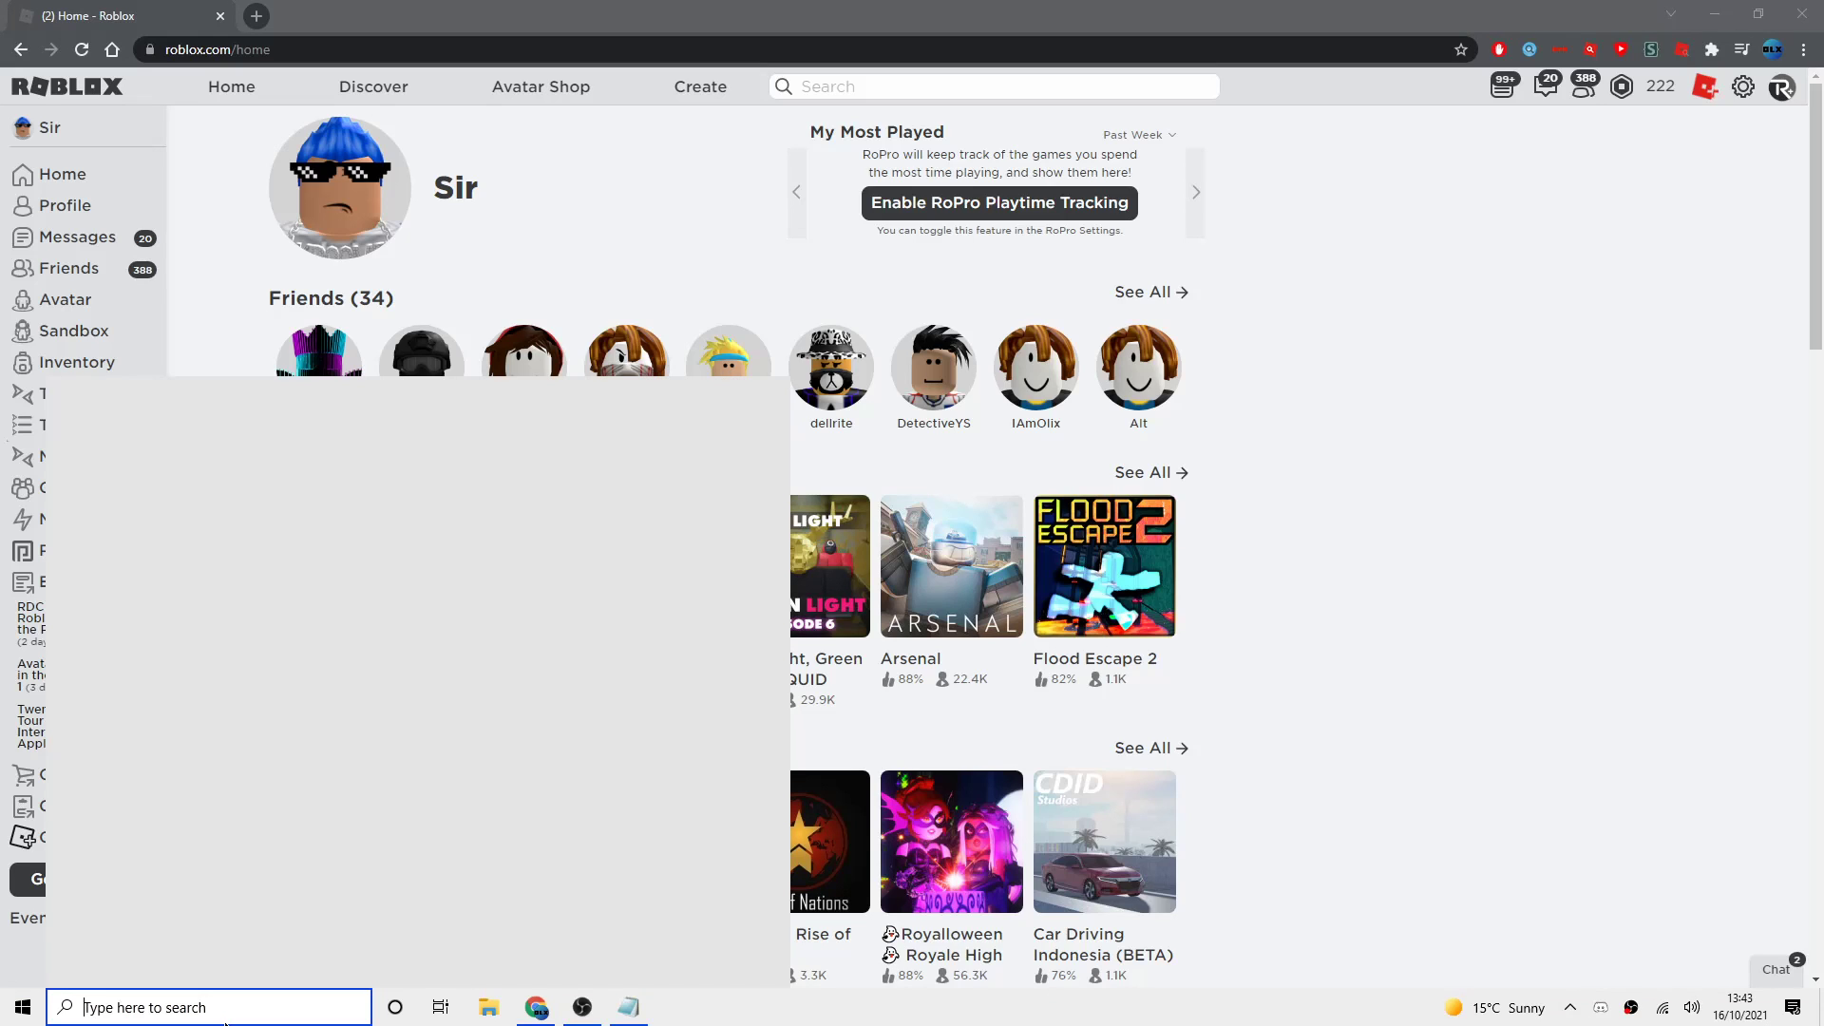
{"action": "type", "text": "file ex"}
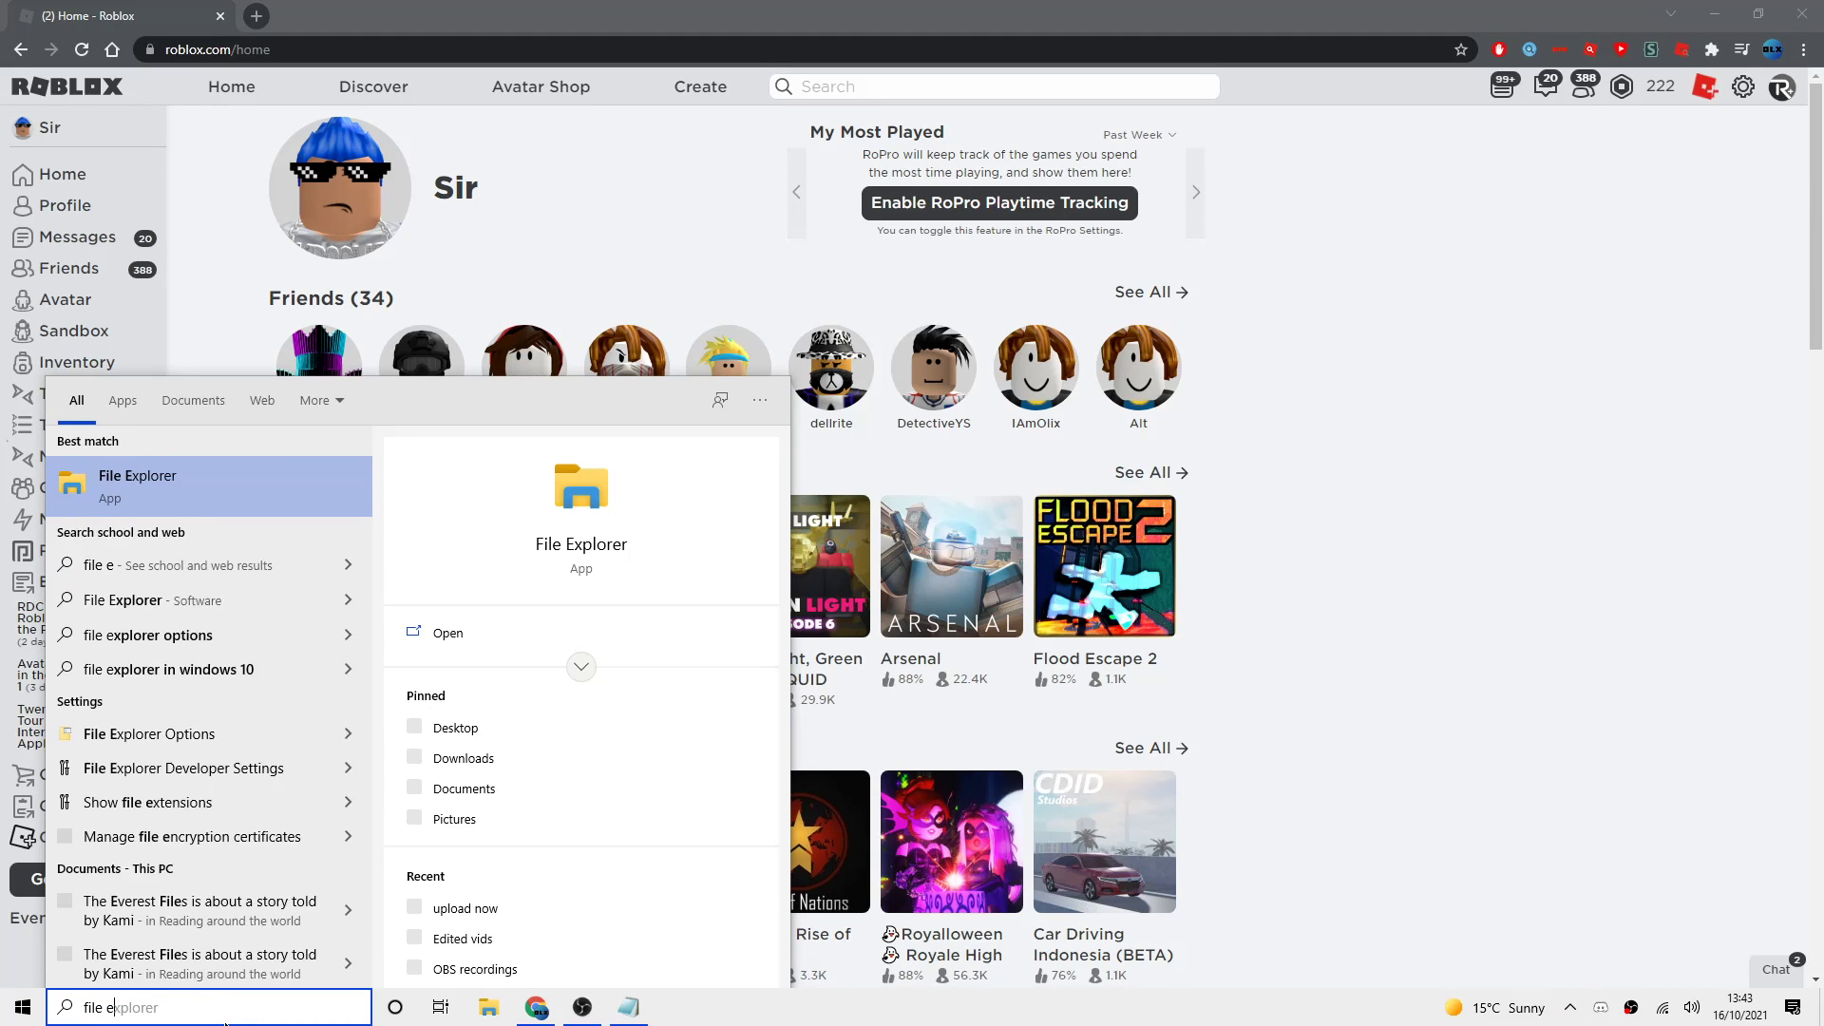
{"action": "key", "text": "Return"}
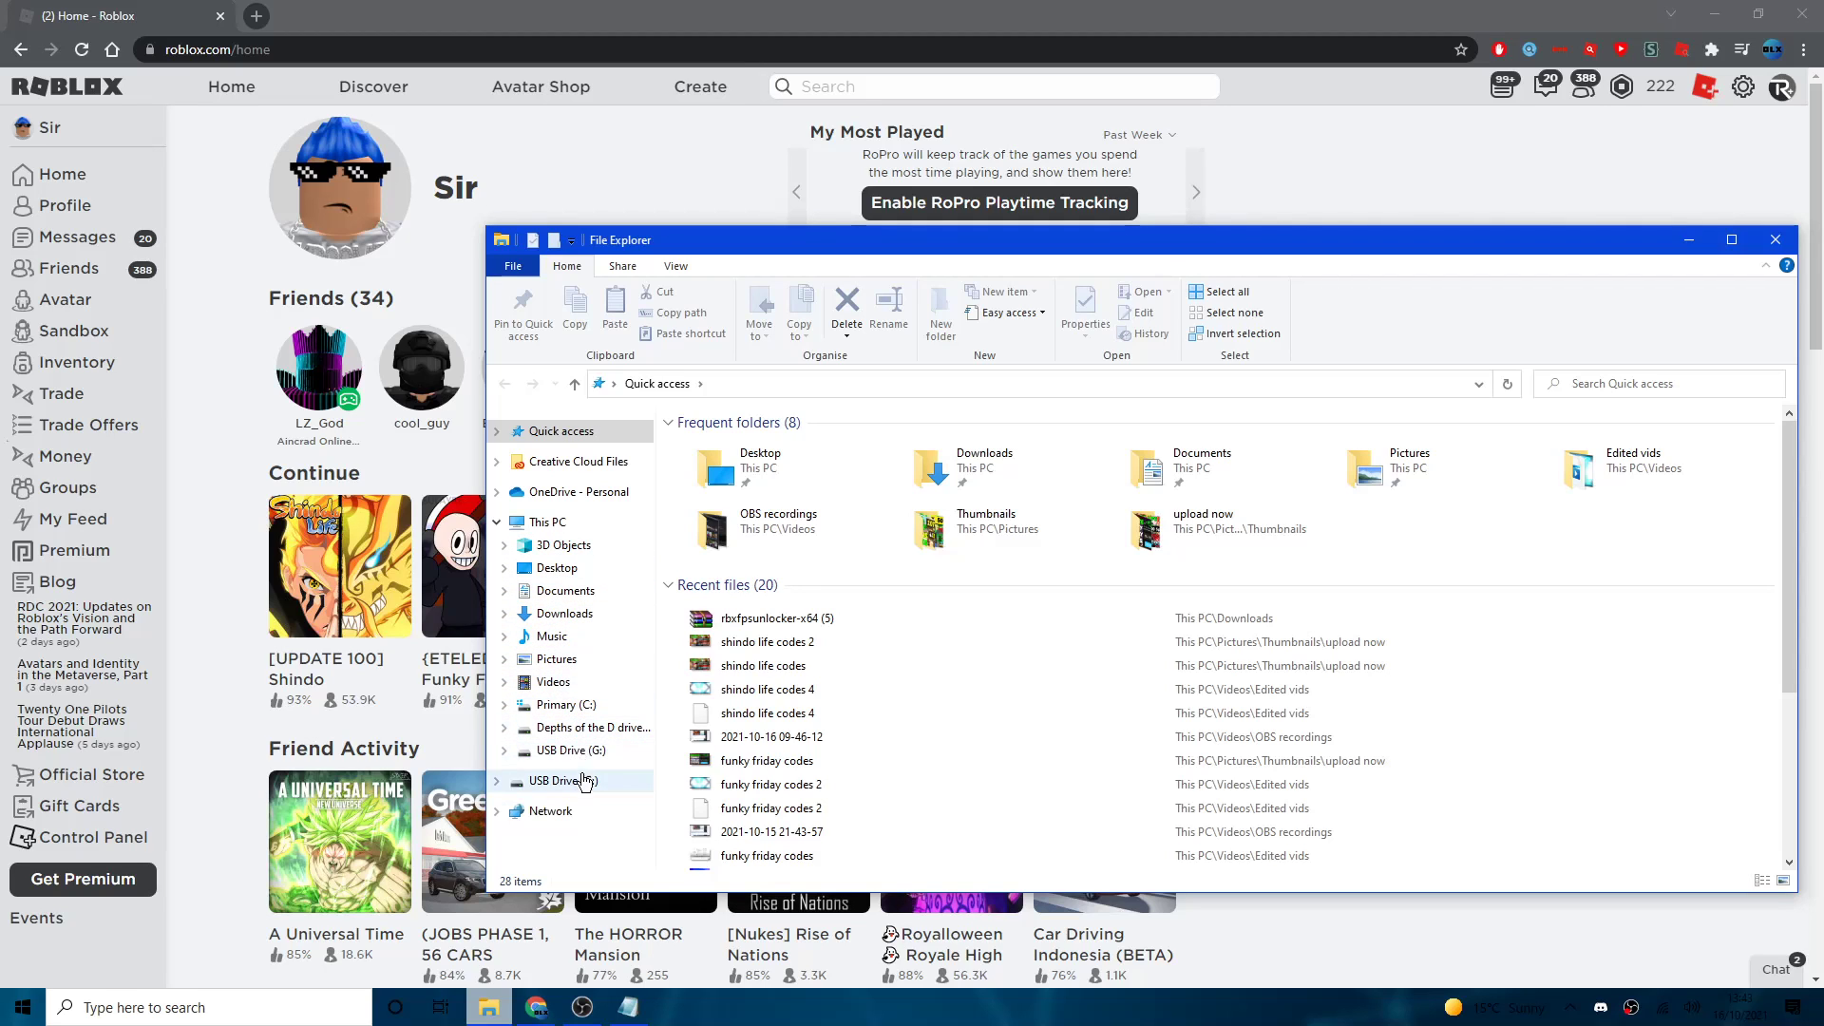
{"action": "right_click", "coordinate": [559, 522]}
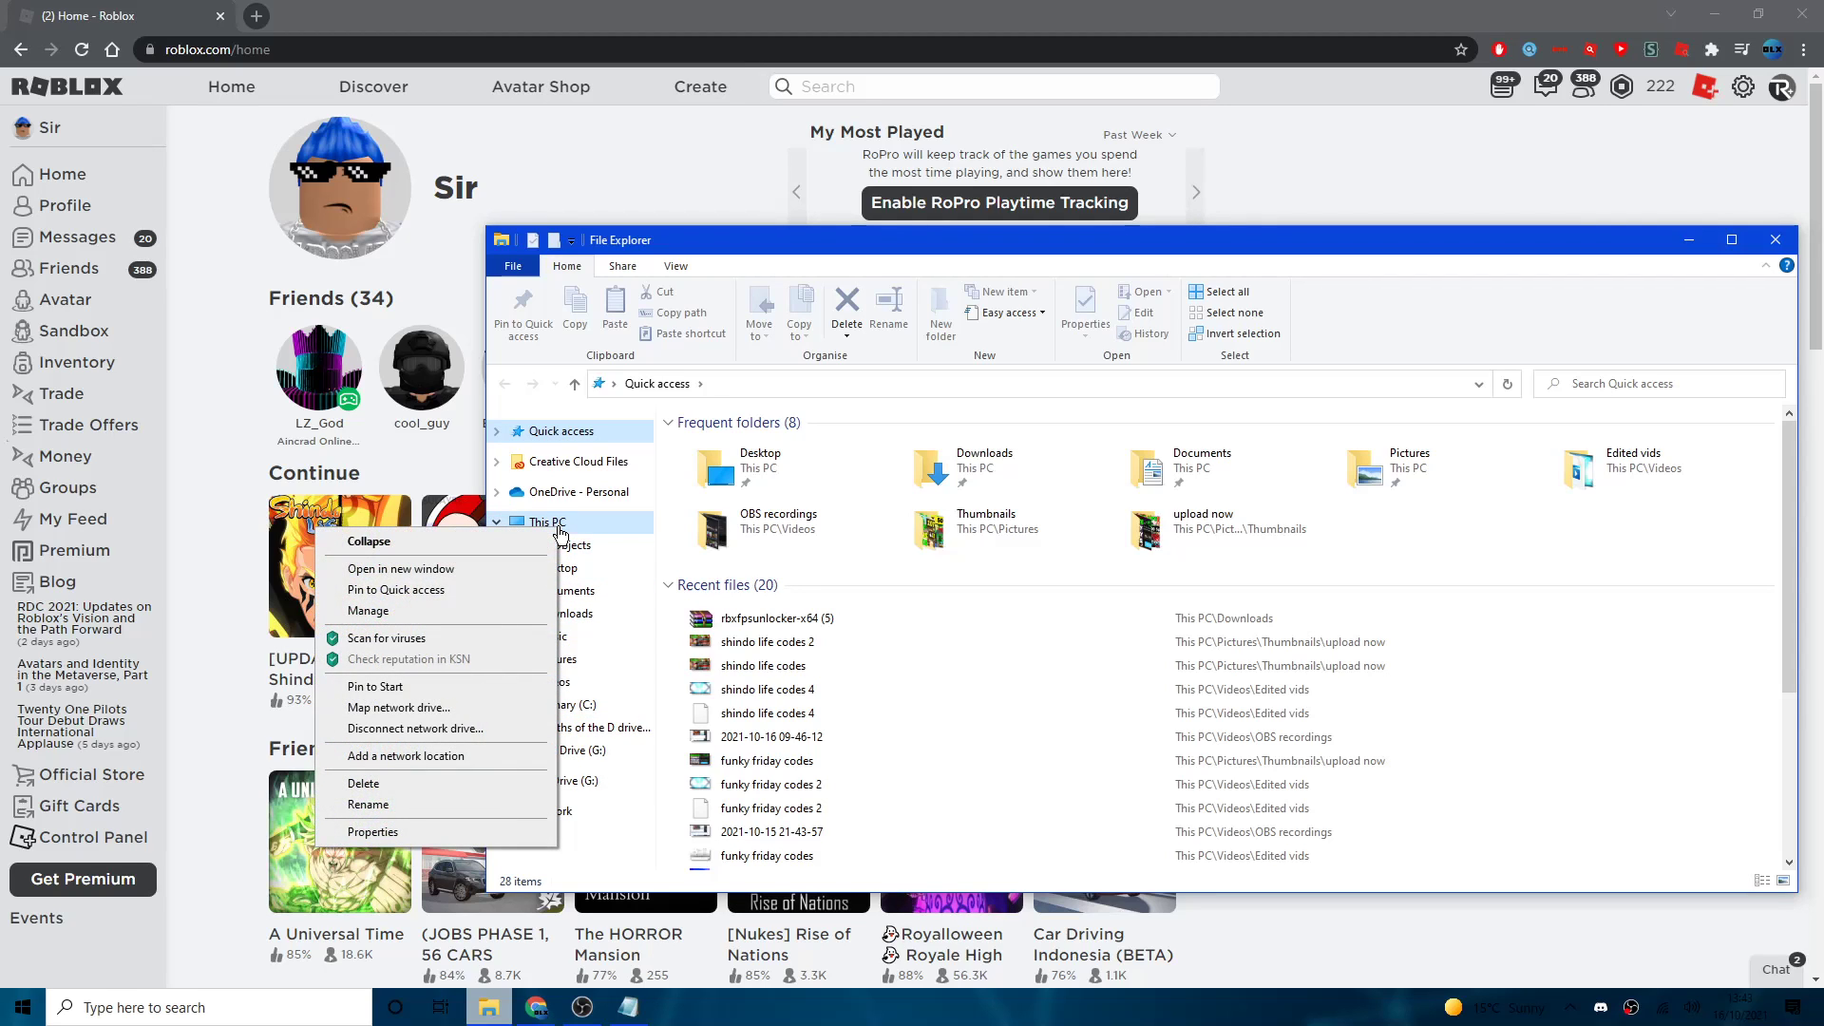
{"action": "left_click", "coordinate": [499, 840]}
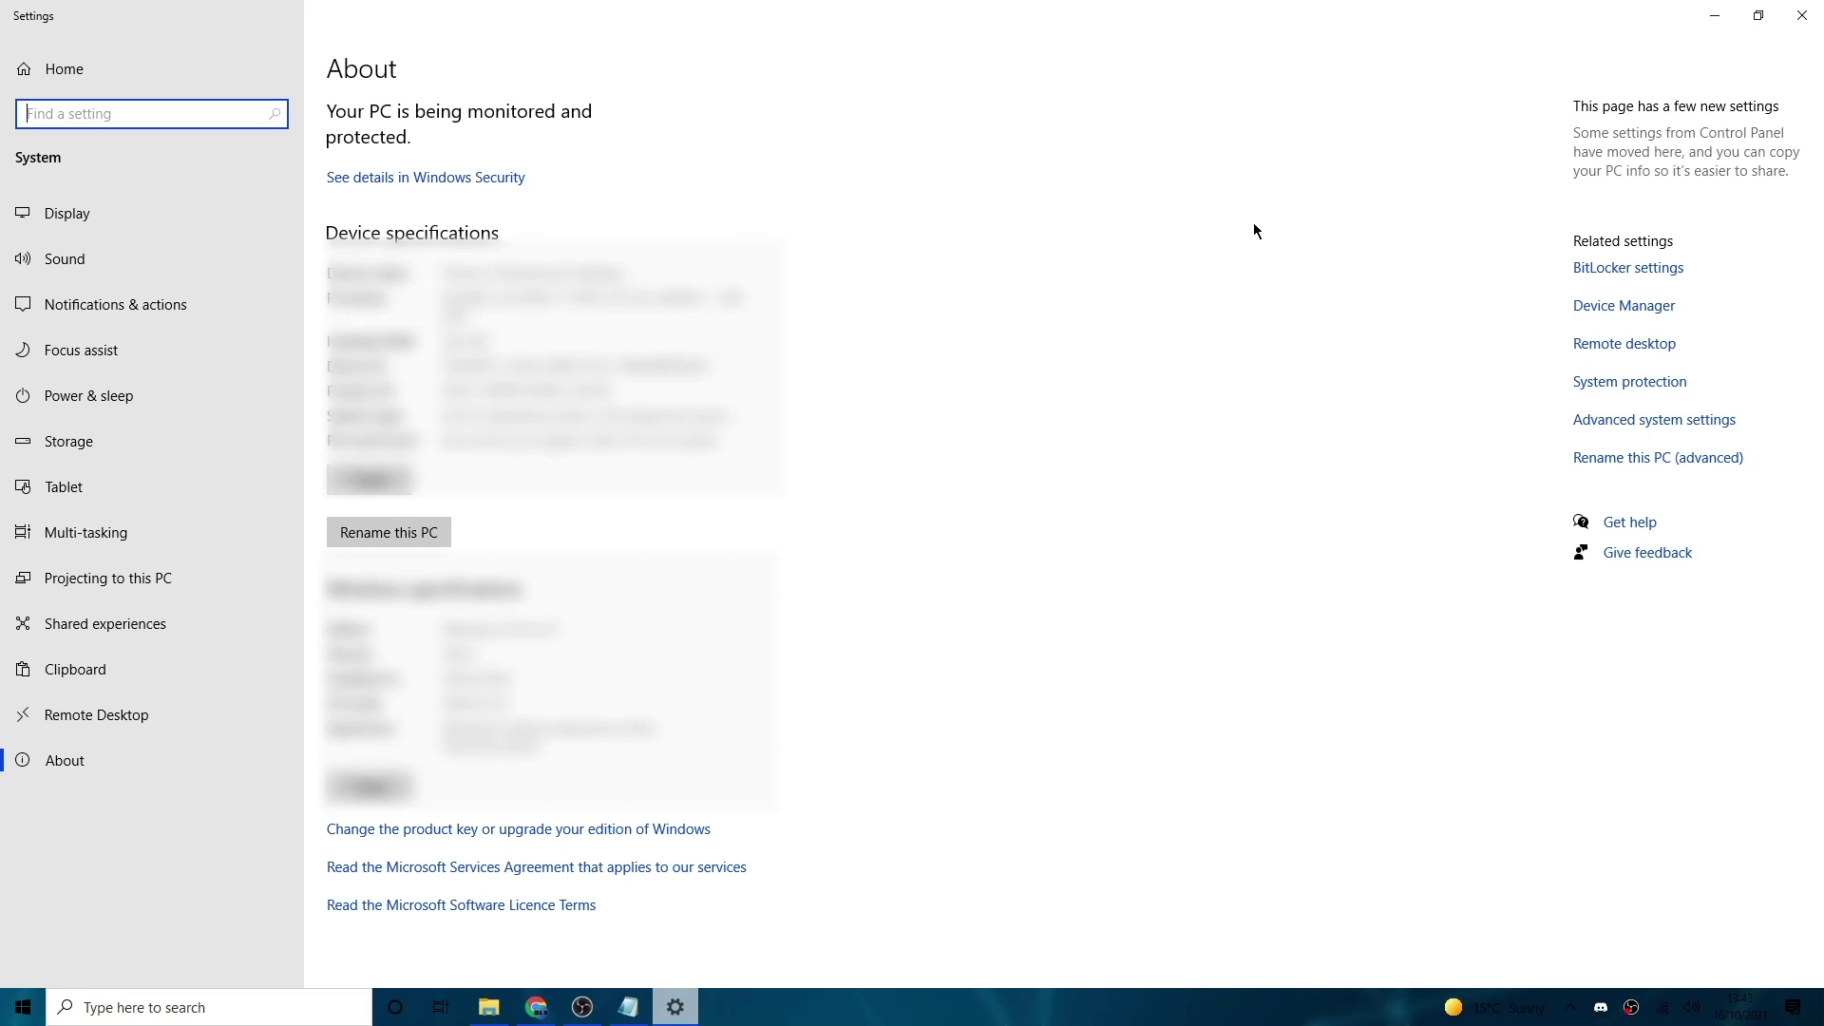
Step: Open the advanced system settings from the About page and bring up the Performance Options dialog
{"action": "left_click", "coordinate": [1687, 423]}
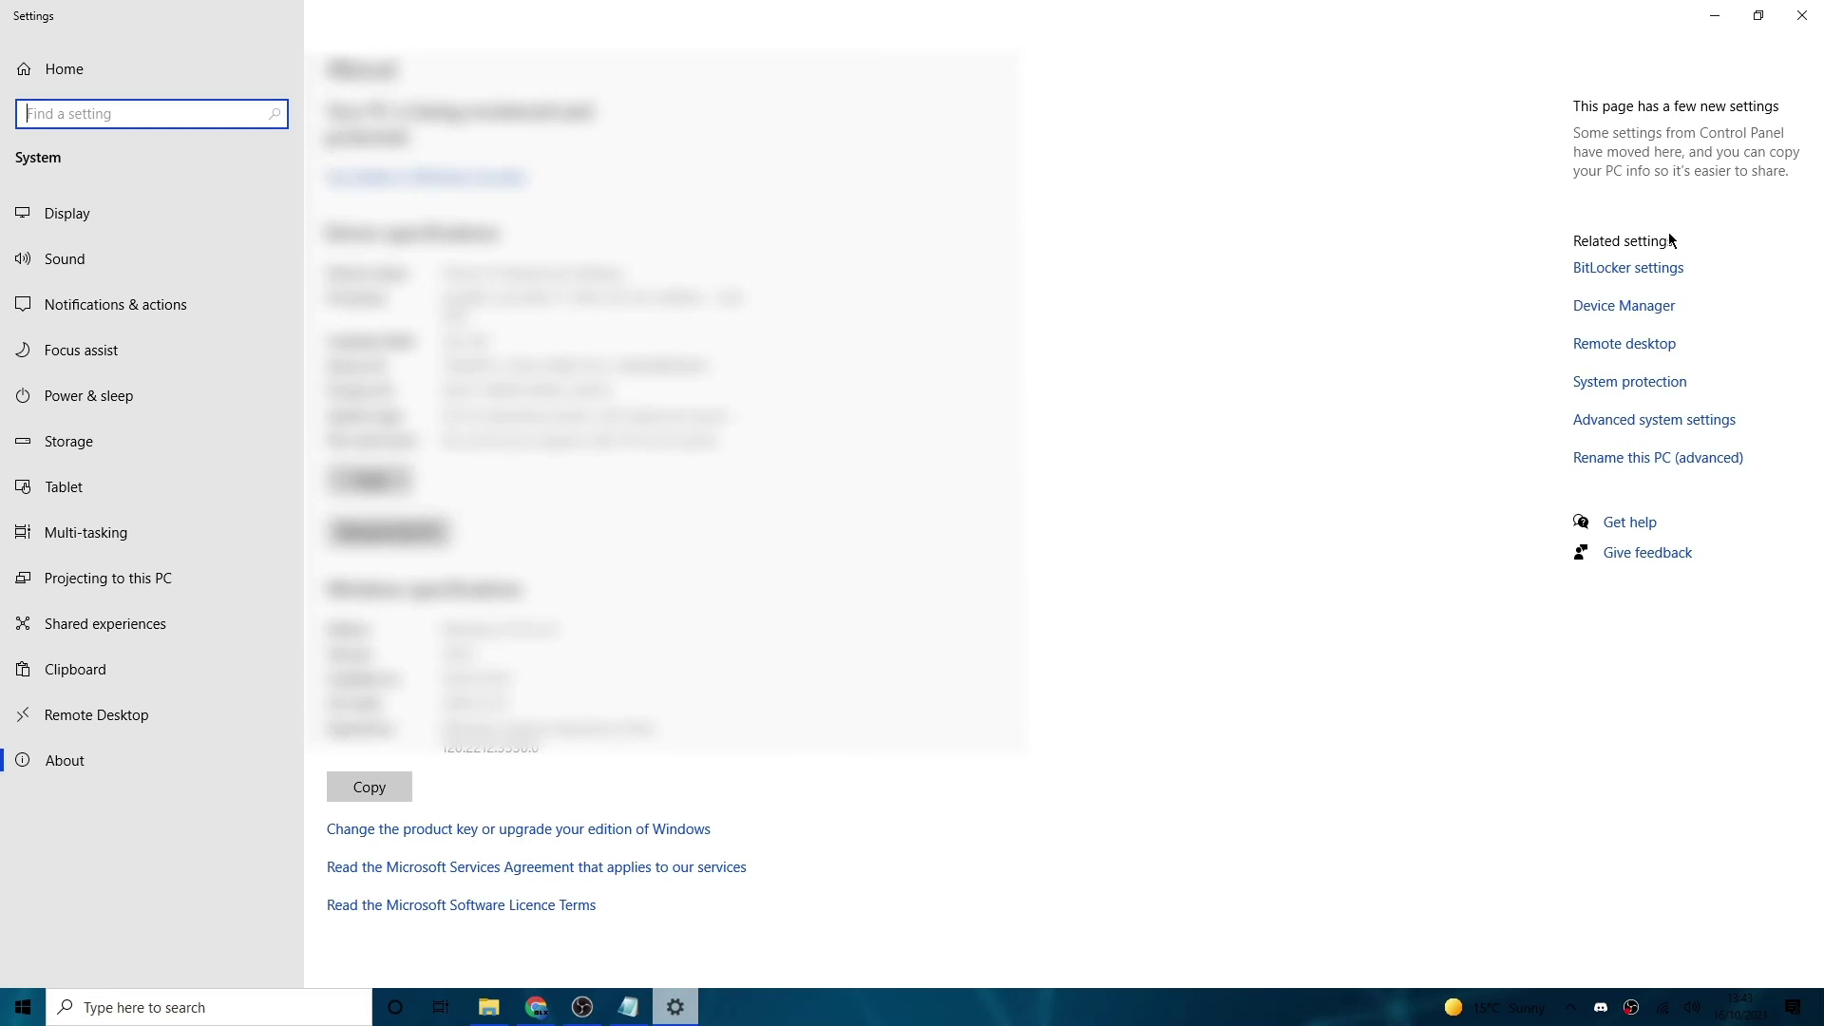
{"action": "left_click", "coordinate": [1613, 435]}
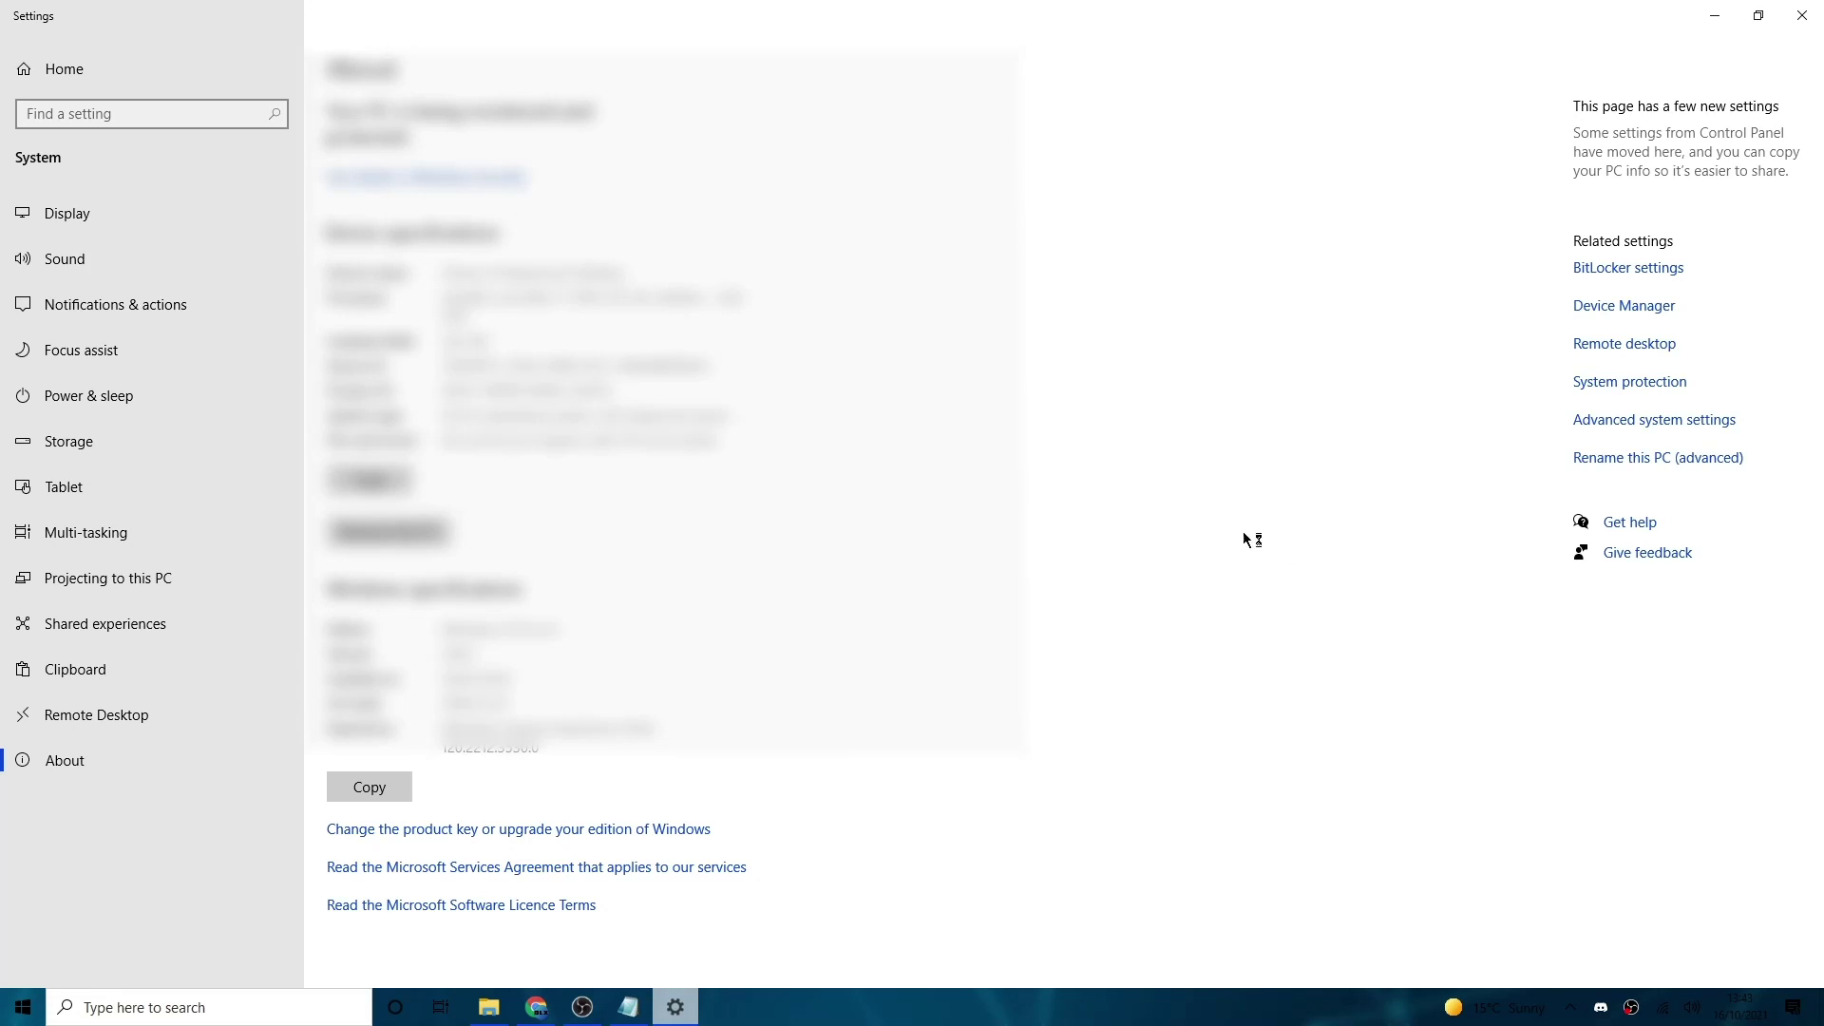
{"action": "left_click_drag", "start_coordinate": [262, 64], "coordinate": [513, 132]}
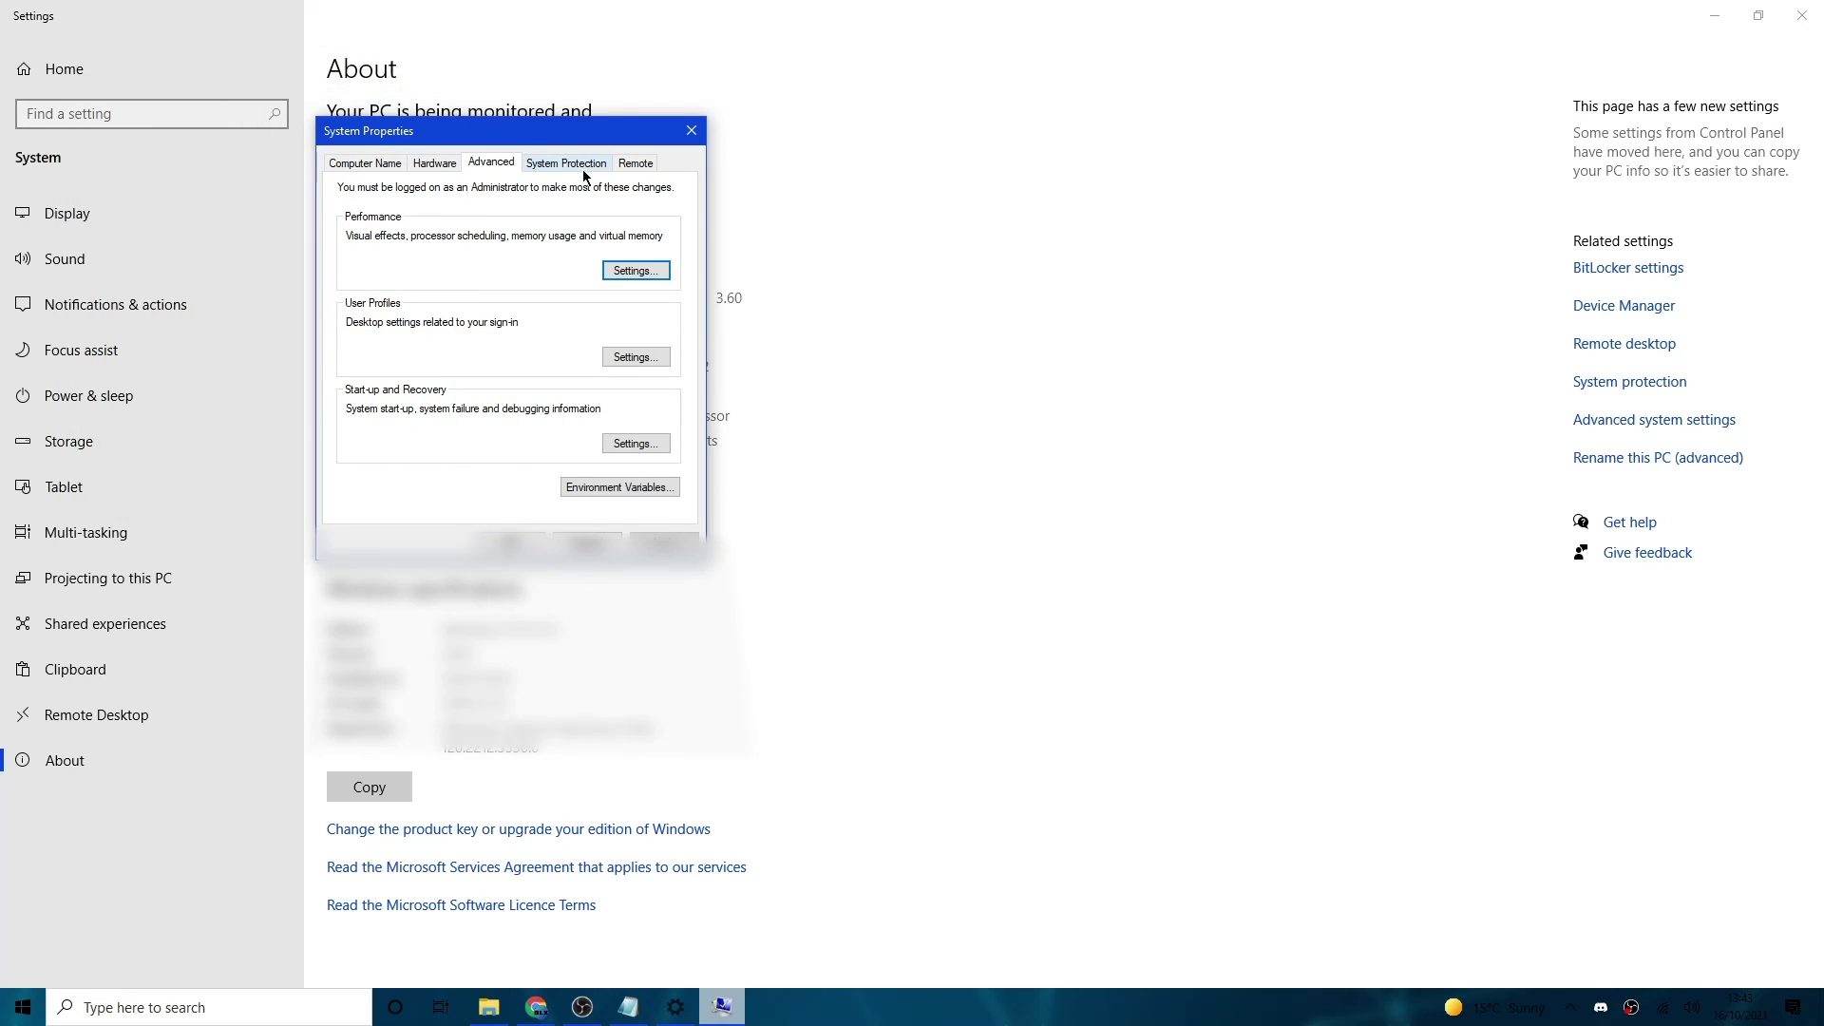
{"action": "left_click", "coordinate": [629, 272]}
{"action": "left_click", "coordinate": [636, 271]}
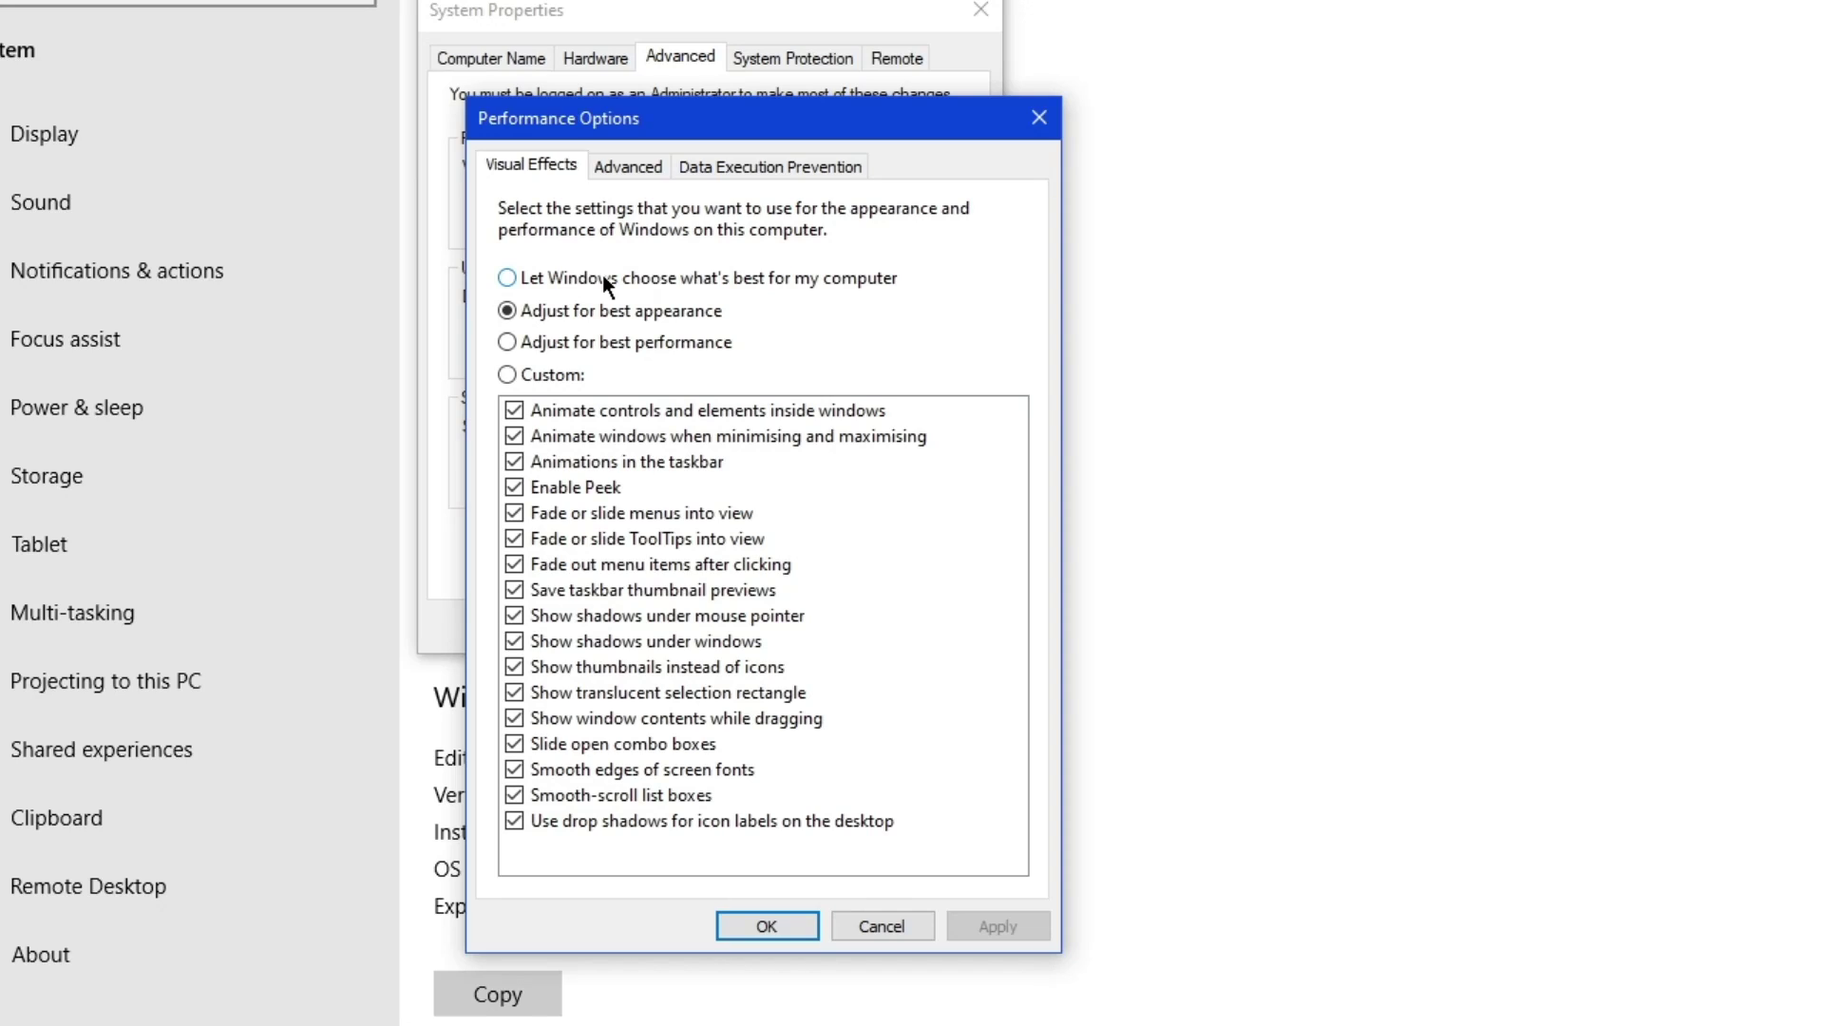
Step: Set the Windows visual effects to Adjust for best performance and apply the change
{"action": "left_click", "coordinate": [680, 344]}
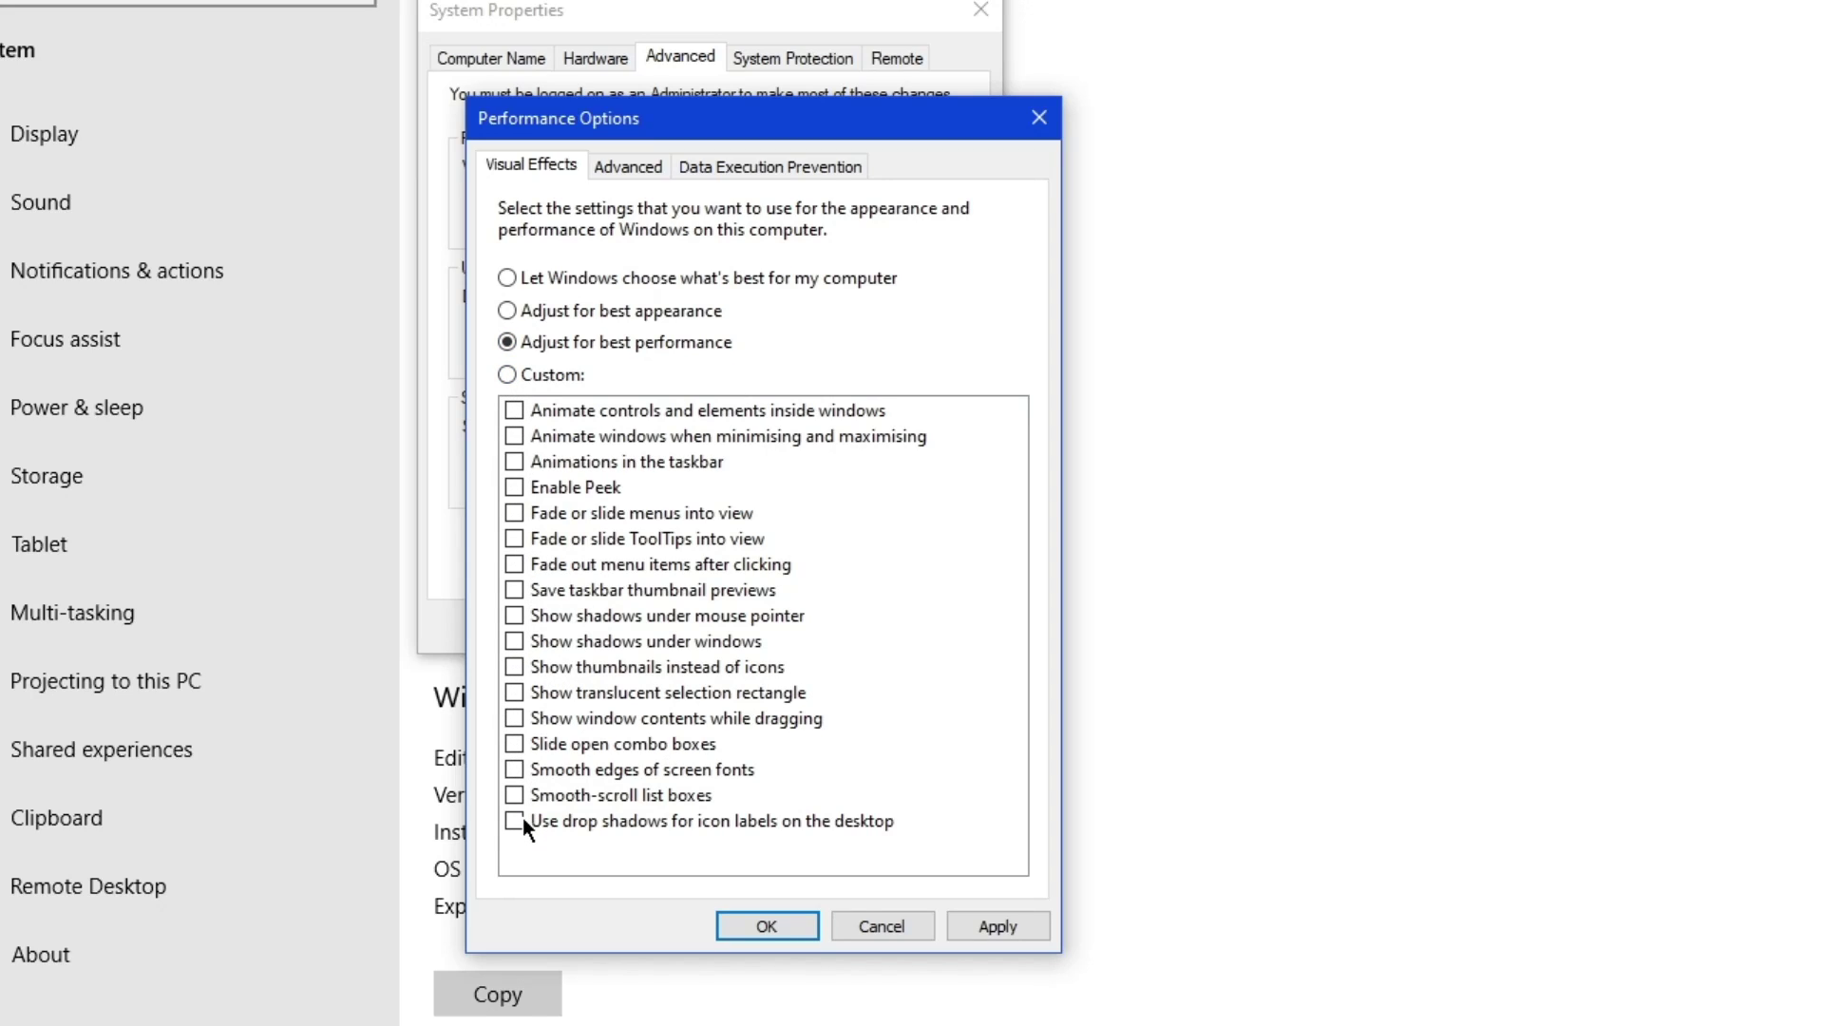
{"action": "left_click", "coordinate": [984, 929]}
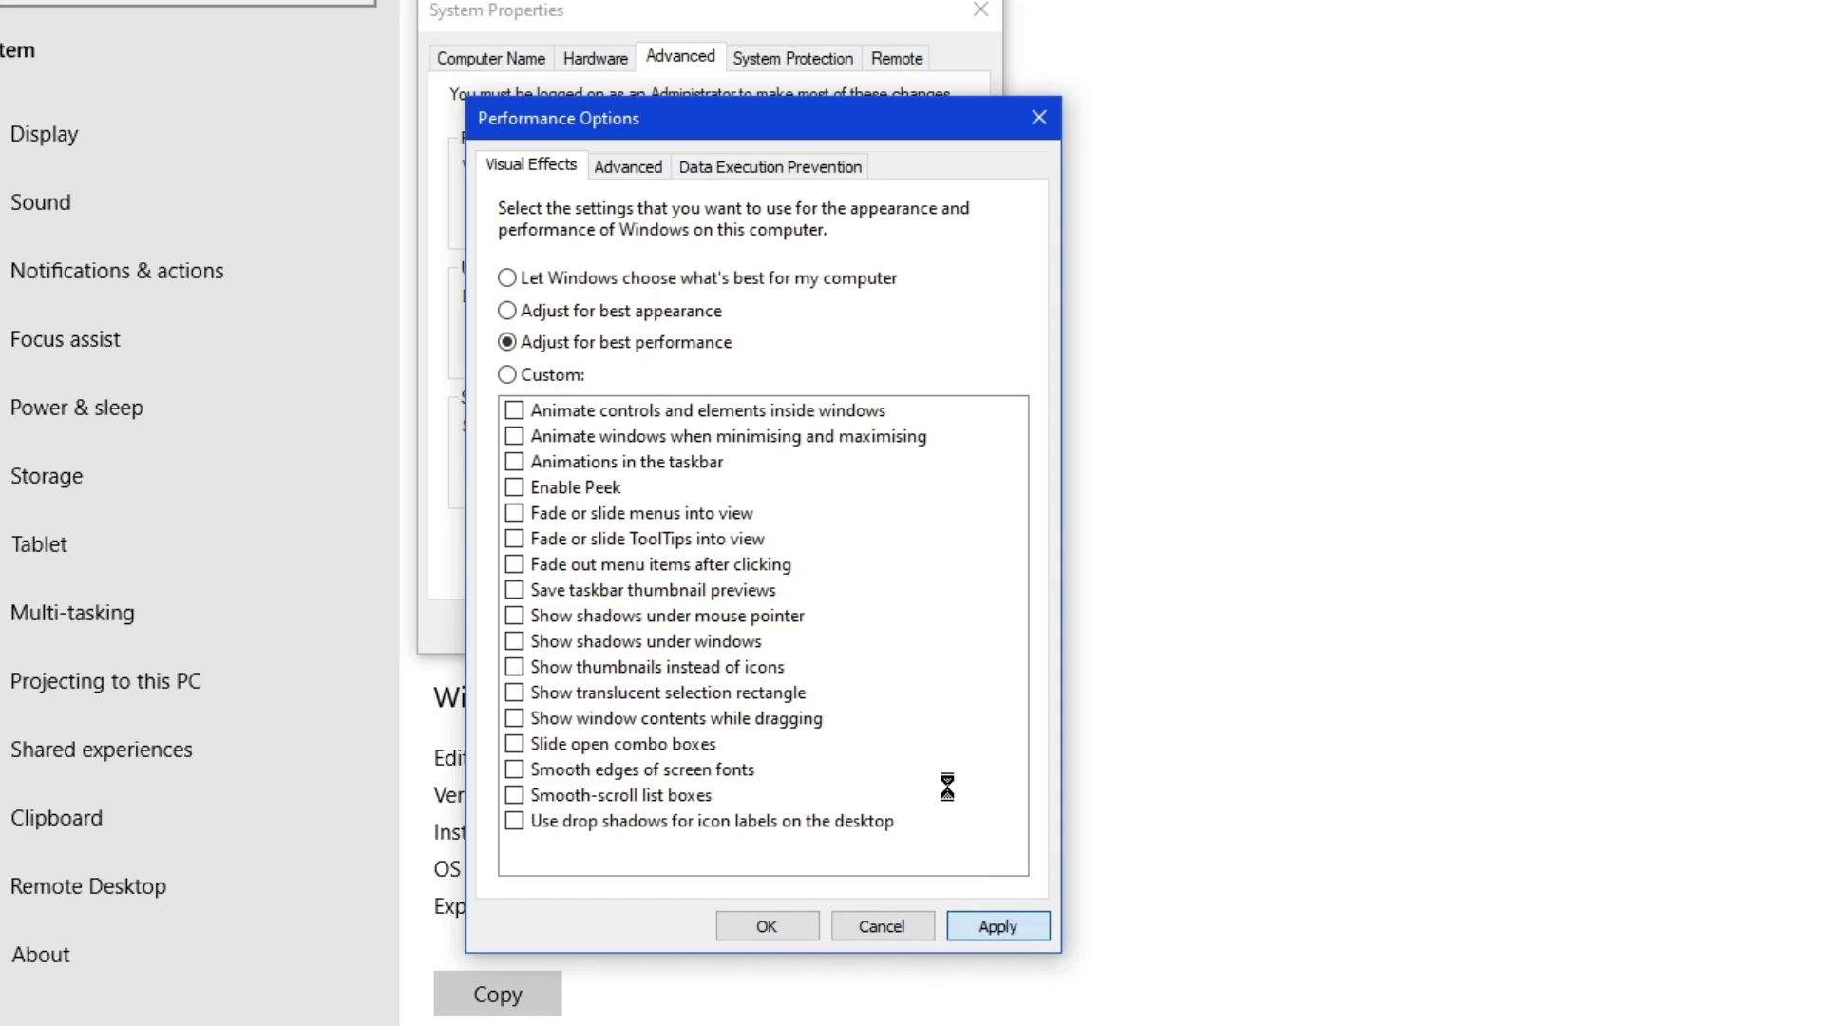
{"action": "mouse_move", "coordinate": [675, 127]}
{"action": "left_mouse_down"}
{"action": "mouse_move", "coordinate": [1057, 190]}
{"action": "mouse_move", "coordinate": [902, 203]}
{"action": "mouse_move", "coordinate": [960, 30]}
{"action": "mouse_move", "coordinate": [1190, 125]}
{"action": "mouse_move", "coordinate": [1369, 140]}
{"action": "mouse_move", "coordinate": [977, 174]}
{"action": "mouse_move", "coordinate": [1409, 59]}
{"action": "mouse_move", "coordinate": [1269, 295]}
{"action": "mouse_move", "coordinate": [1093, 364]}
{"action": "mouse_move", "coordinate": [675, 125]}
{"action": "left_mouse_up"}
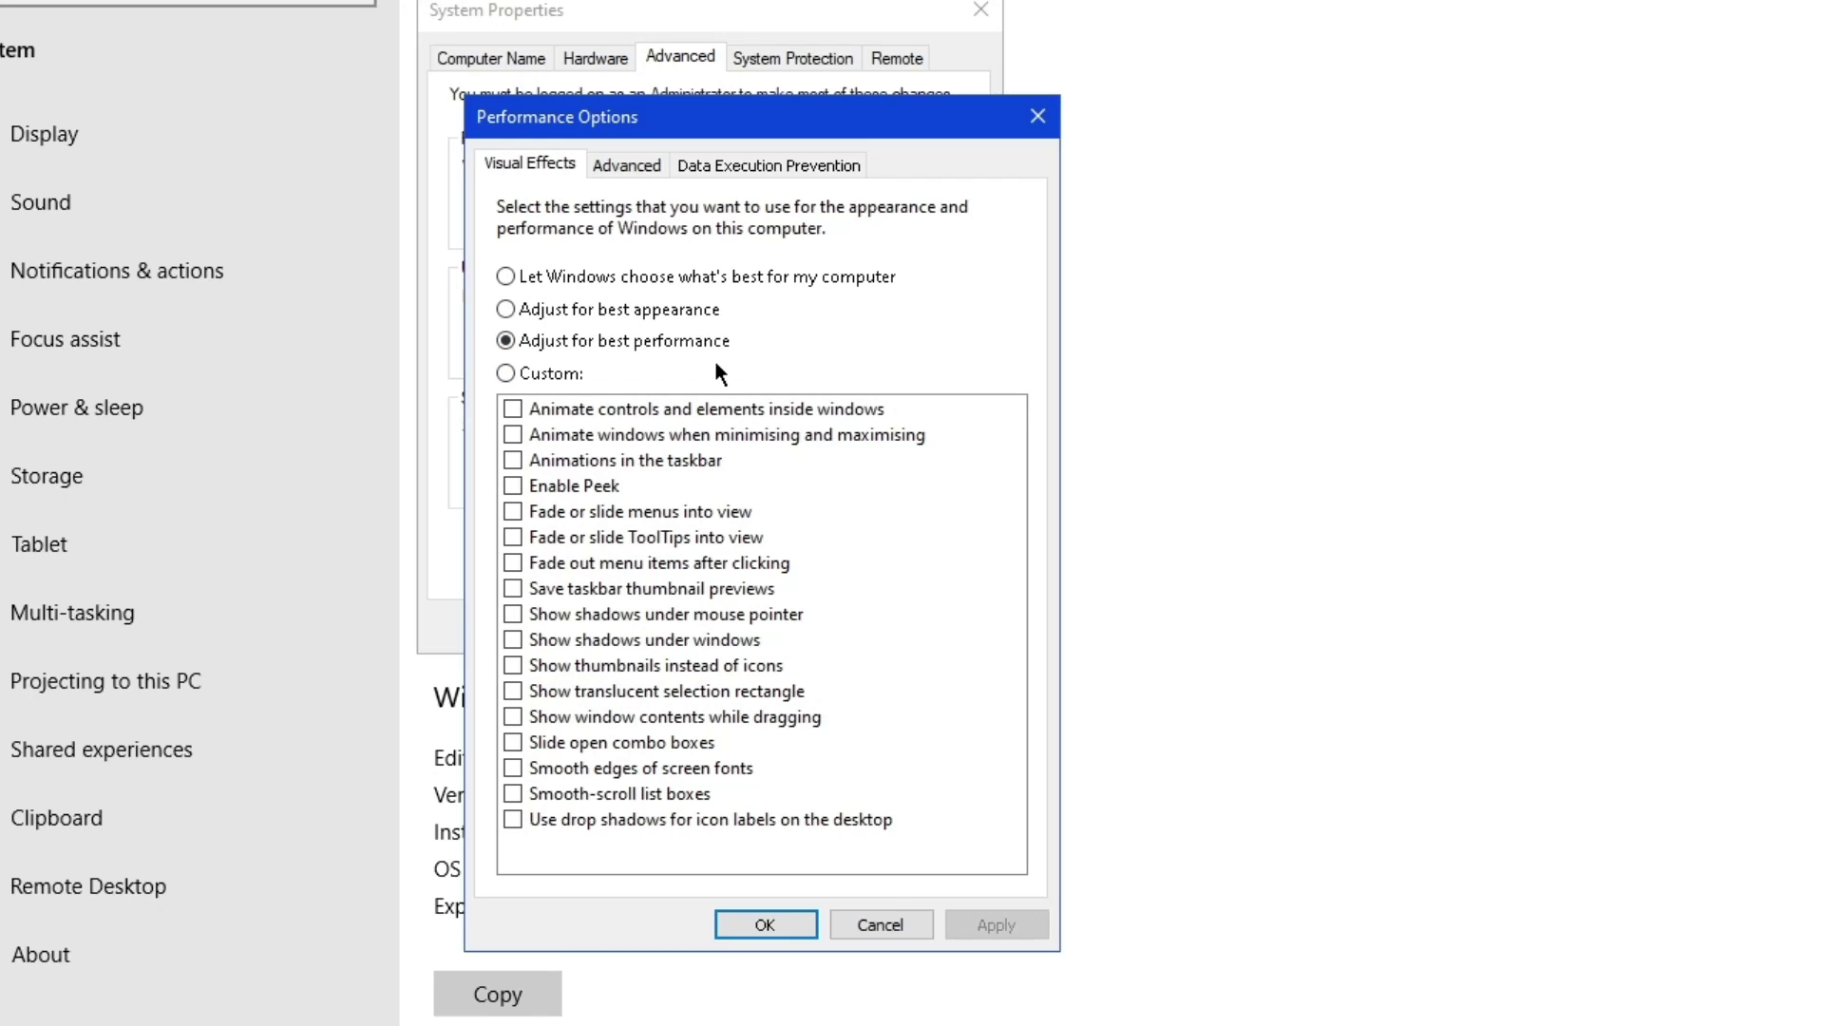
Step: Enable Smooth edges of screen fonts and Show thumbnails instead of icons in the visual effects, and apply
{"action": "left_click", "coordinate": [517, 768]}
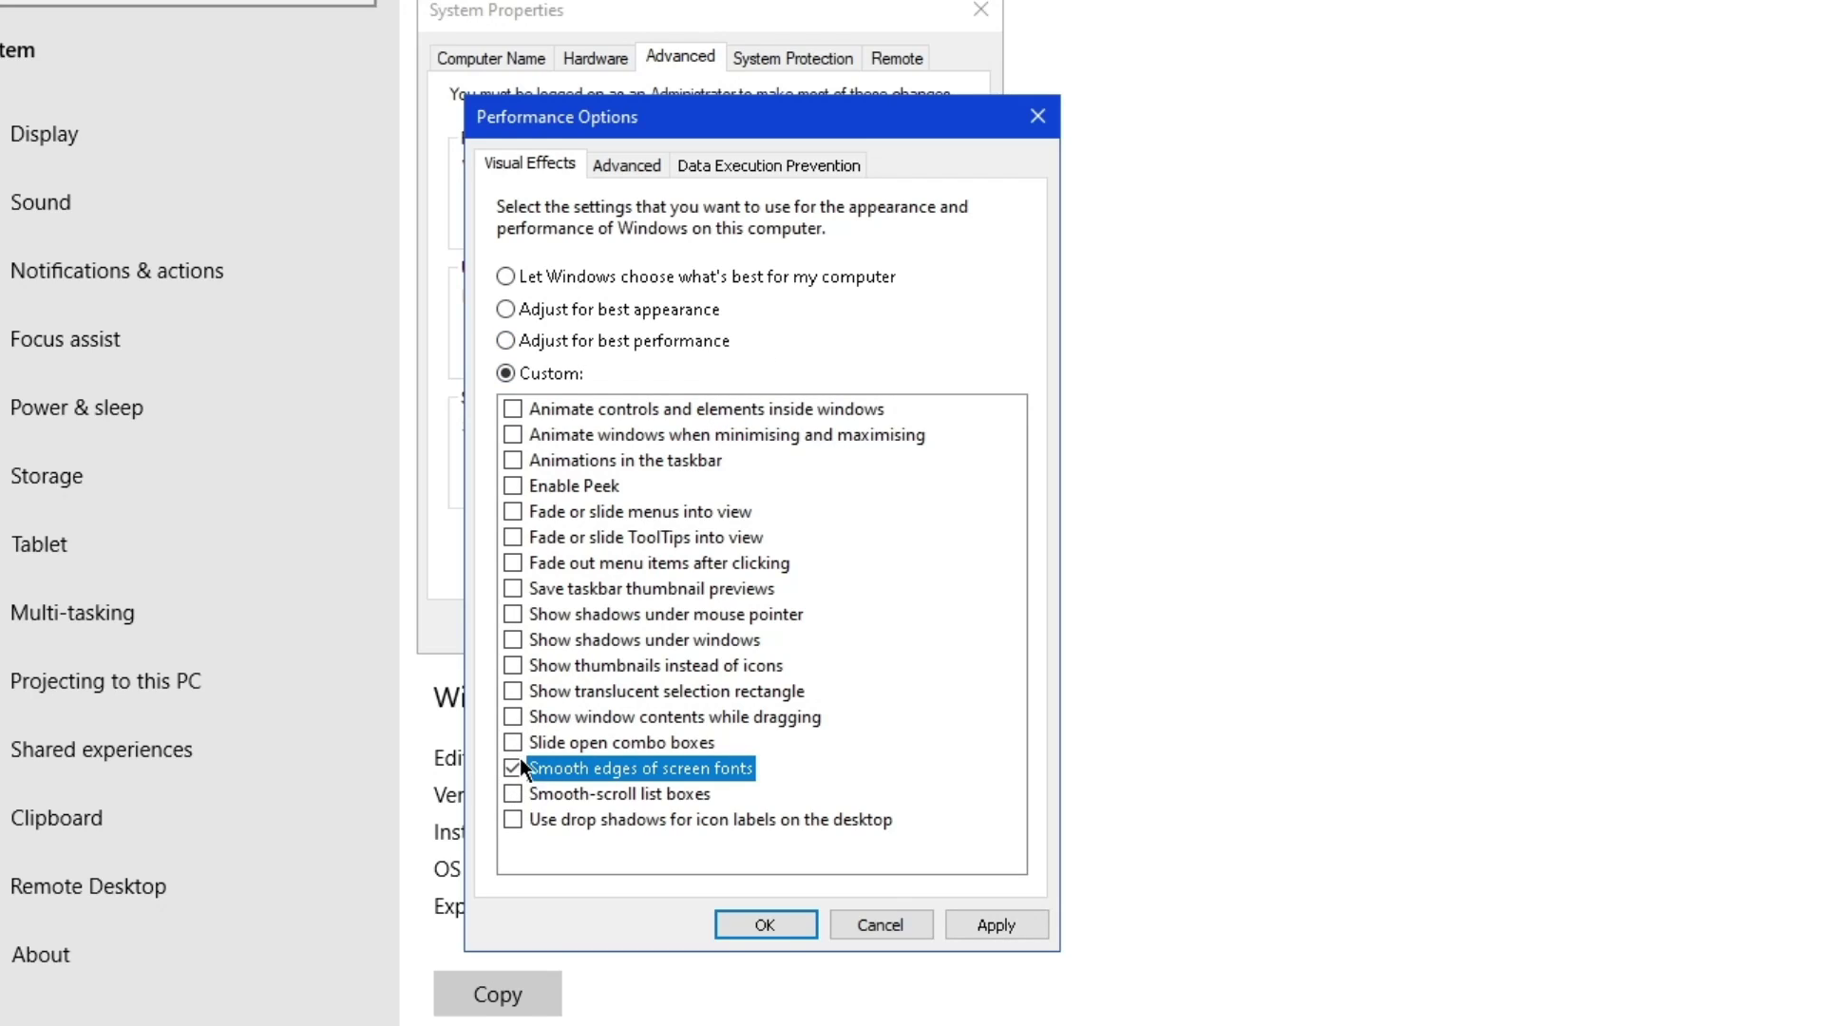
{"action": "left_click", "coordinate": [513, 665]}
{"action": "left_click", "coordinate": [996, 925]}
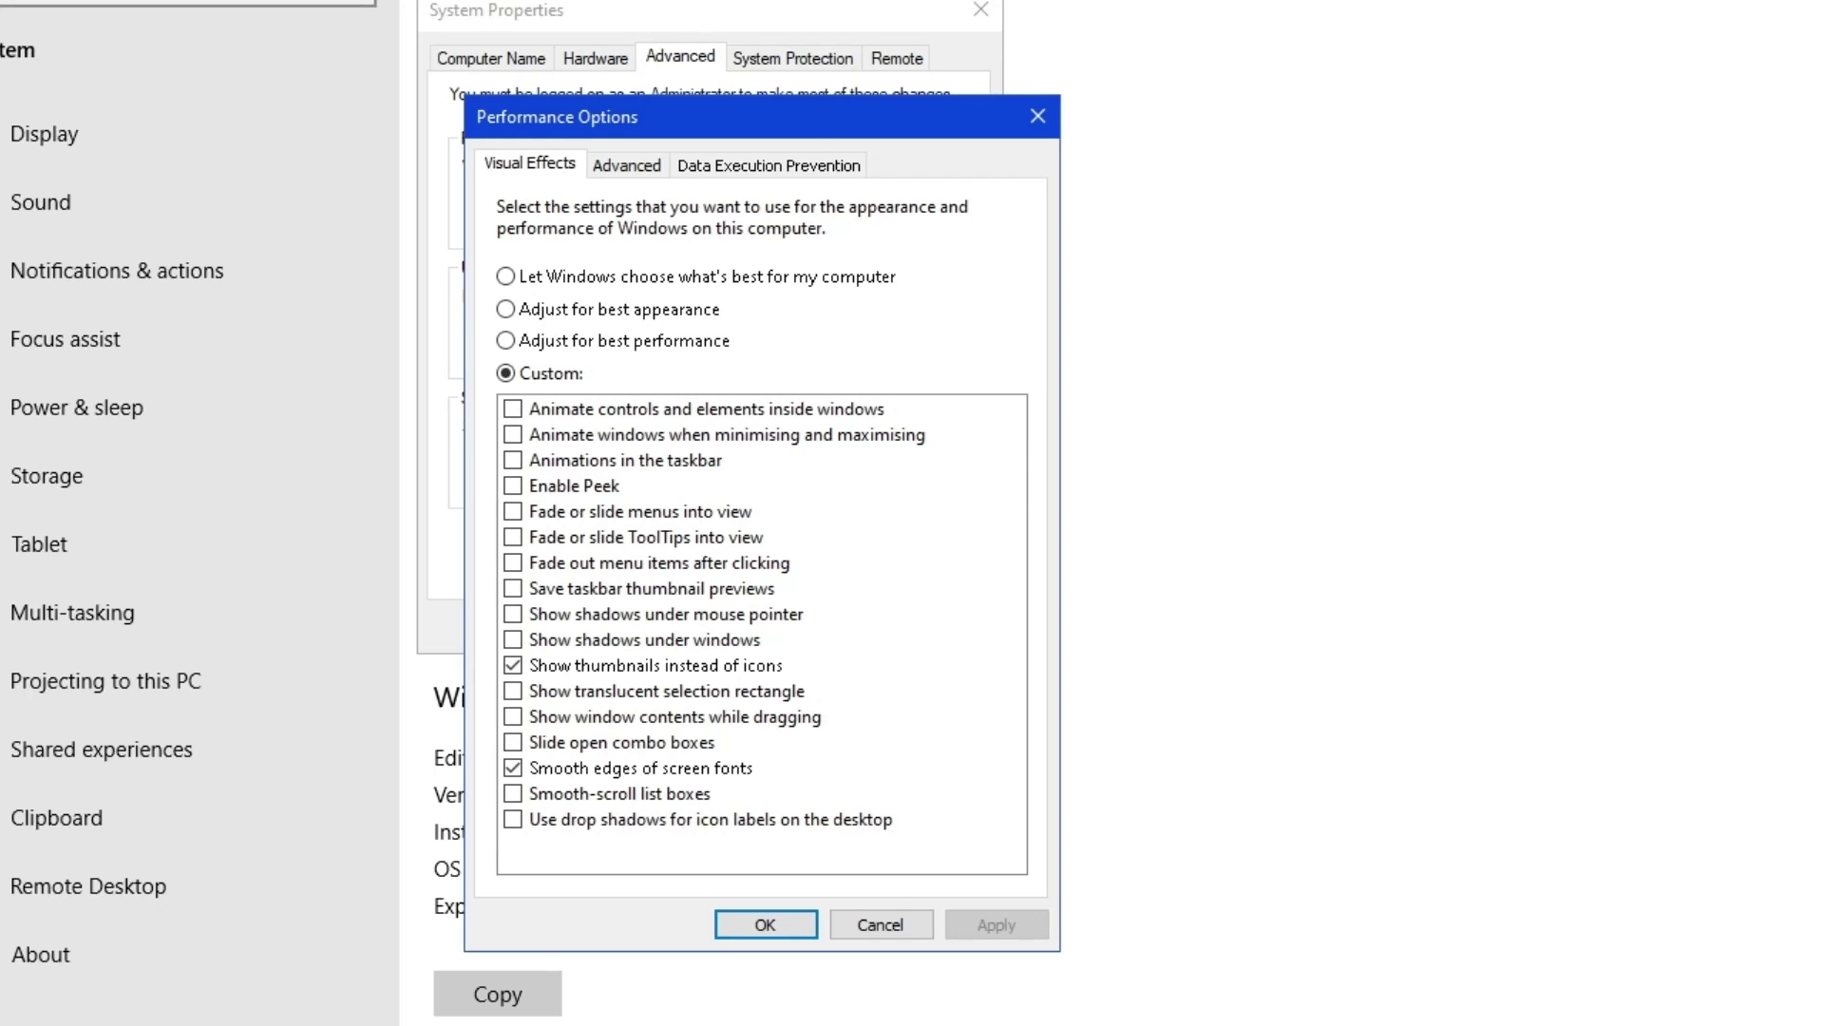
Step: Switch visual effects to best appearance, reset them to best performance, re-enable Smooth edges of screen fonts and Show thumbnails instead of icons, and apply
{"action": "left_click_drag", "start_coordinate": [1100, 977], "coordinate": [1137, 963]}
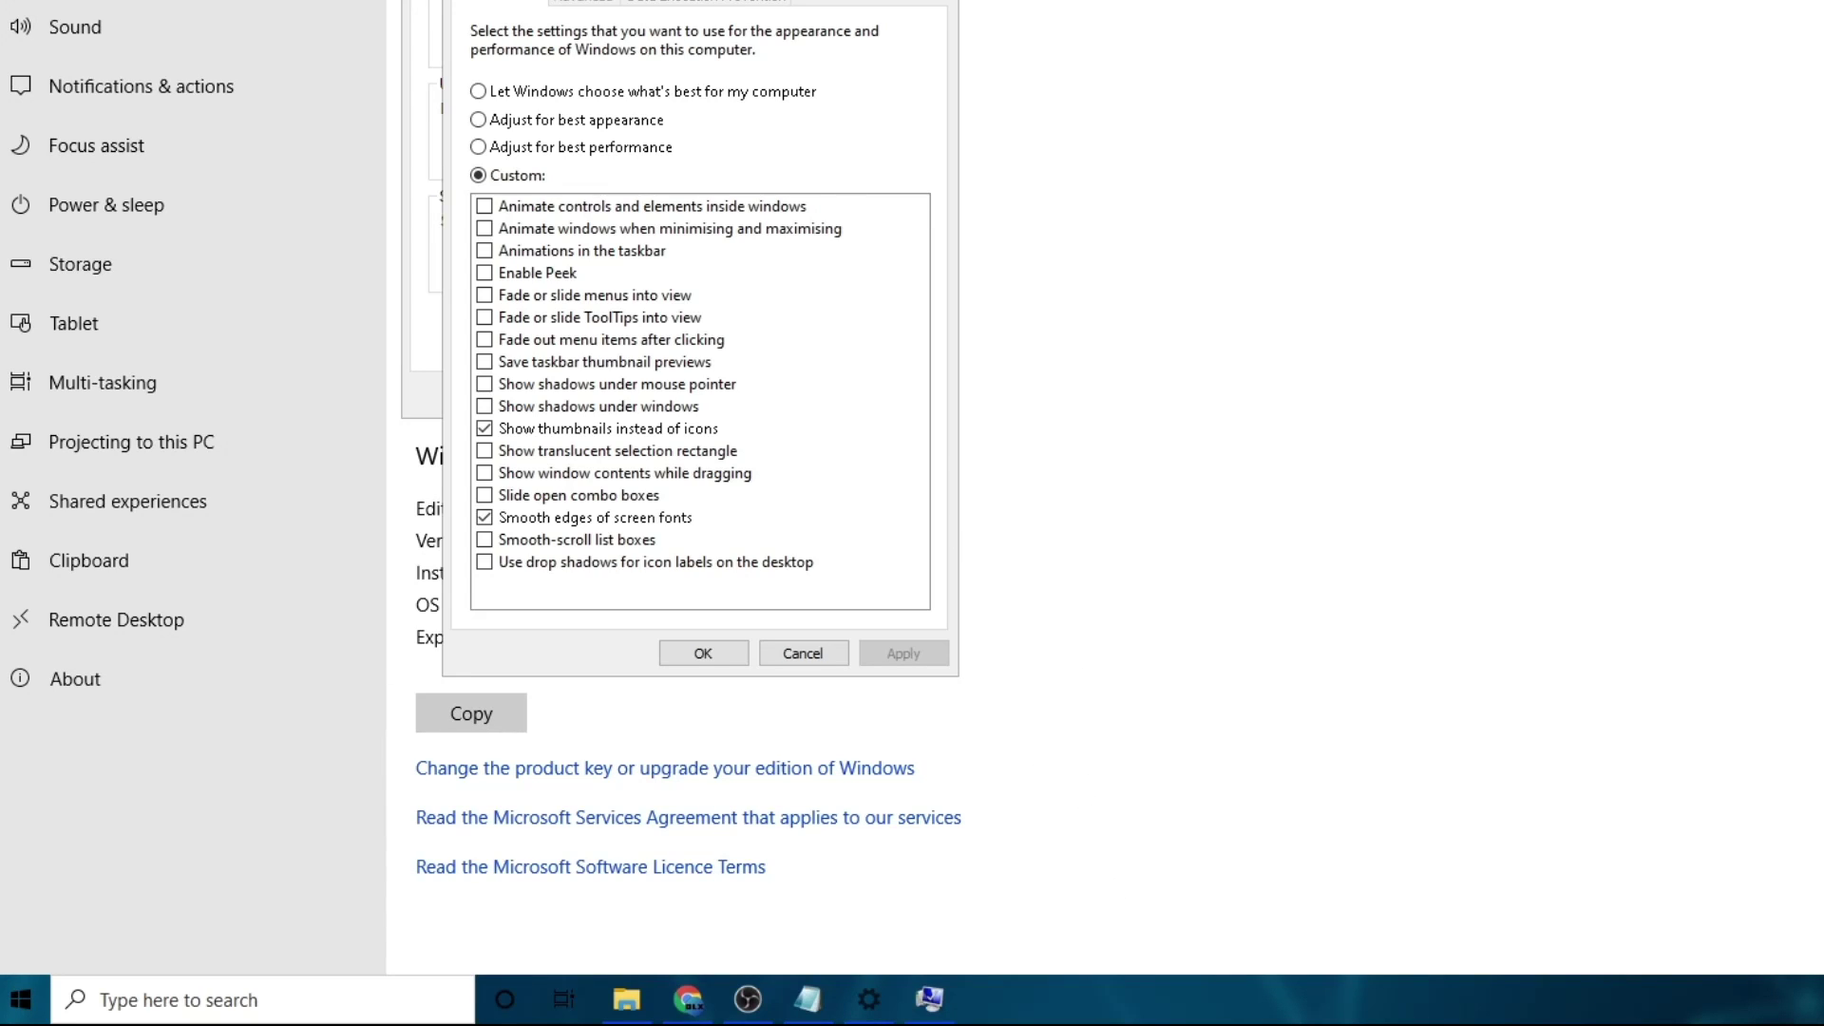
{"action": "left_click", "coordinate": [930, 998]}
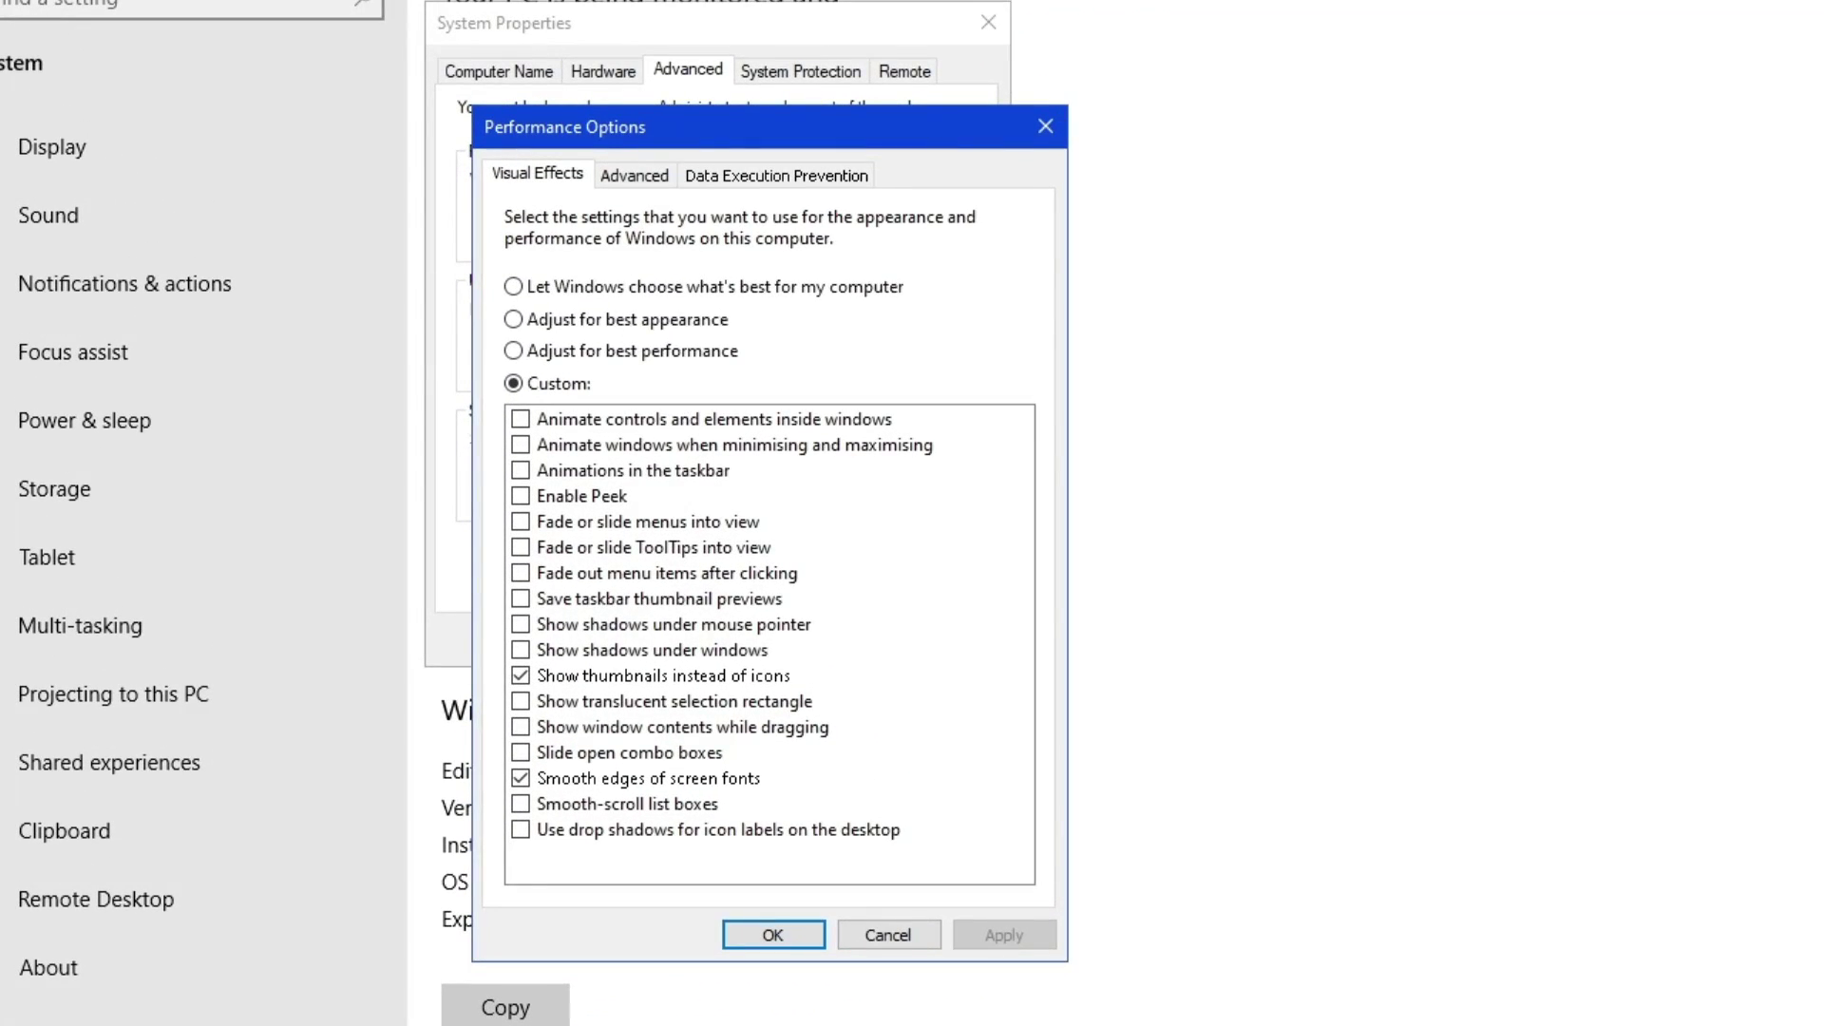
{"action": "left_click", "coordinate": [614, 322]}
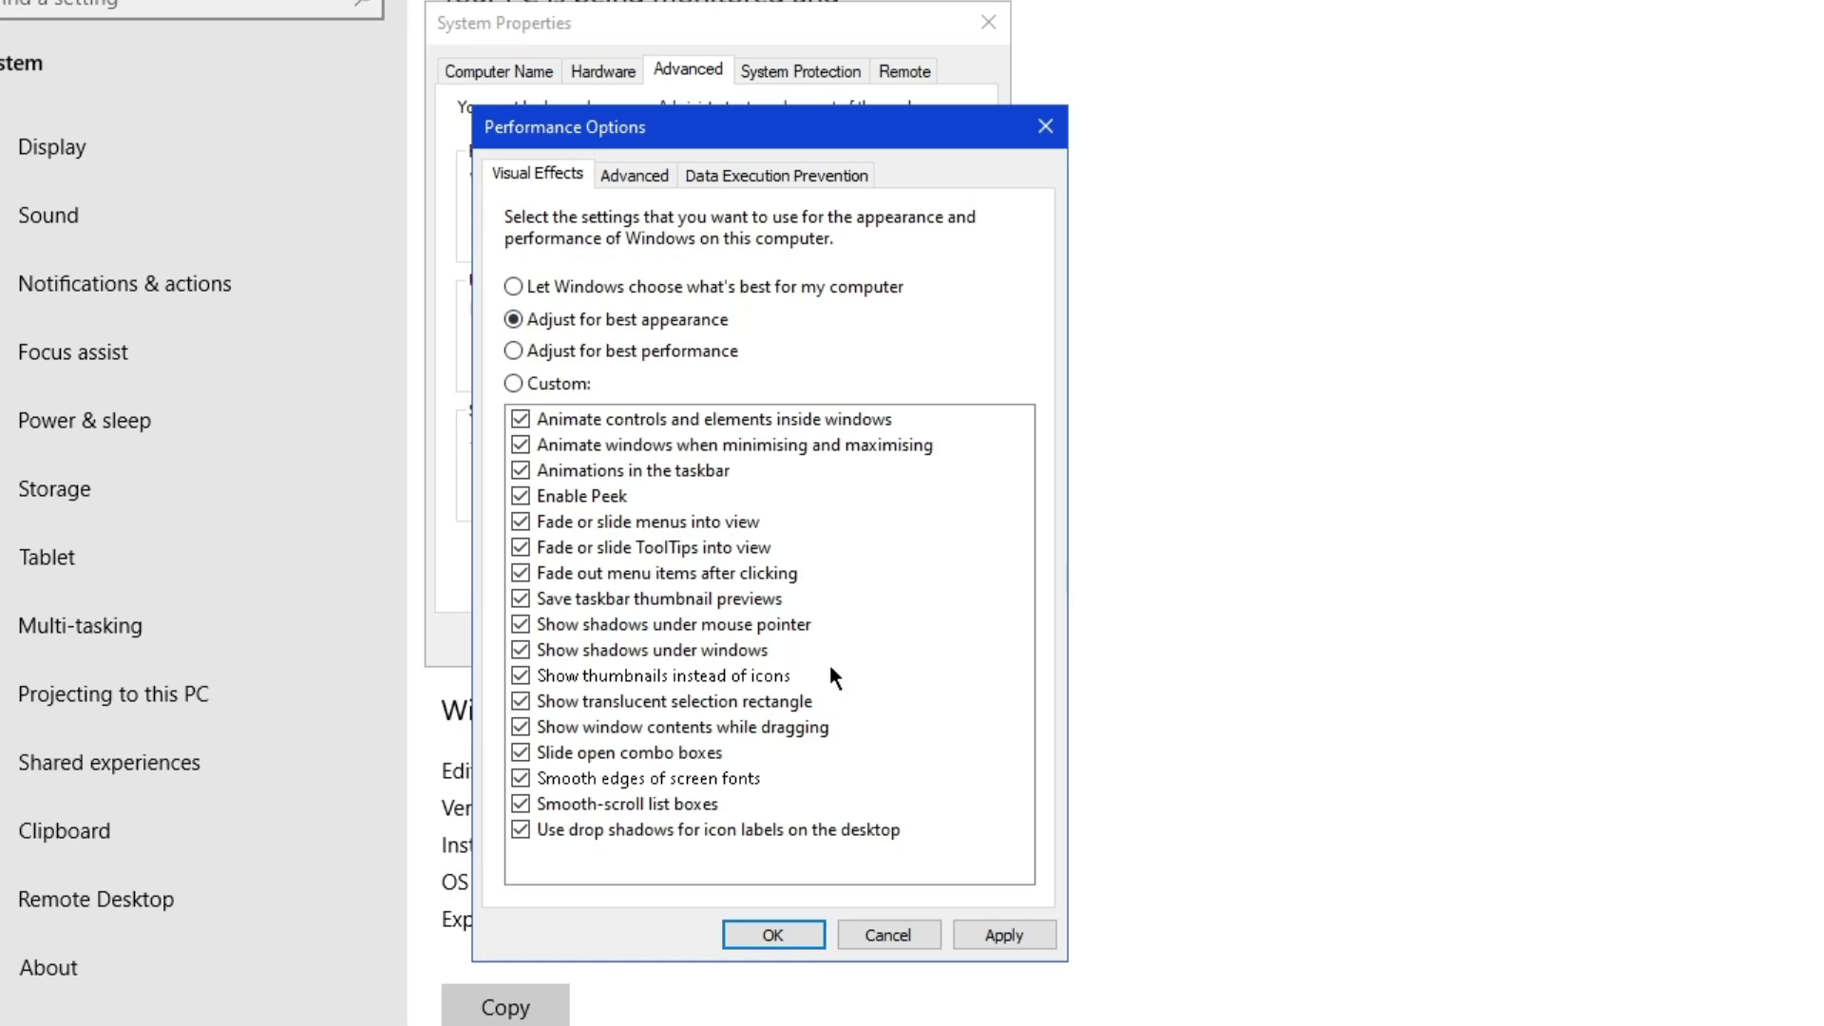
{"action": "left_click", "coordinate": [582, 352]}
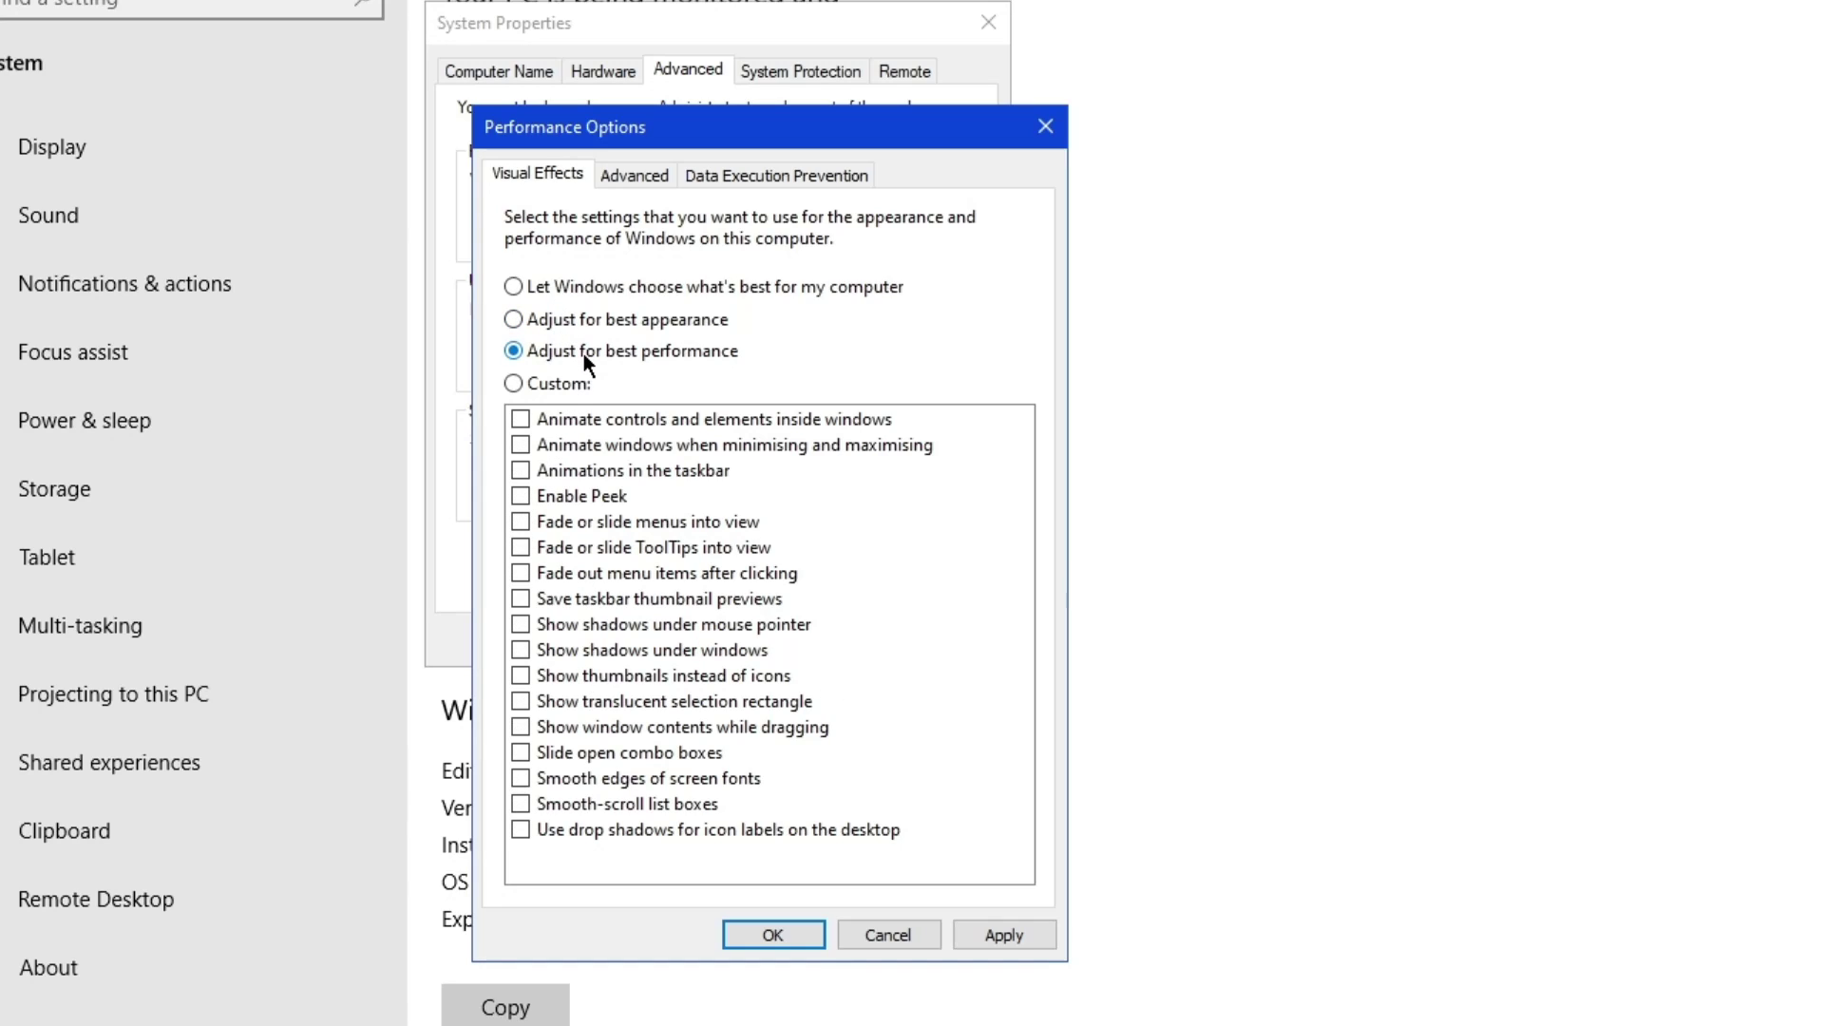
{"action": "left_click", "coordinate": [590, 781]}
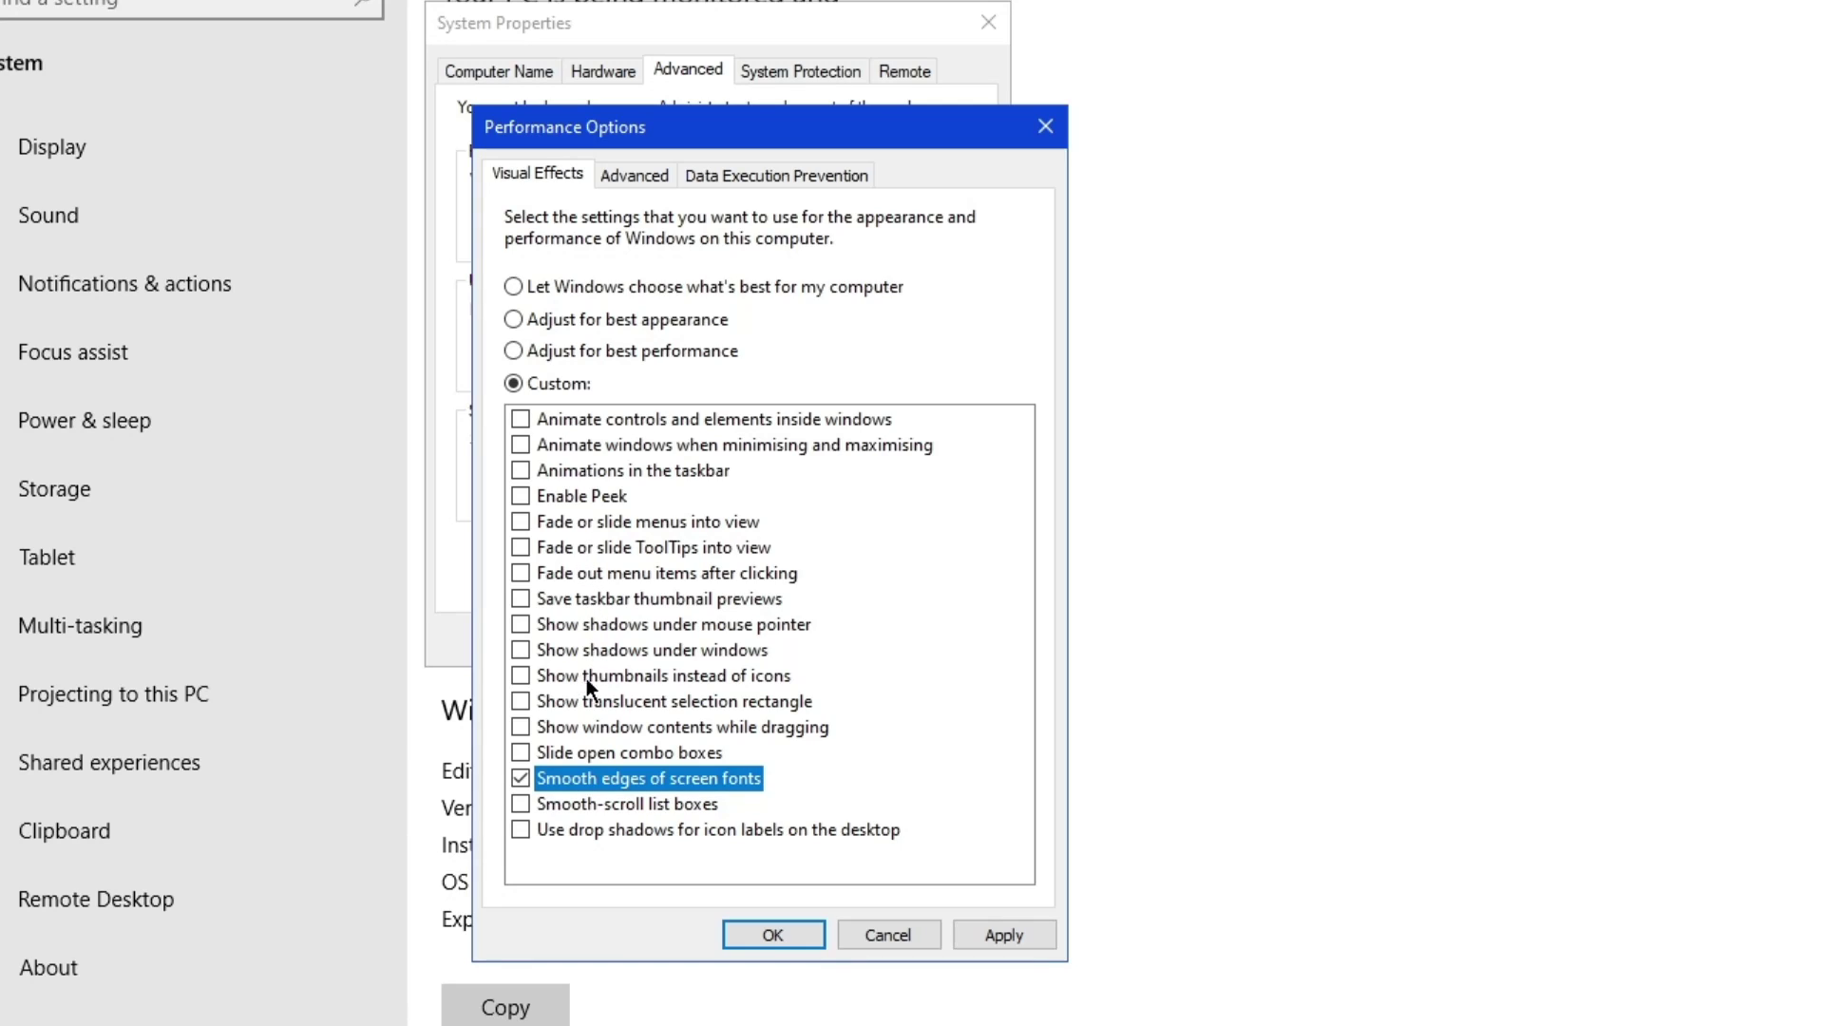
{"action": "left_click", "coordinate": [614, 673]}
{"action": "left_click", "coordinate": [1004, 935]}
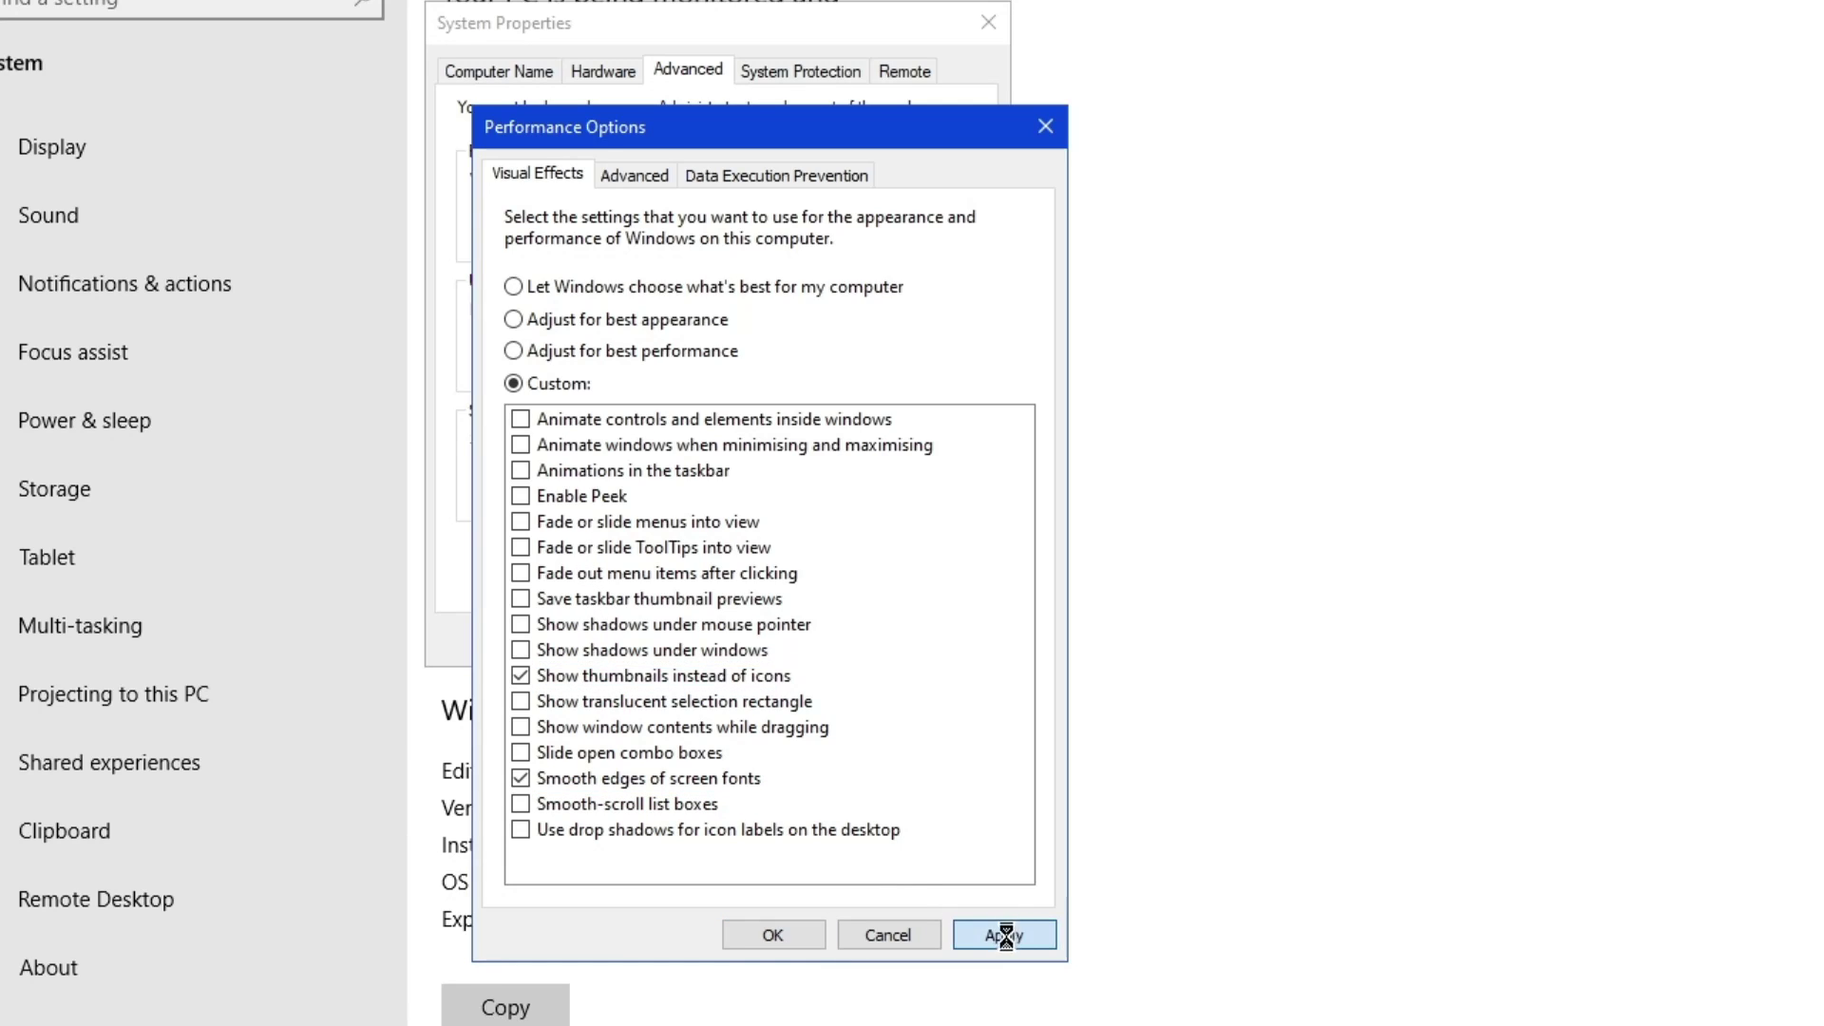
Step: Confirm the Performance Options and System Properties dialogs and close the File Explorer window
{"action": "left_click", "coordinate": [773, 935]}
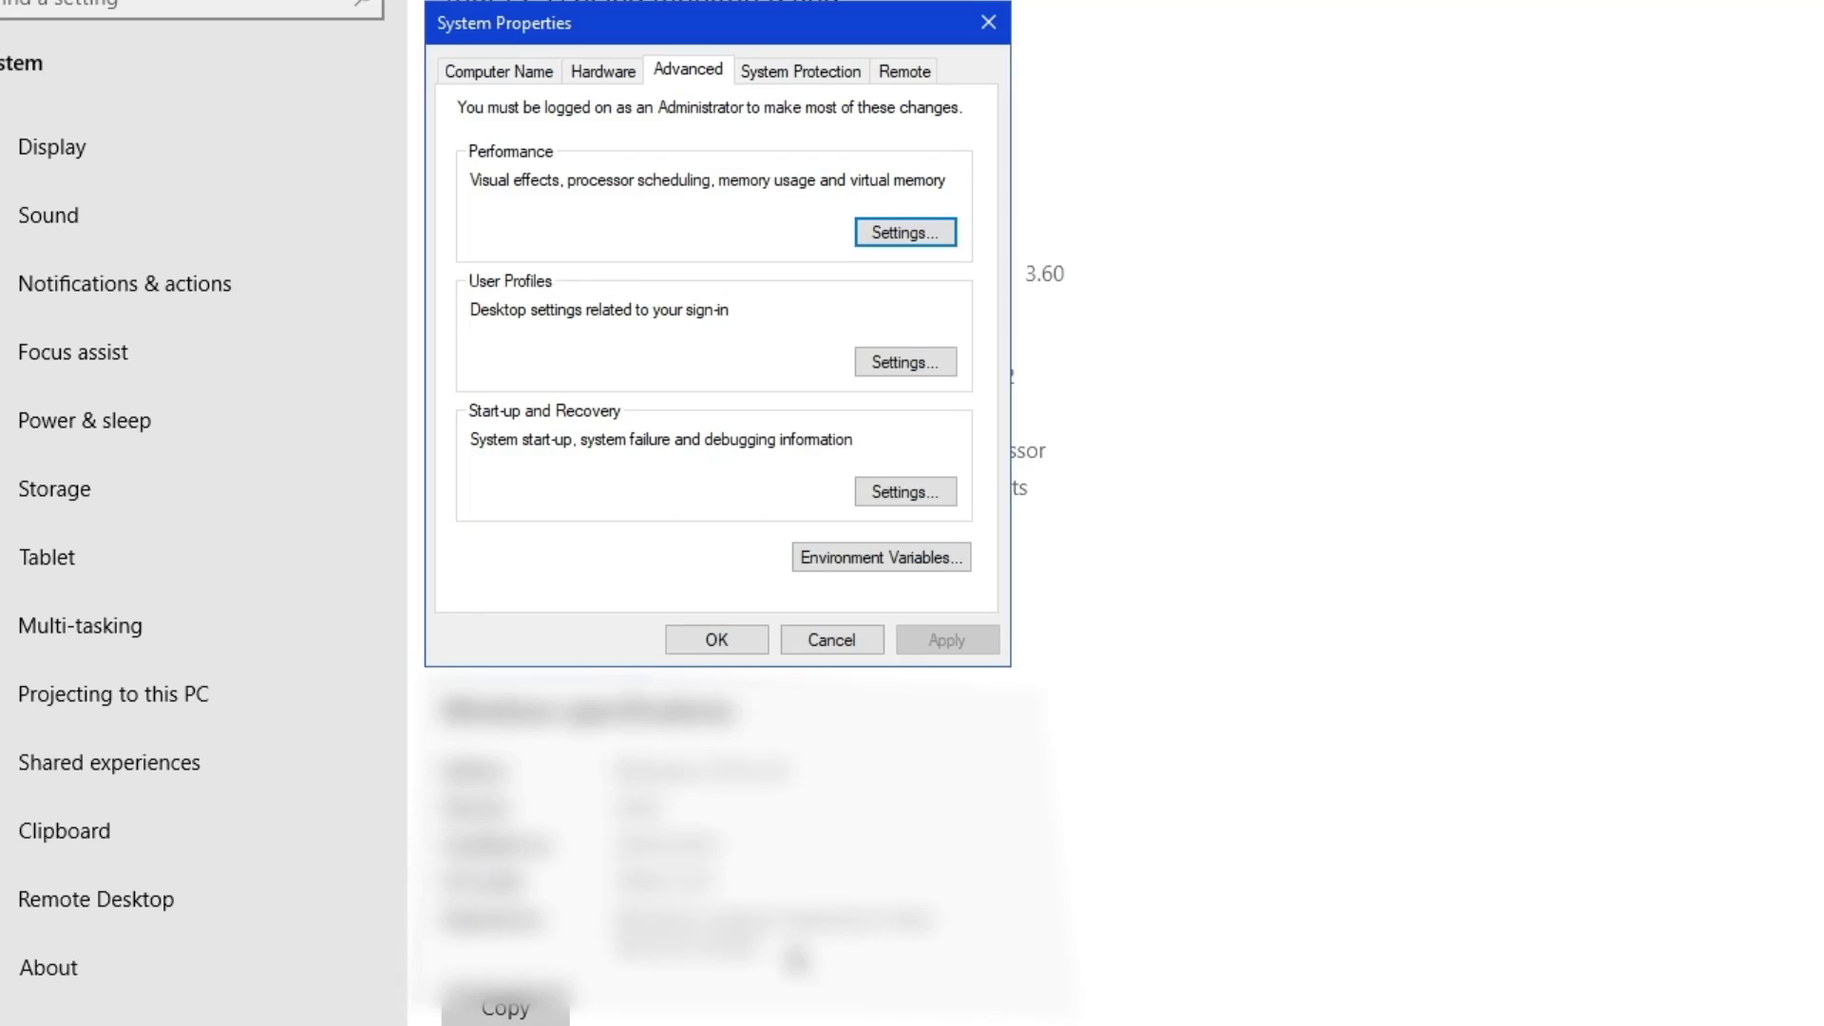
{"action": "left_click", "coordinate": [731, 648]}
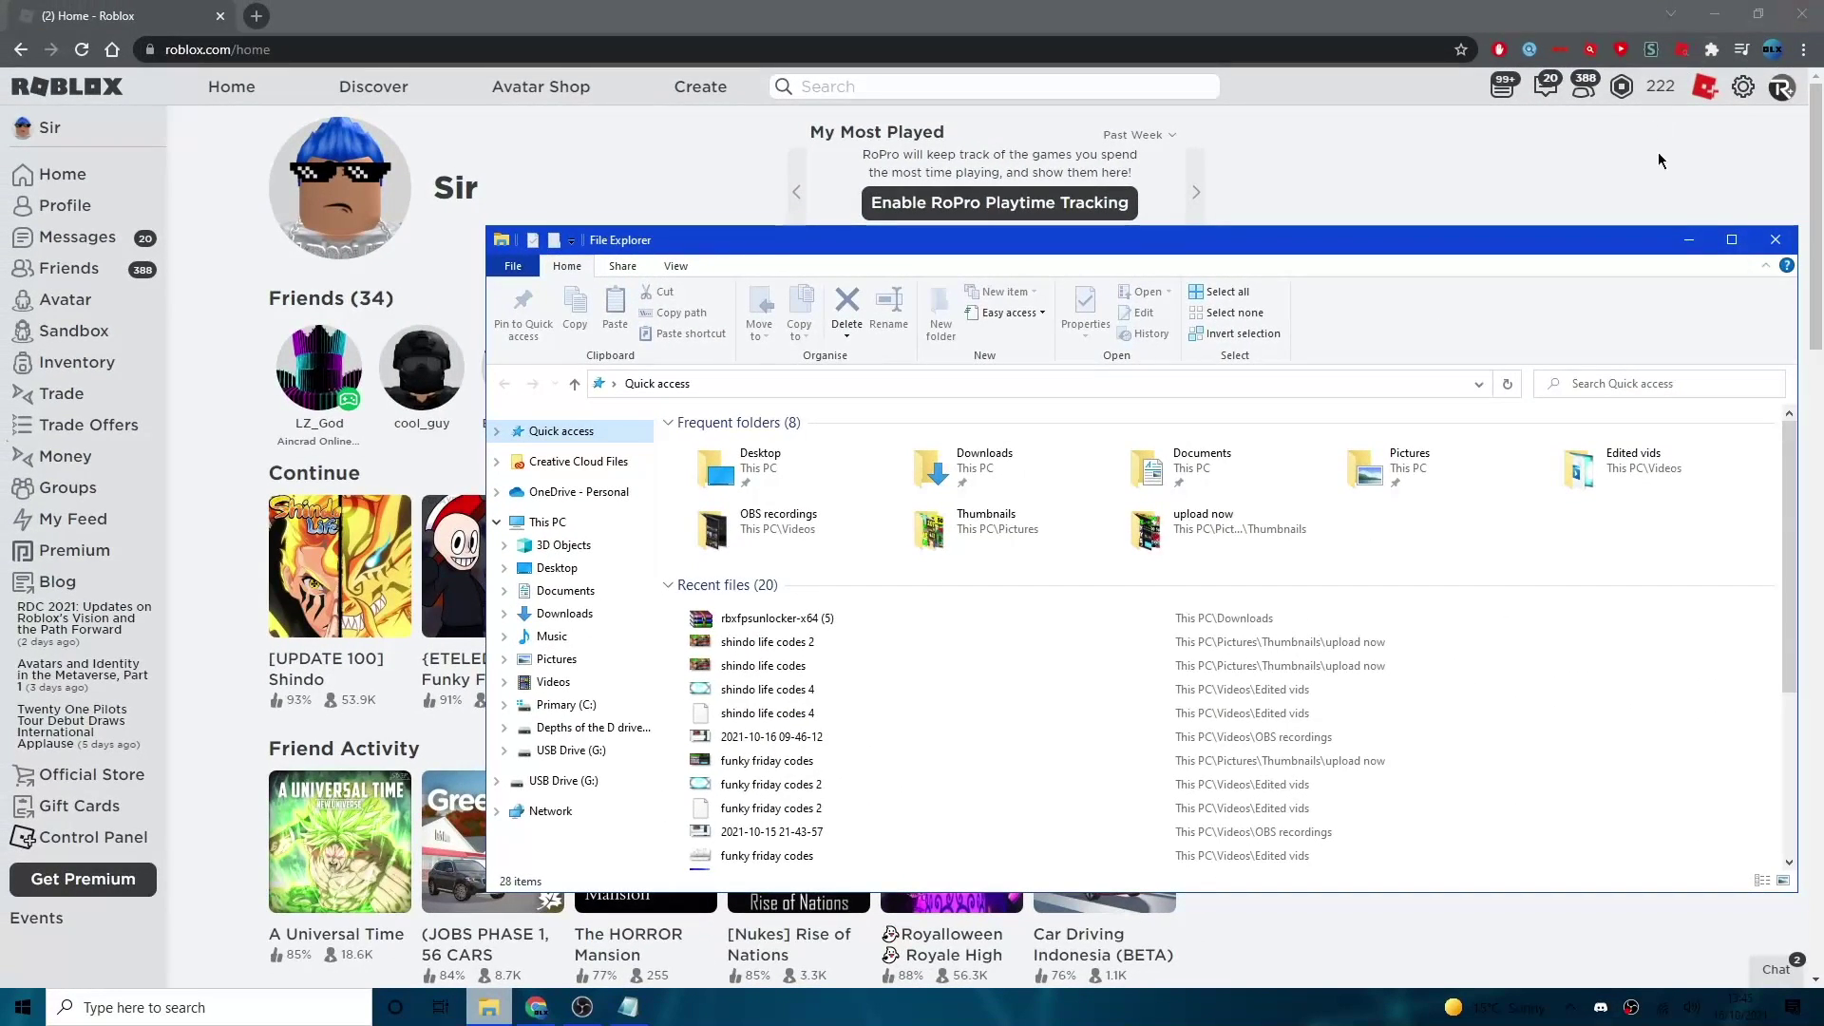
{"action": "left_click", "coordinate": [1773, 237]}
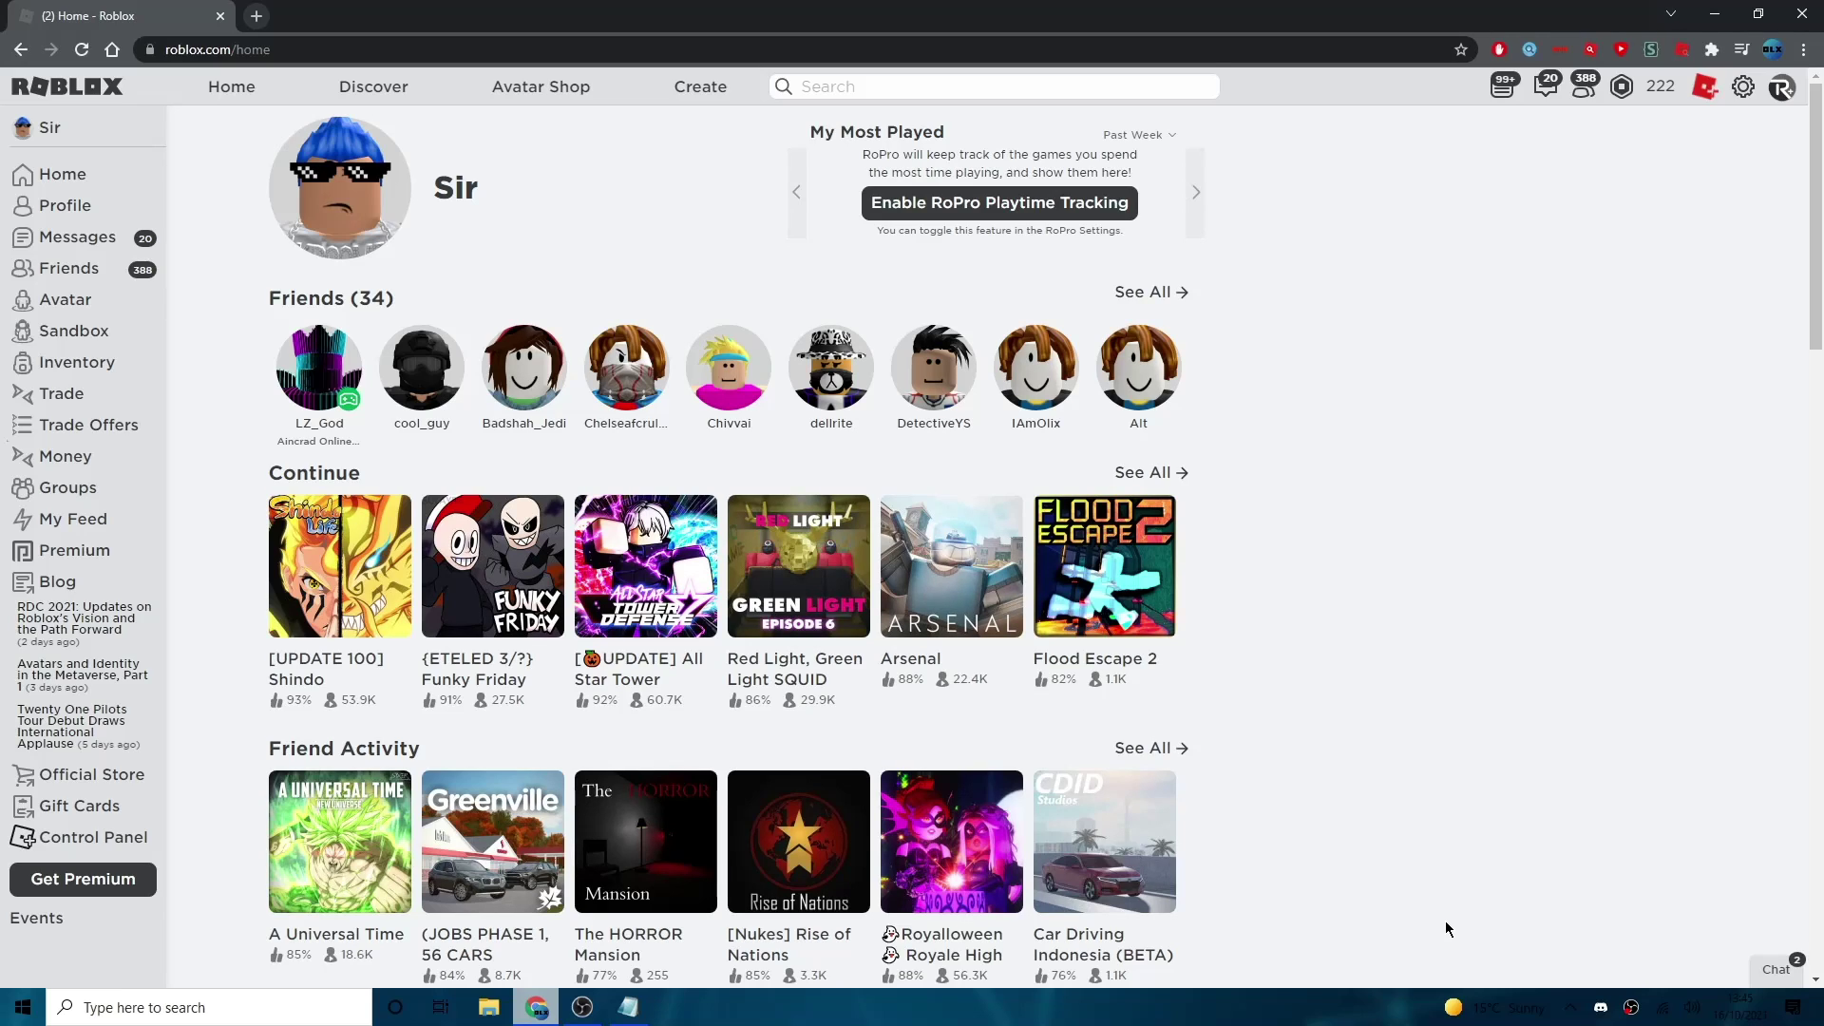
Step: Search Windows for "edit power plan", open the plan settings, and go up to the Power Options overview
{"action": "left_click", "coordinate": [133, 1010]}
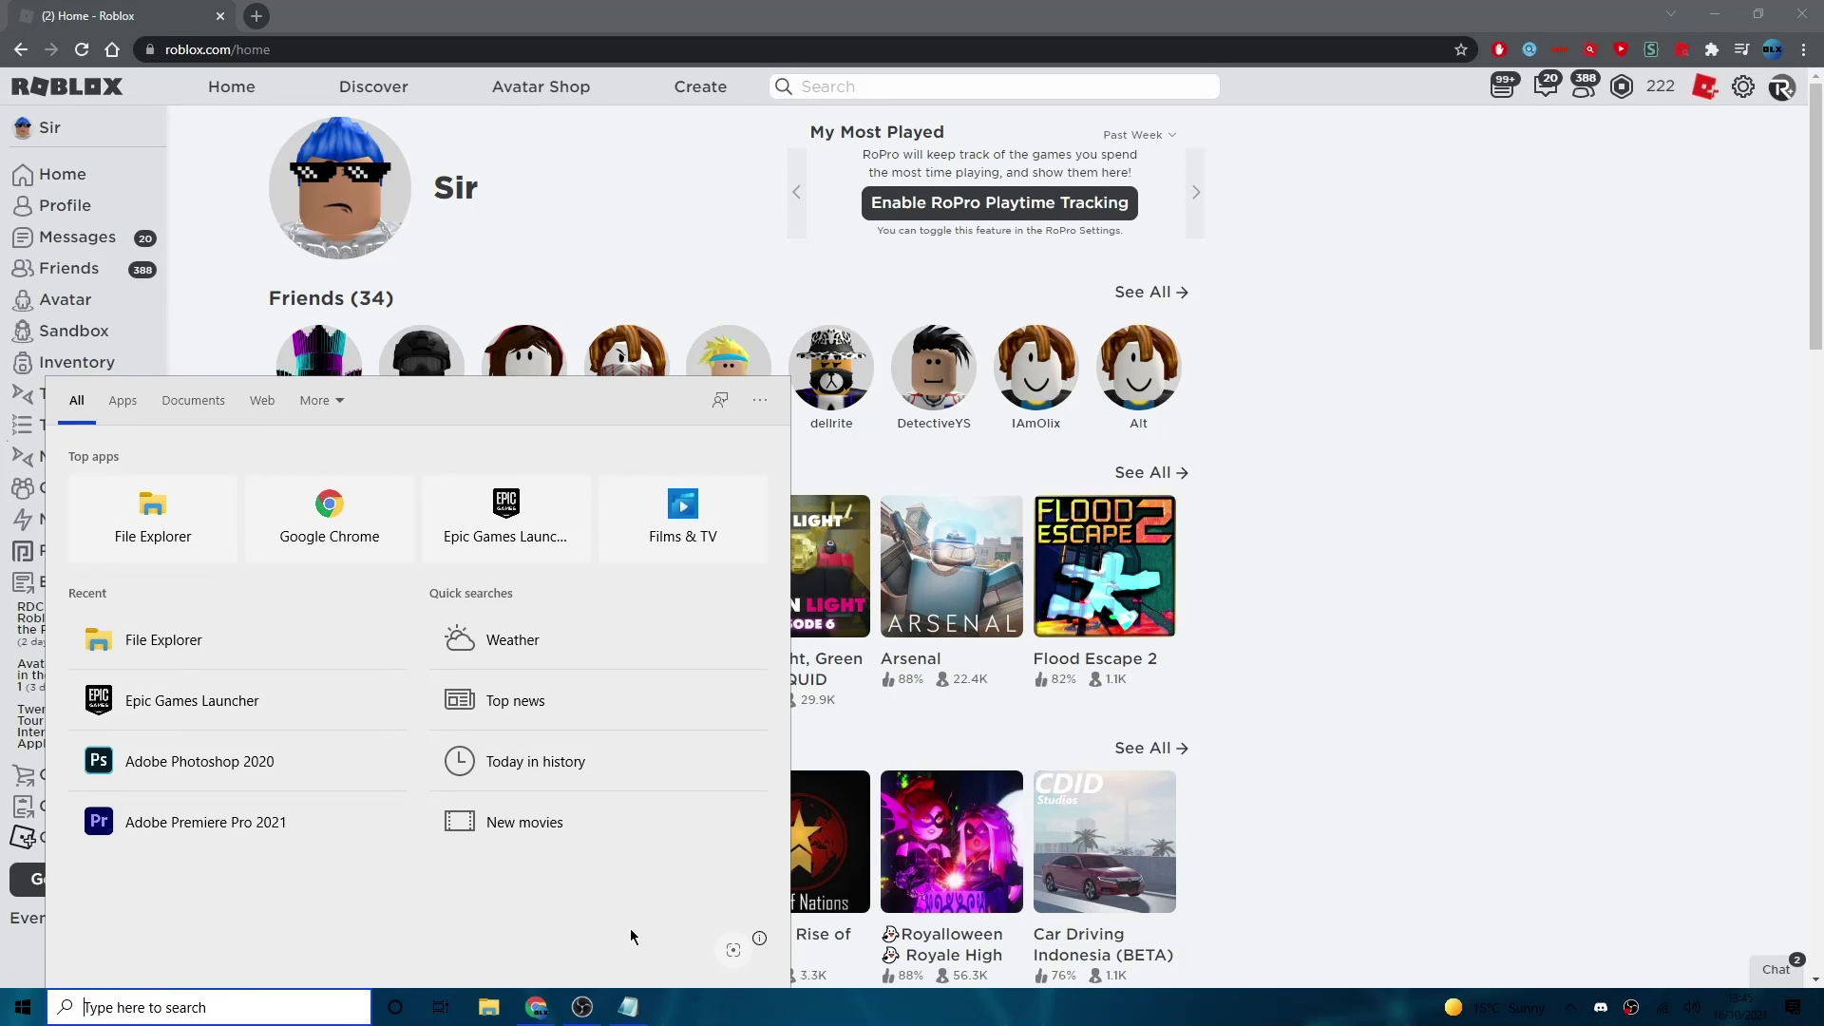
{"action": "type", "text": "edit power plan"}
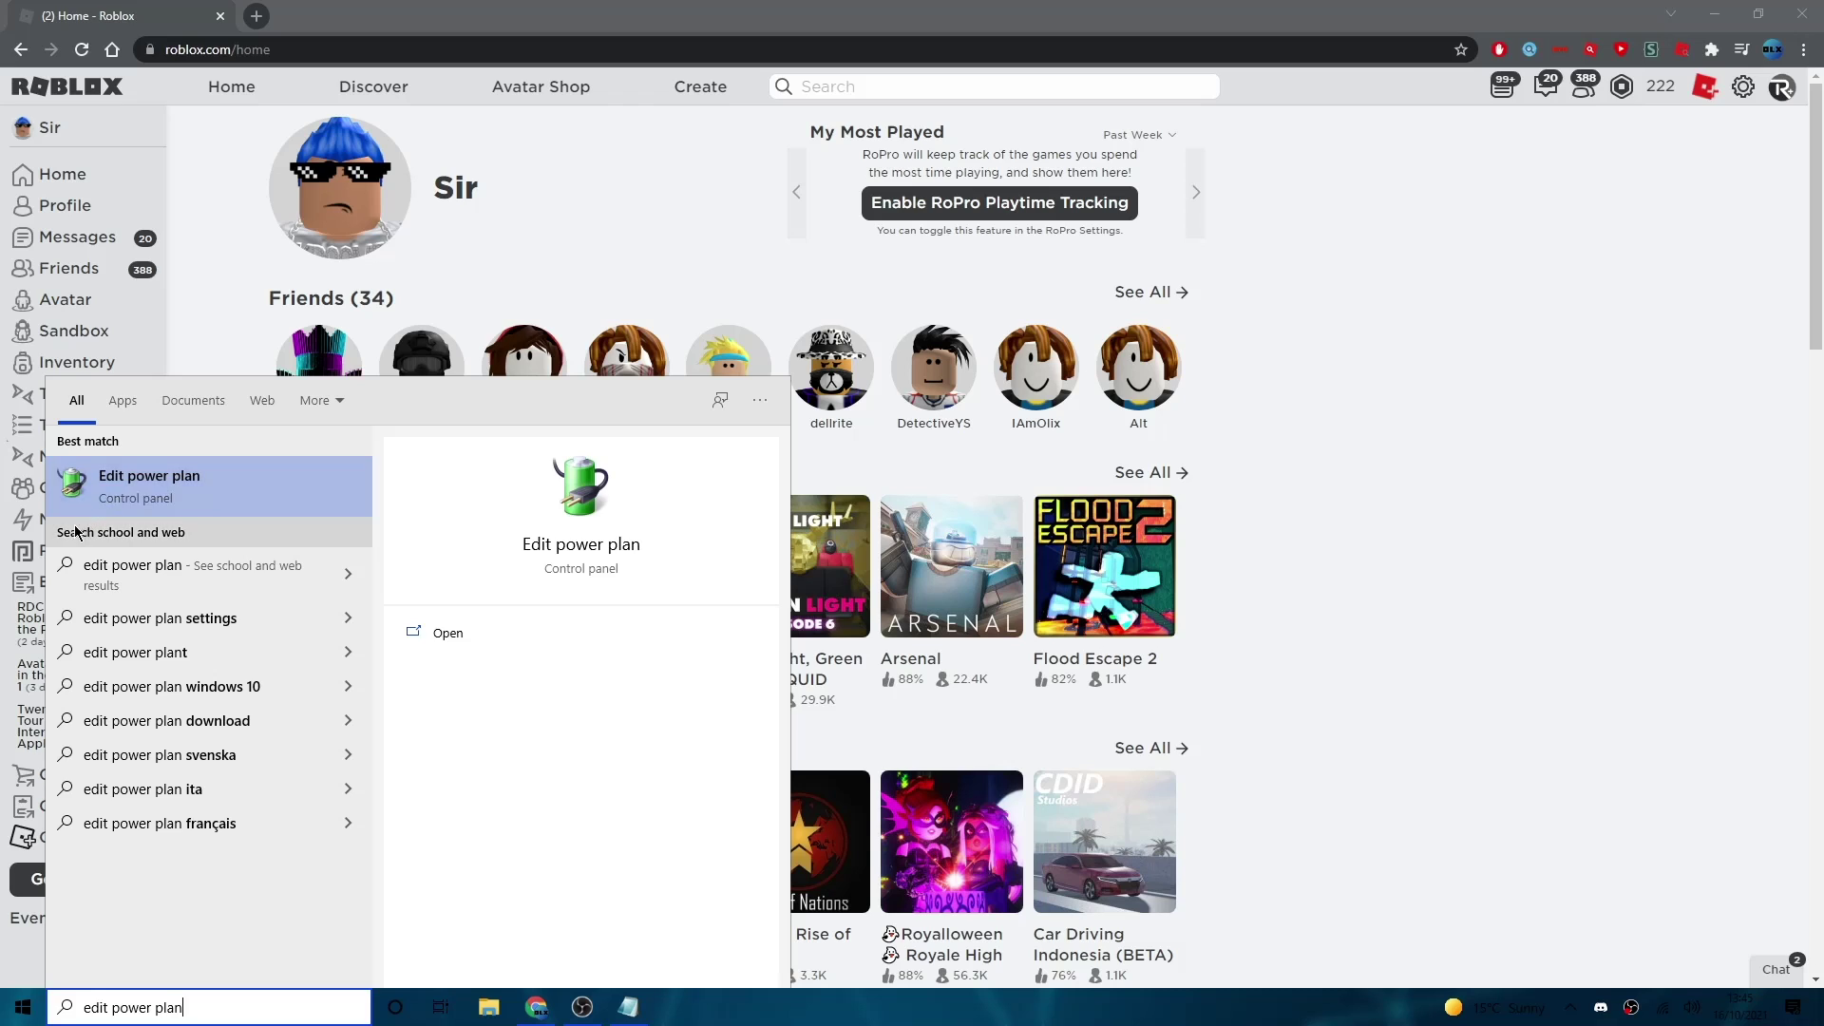
{"action": "left_click", "coordinate": [67, 494]}
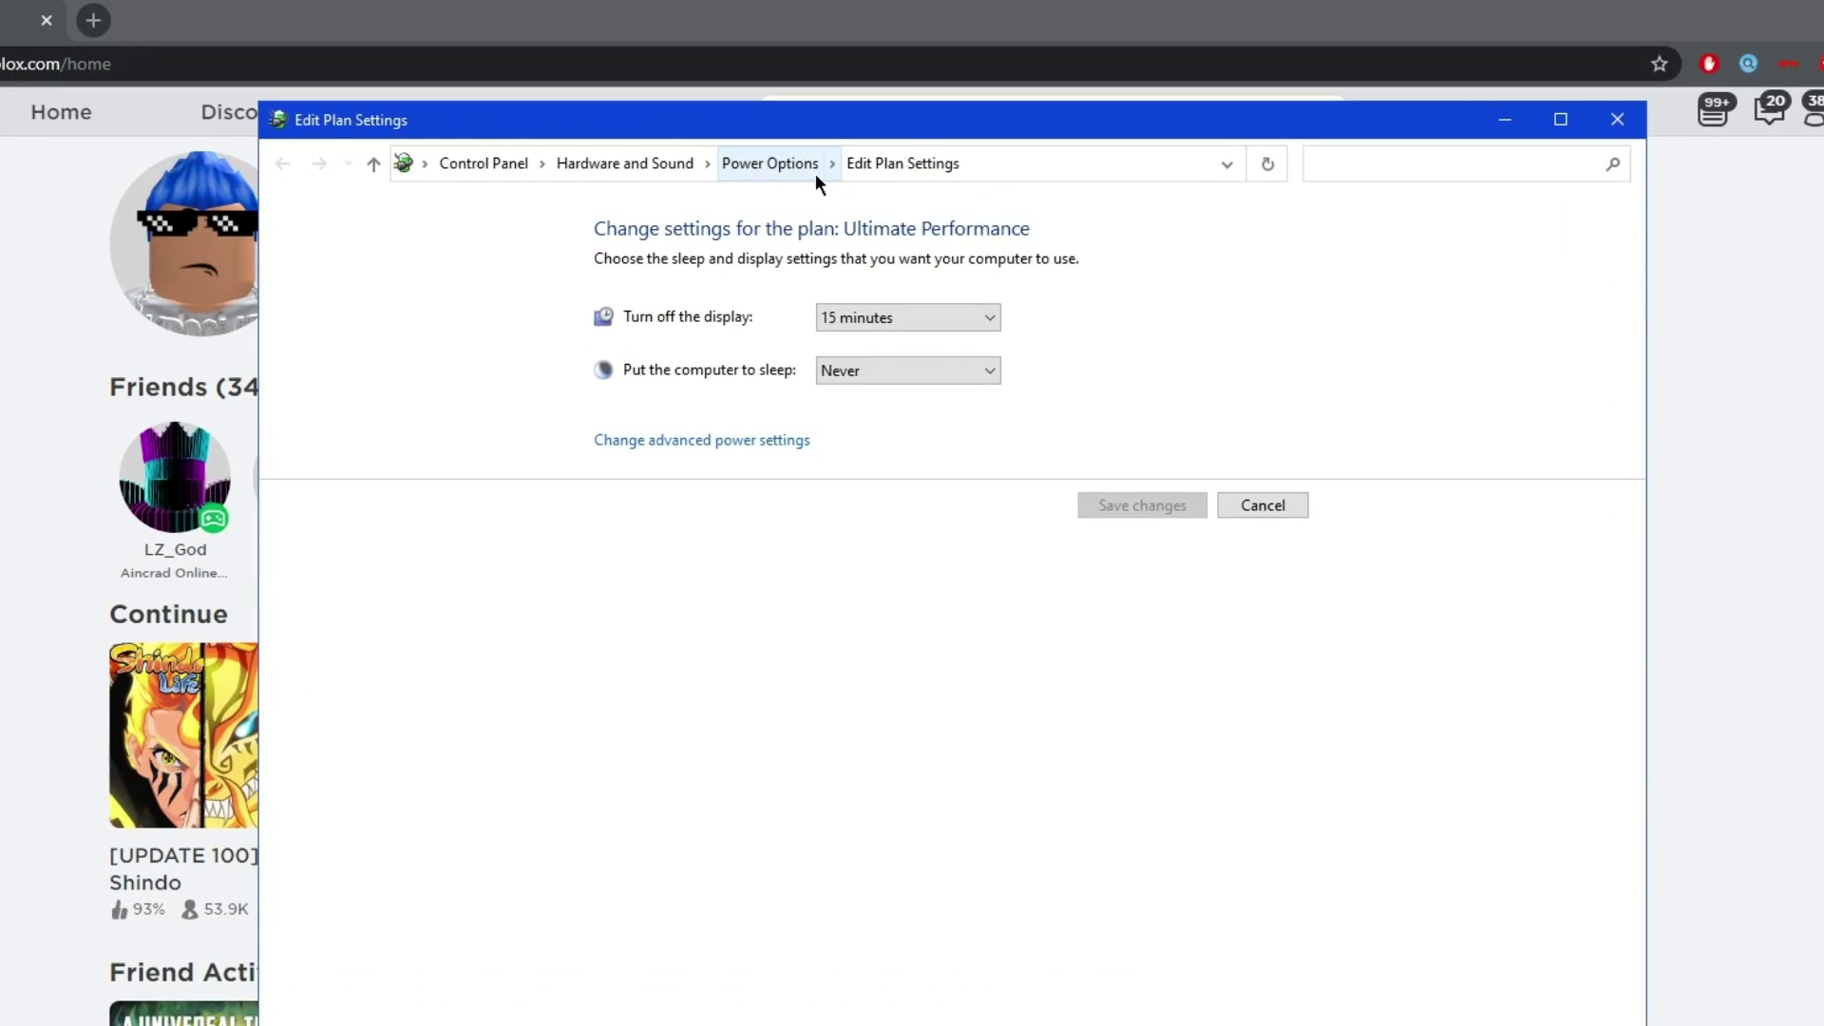
{"action": "left_click", "coordinate": [815, 171]}
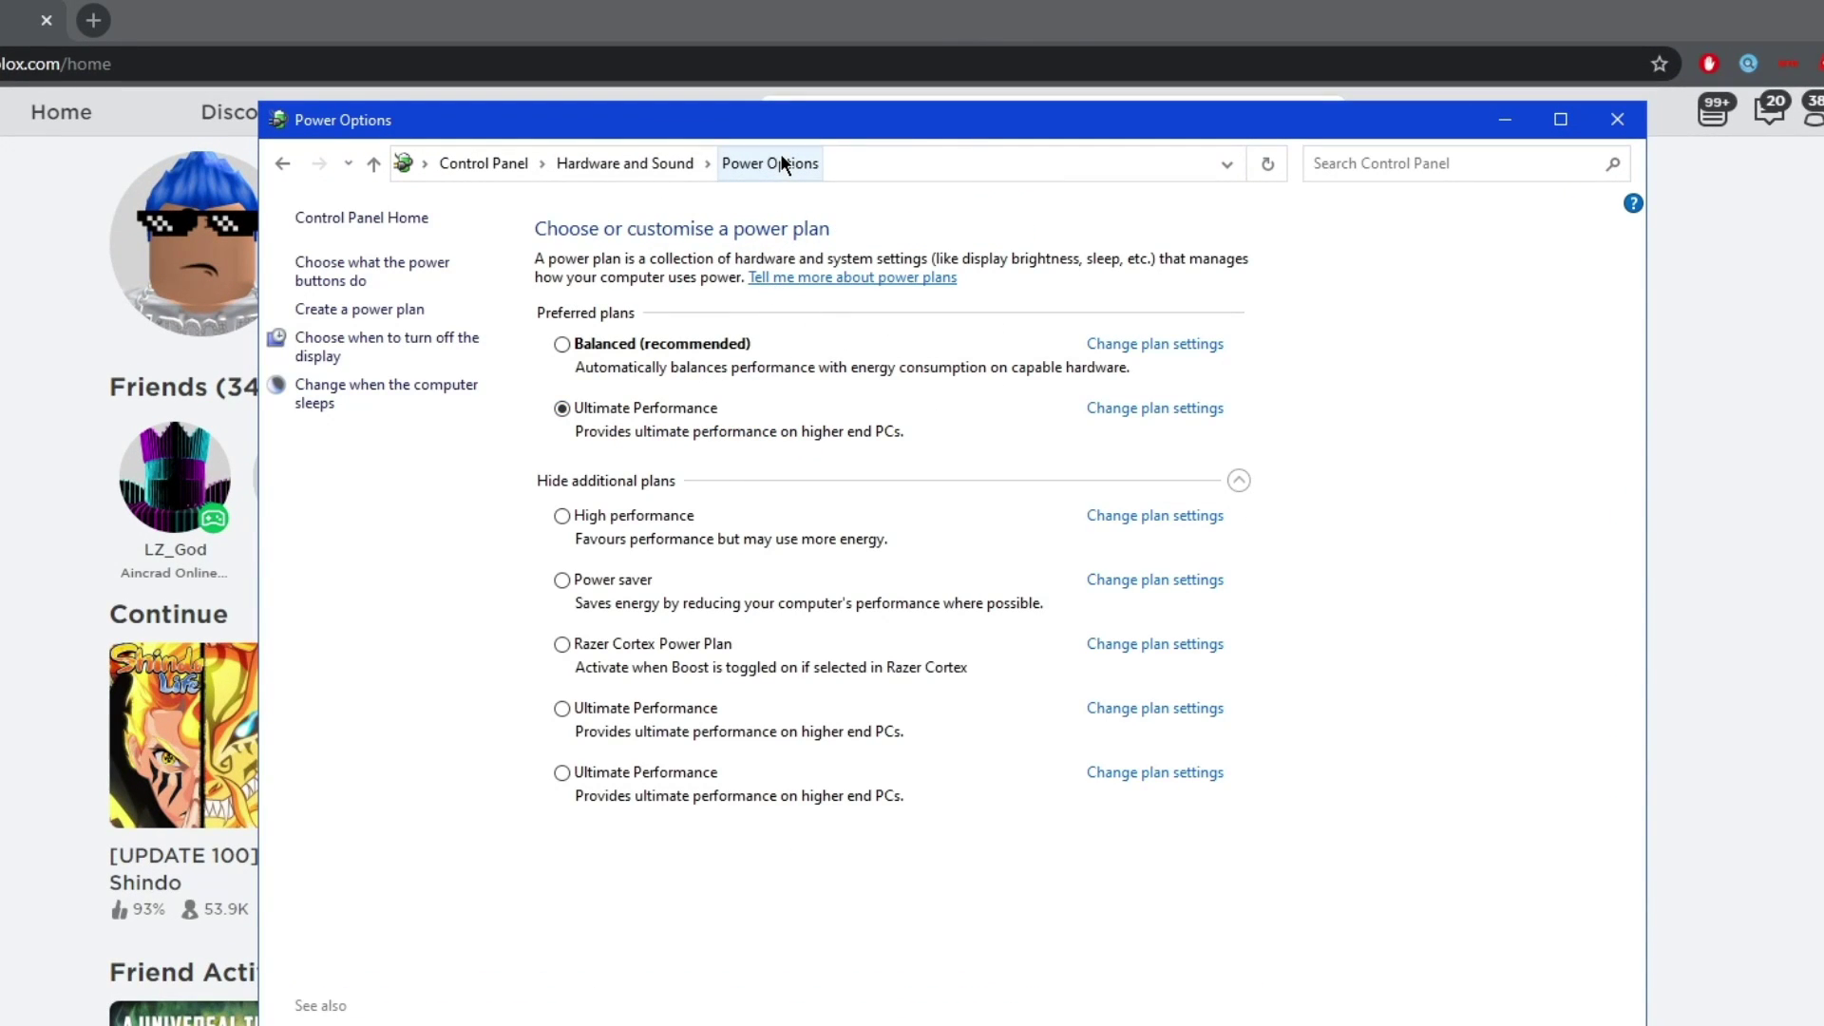
Step: Switch to the Balanced power plan, reselect Ultimate Performance, and close Power Options with the additional plans collapsed
{"action": "left_click", "coordinate": [563, 344]}
{"action": "left_click", "coordinate": [1239, 482]}
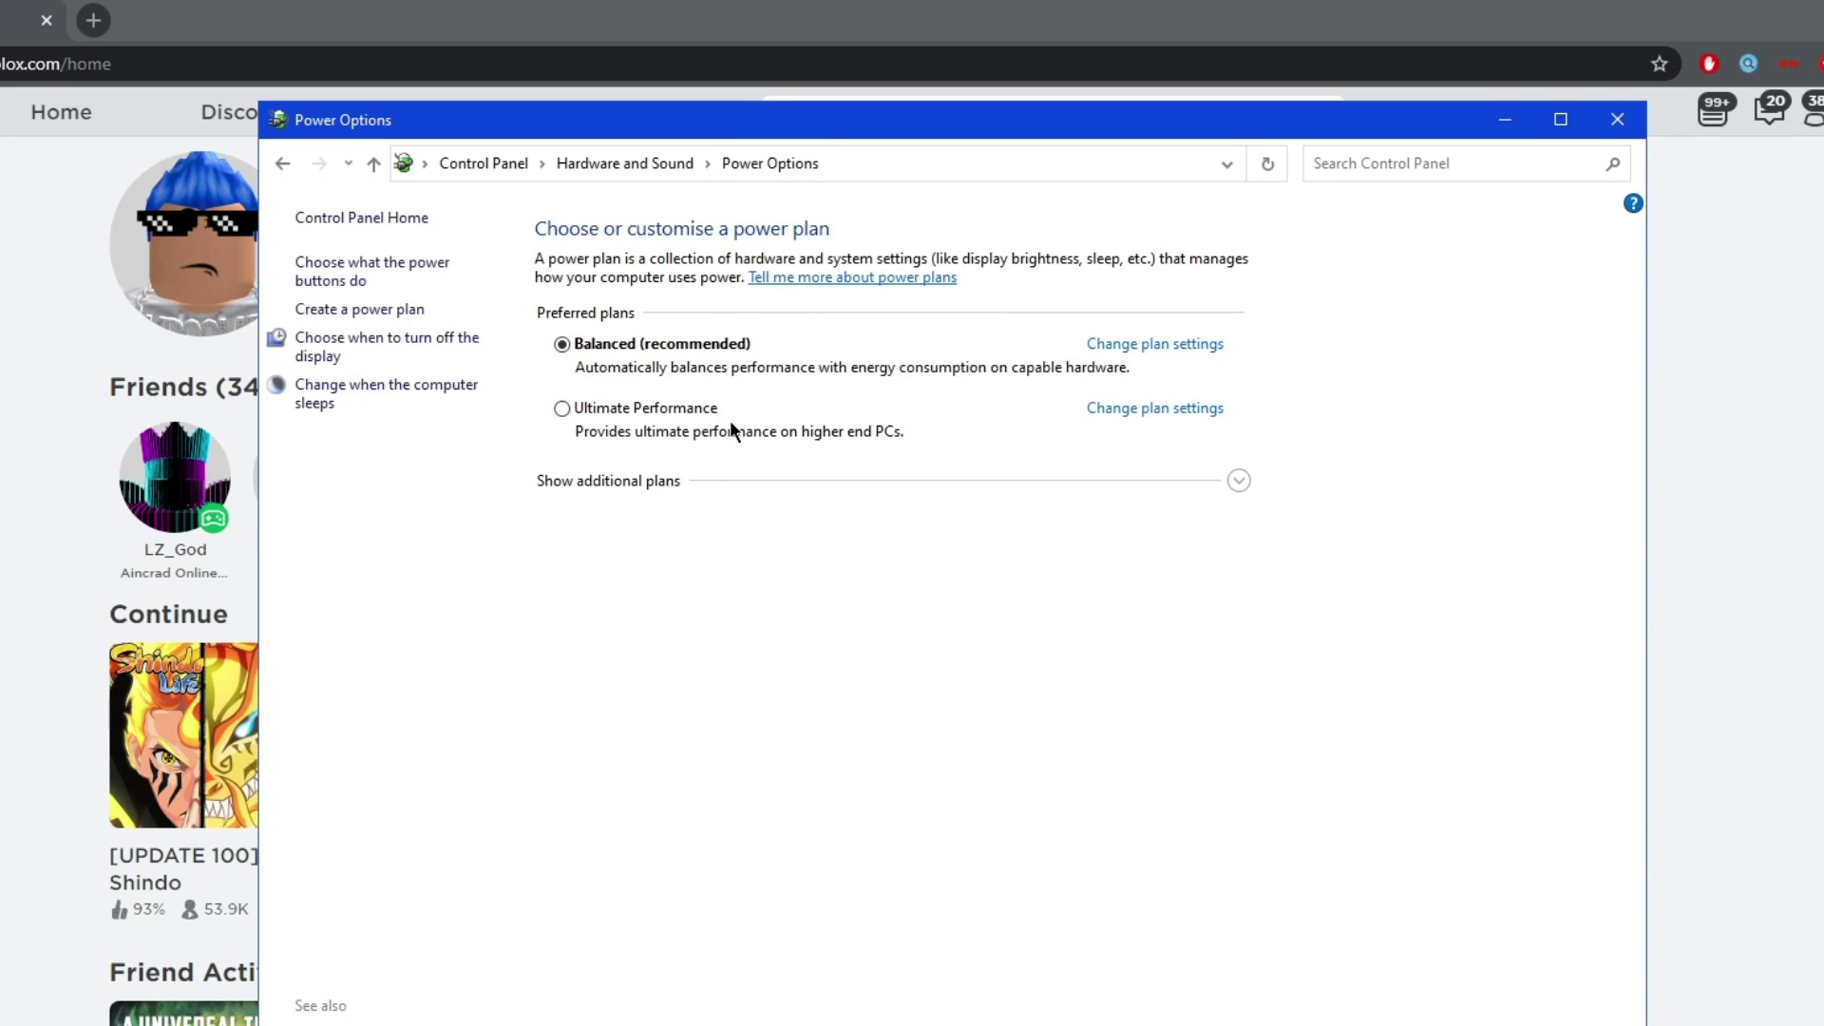
{"action": "left_click", "coordinate": [656, 405]}
{"action": "left_click", "coordinate": [1238, 482]}
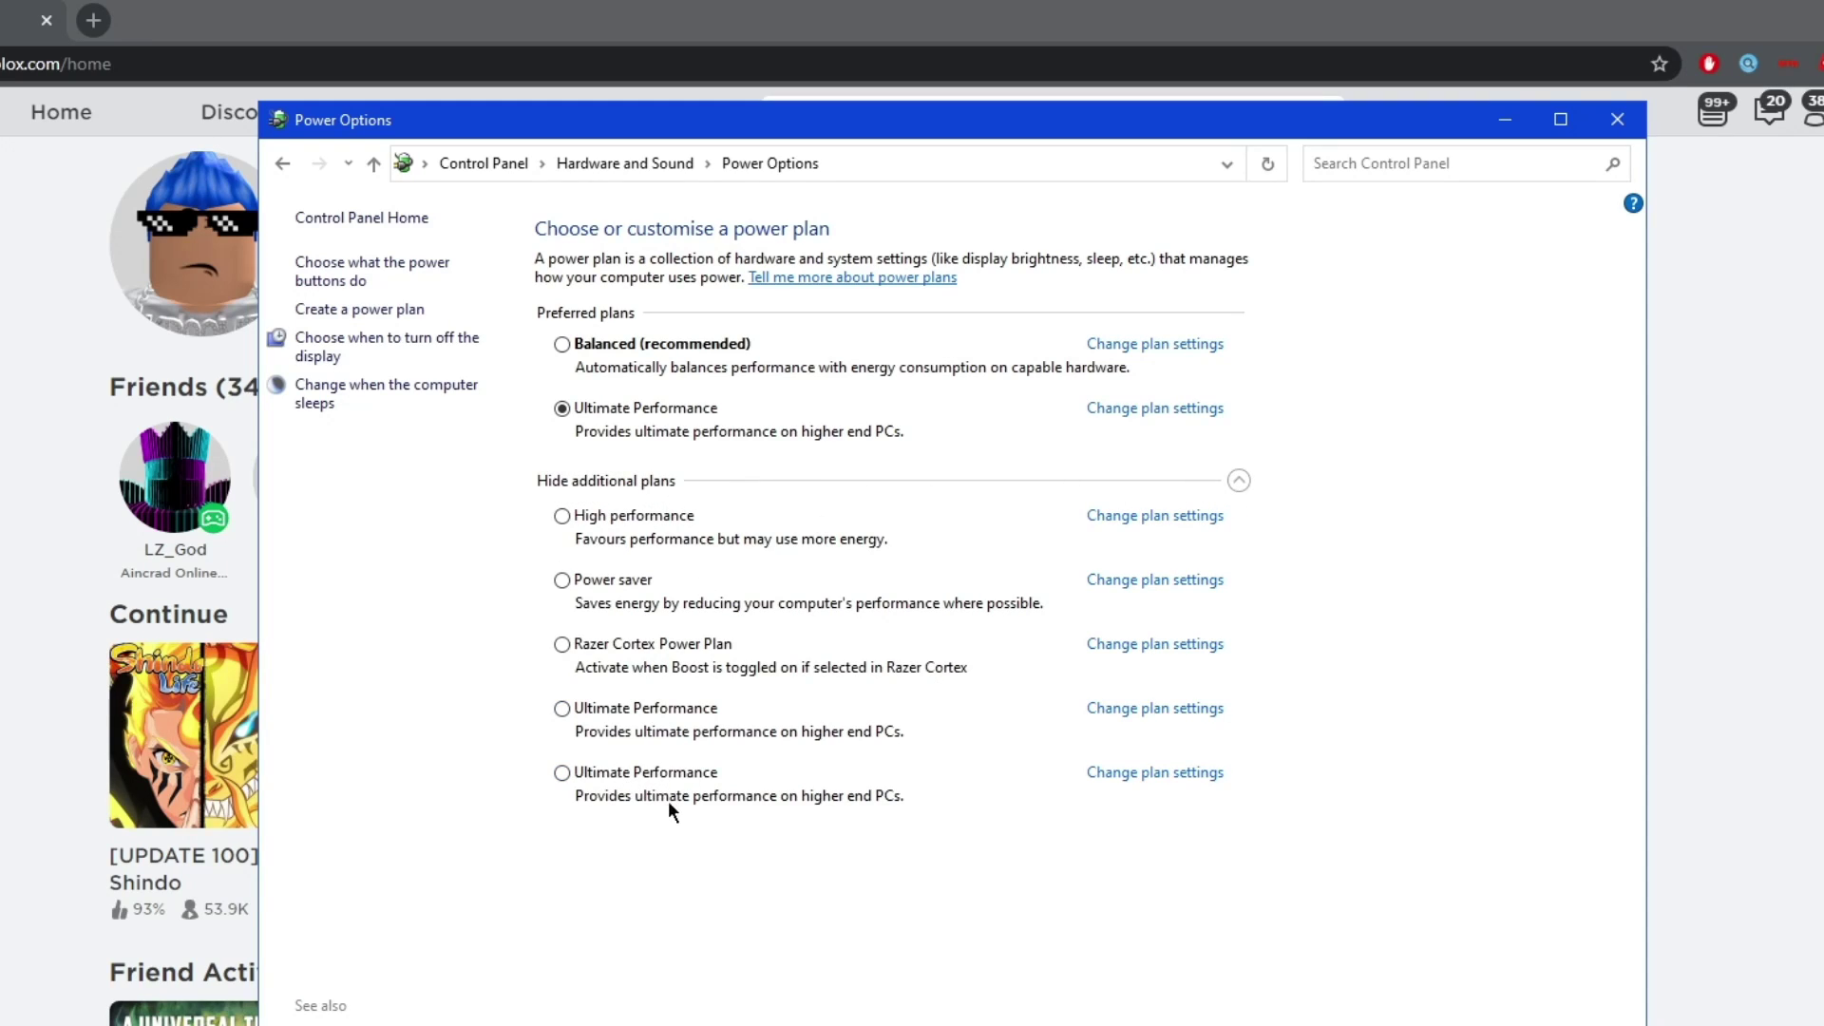
{"action": "left_click", "coordinate": [1238, 480]}
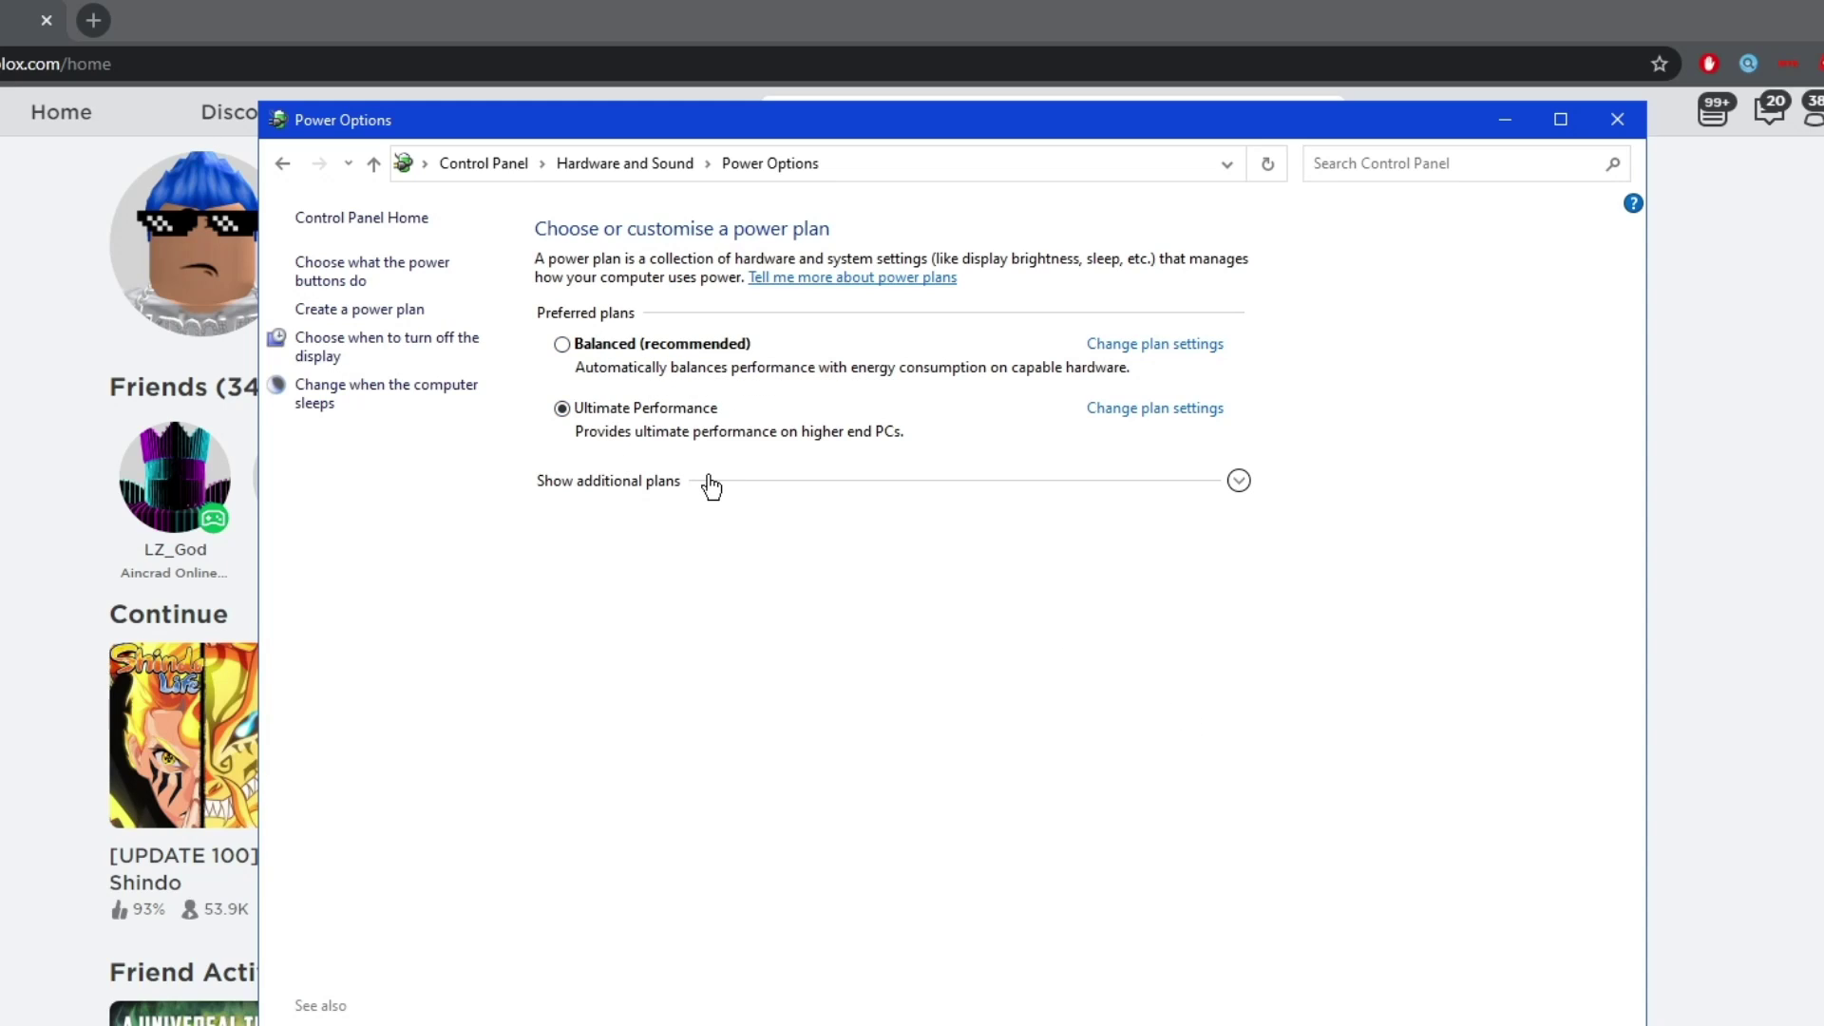
{"action": "left_click", "coordinate": [1618, 118]}
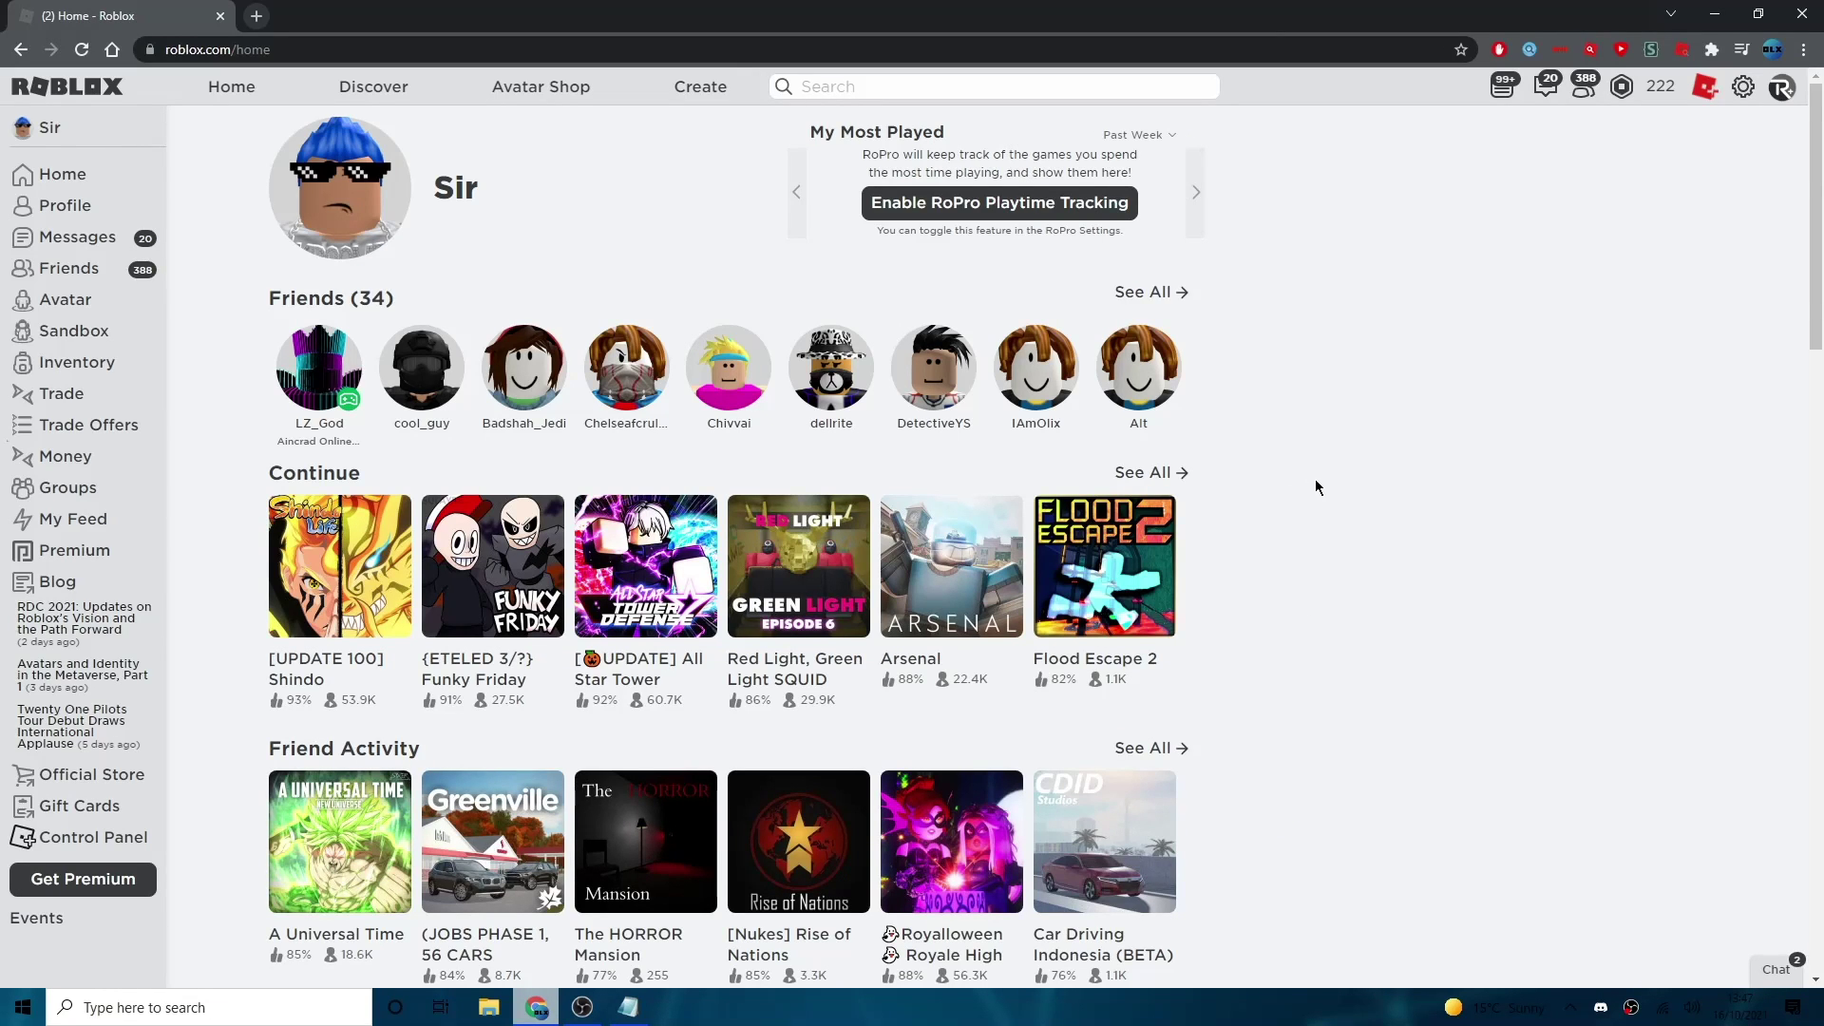
Step: Search the web for Razer Cortex in a new tab, view its download page on razer.com, and close the tab
{"action": "key", "text": "ctrl+t"}
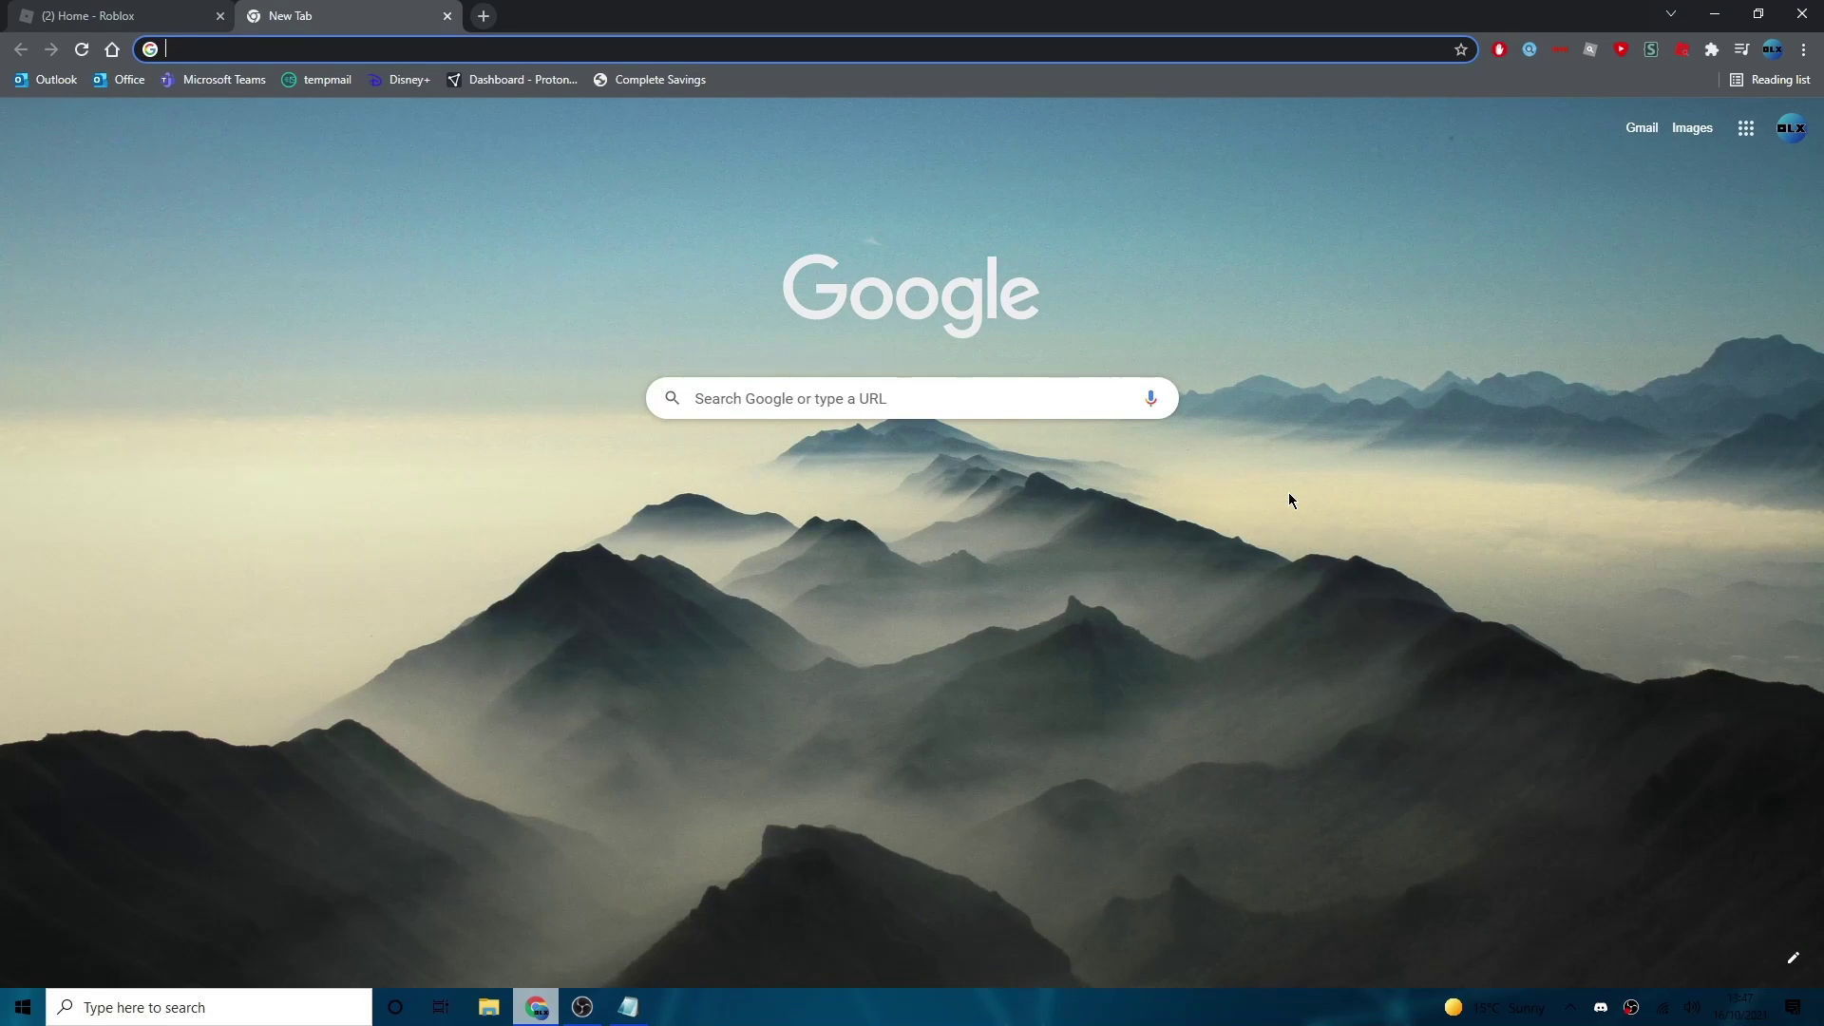
{"action": "type", "text": "rzor cortex"}
{"action": "key", "text": "Return"}
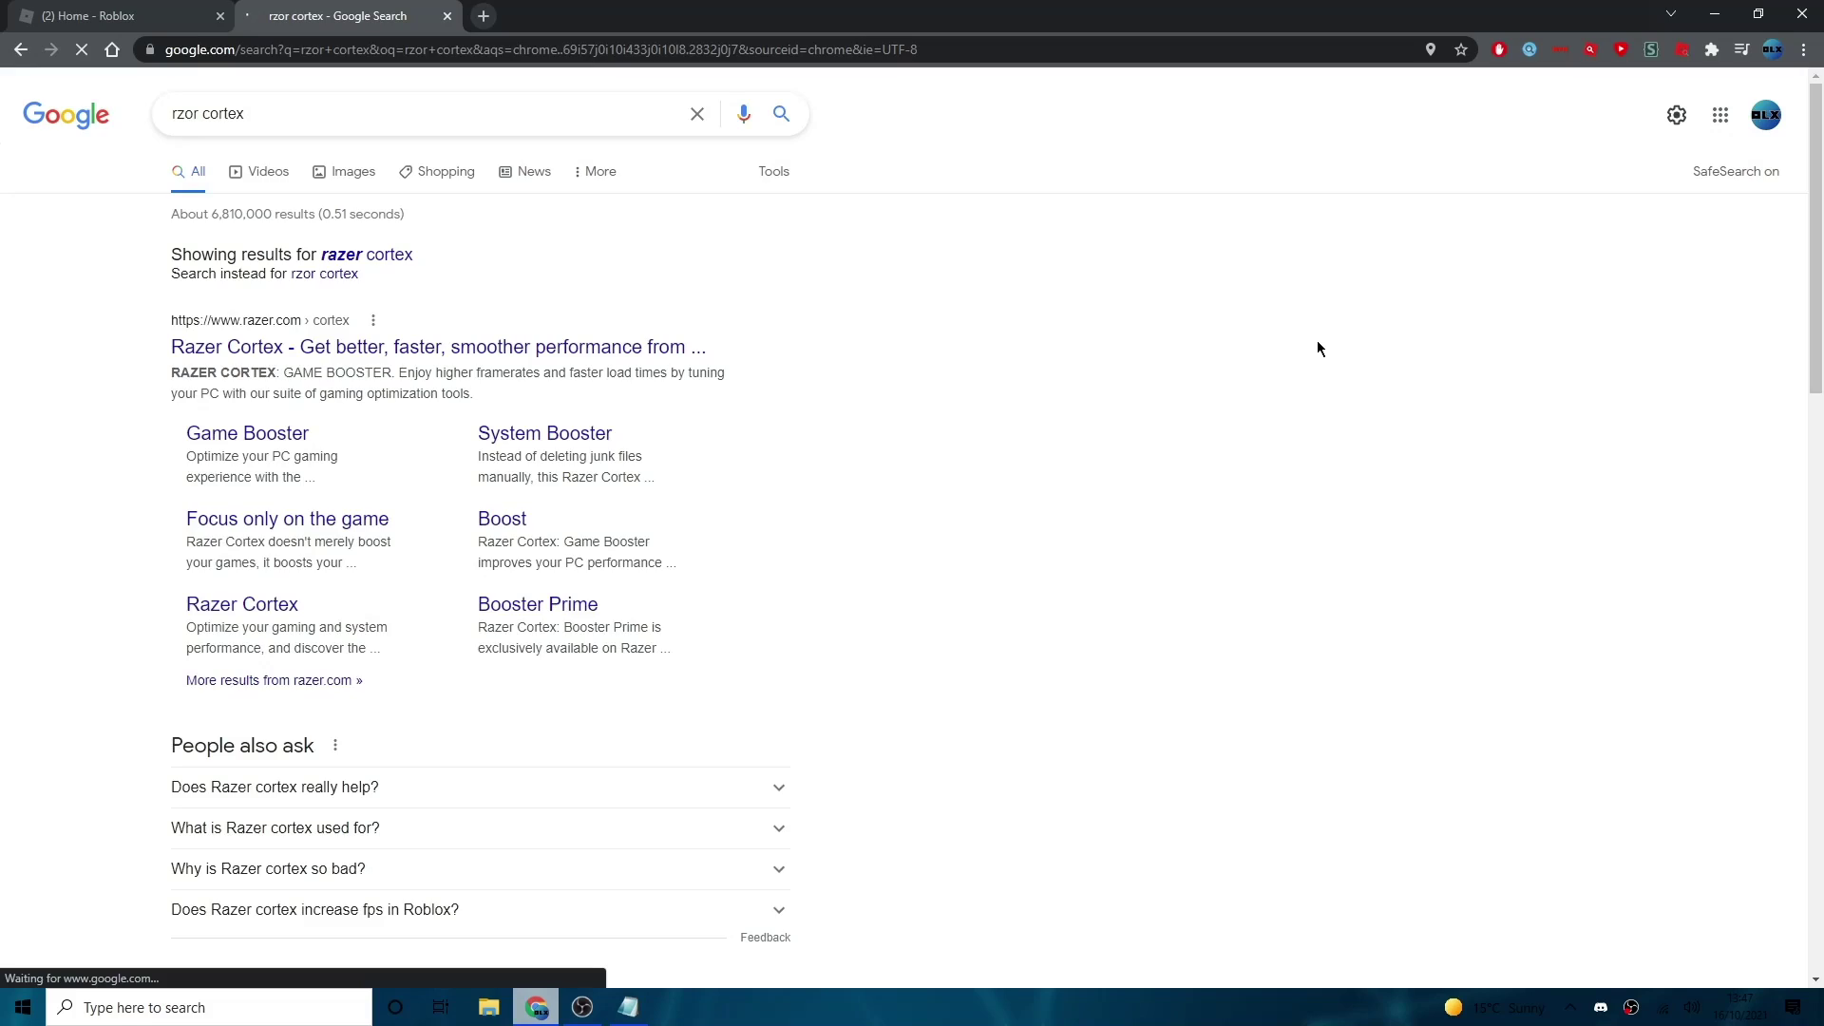
{"action": "left_click", "coordinate": [350, 350]}
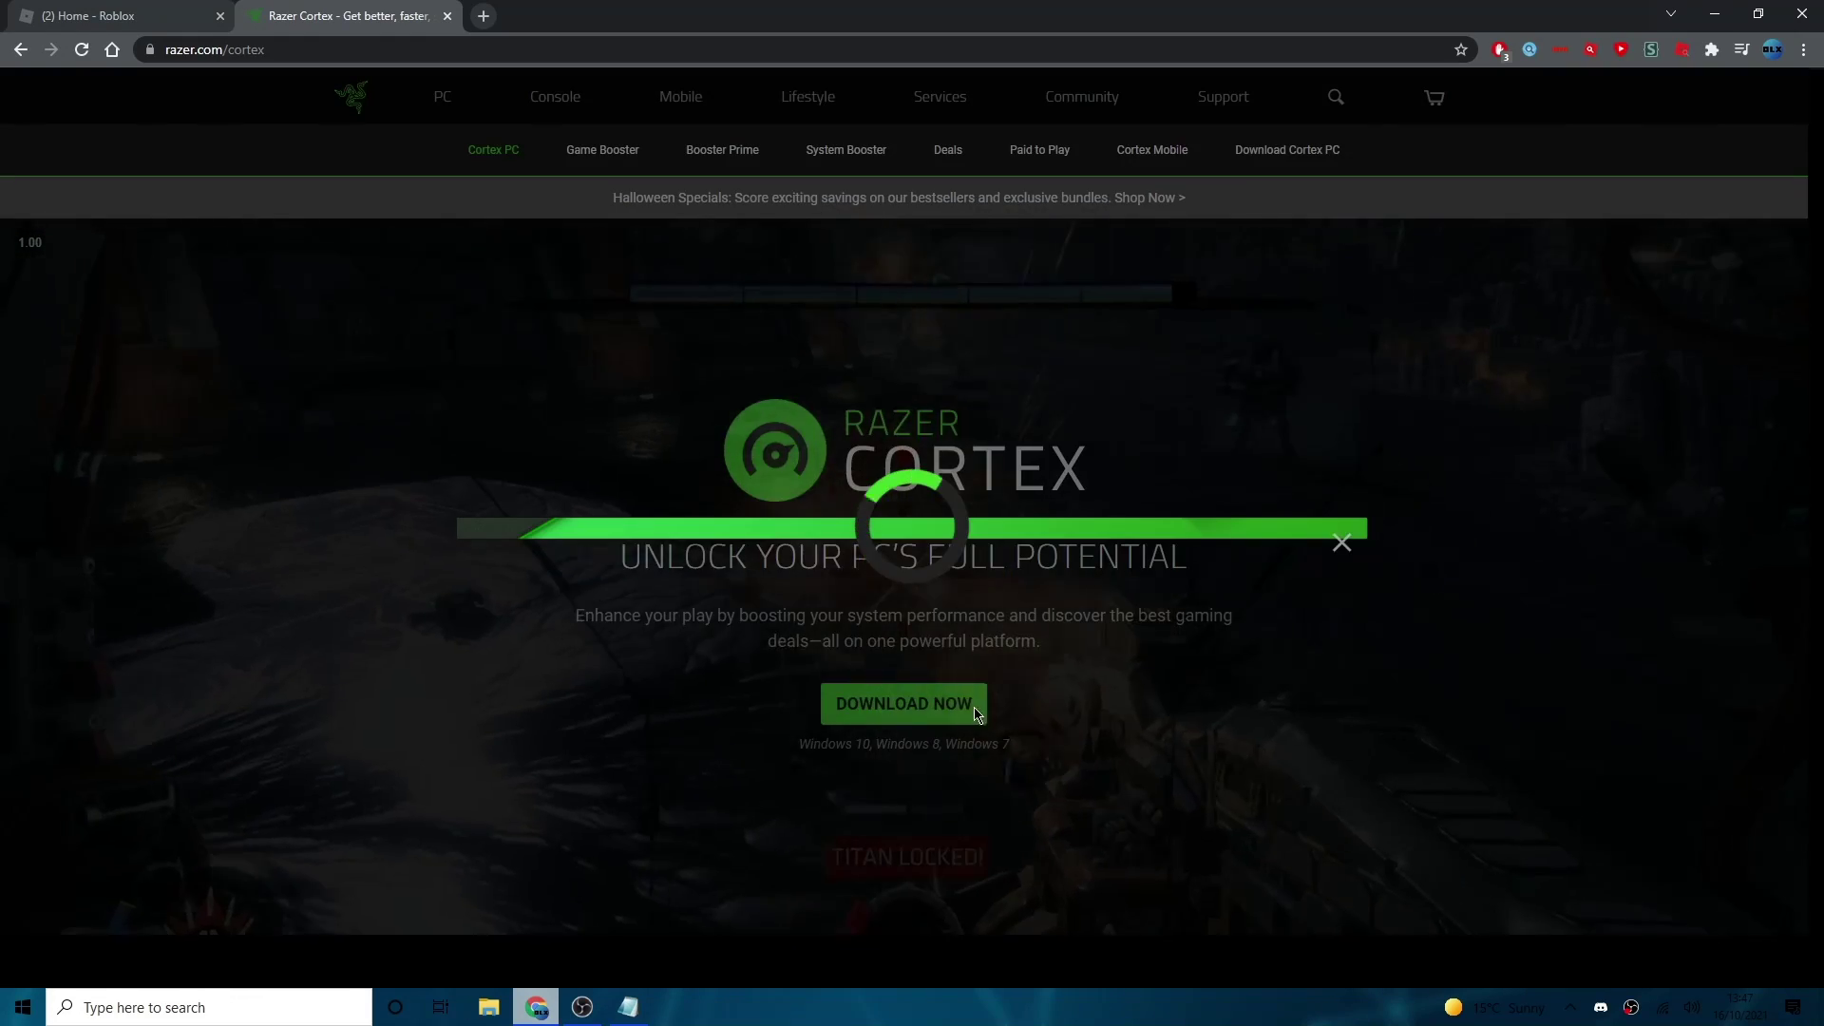
{"action": "left_click", "coordinate": [1342, 293]}
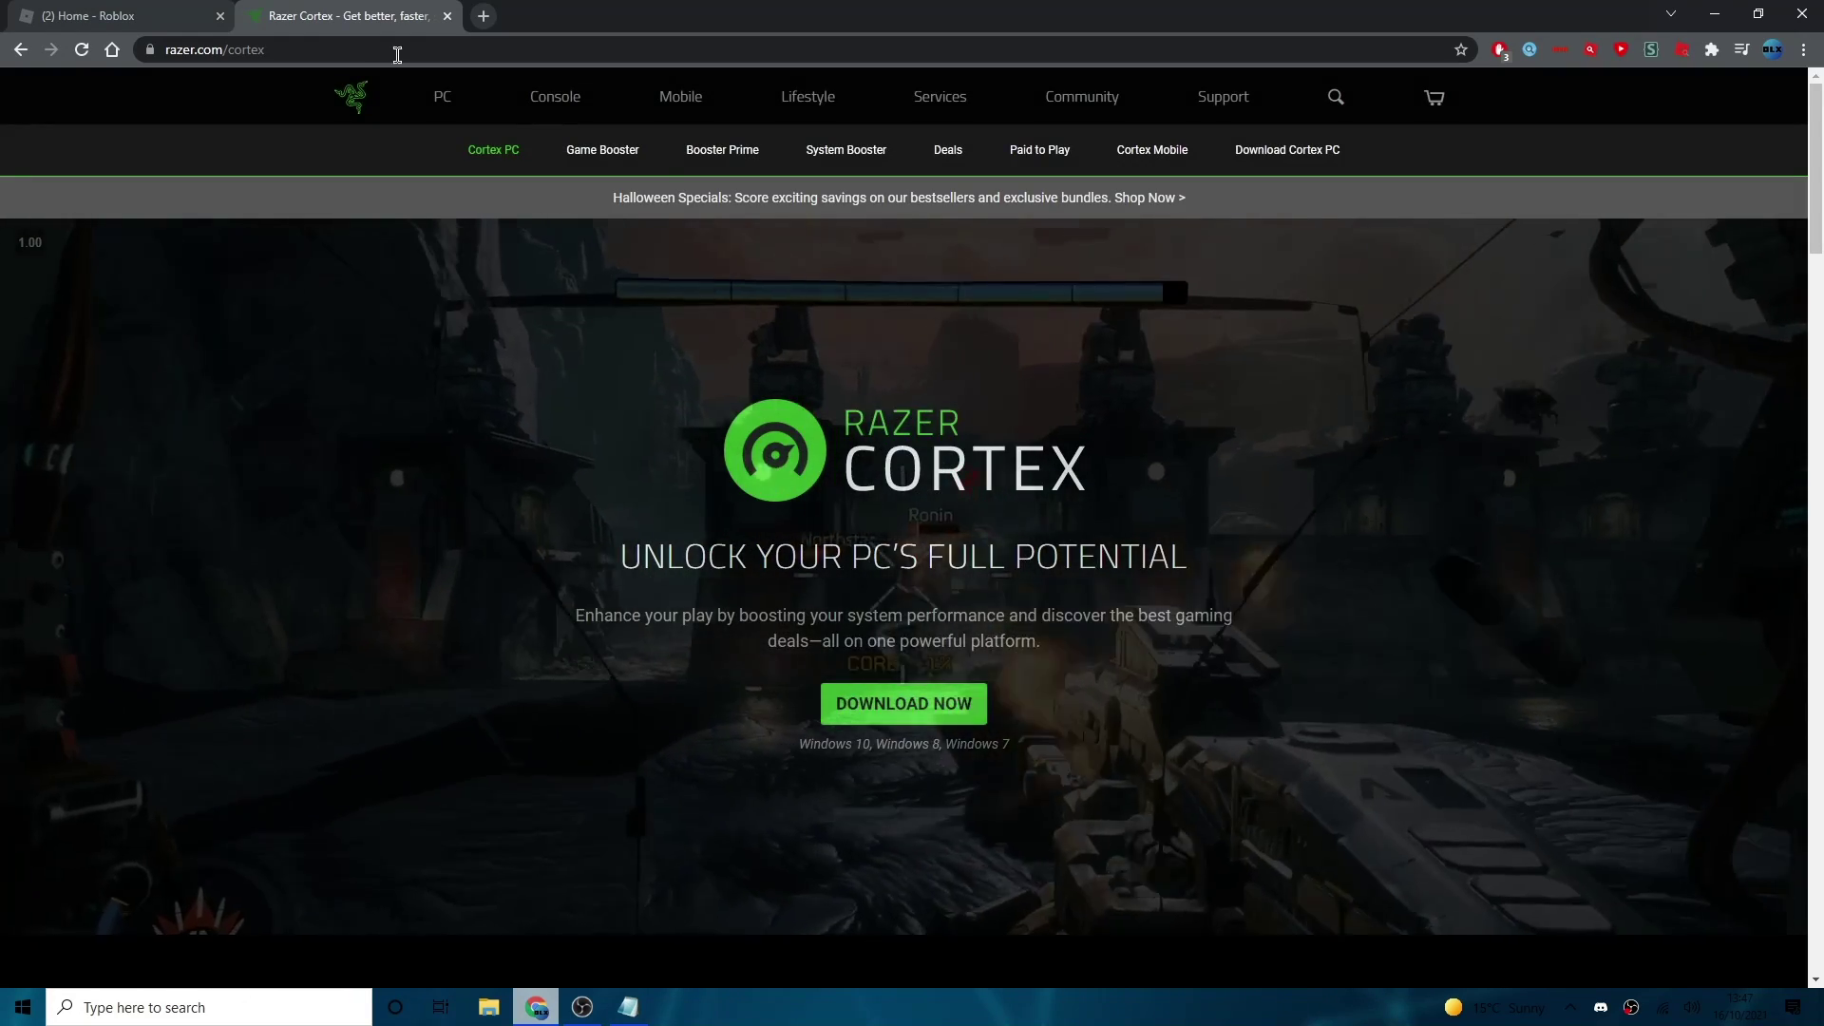
{"action": "key", "text": "ctrl+w"}
Step: Search Windows for the installed Razer Cortex and switch to it
{"action": "key", "text": "super"}
{"action": "type", "text": "raco"}
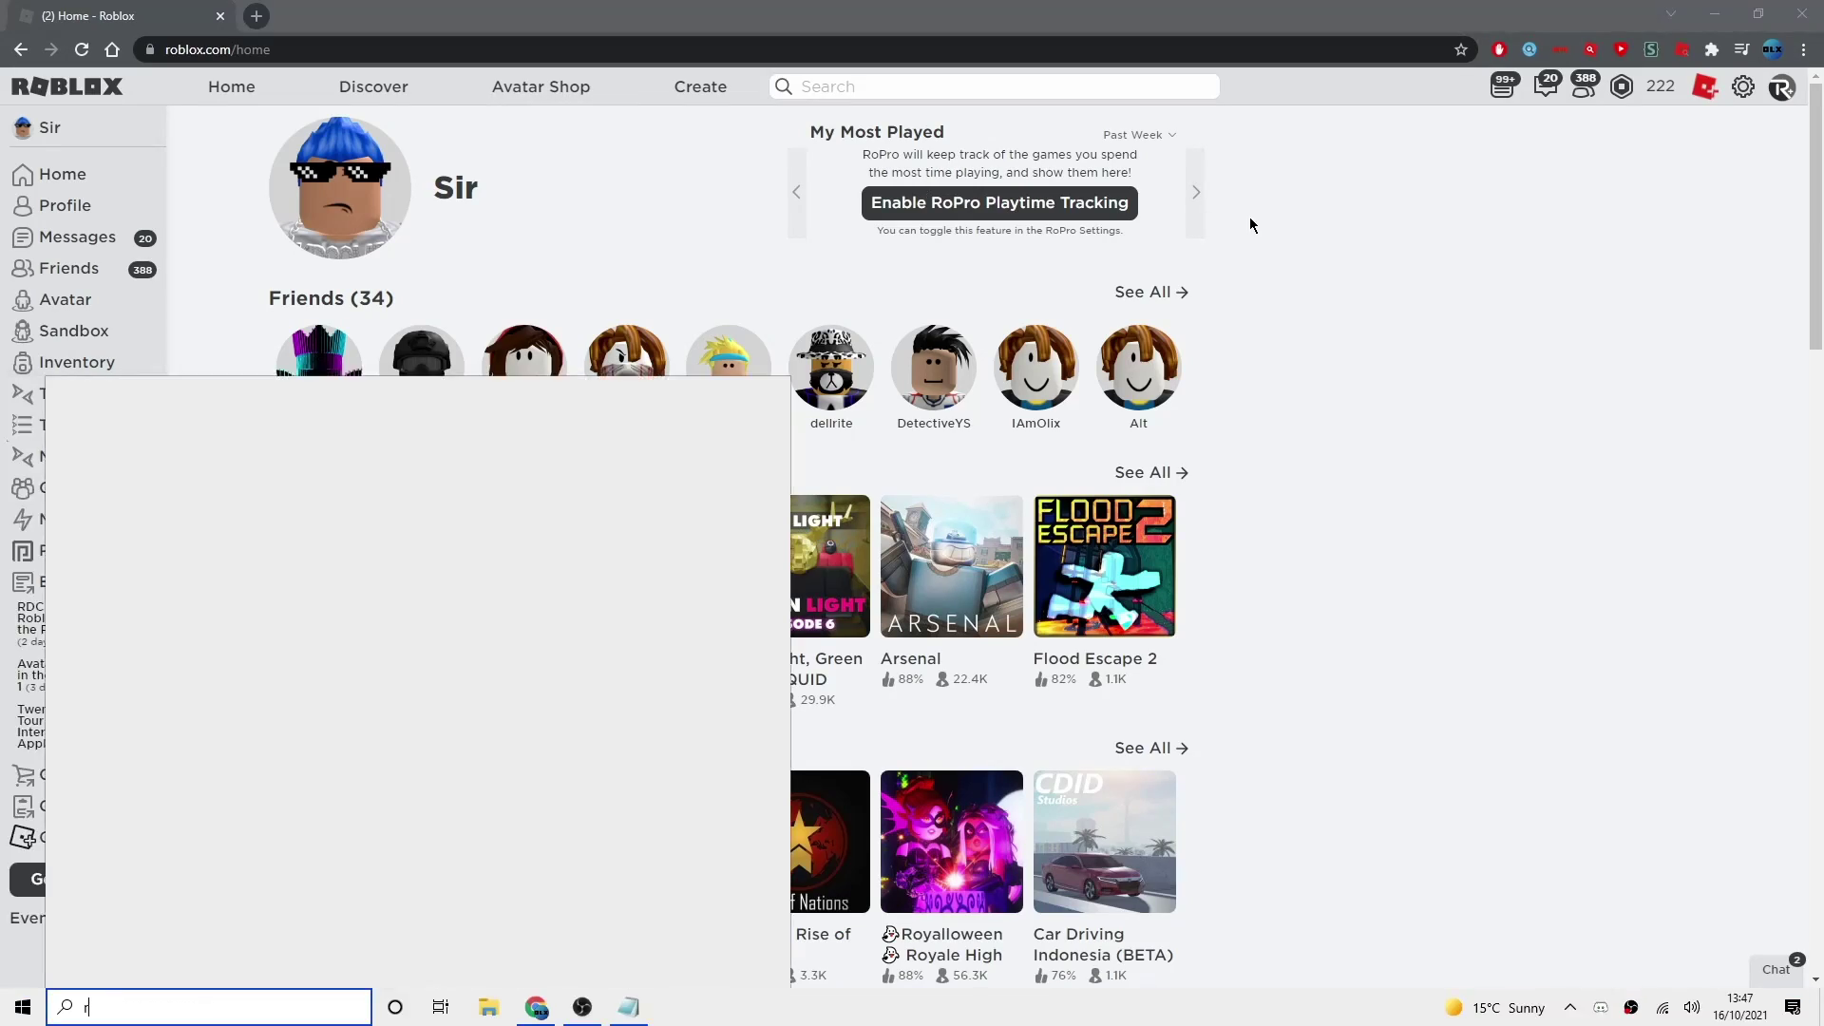
{"action": "key", "text": "BackSpace"}
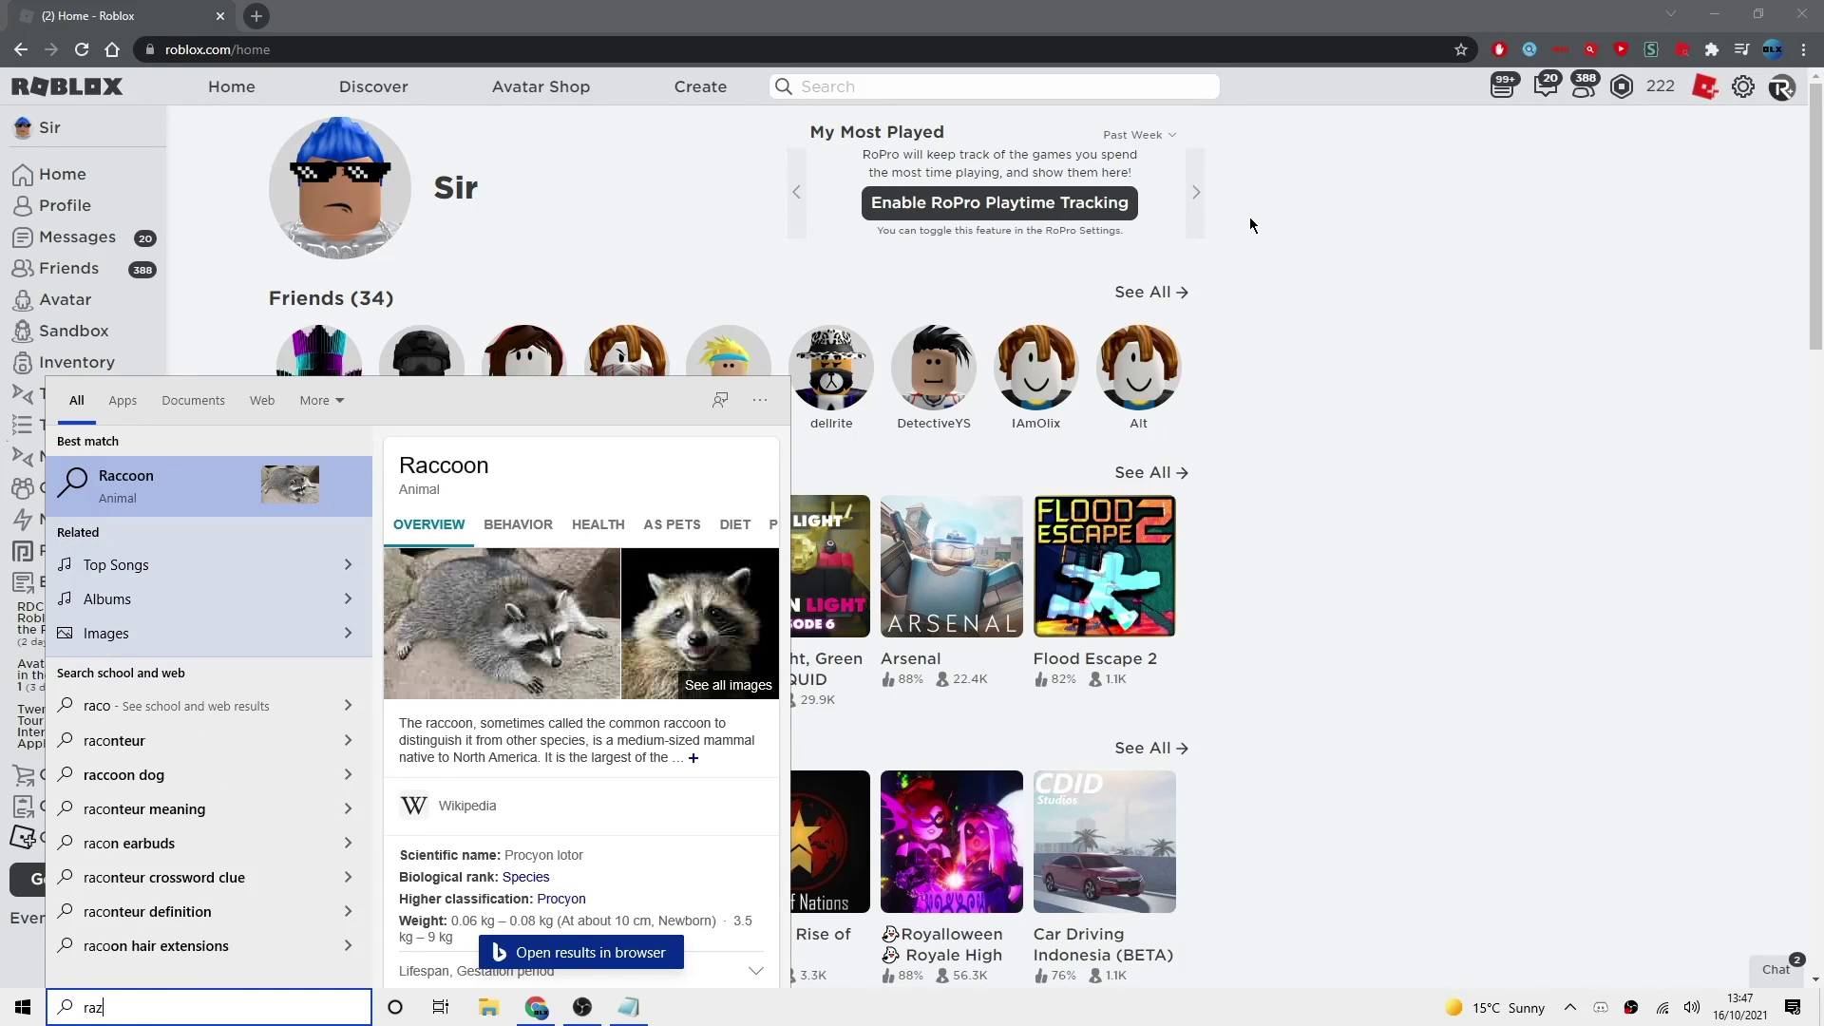
{"action": "key", "text": "Escape"}
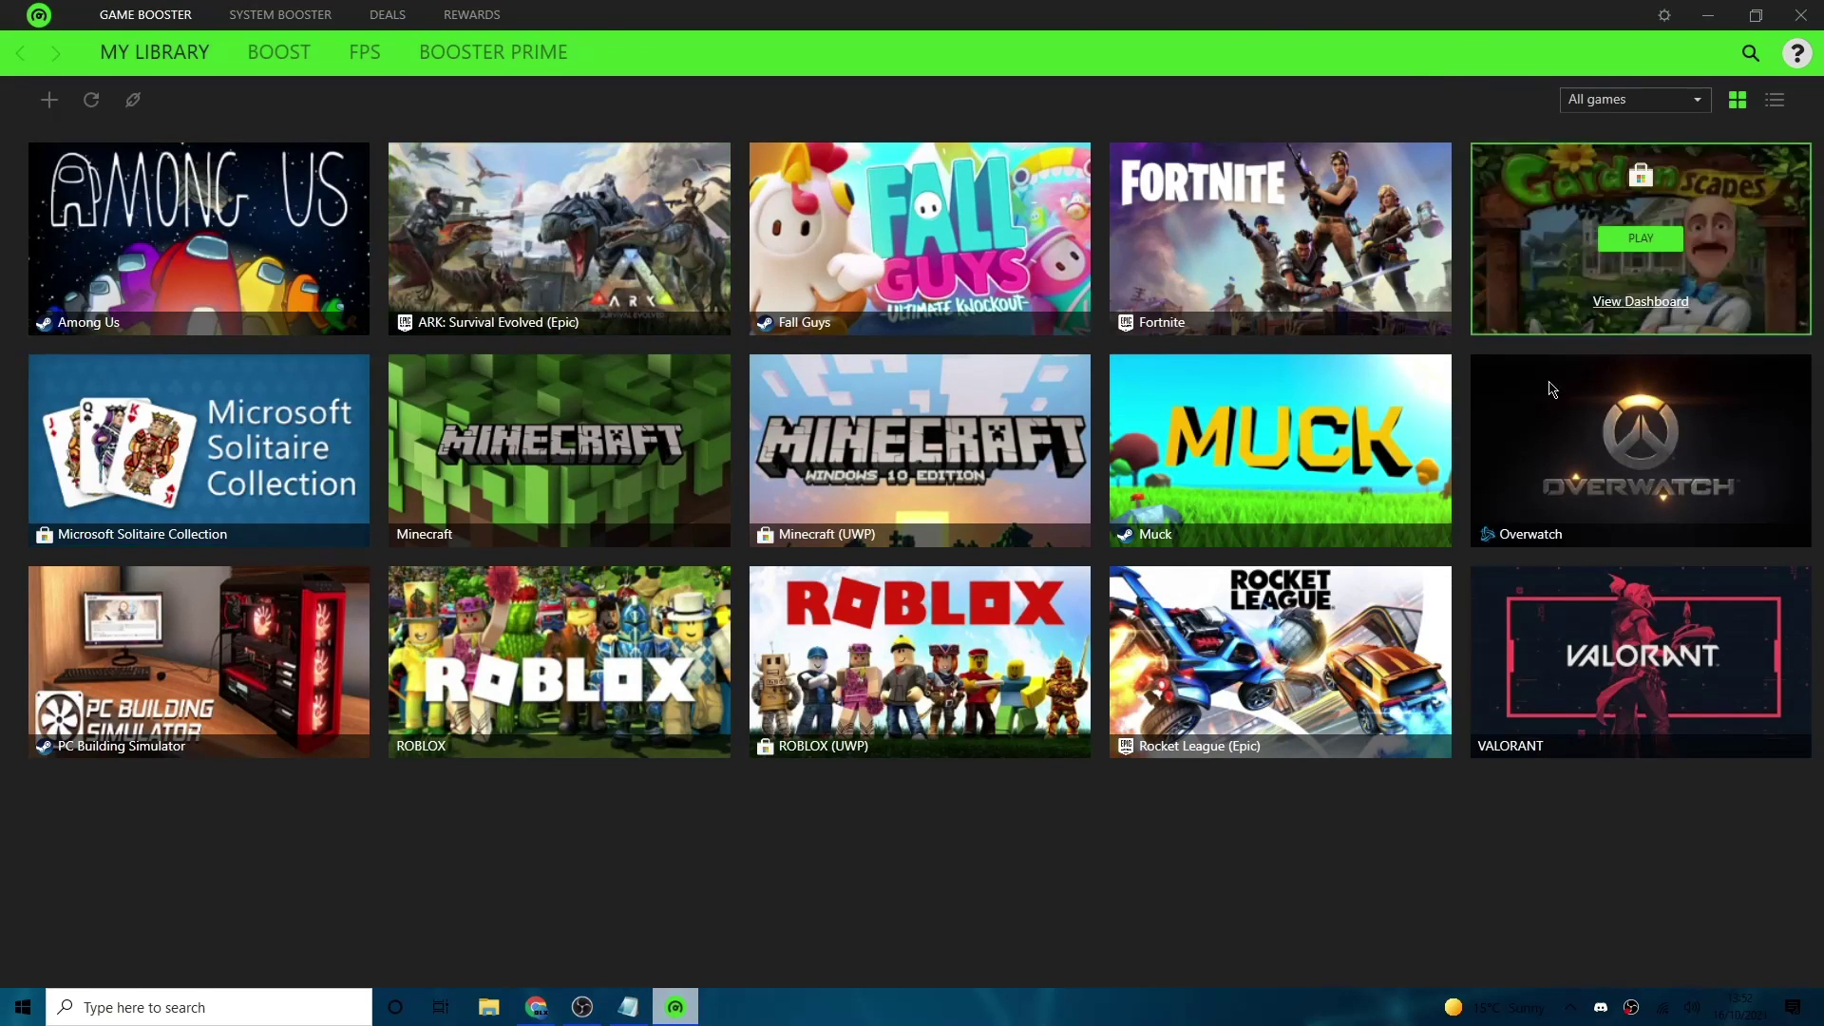
Step: Look over the Game Booster library and review the Boost optimization settings
{"action": "mouse_move", "coordinate": [1504, 636]}
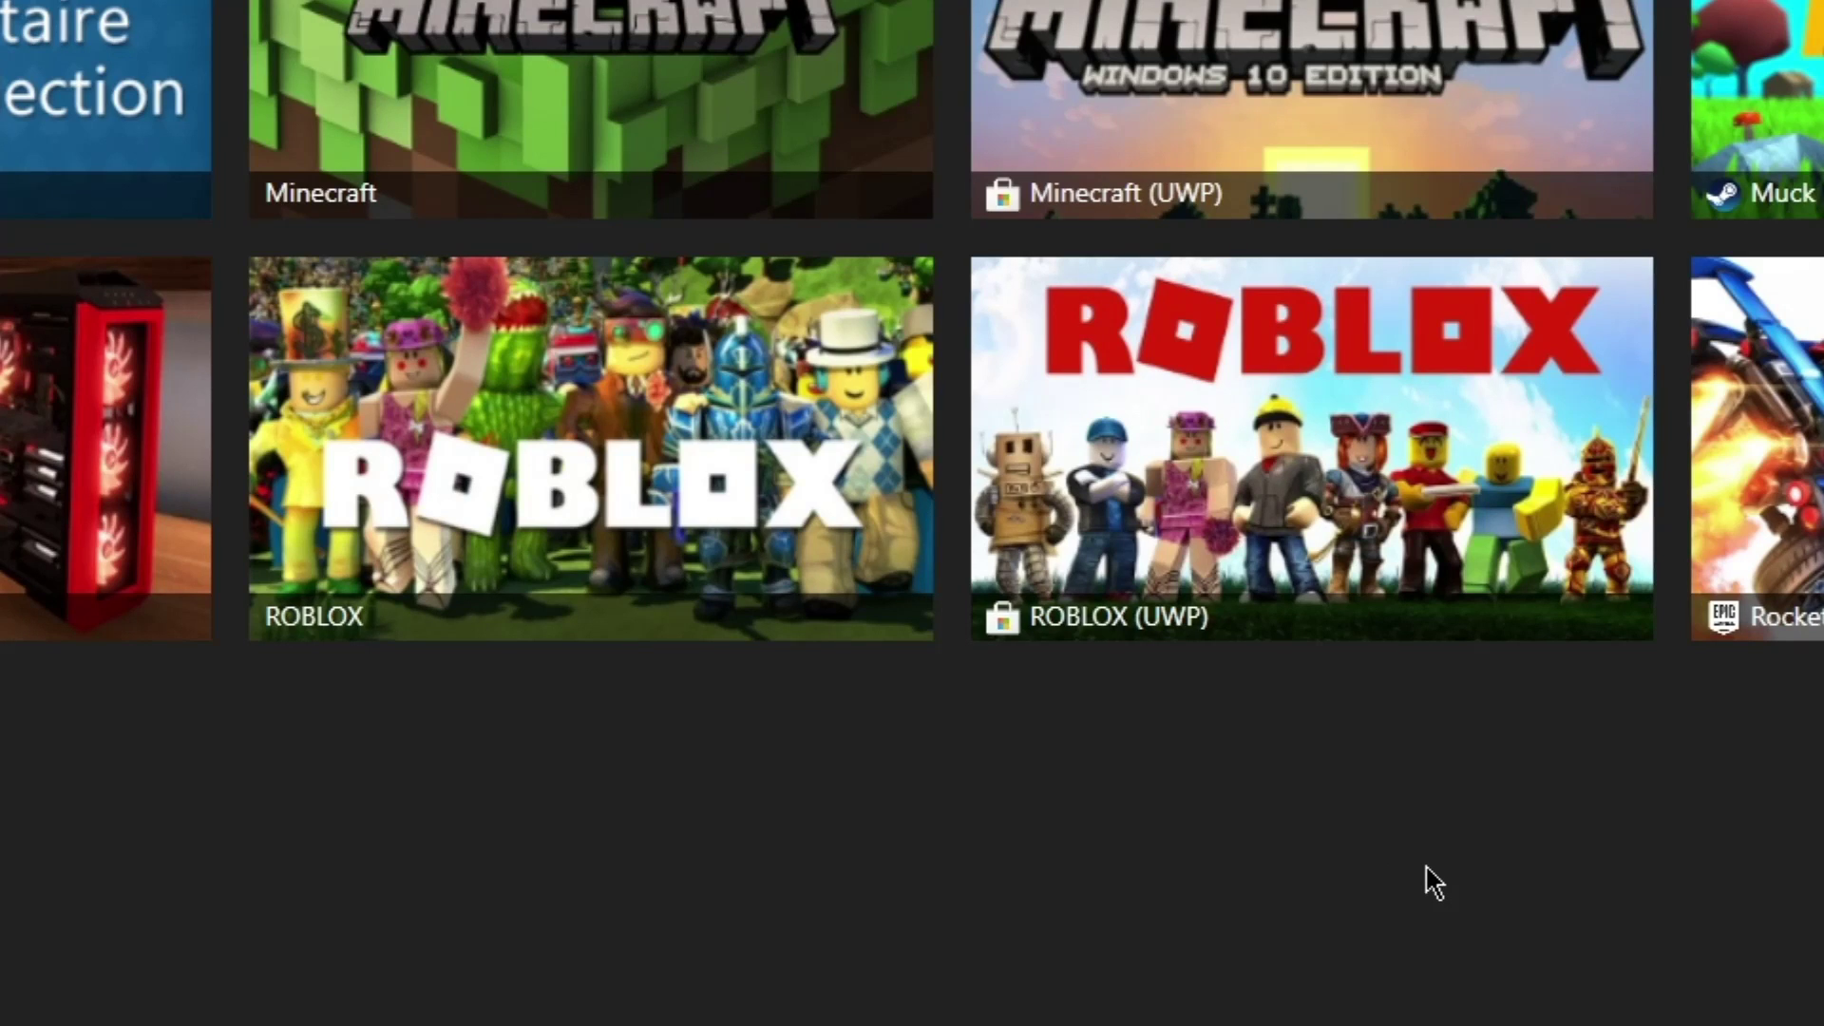
{"action": "mouse_move", "coordinate": [584, 539]}
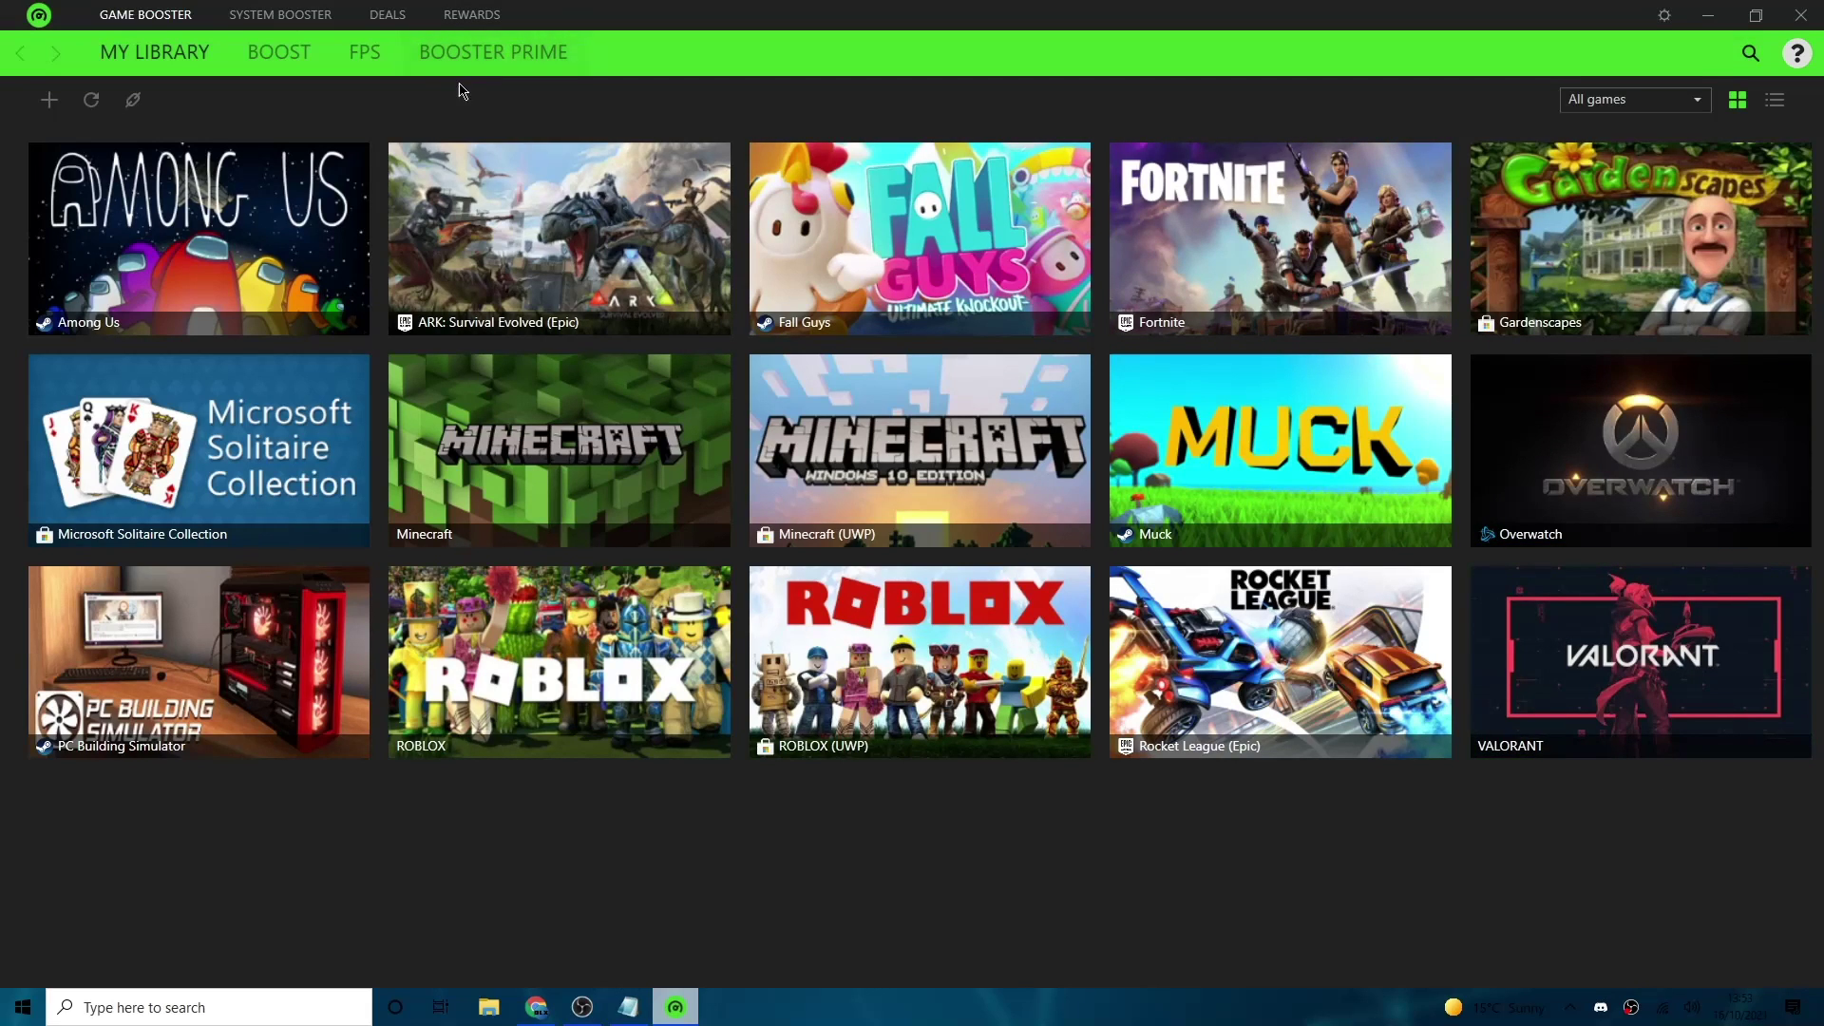
{"action": "mouse_move", "coordinate": [904, 188]}
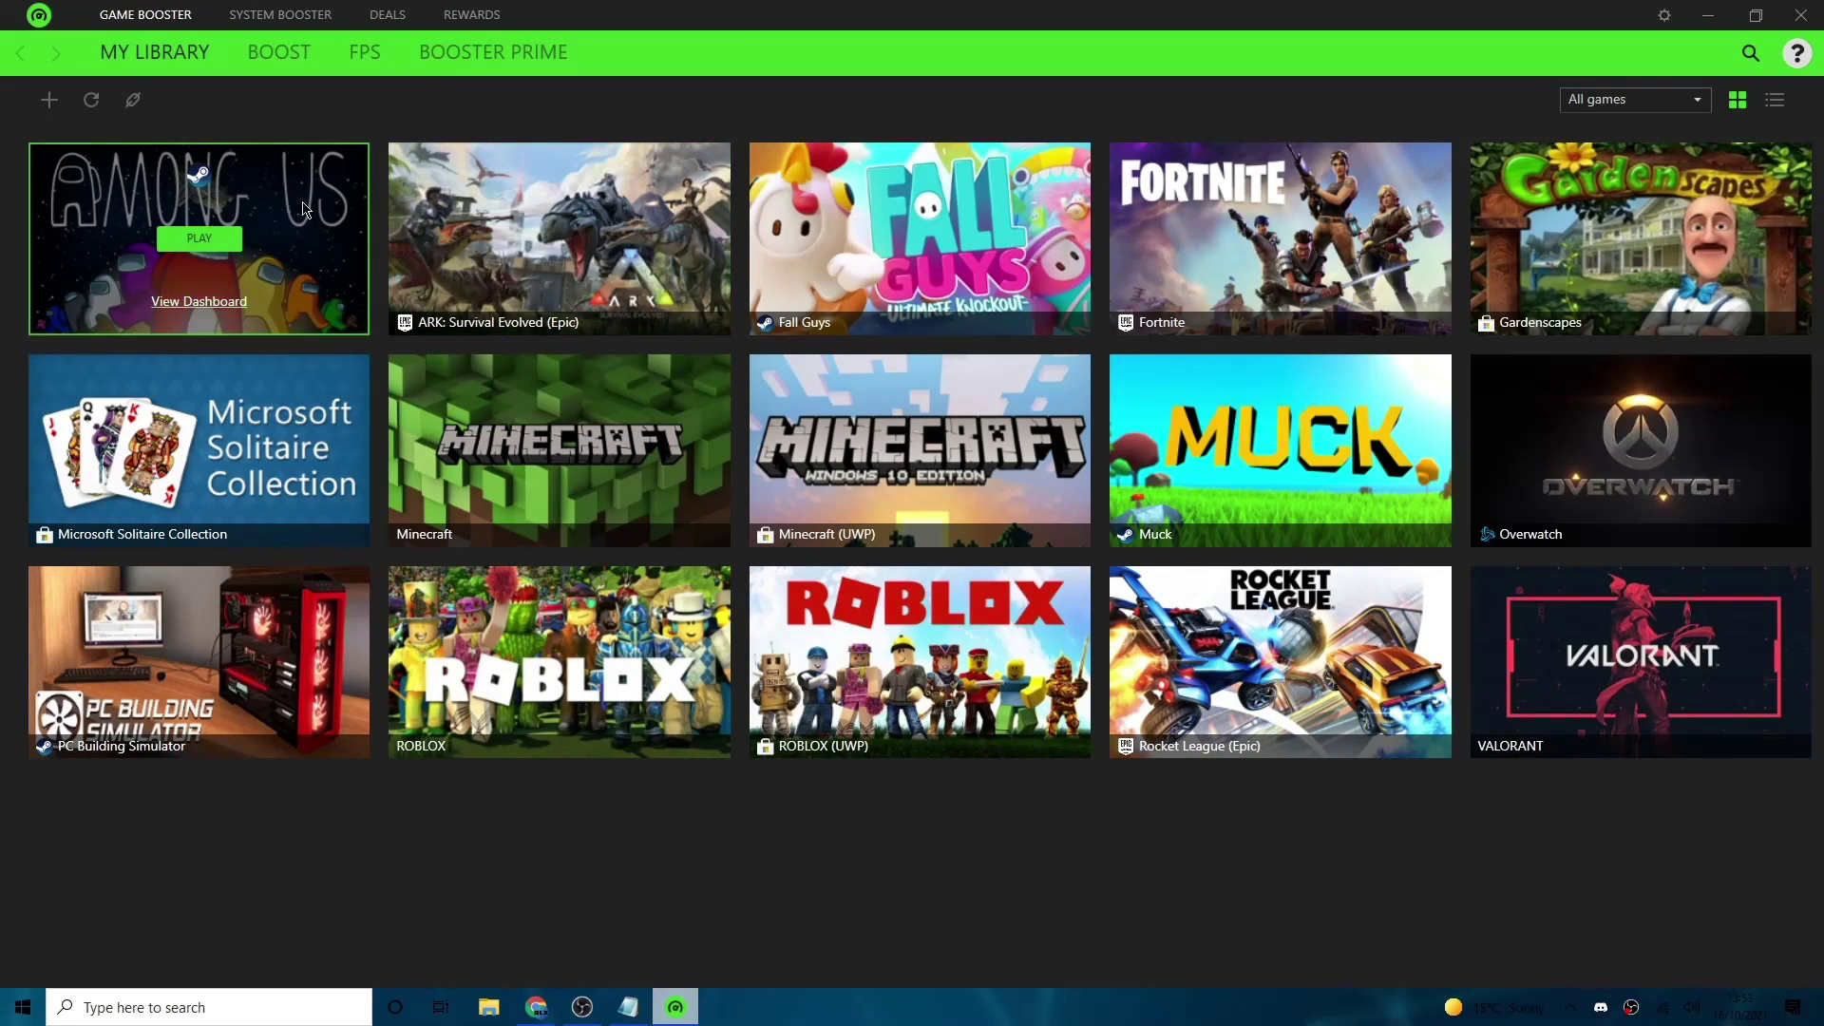
{"action": "mouse_move", "coordinate": [1283, 243]}
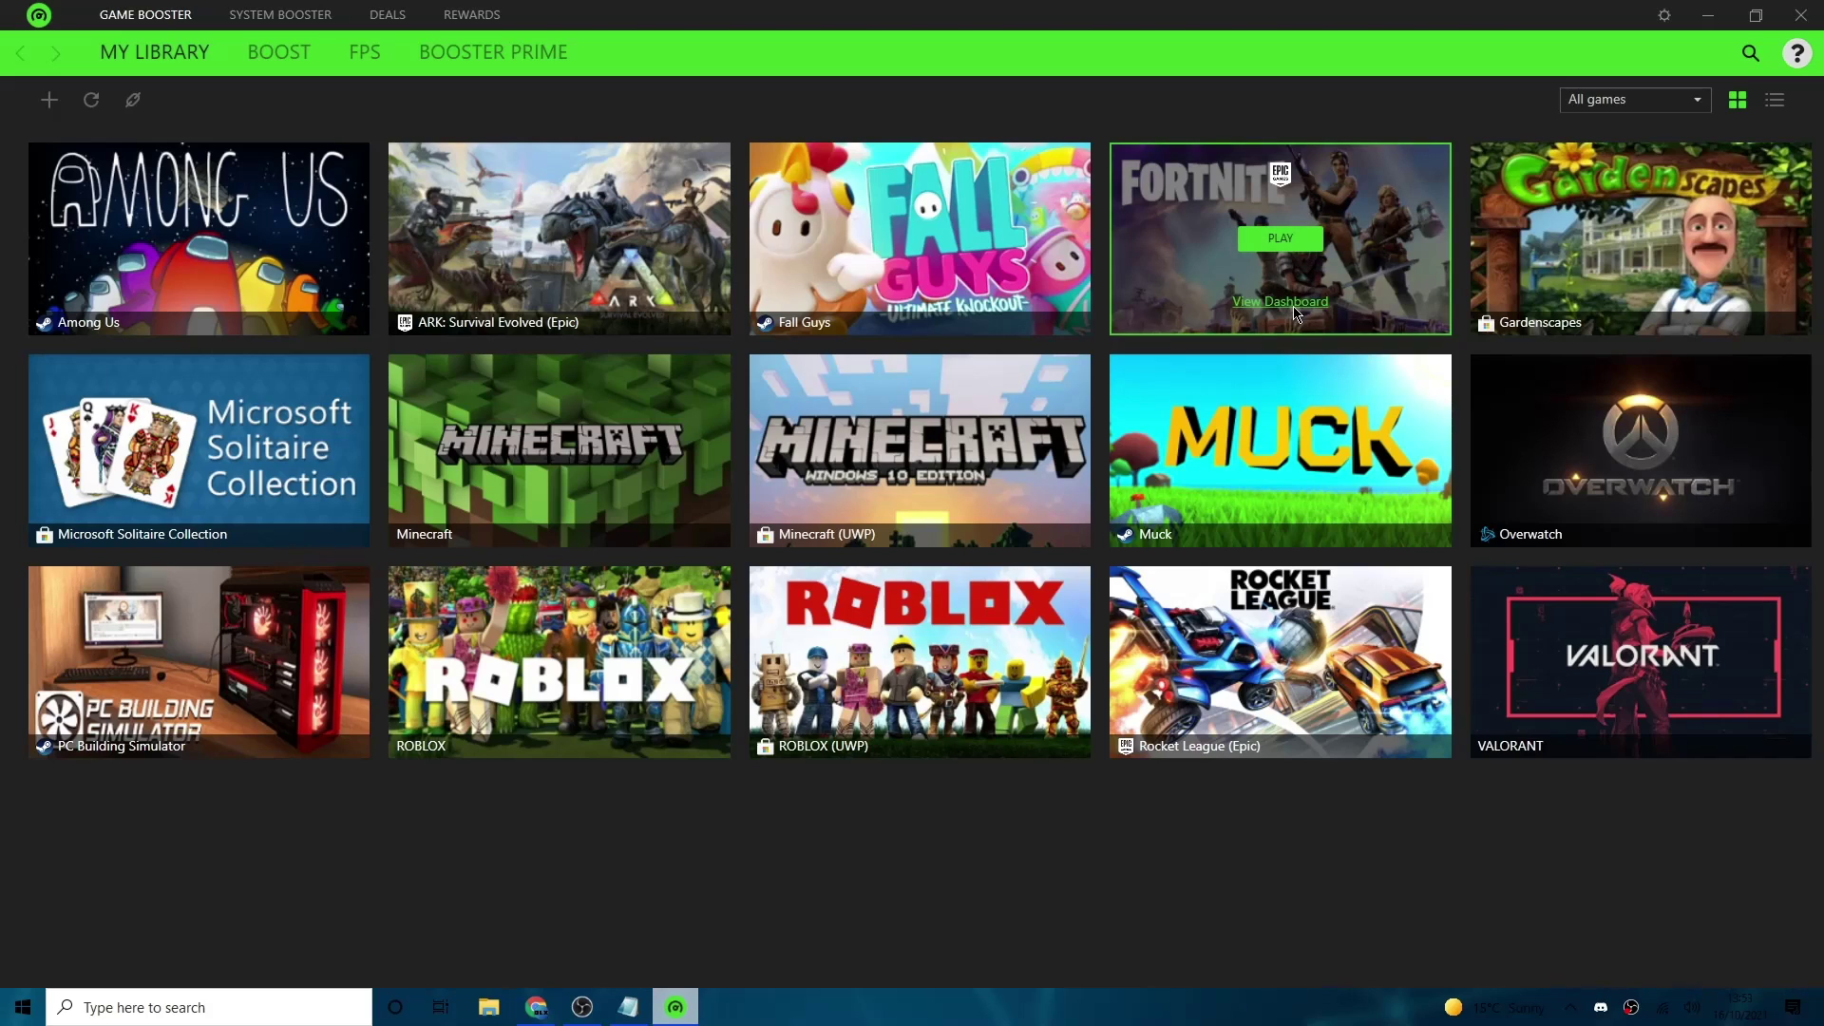
{"action": "left_click", "coordinate": [312, 66]}
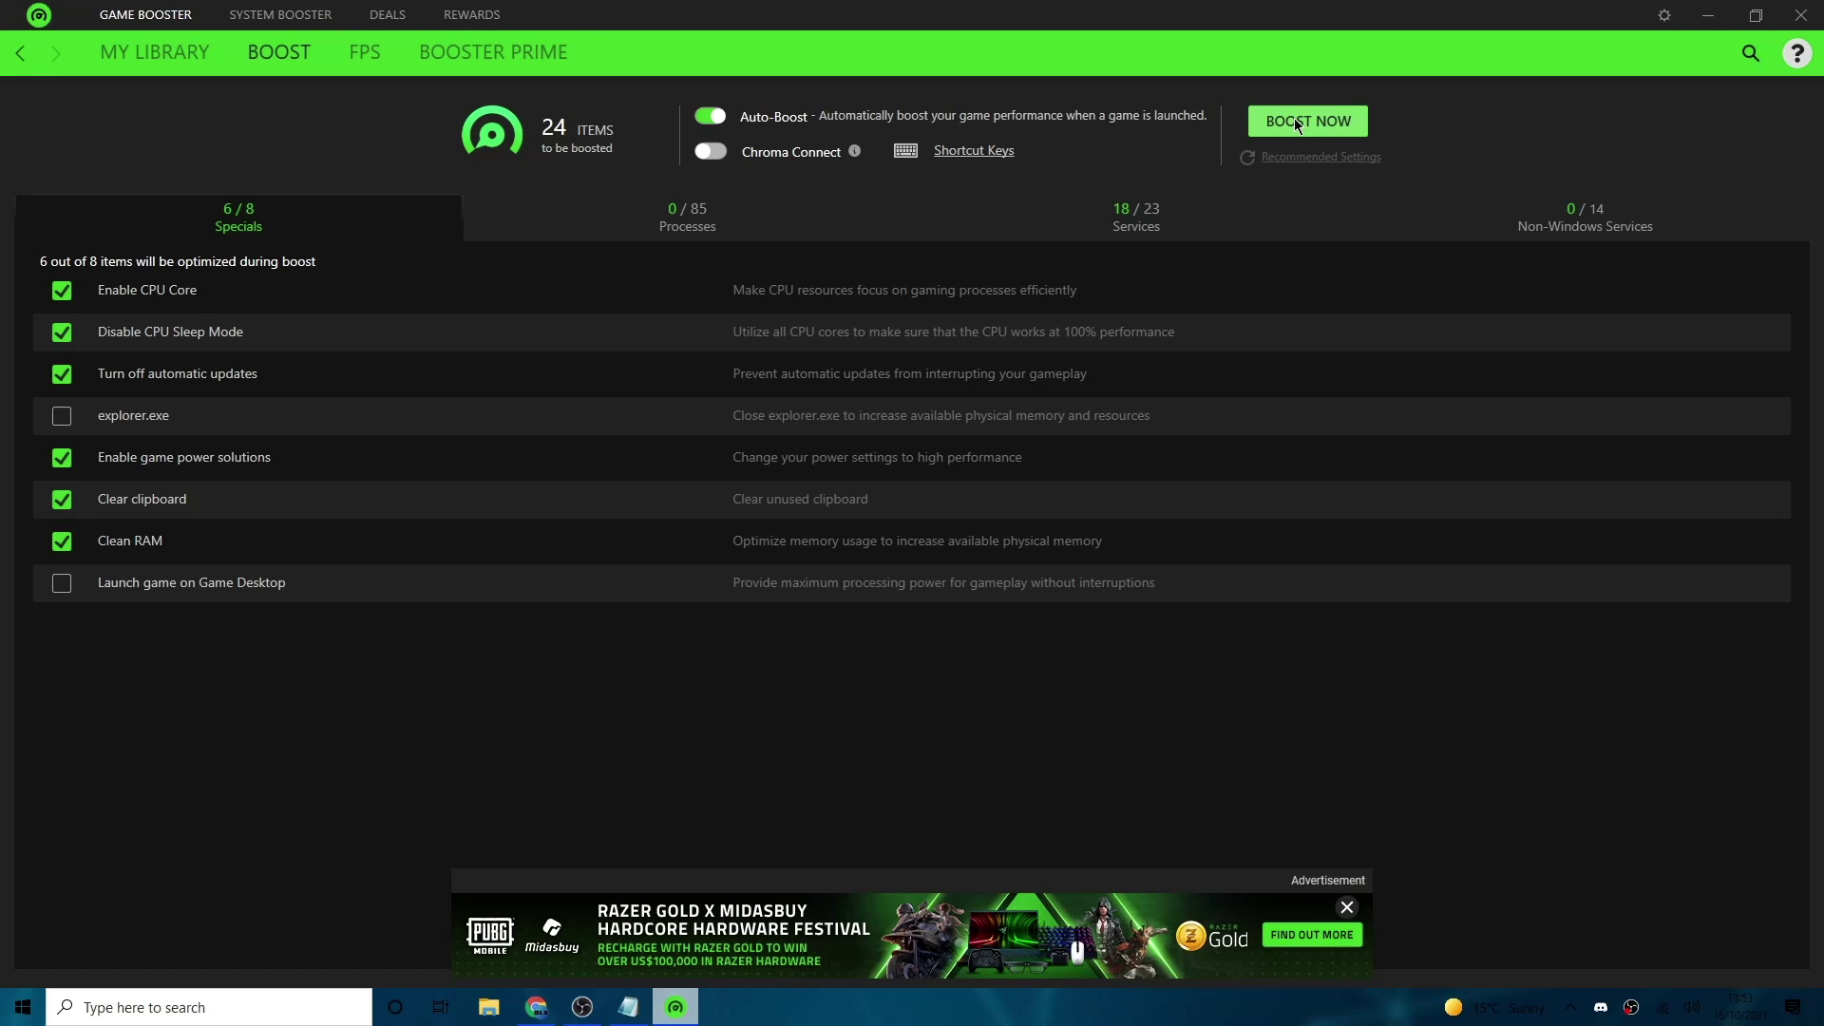
{"action": "left_click", "coordinate": [154, 53]}
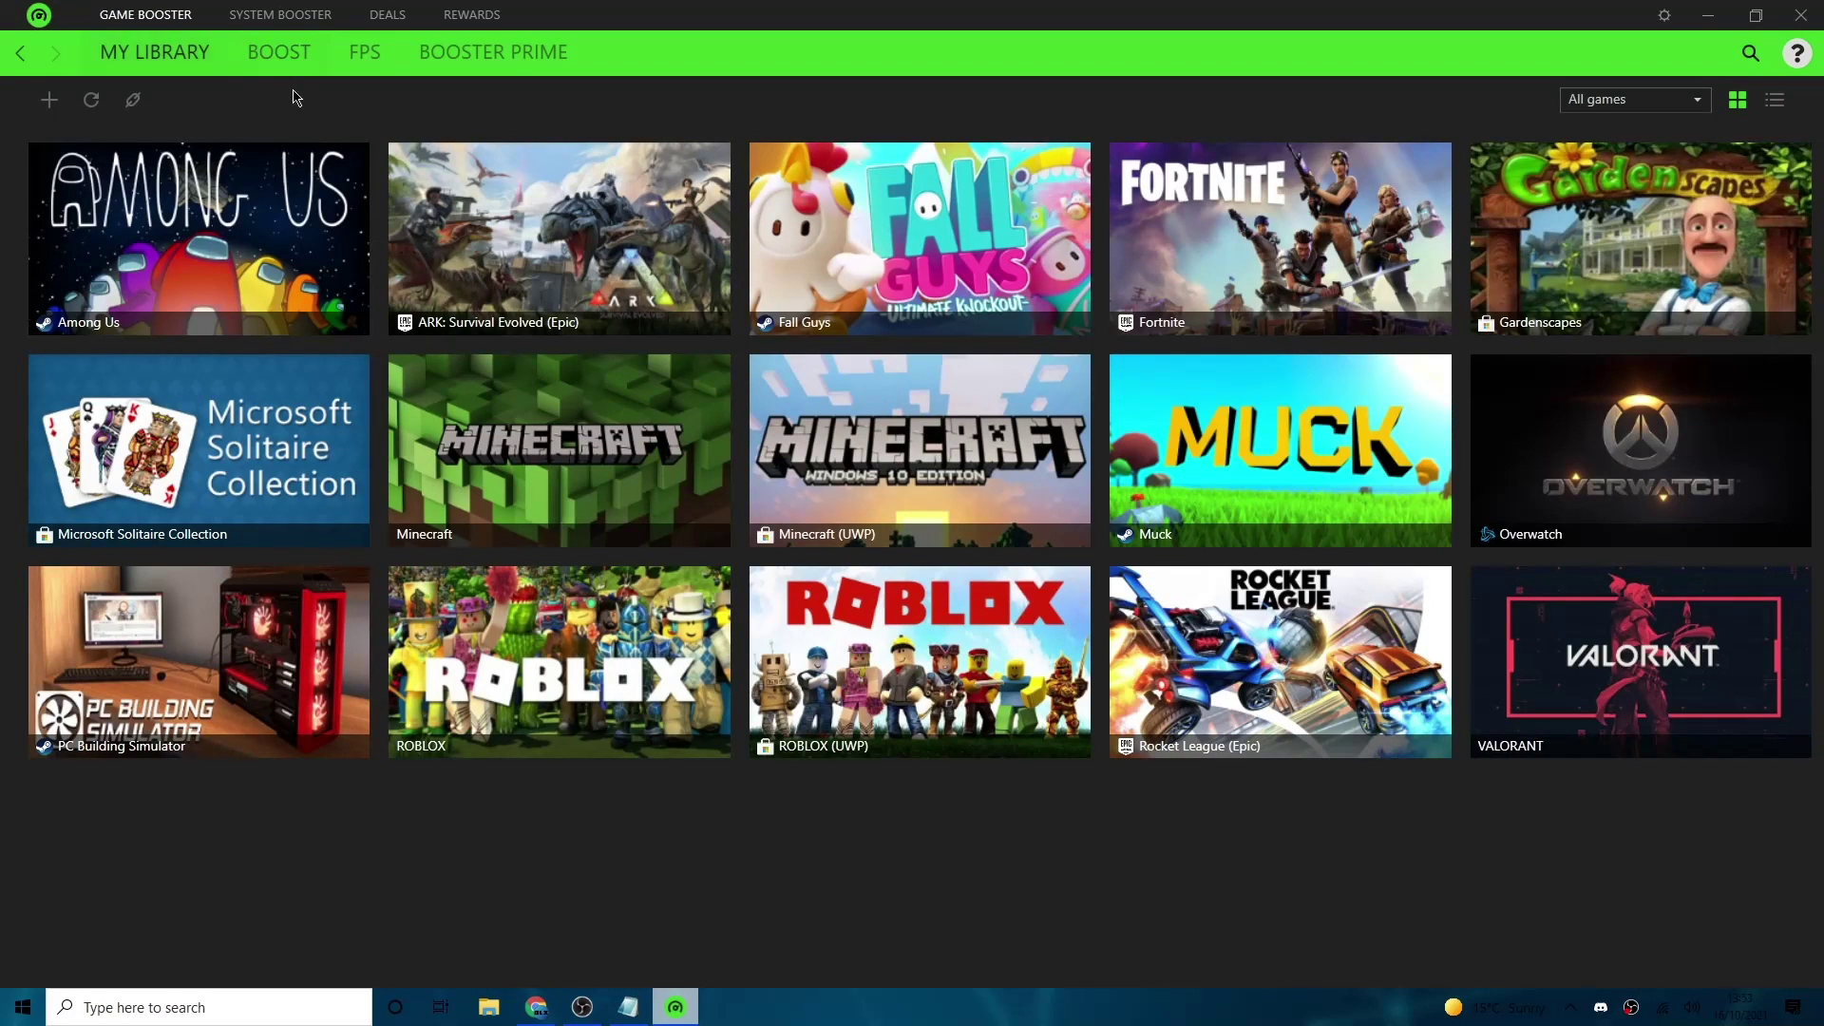
Step: Scan the PC with System Booster, exclude Defrag Games and Speed Up, and start the optimization
{"action": "left_click", "coordinate": [291, 17]}
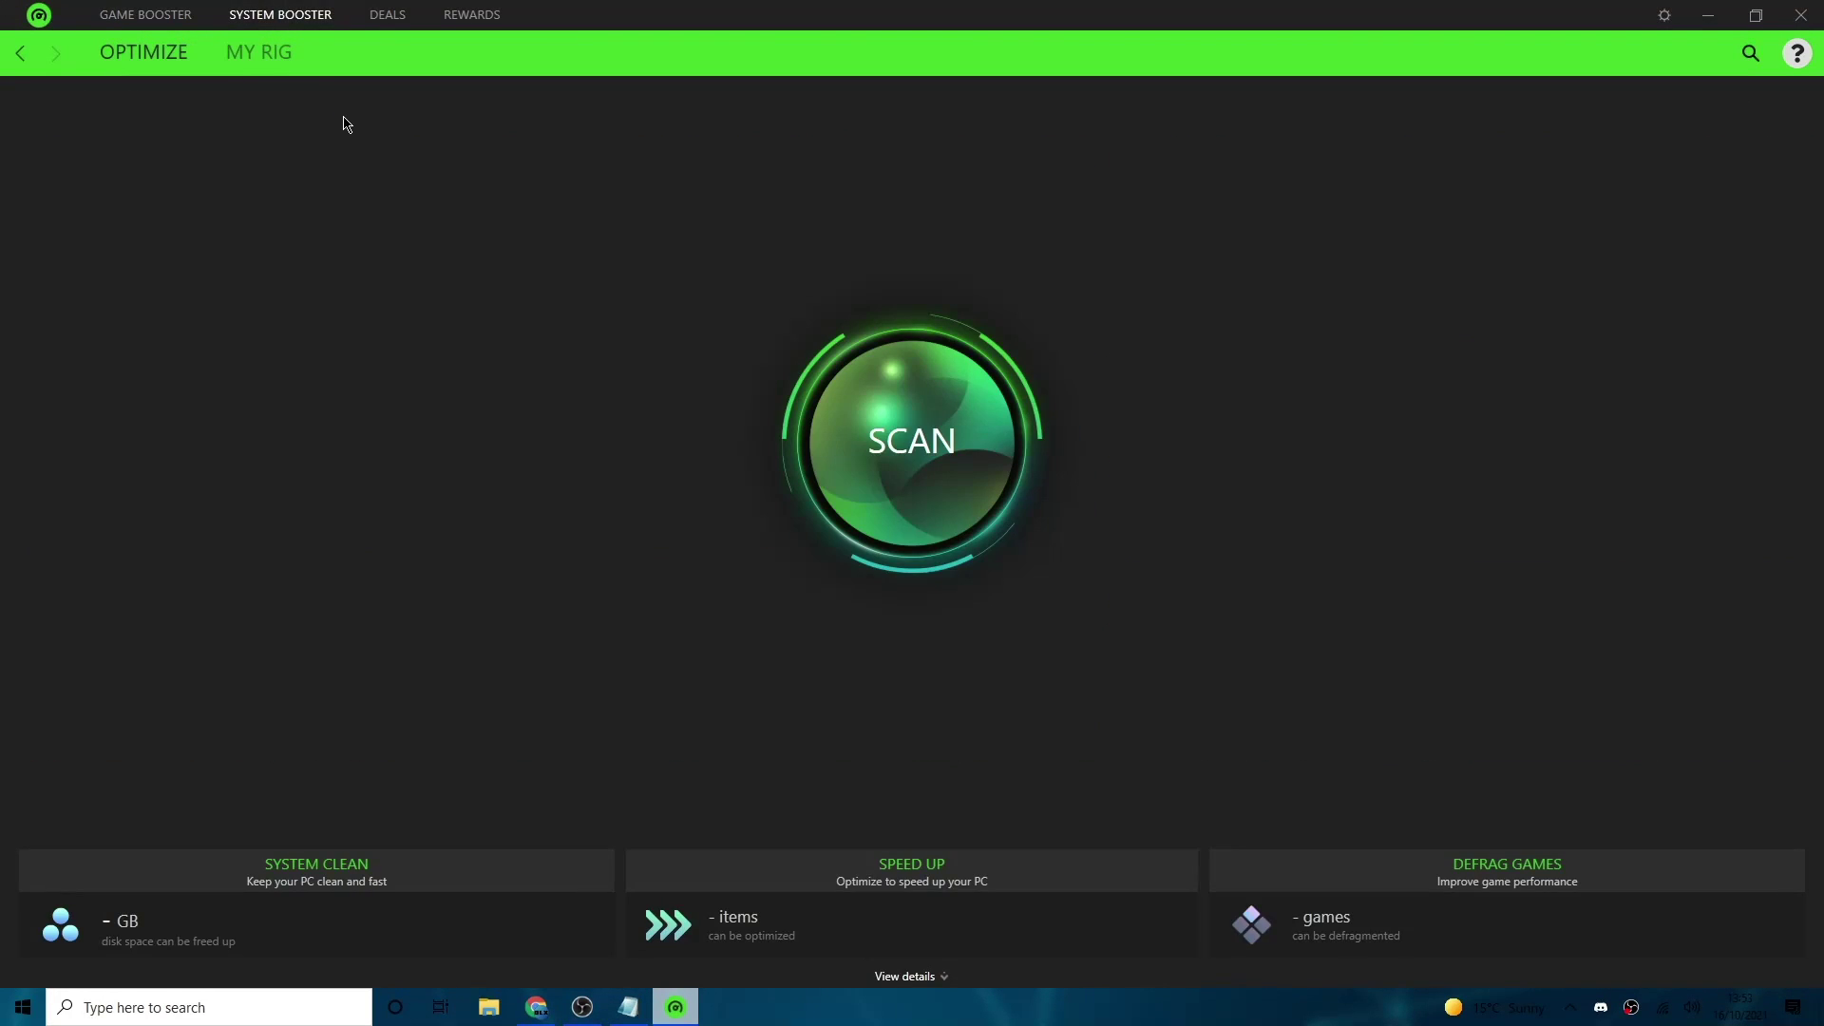
{"action": "left_click", "coordinate": [935, 456]}
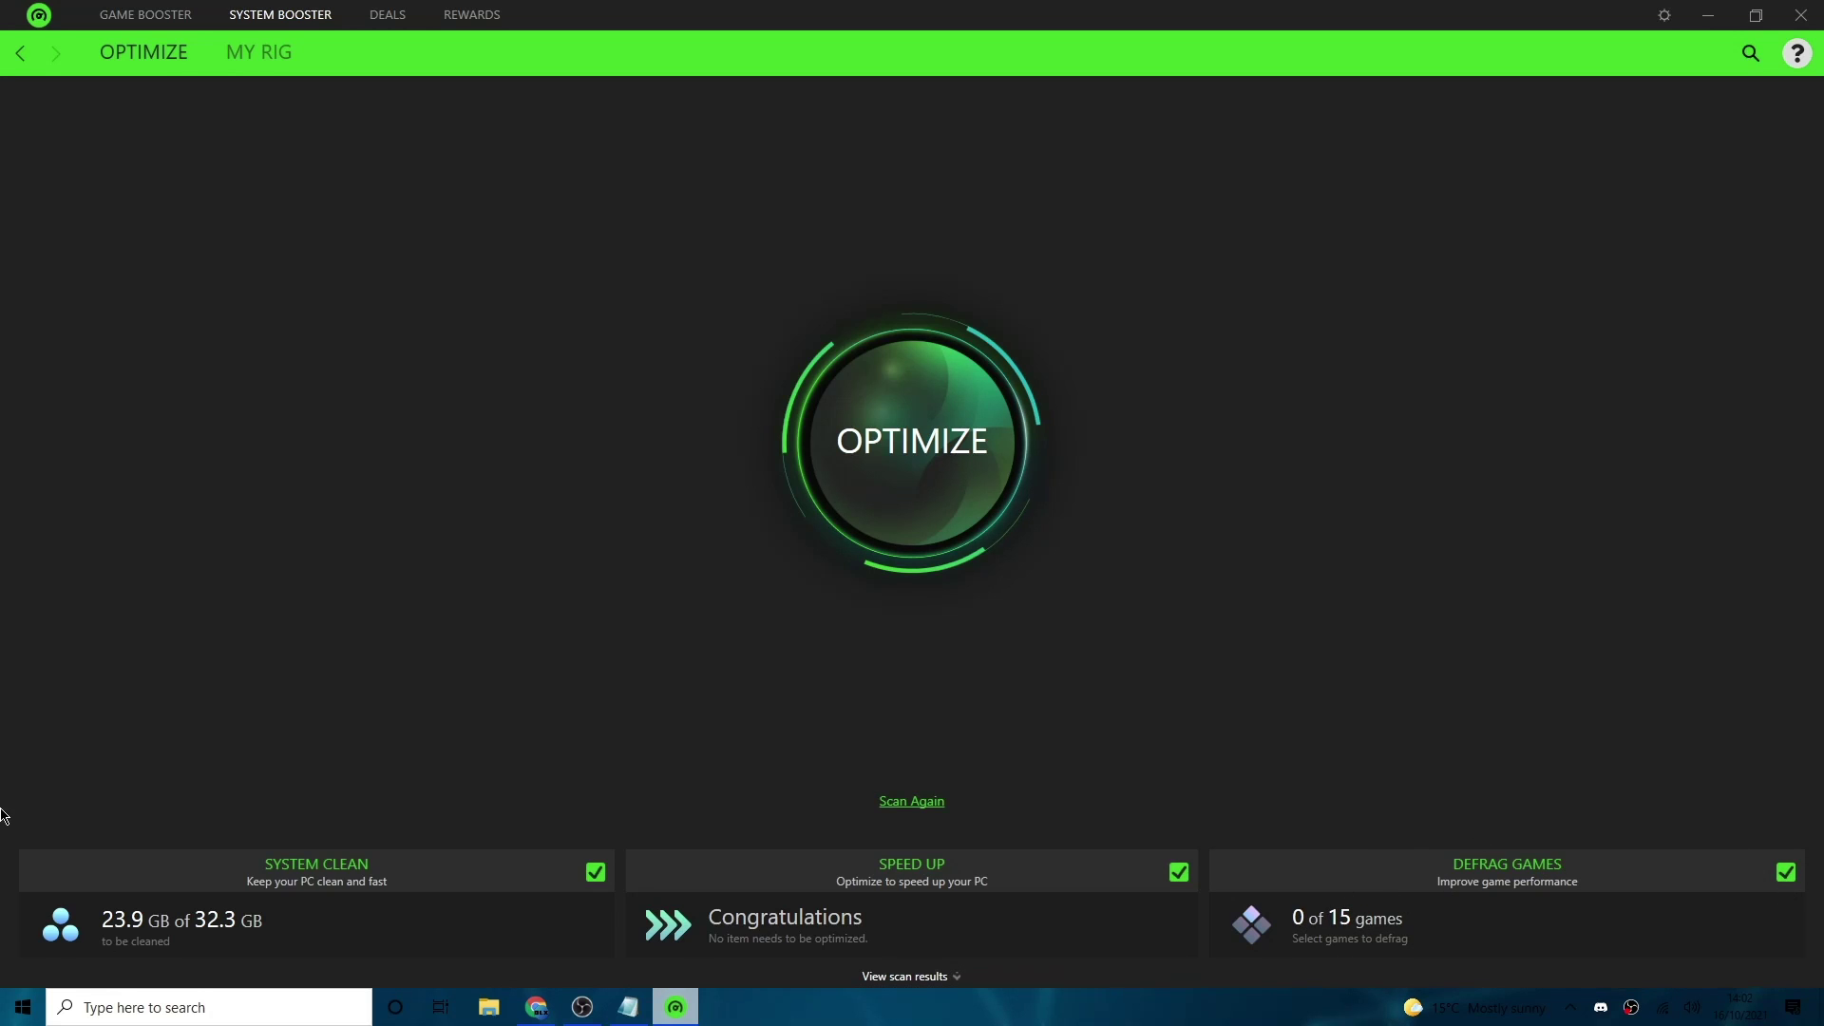
{"action": "left_click", "coordinate": [1786, 873]}
{"action": "left_click", "coordinate": [1180, 875]}
{"action": "left_click", "coordinate": [1077, 486]}
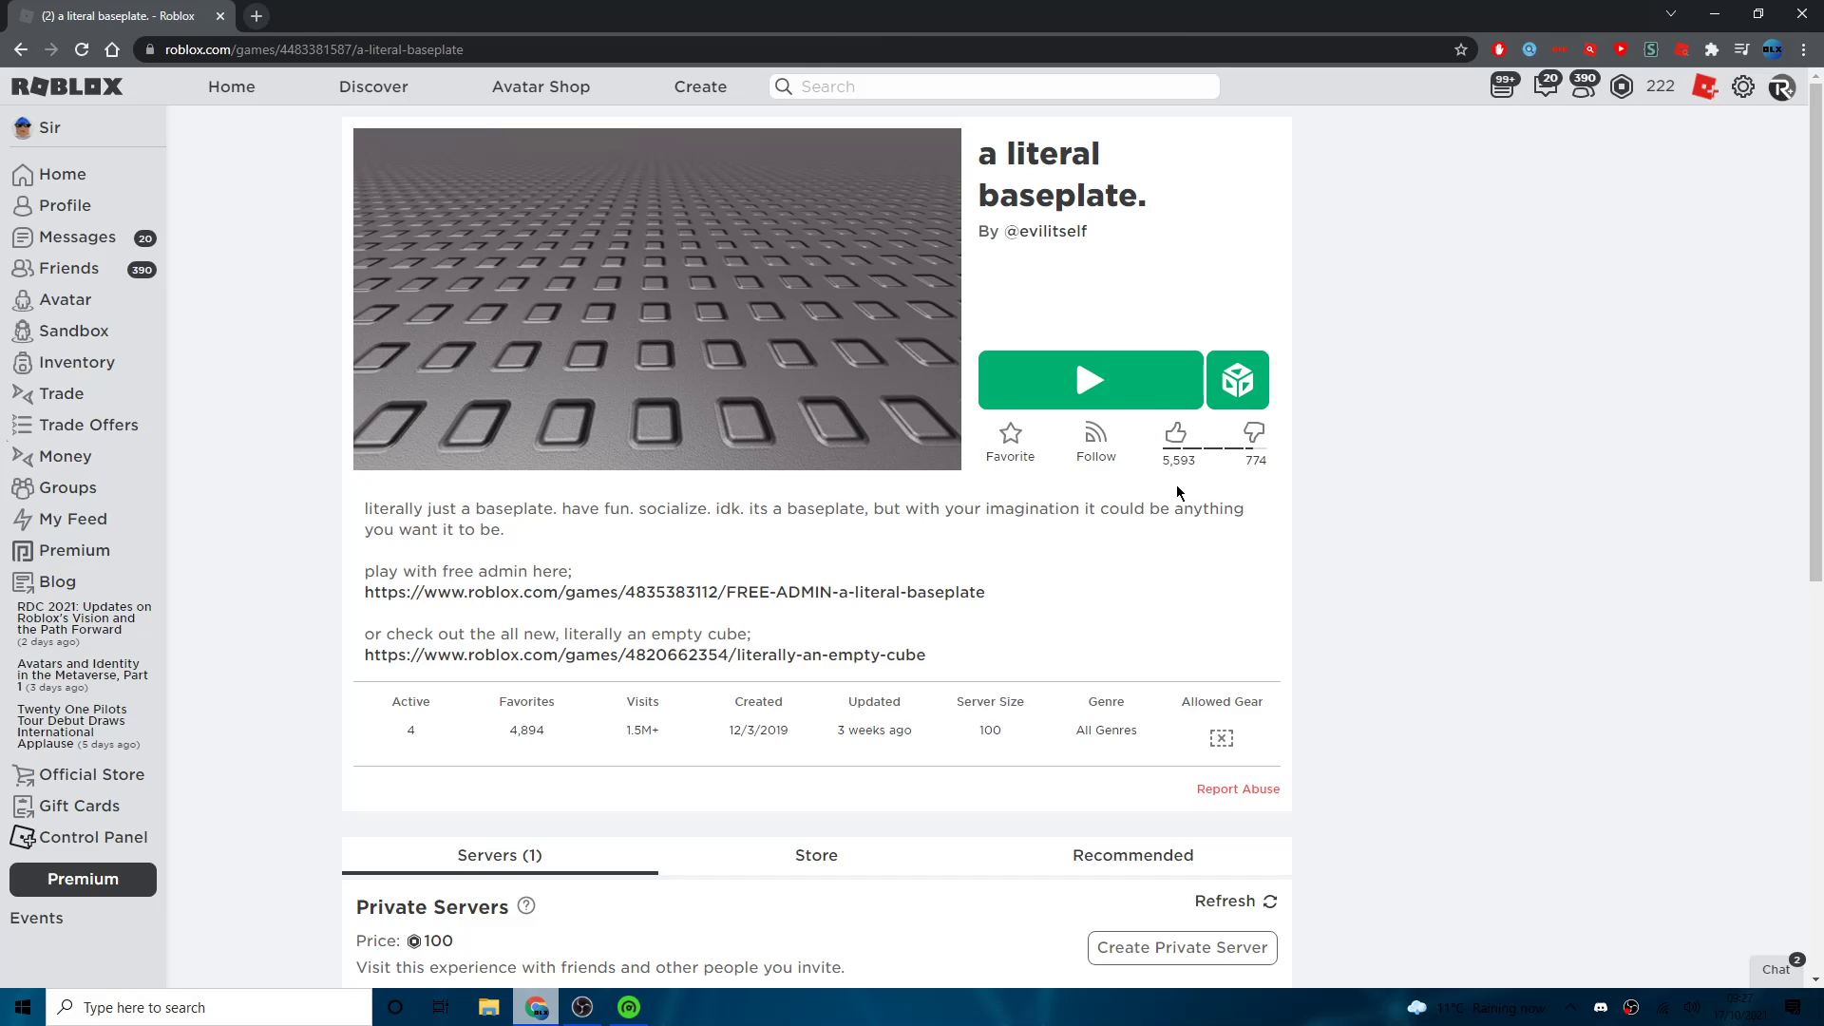
Step: Launch the Roblox experience "a literal baseplate." from its page
{"action": "left_click", "coordinate": [1124, 384]}
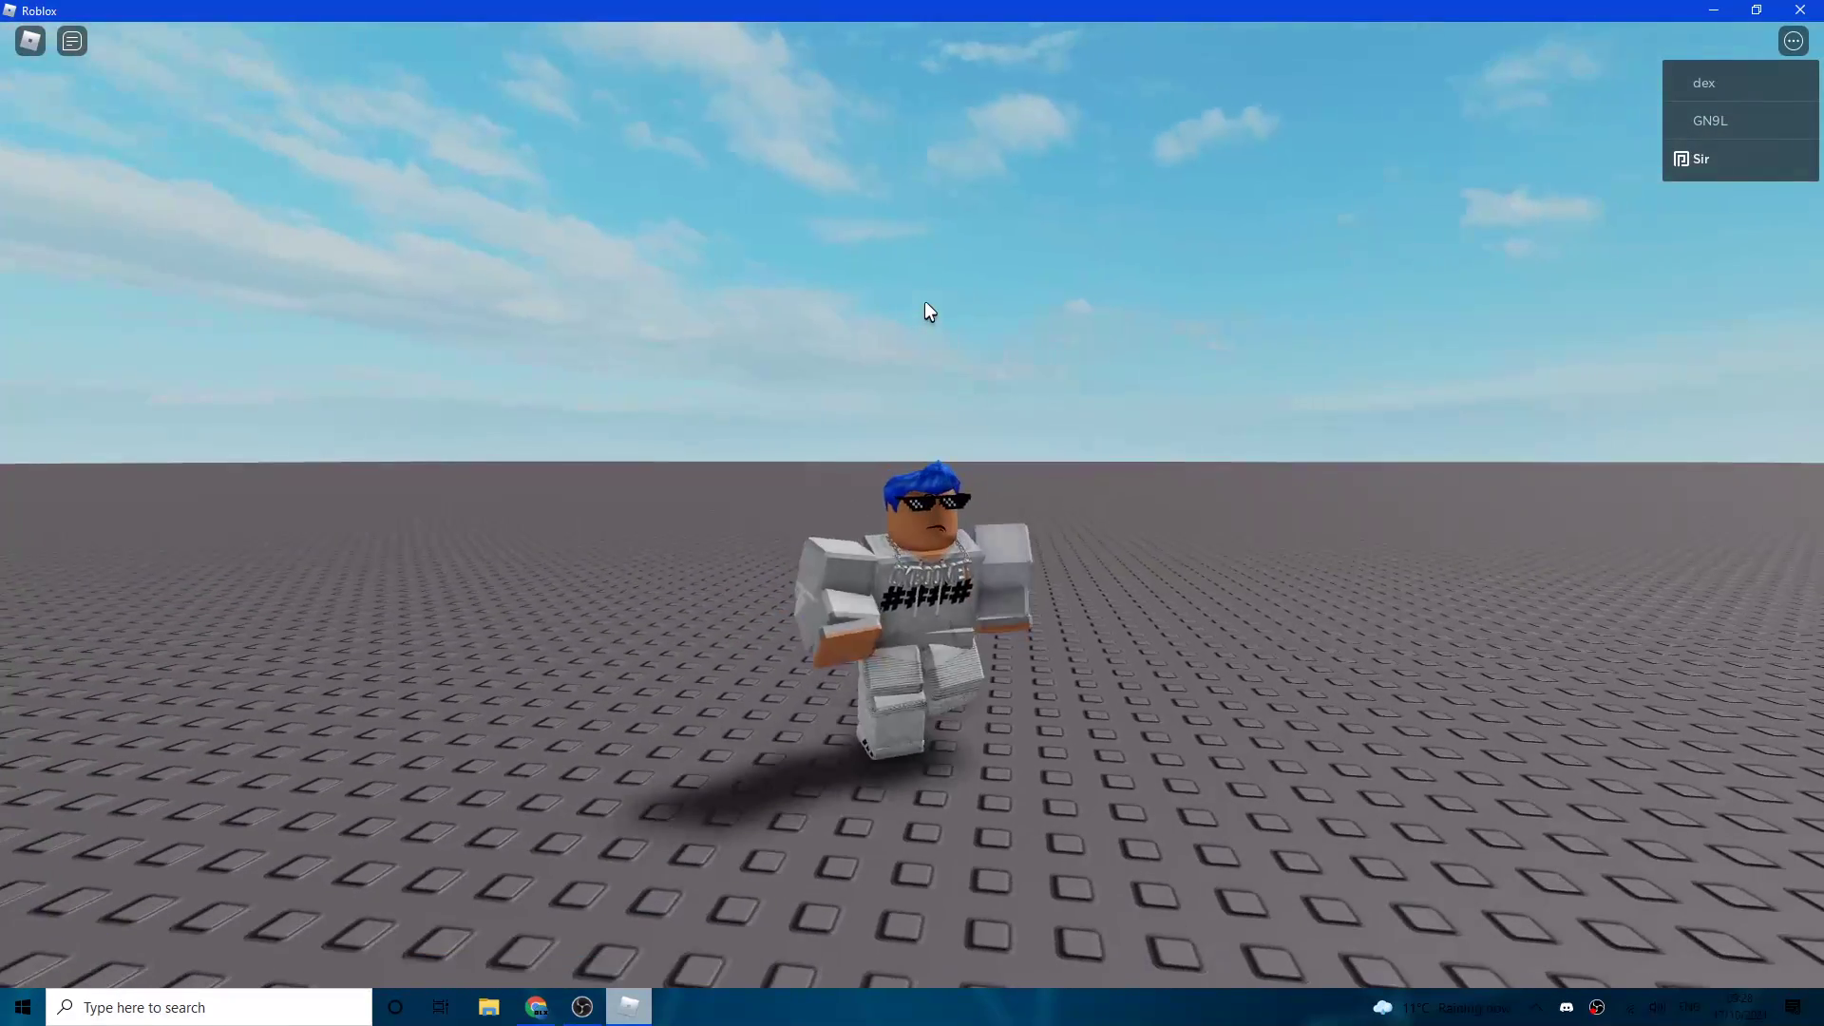
{"action": "scroll", "coordinate": [921, 304], "scroll_direction": "up", "scroll_amount": 3}
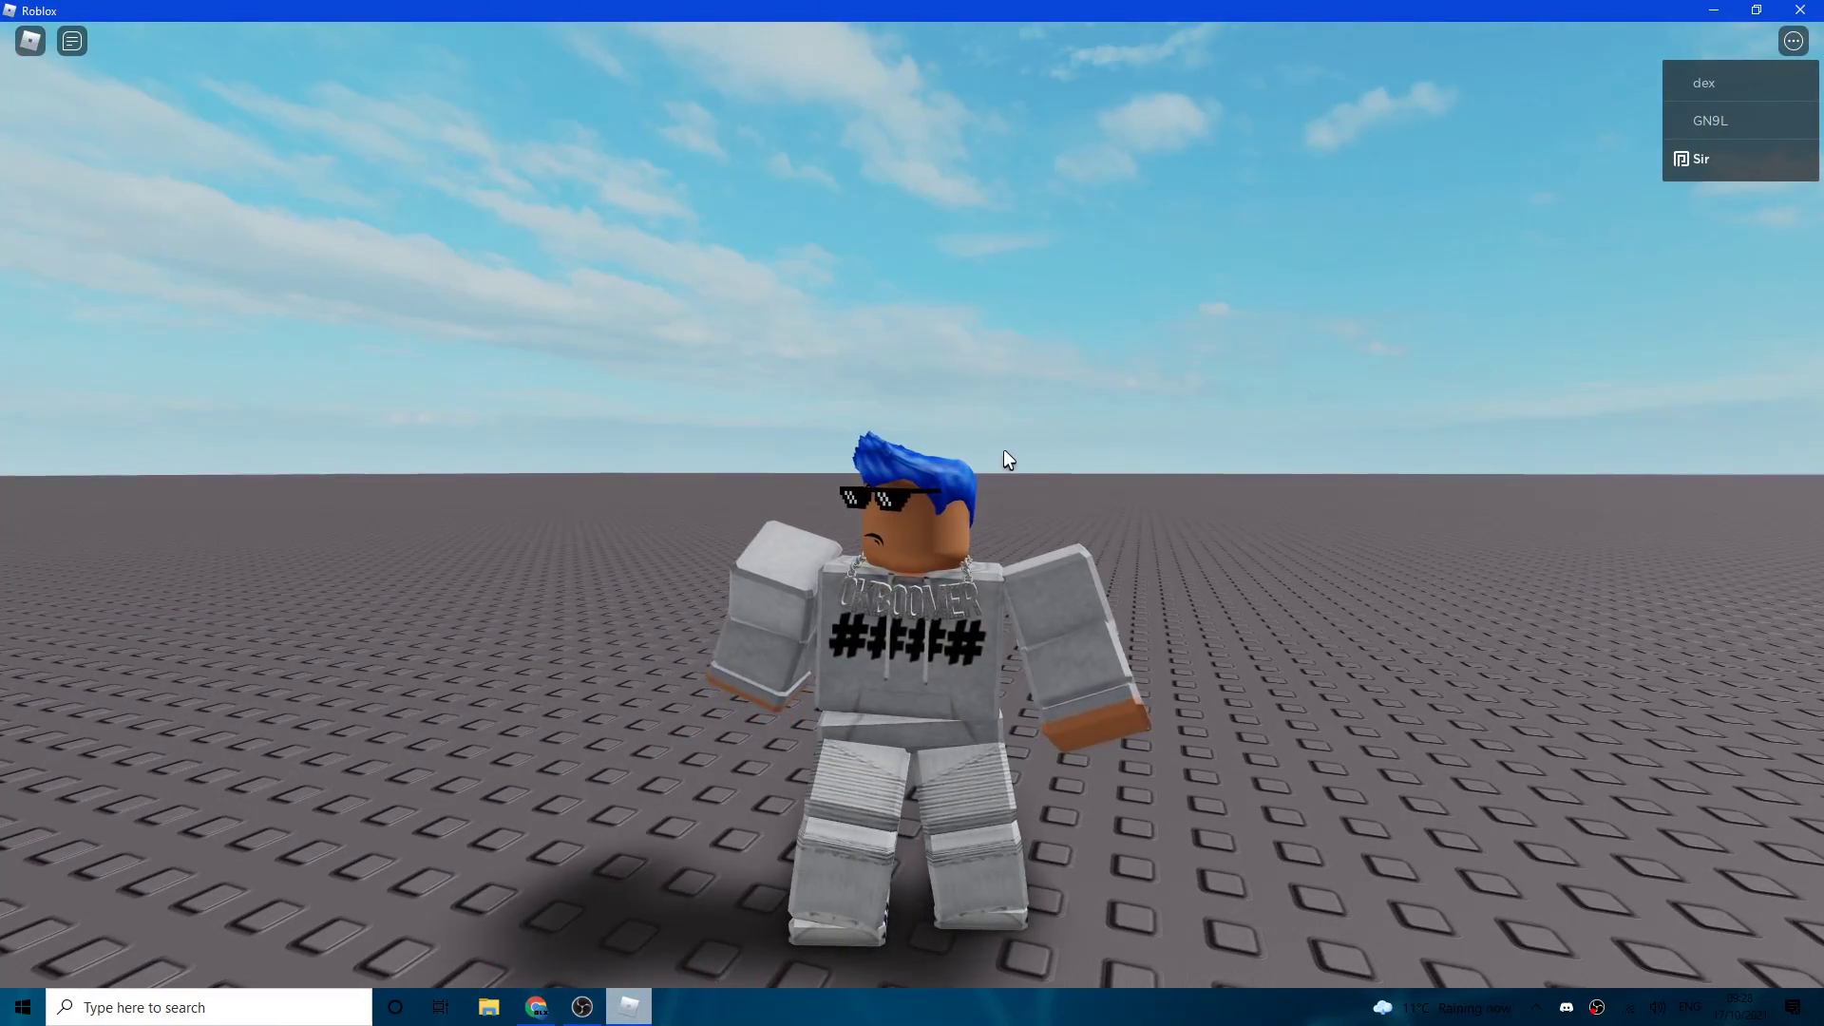
{"action": "key", "text": "w"}
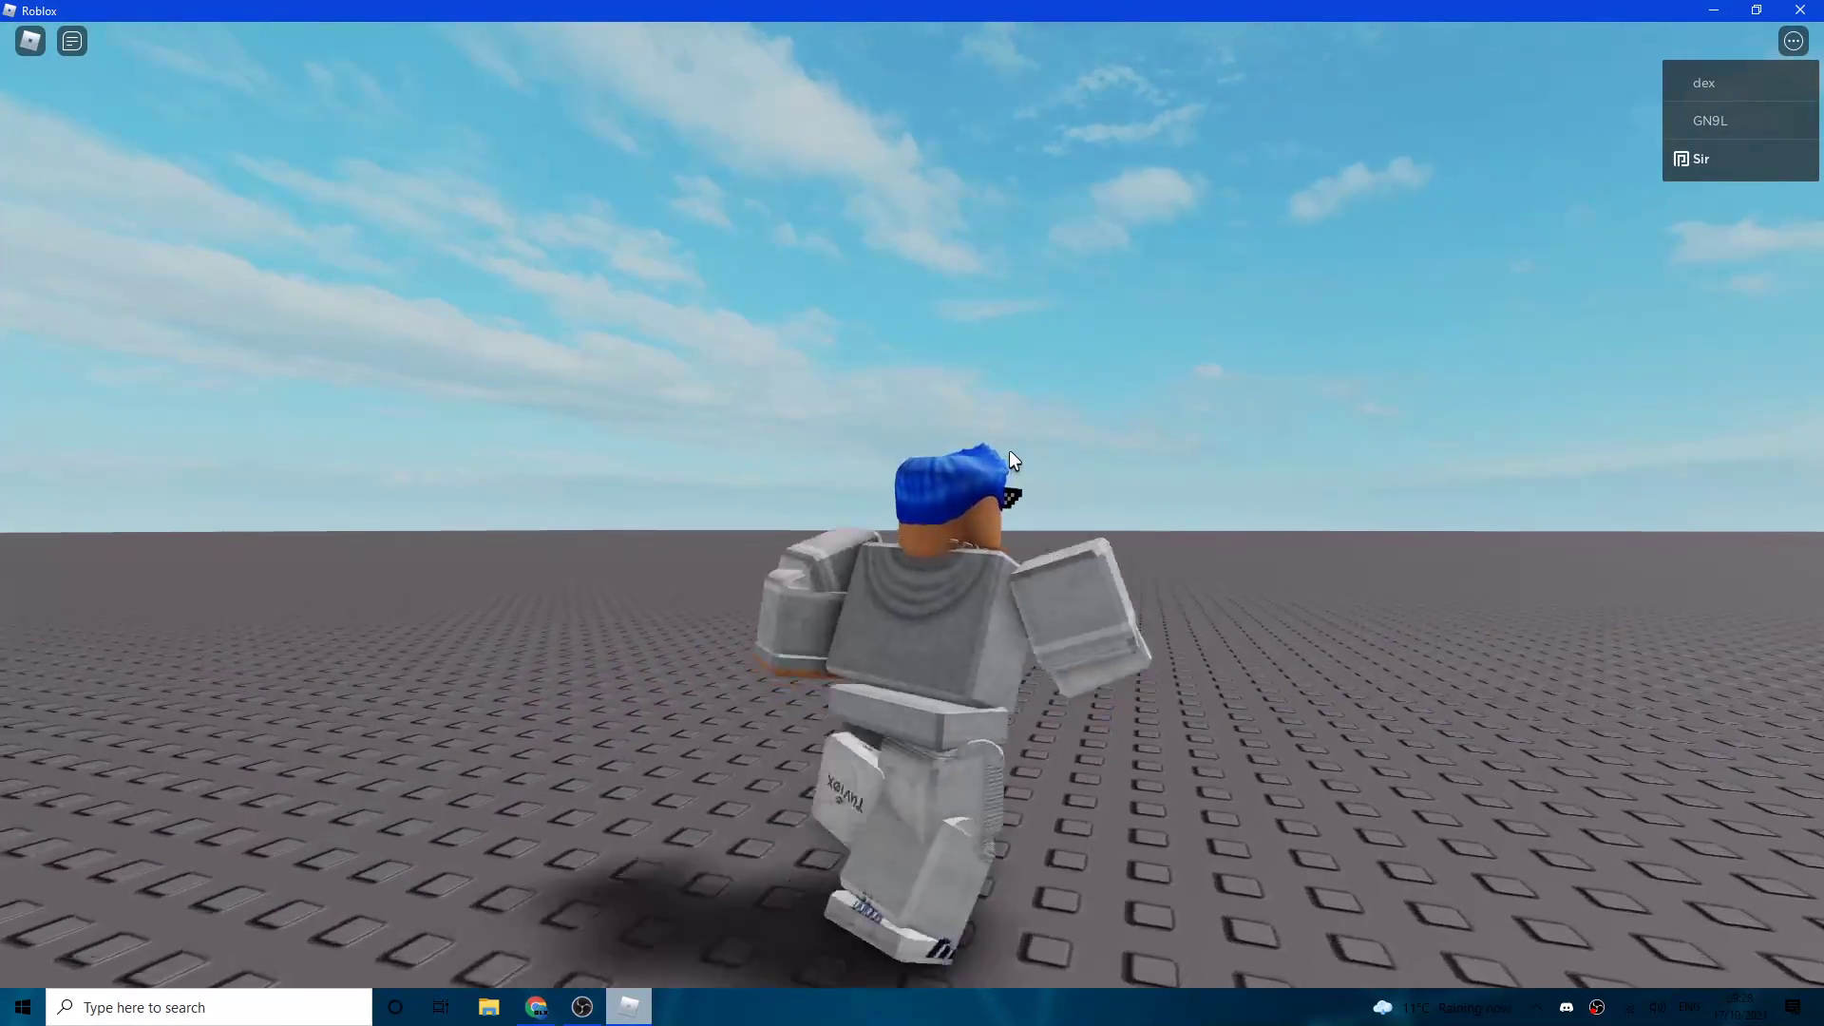
{"action": "key", "text": "s"}
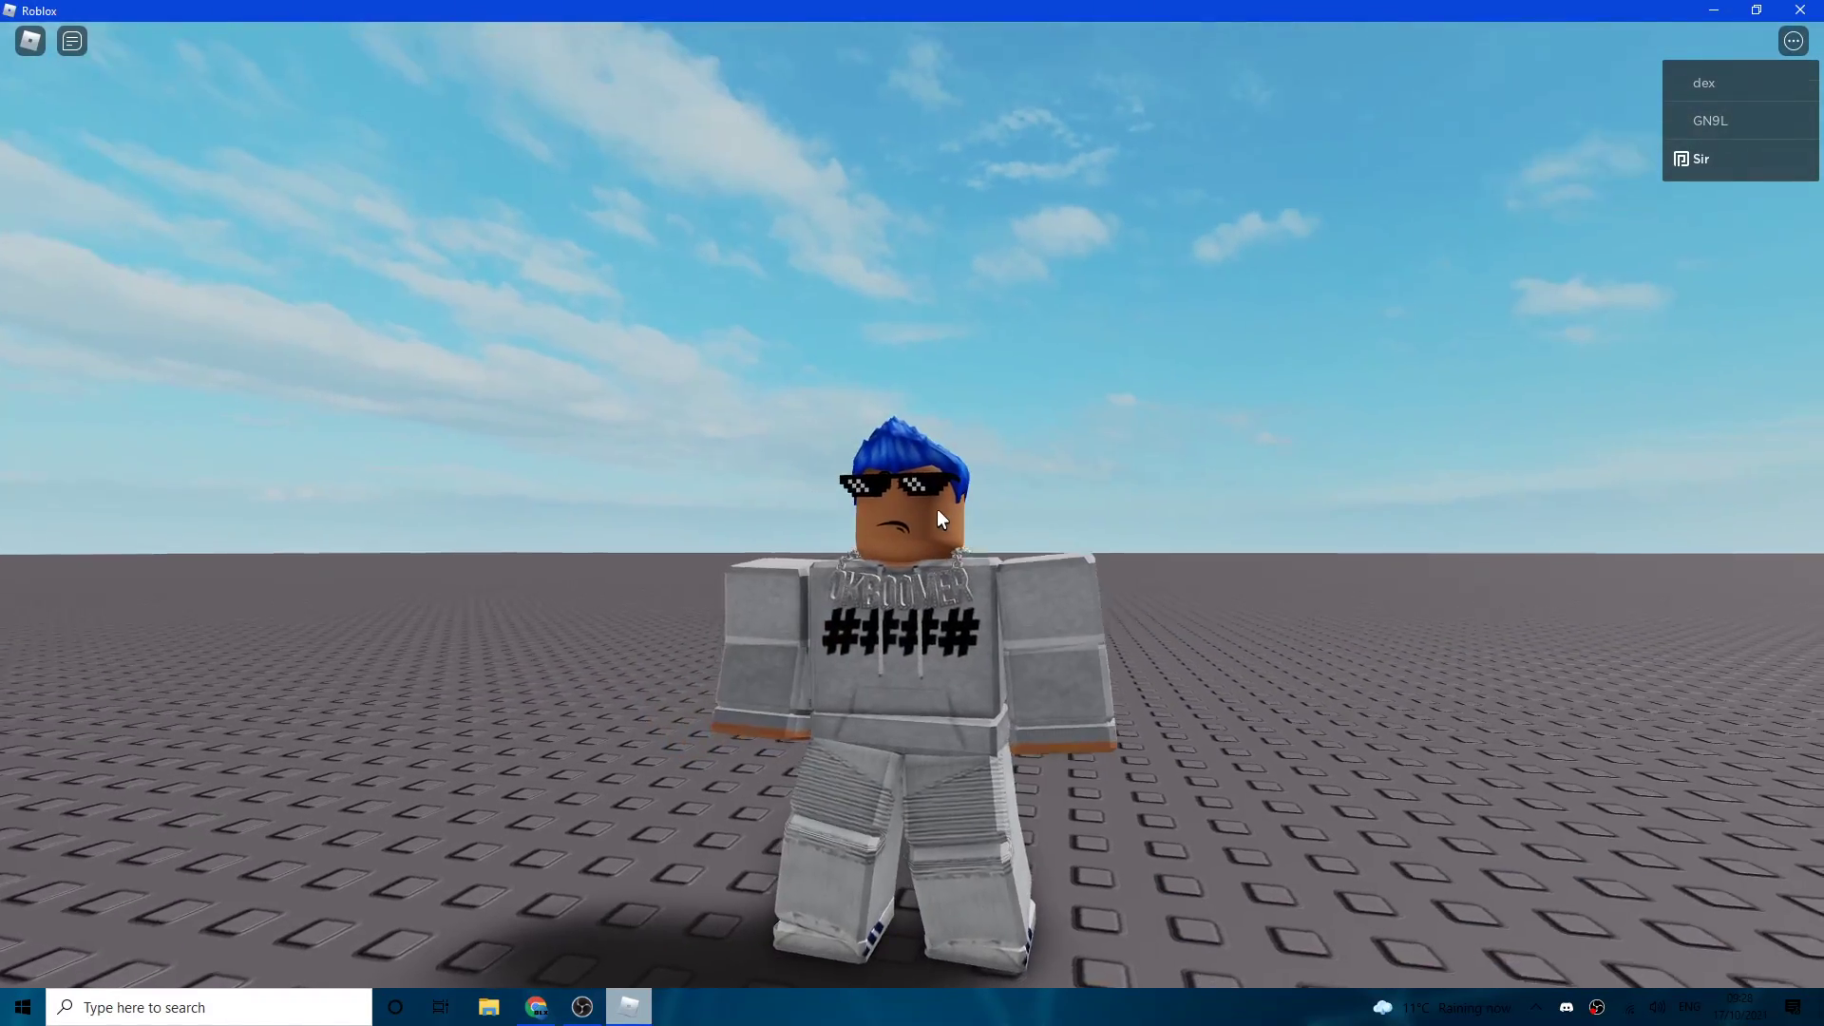
{"action": "key", "text": "w"}
{"action": "key", "text": "s"}
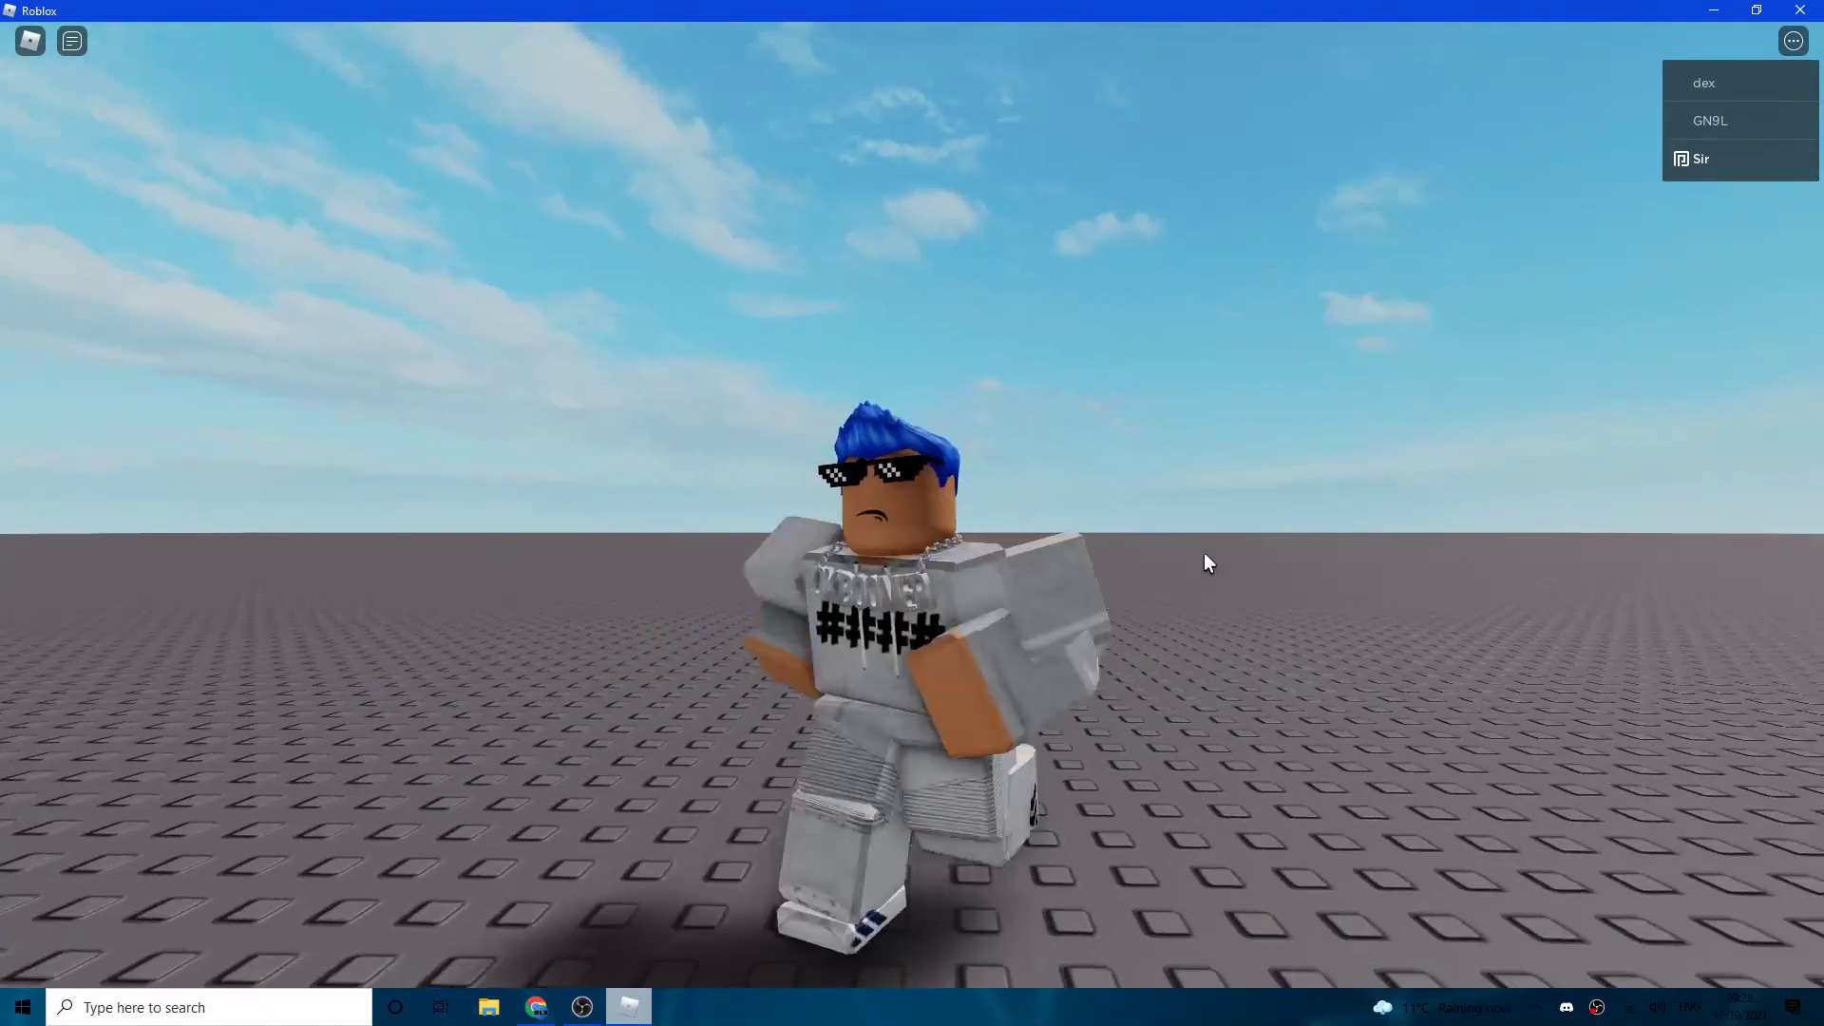
{"action": "key", "text": "w"}
{"action": "key", "text": "s"}
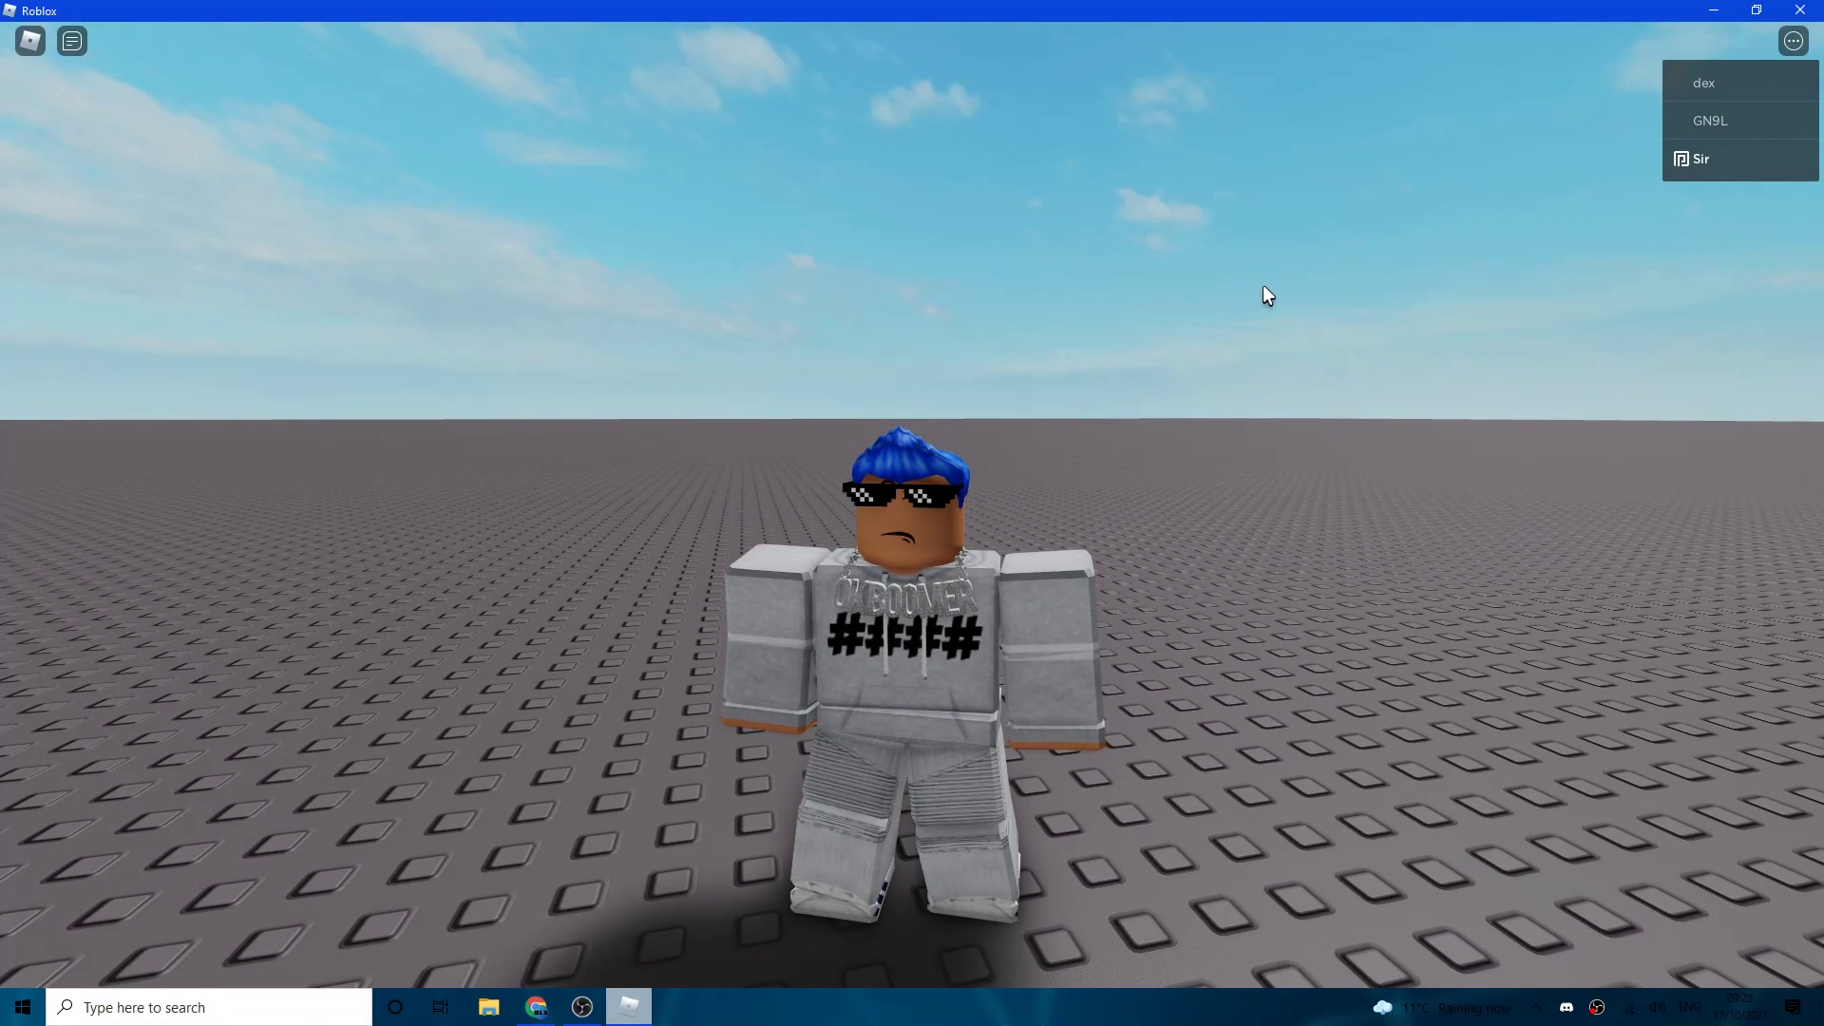
{"action": "key", "text": "w"}
{"action": "key", "text": "s"}
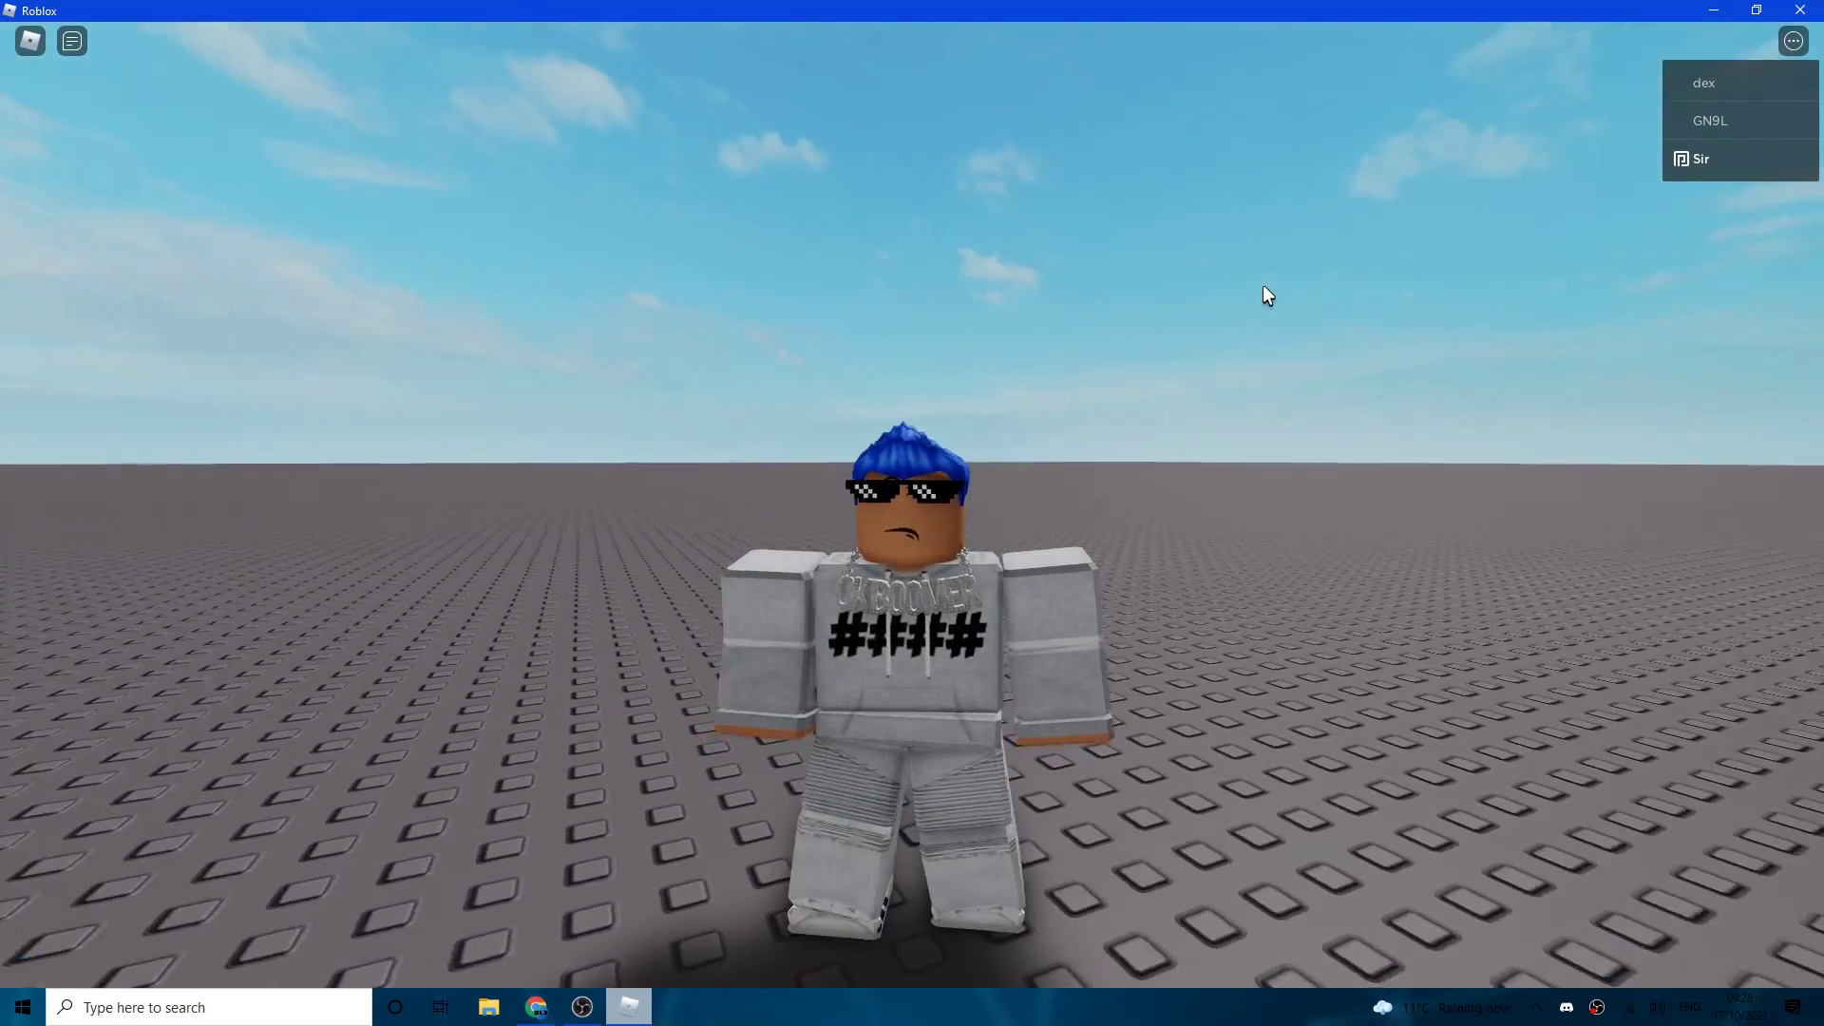
{"action": "key", "text": "w"}
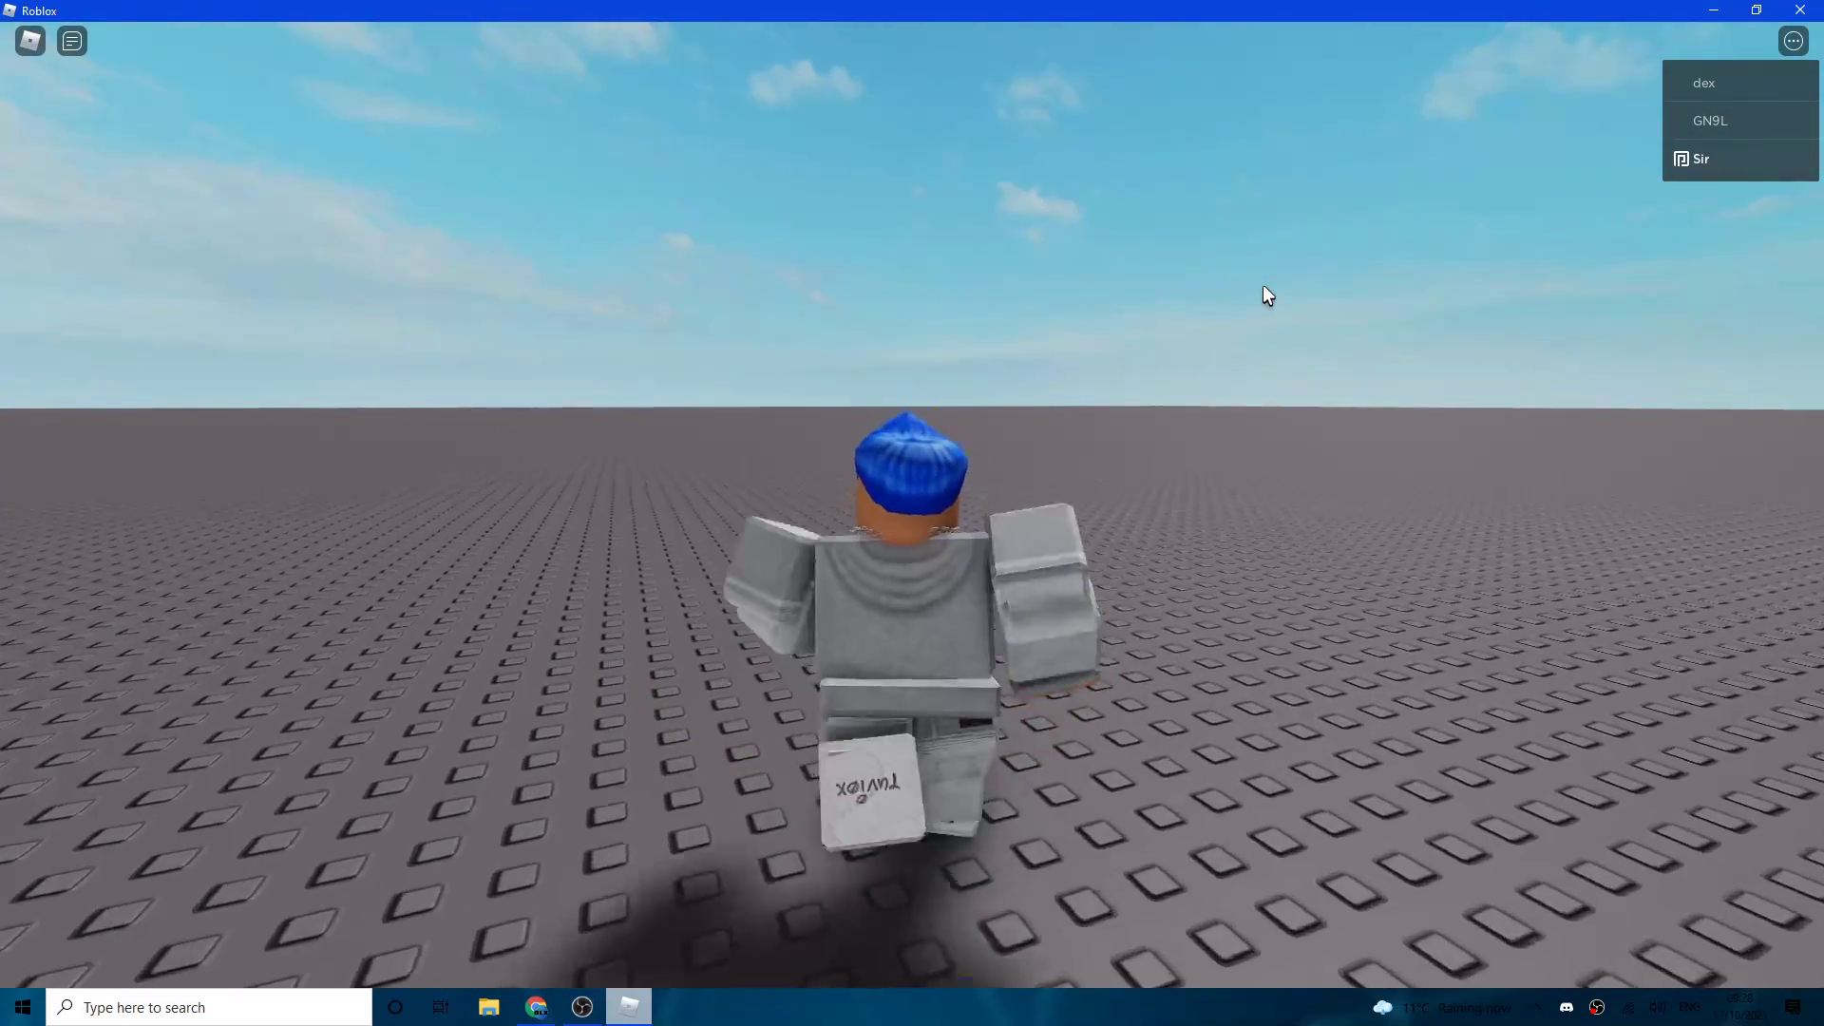
{"action": "key", "text": "a"}
{"action": "key", "text": "s"}
{"action": "key", "text": "a"}
{"action": "key", "text": "w"}
{"action": "key", "text": "d"}
{"action": "key", "text": "s"}
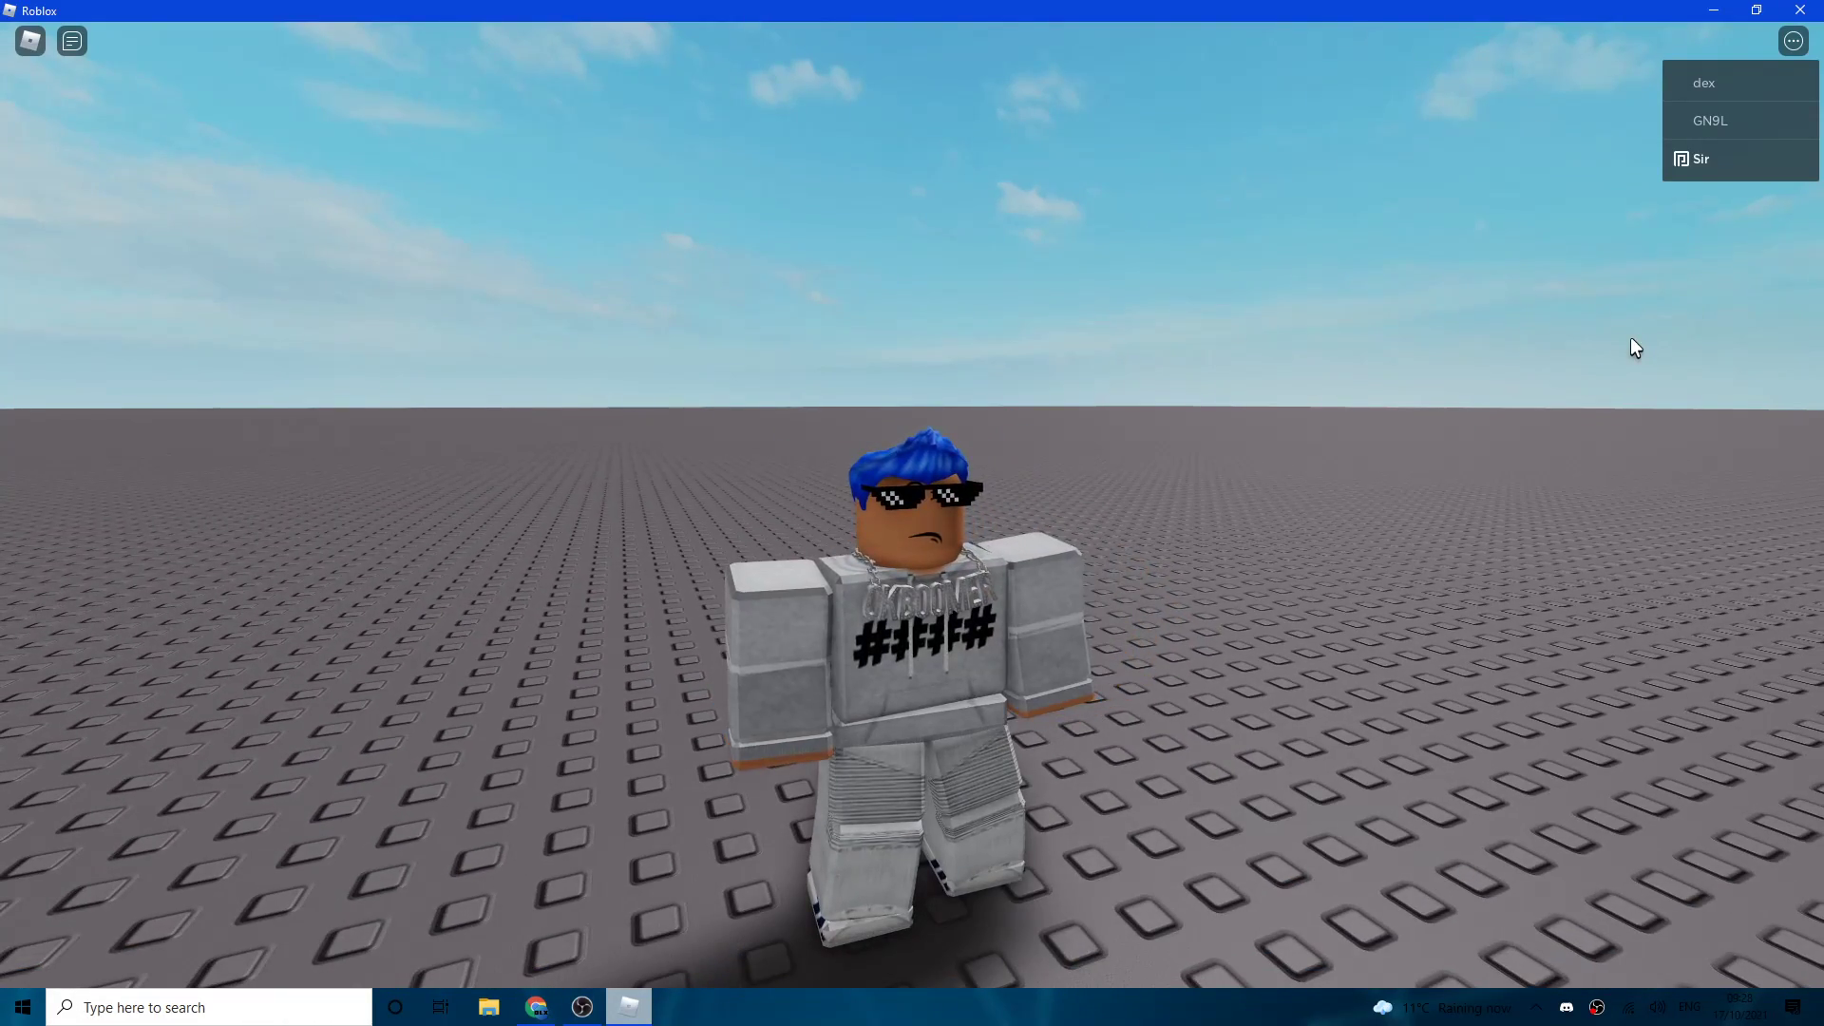
{"action": "key", "text": "a"}
{"action": "key", "text": "s"}
{"action": "key", "text": "Page_Up"}
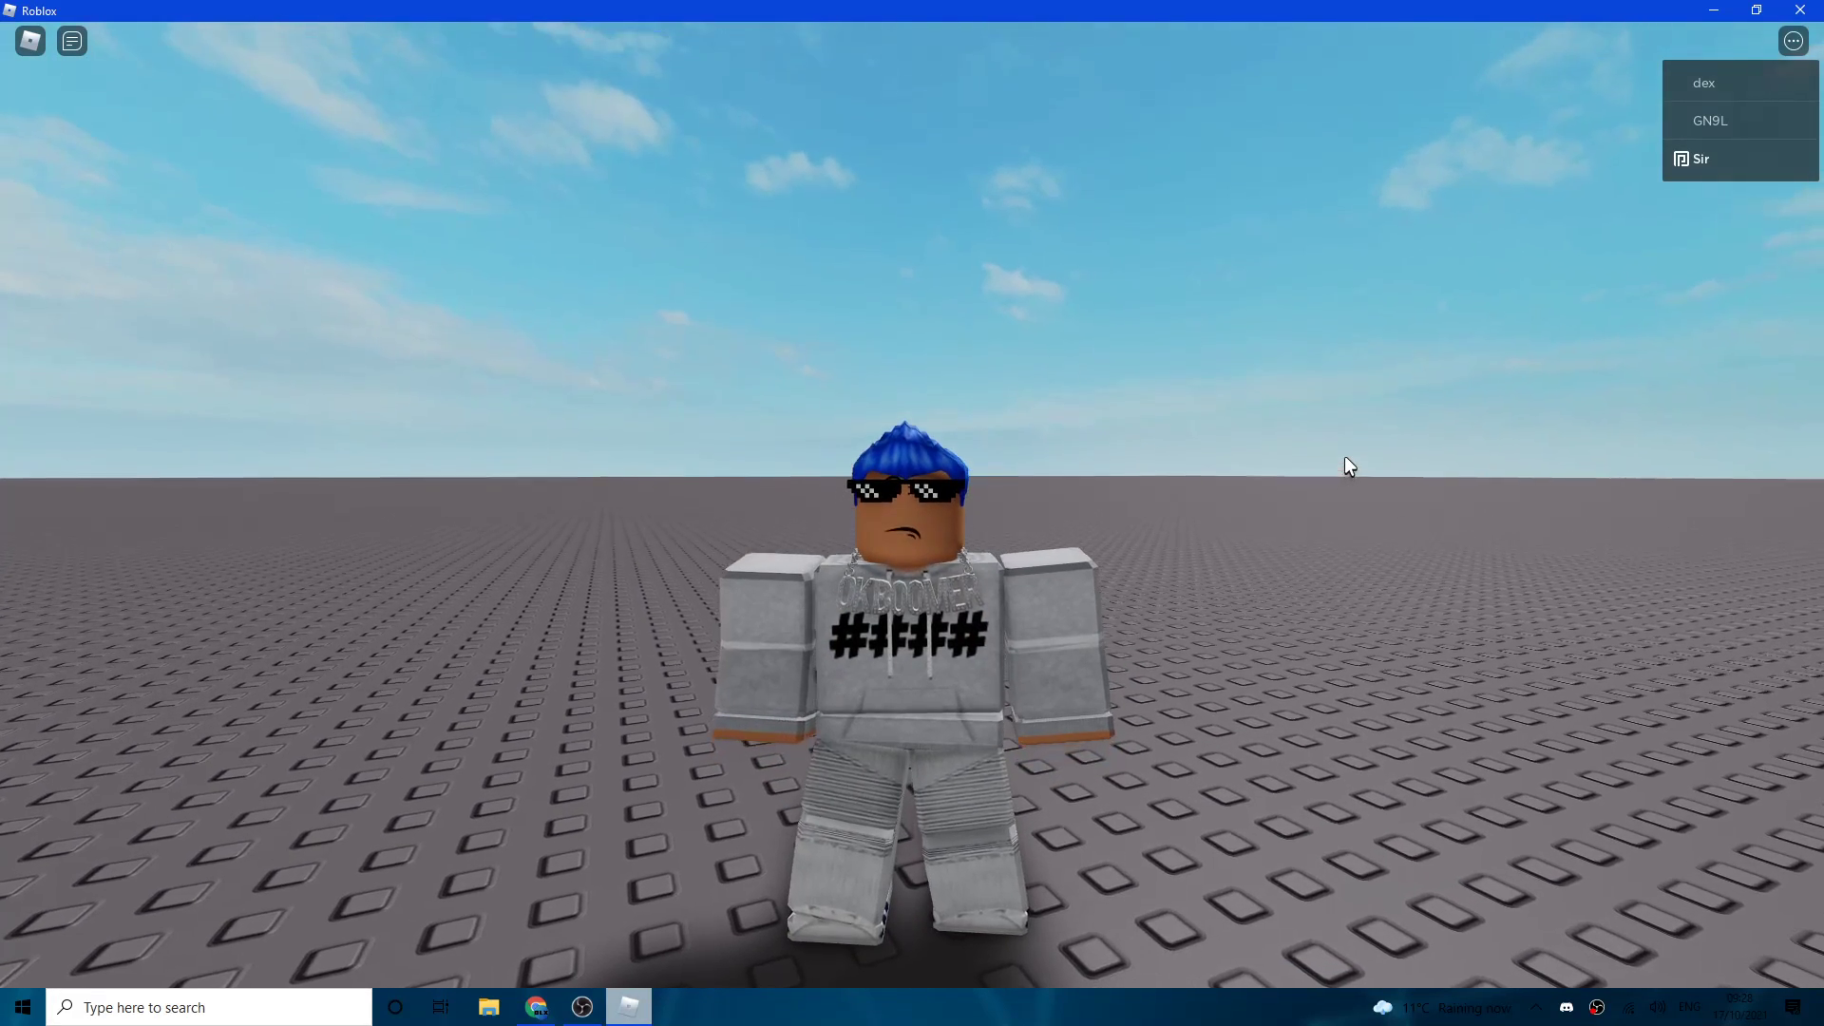
{"action": "key", "text": "Page_Up"}
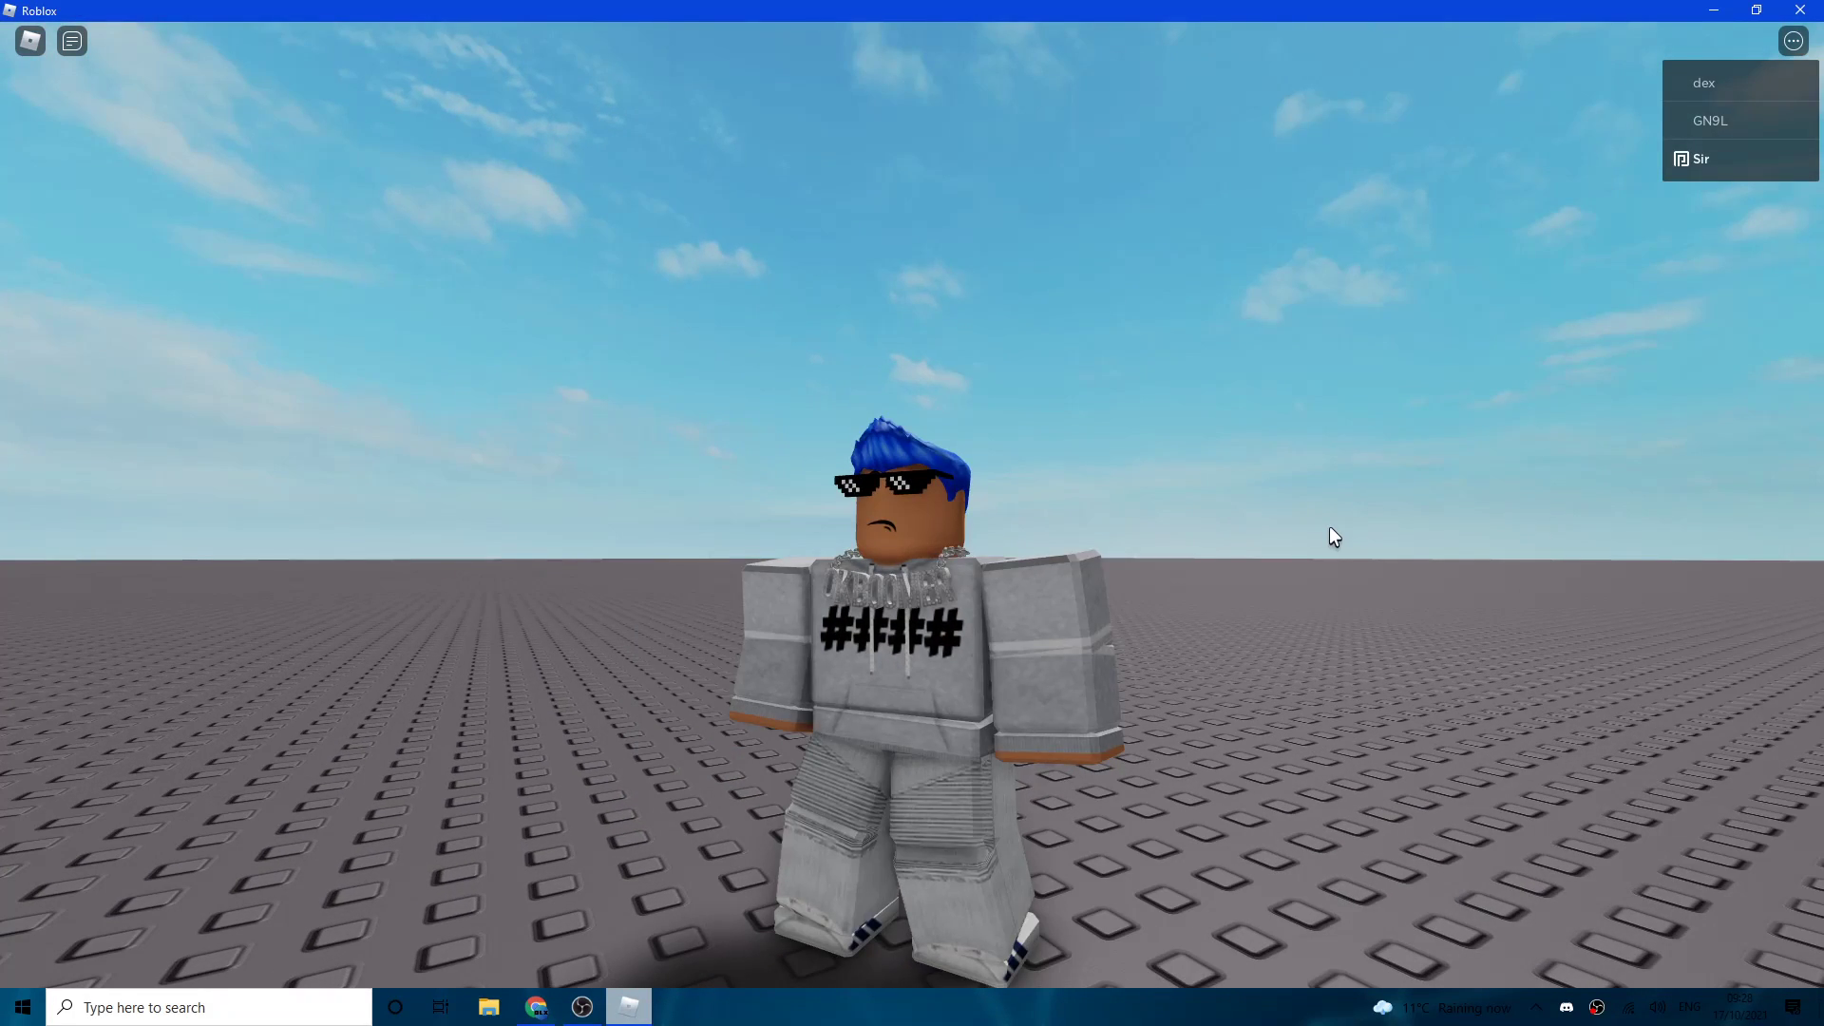
Step: Hide the in-game player list and try out the avatar's movement on the baseplate
{"action": "key", "text": "s"}
{"action": "key", "text": "Tab"}
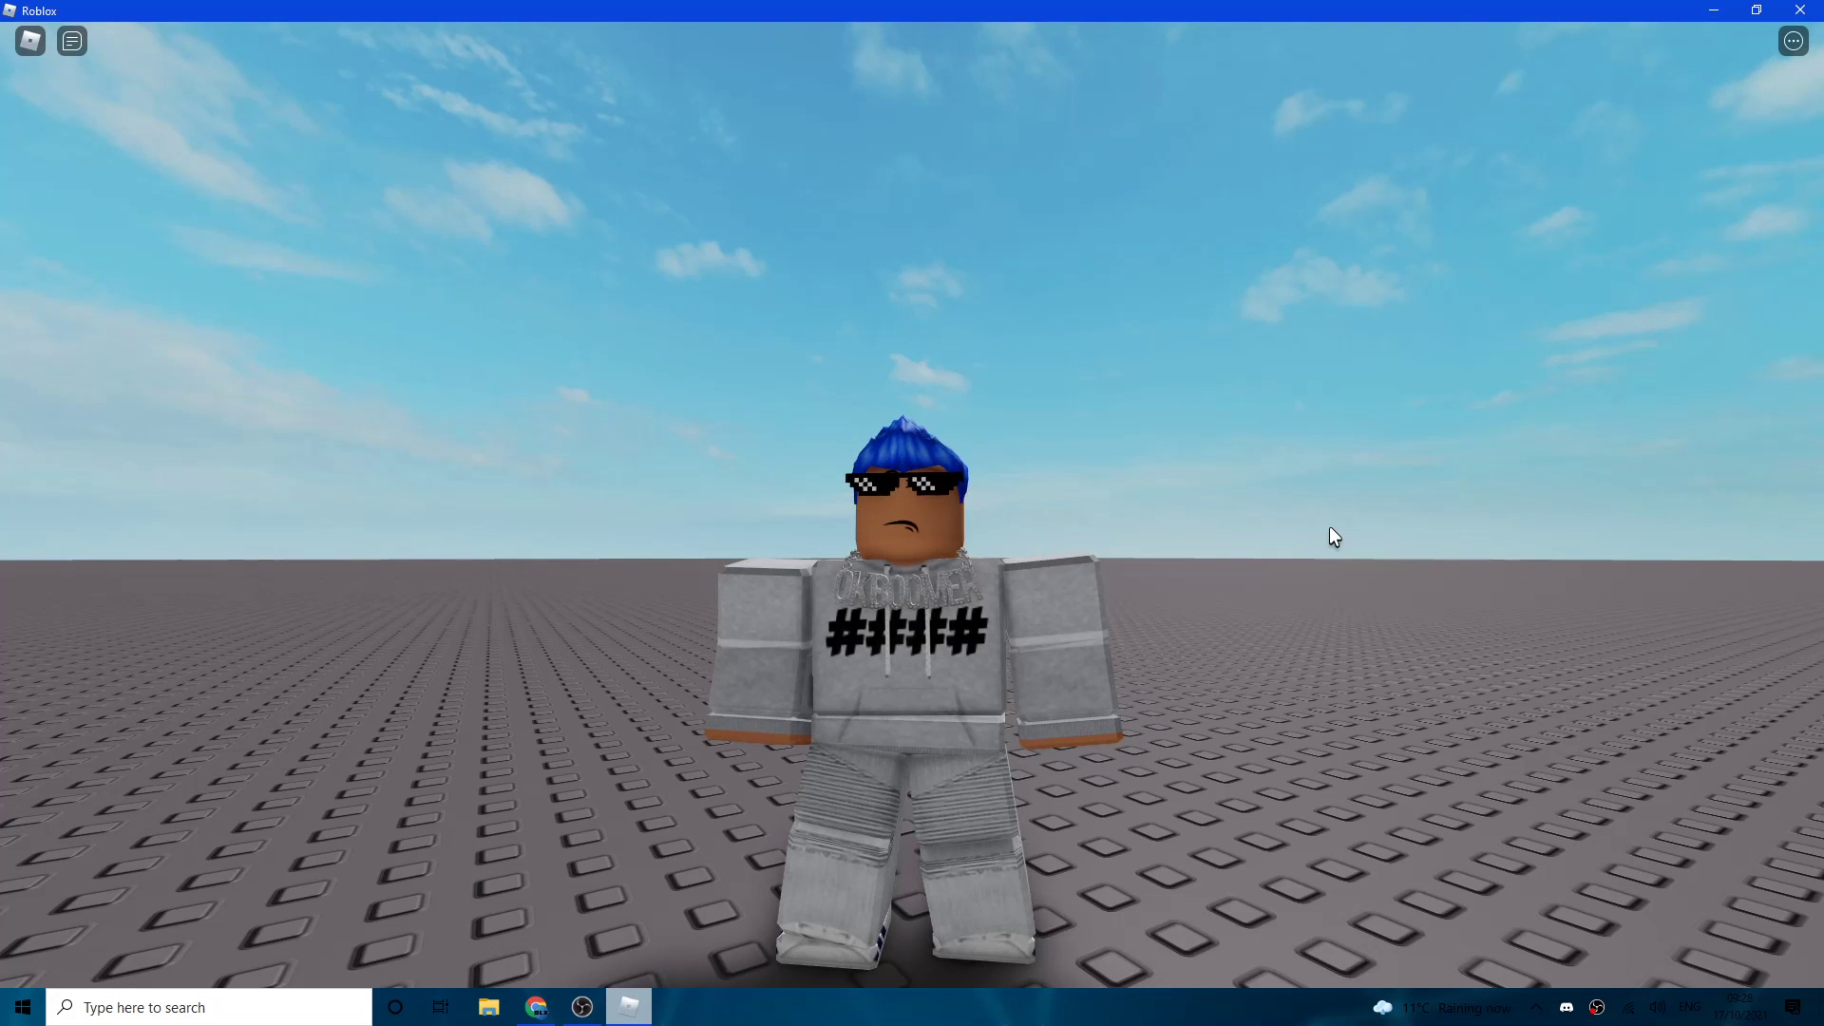
{"action": "key", "text": "Page_Down"}
{"action": "key", "text": "Page_Down"}
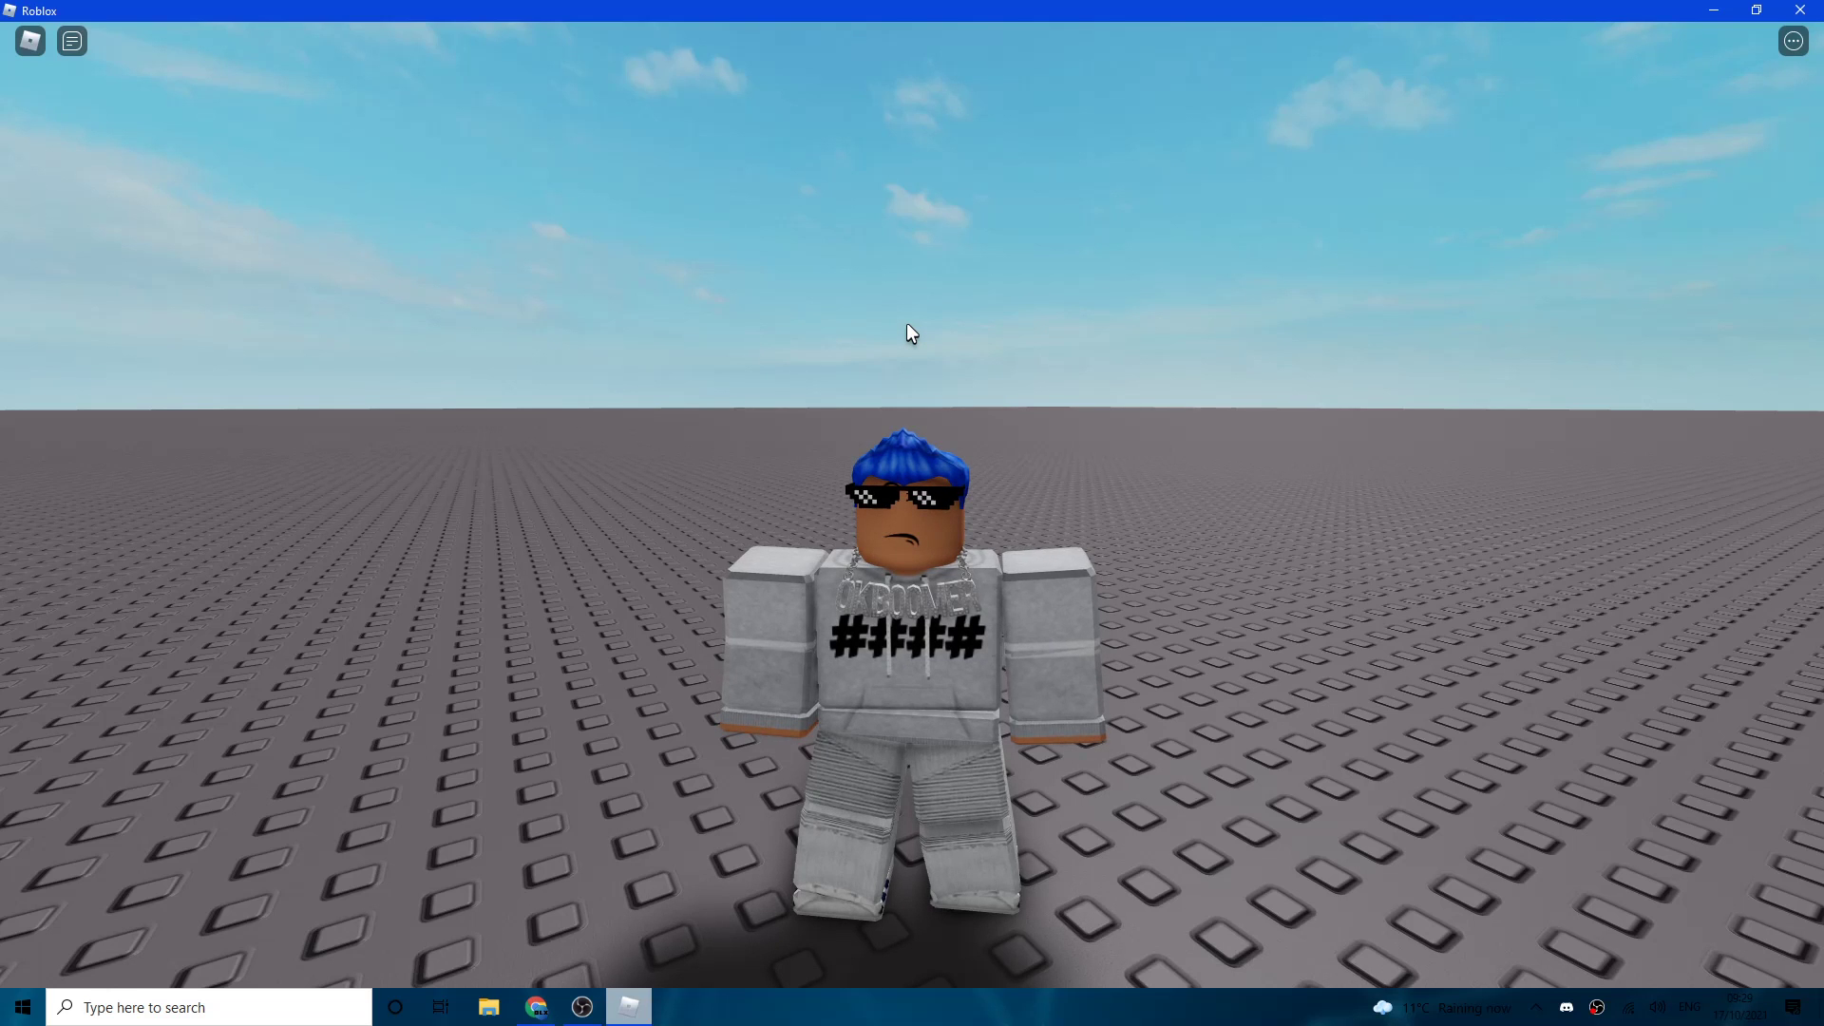
{"action": "key", "text": "w"}
{"action": "key", "text": "s"}
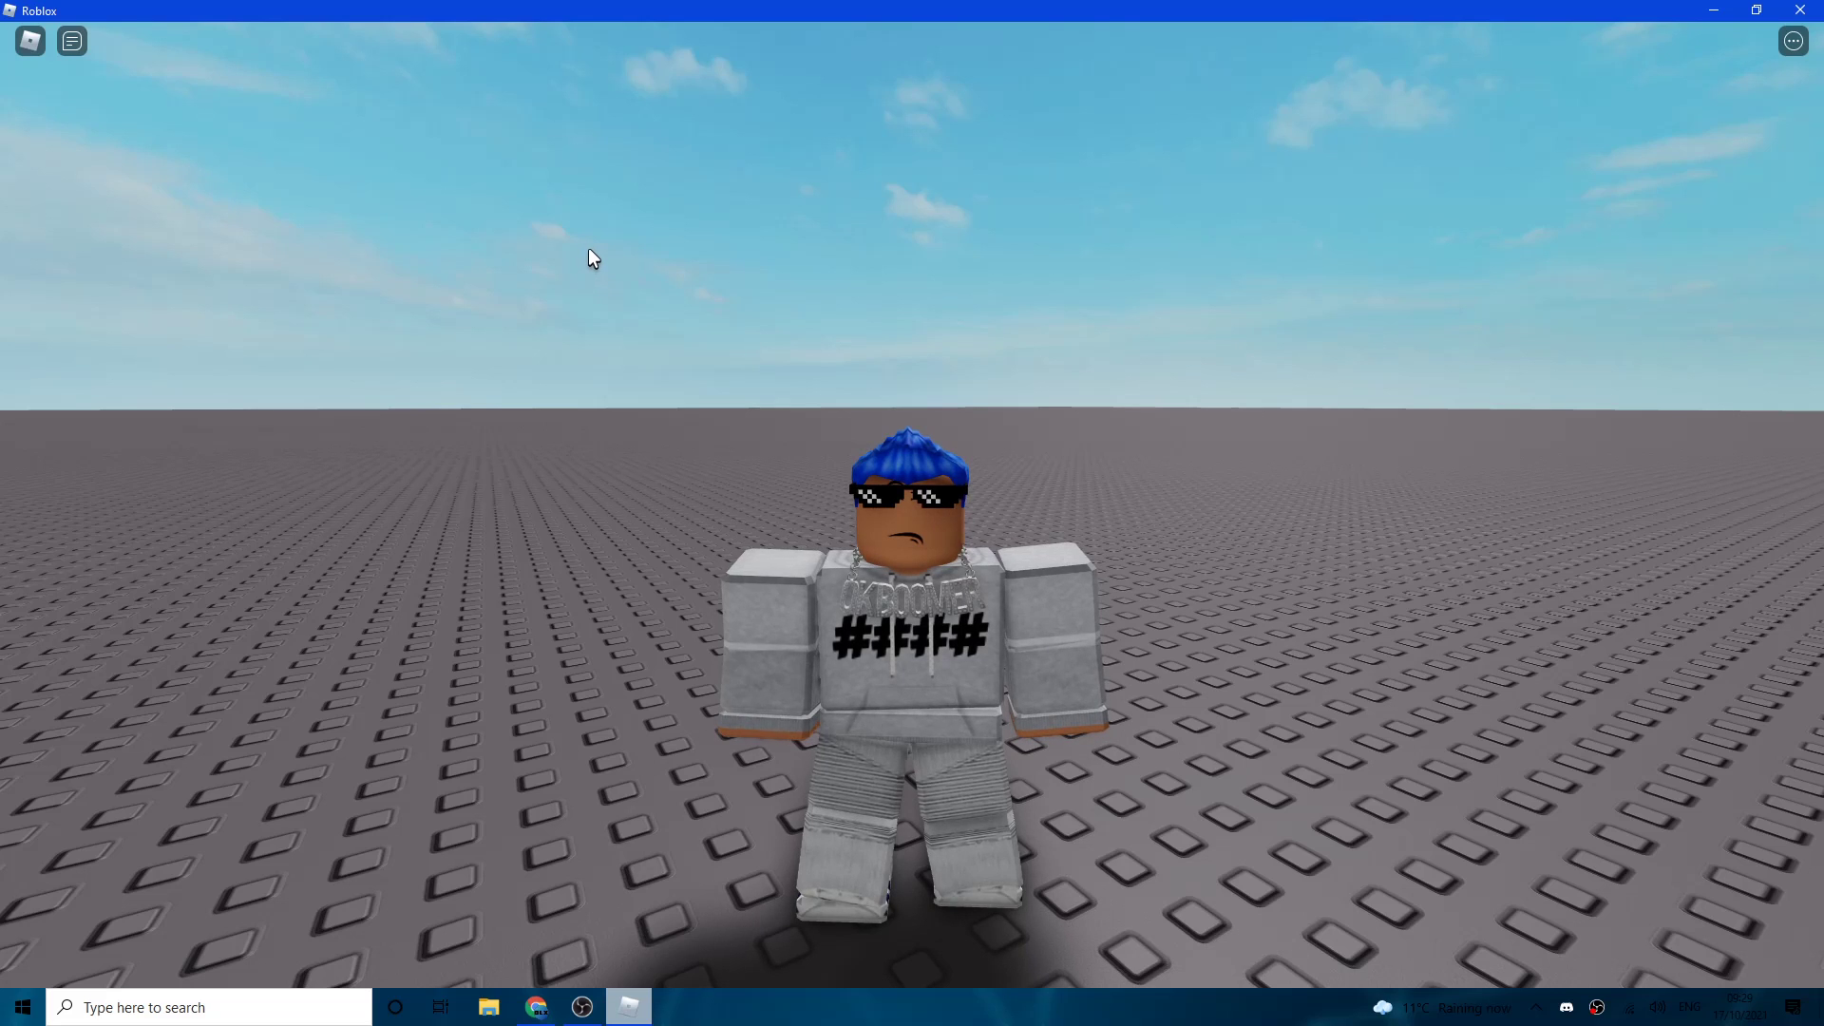
Step: Switch the game's Graphics Mode to Automatic and back to Manual, and resume playing
{"action": "left_click", "coordinate": [29, 43]}
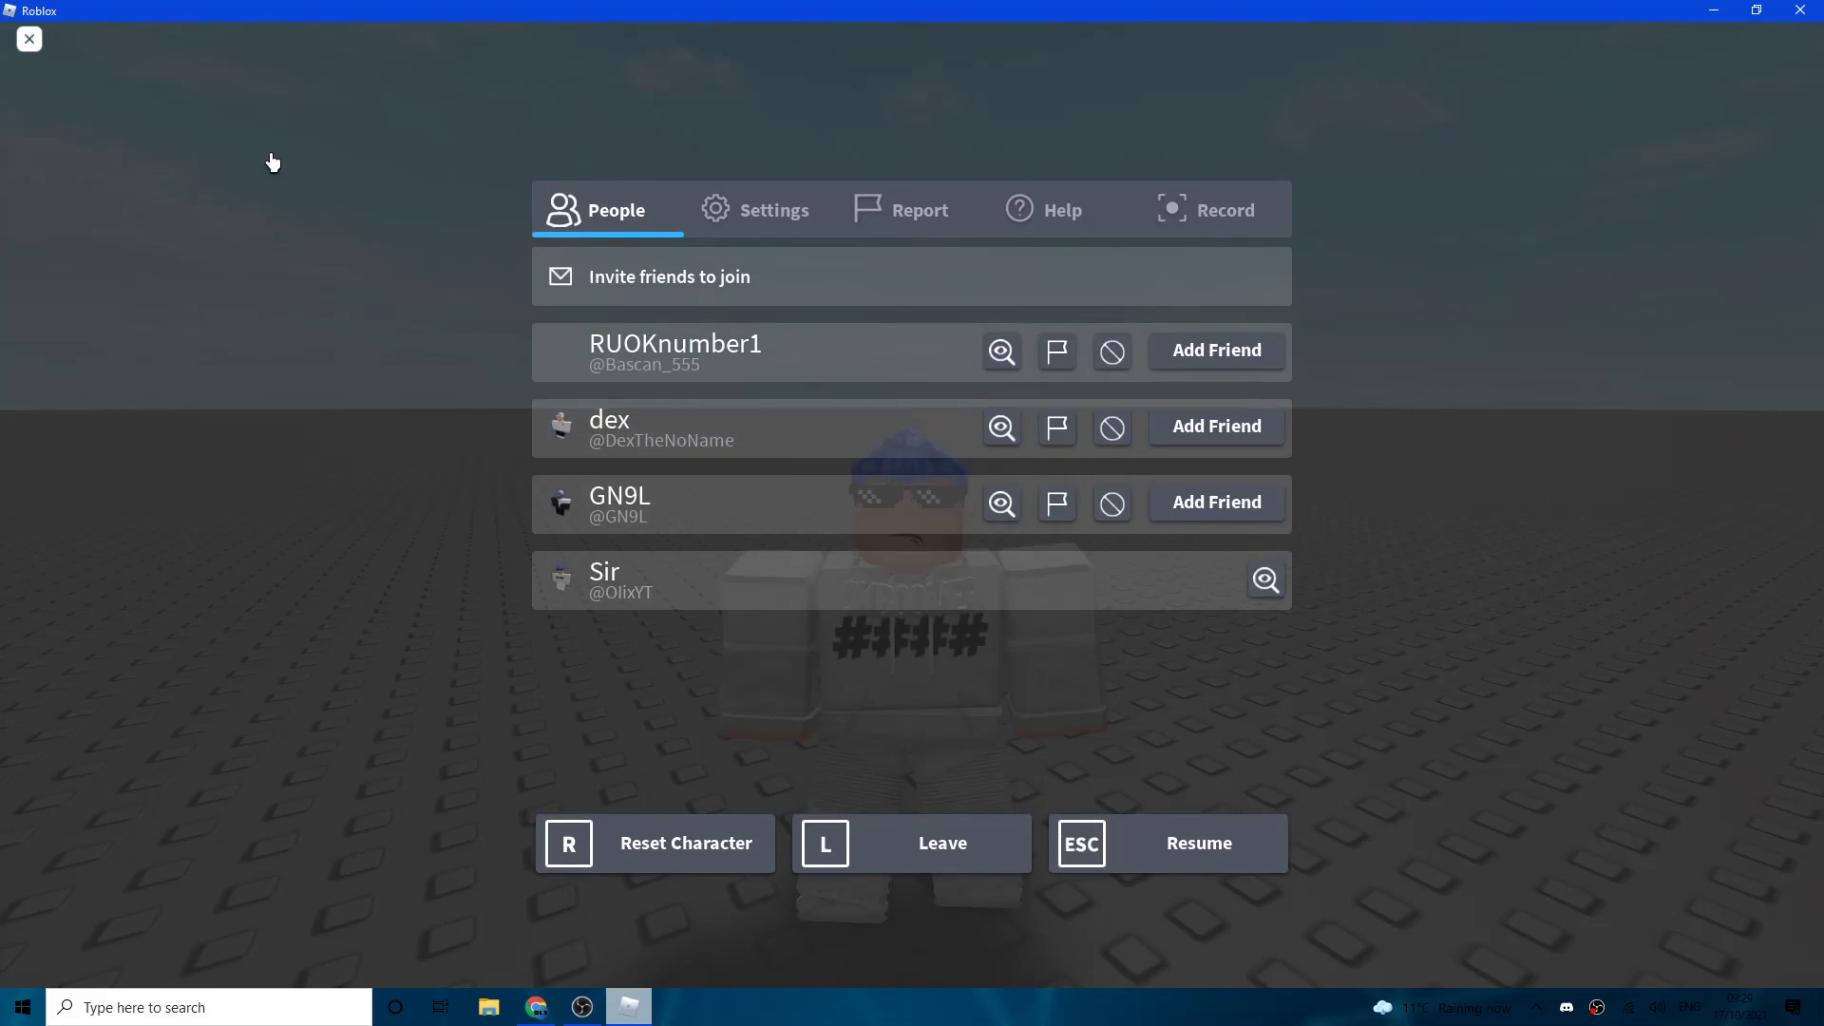
{"action": "left_click", "coordinate": [766, 212]}
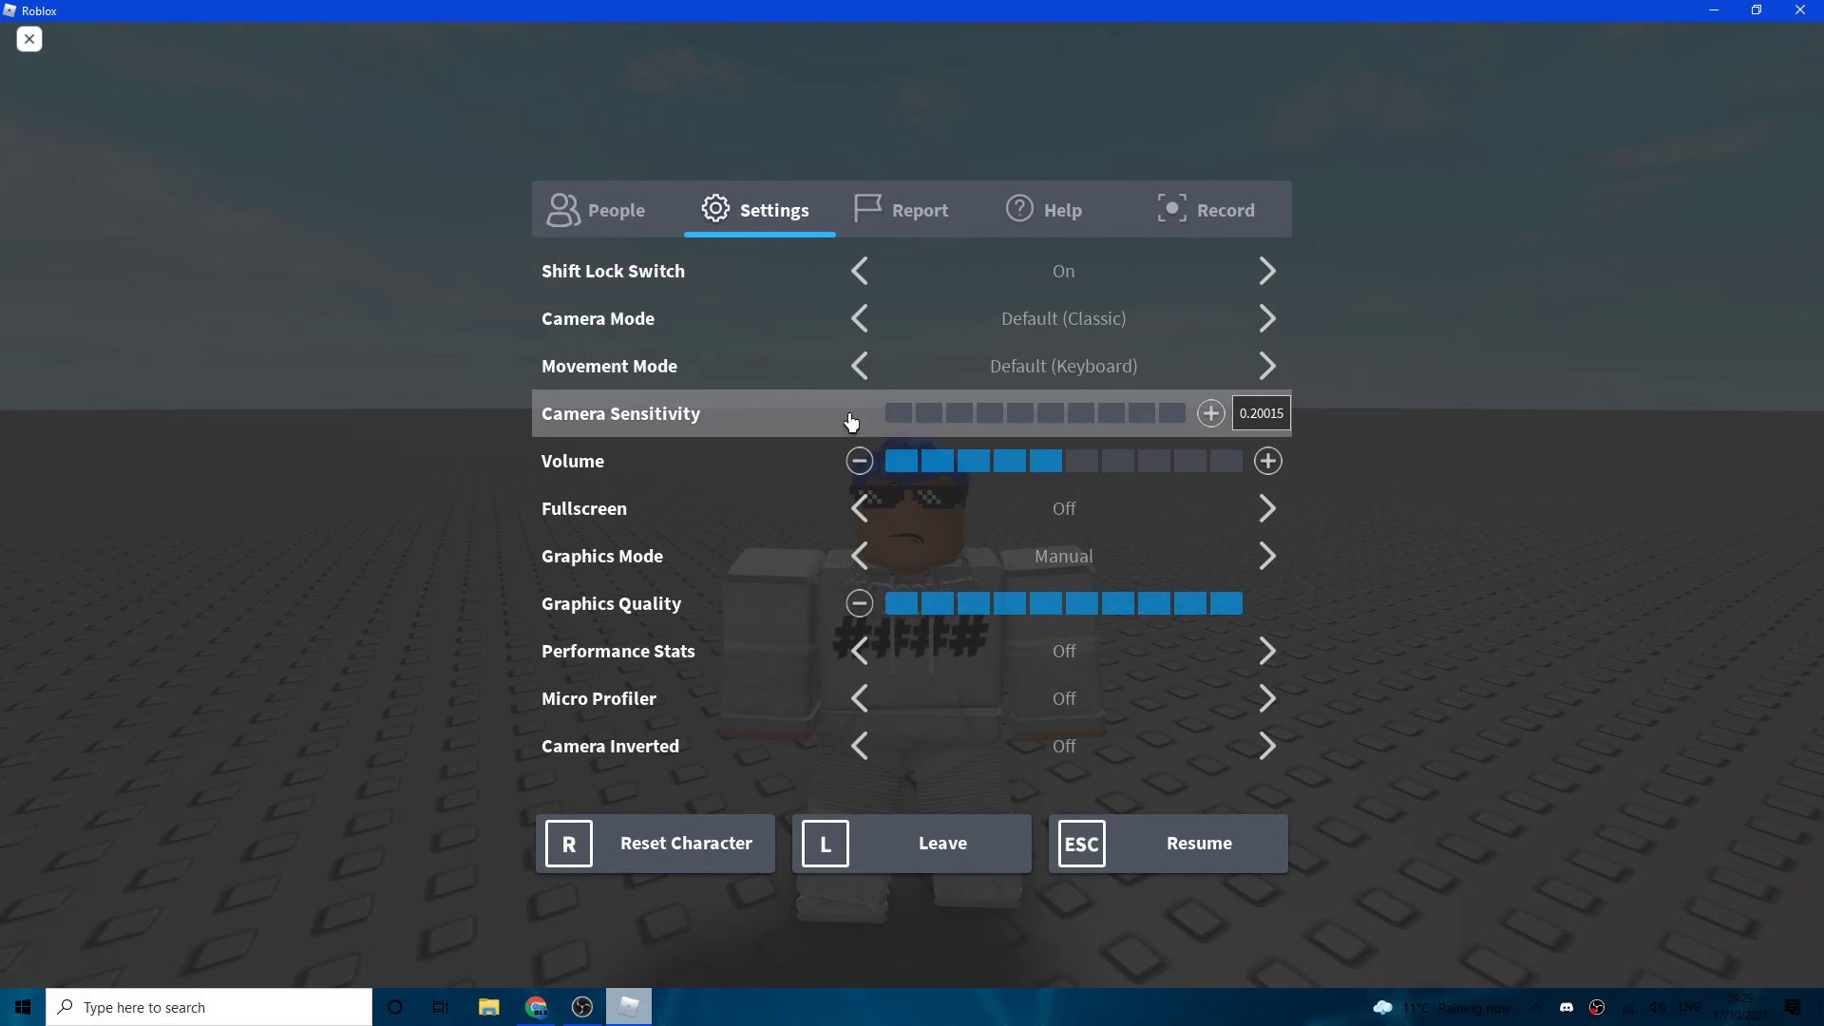
{"action": "left_click", "coordinate": [1169, 570]}
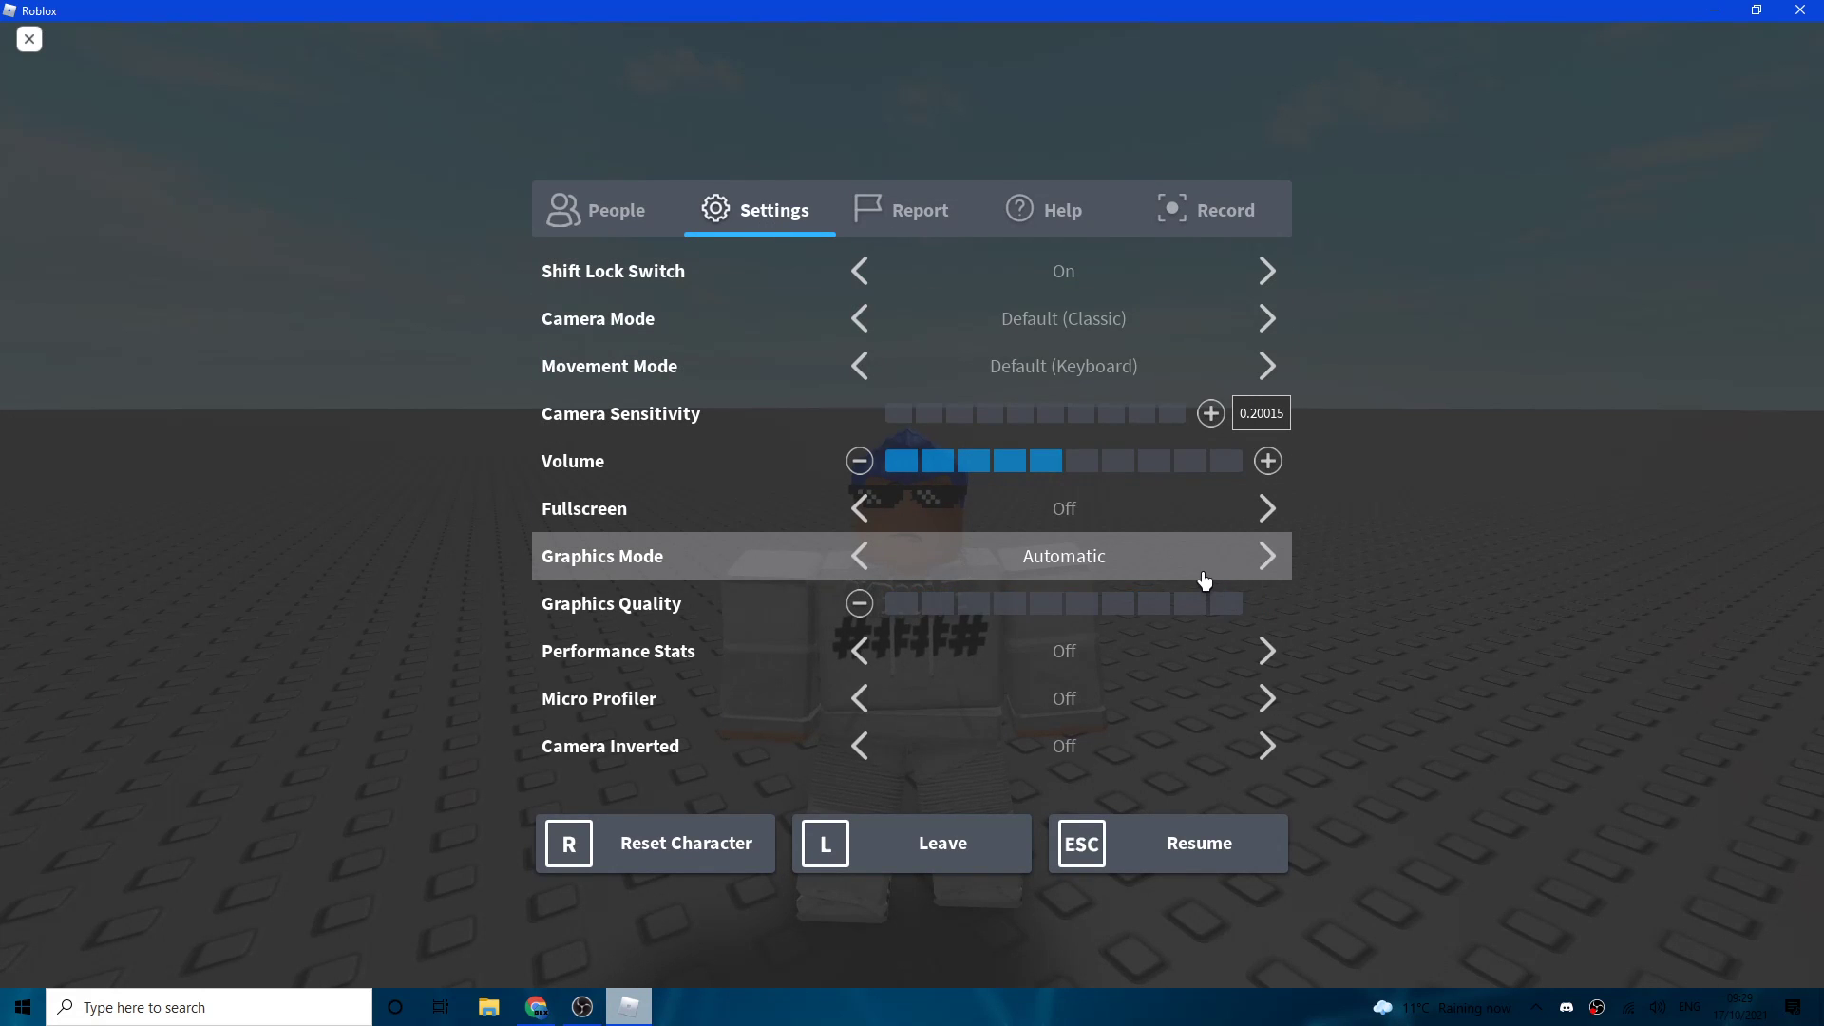
{"action": "left_click", "coordinate": [1198, 565]}
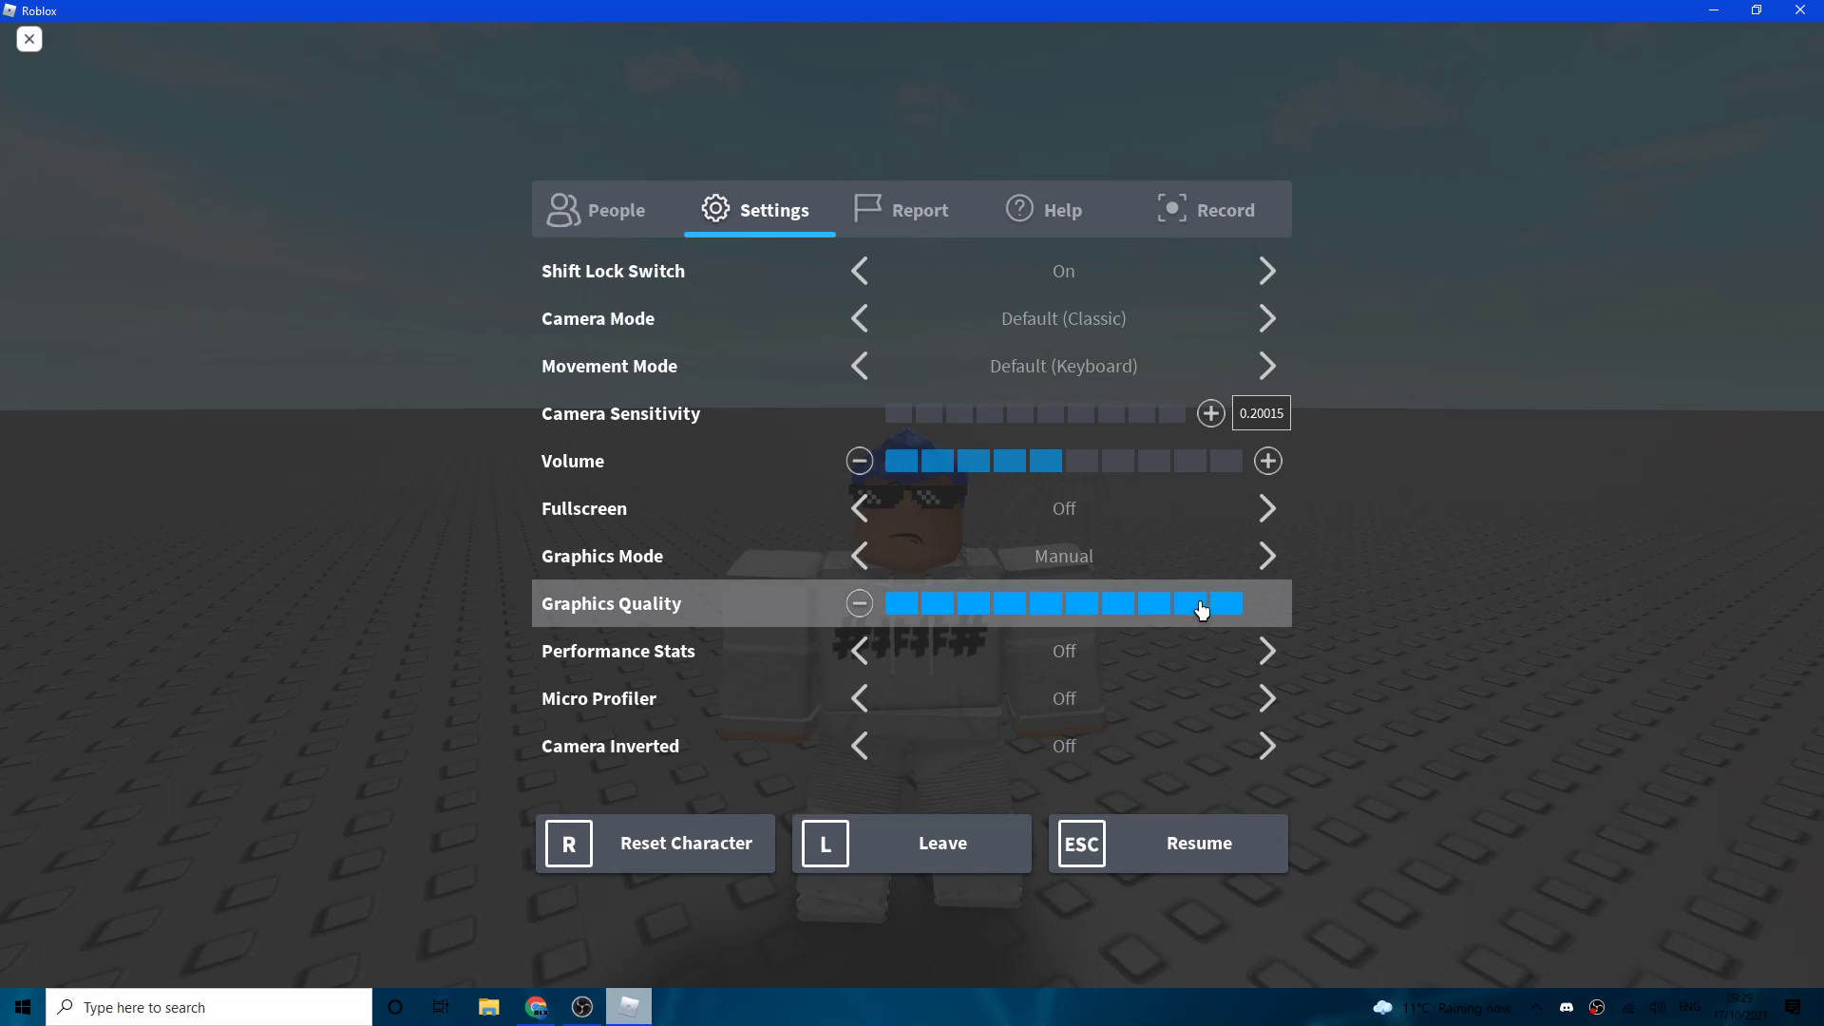
{"action": "key", "text": "Escape"}
{"action": "key", "text": "a"}
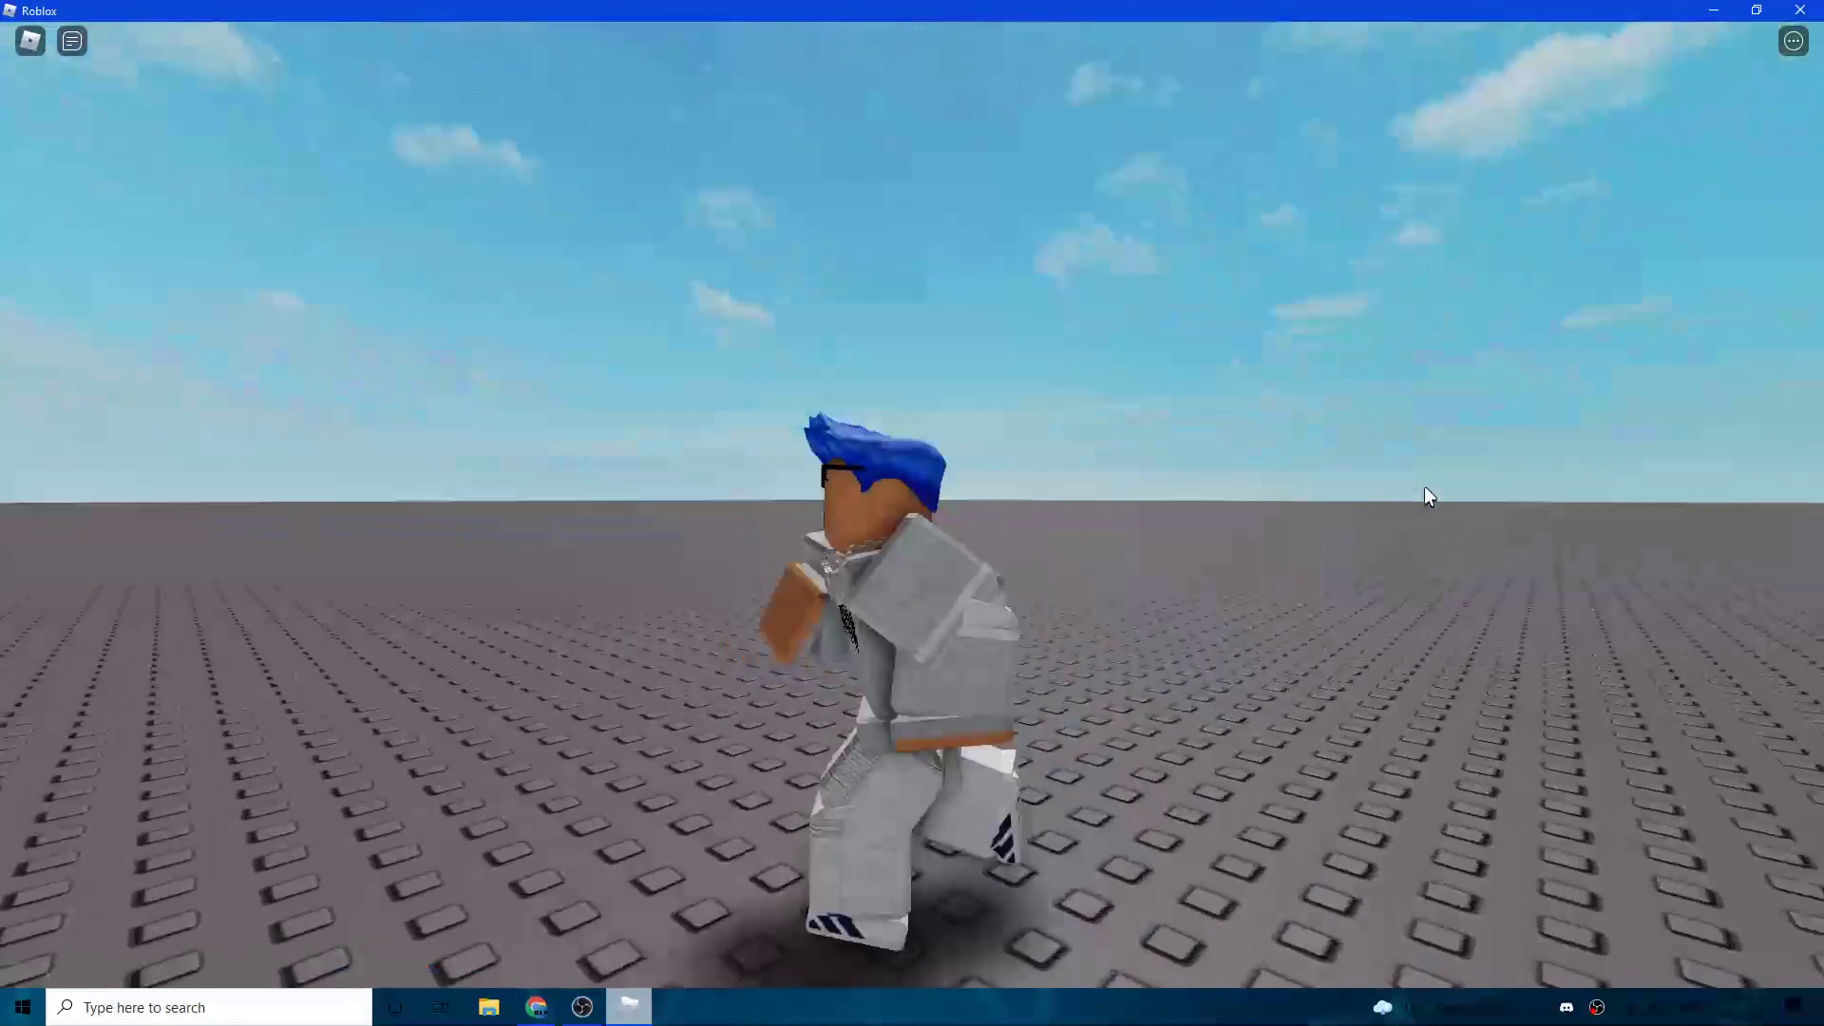
Step: Lower the Graphics Quality to about half in the in-game settings and return to the game
{"action": "key", "text": "Escape"}
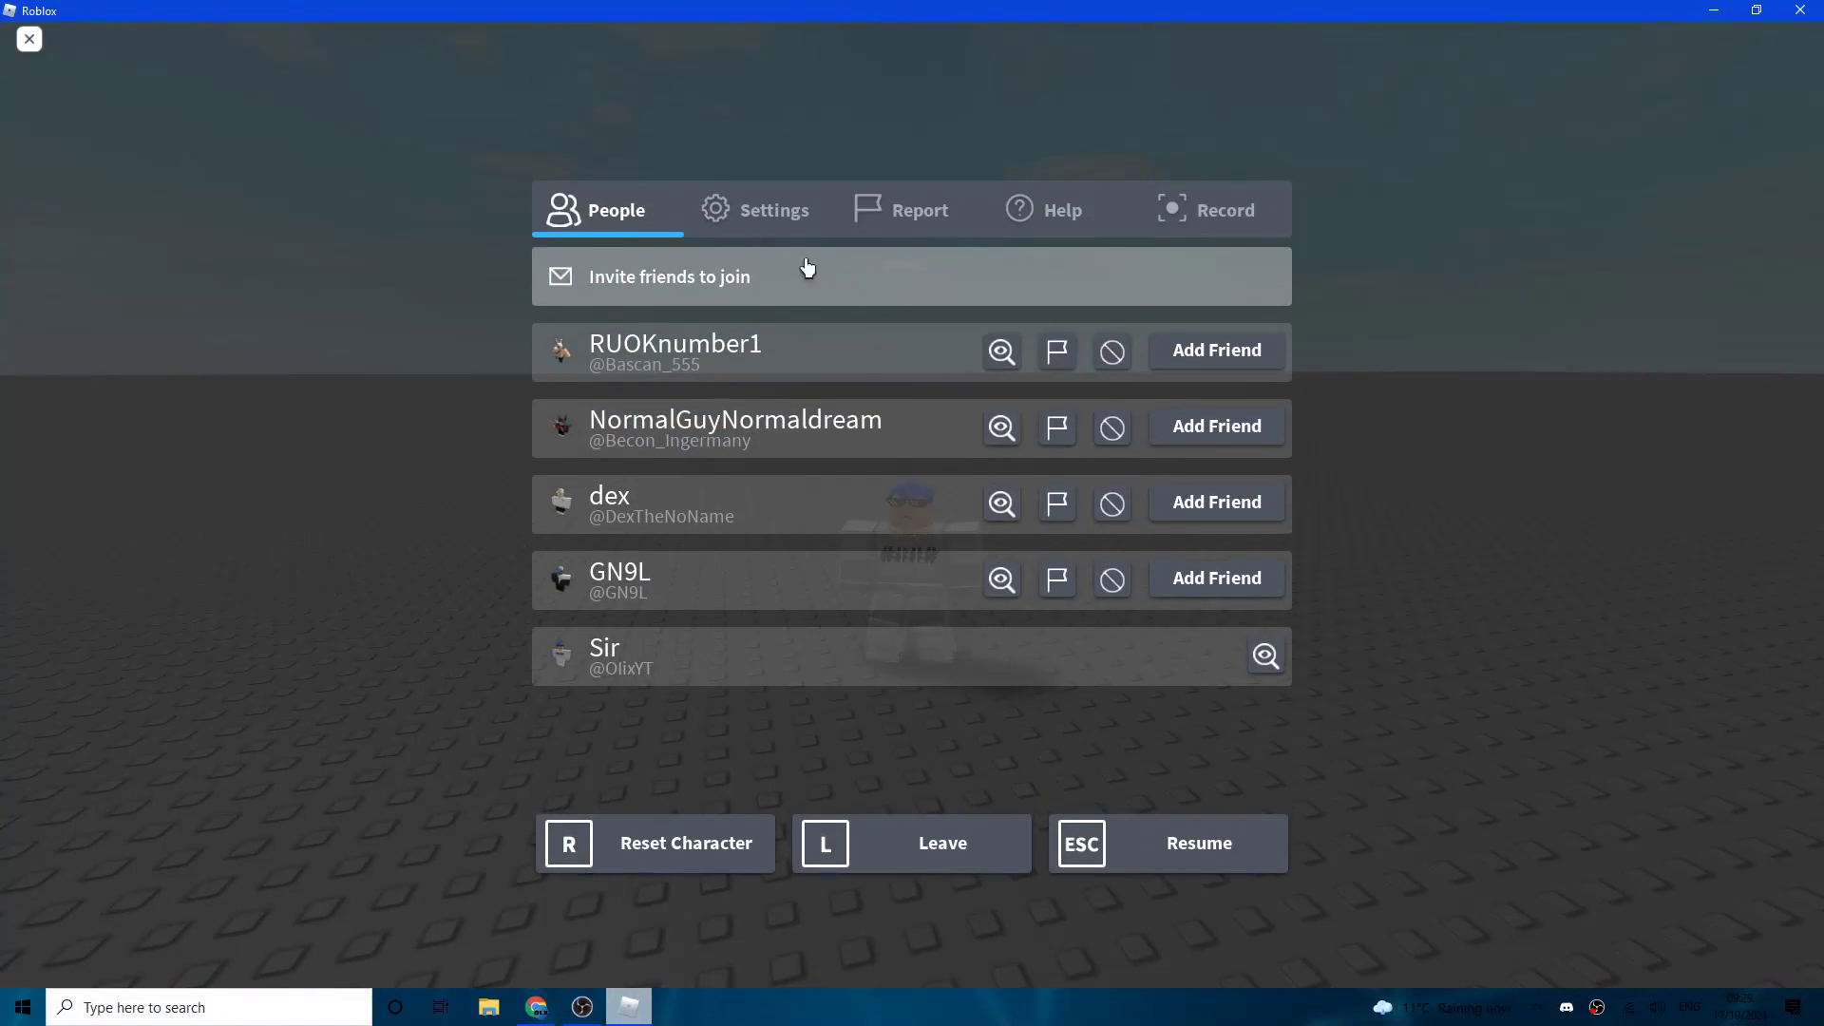
{"action": "key", "text": "Escape"}
{"action": "key", "text": "s"}
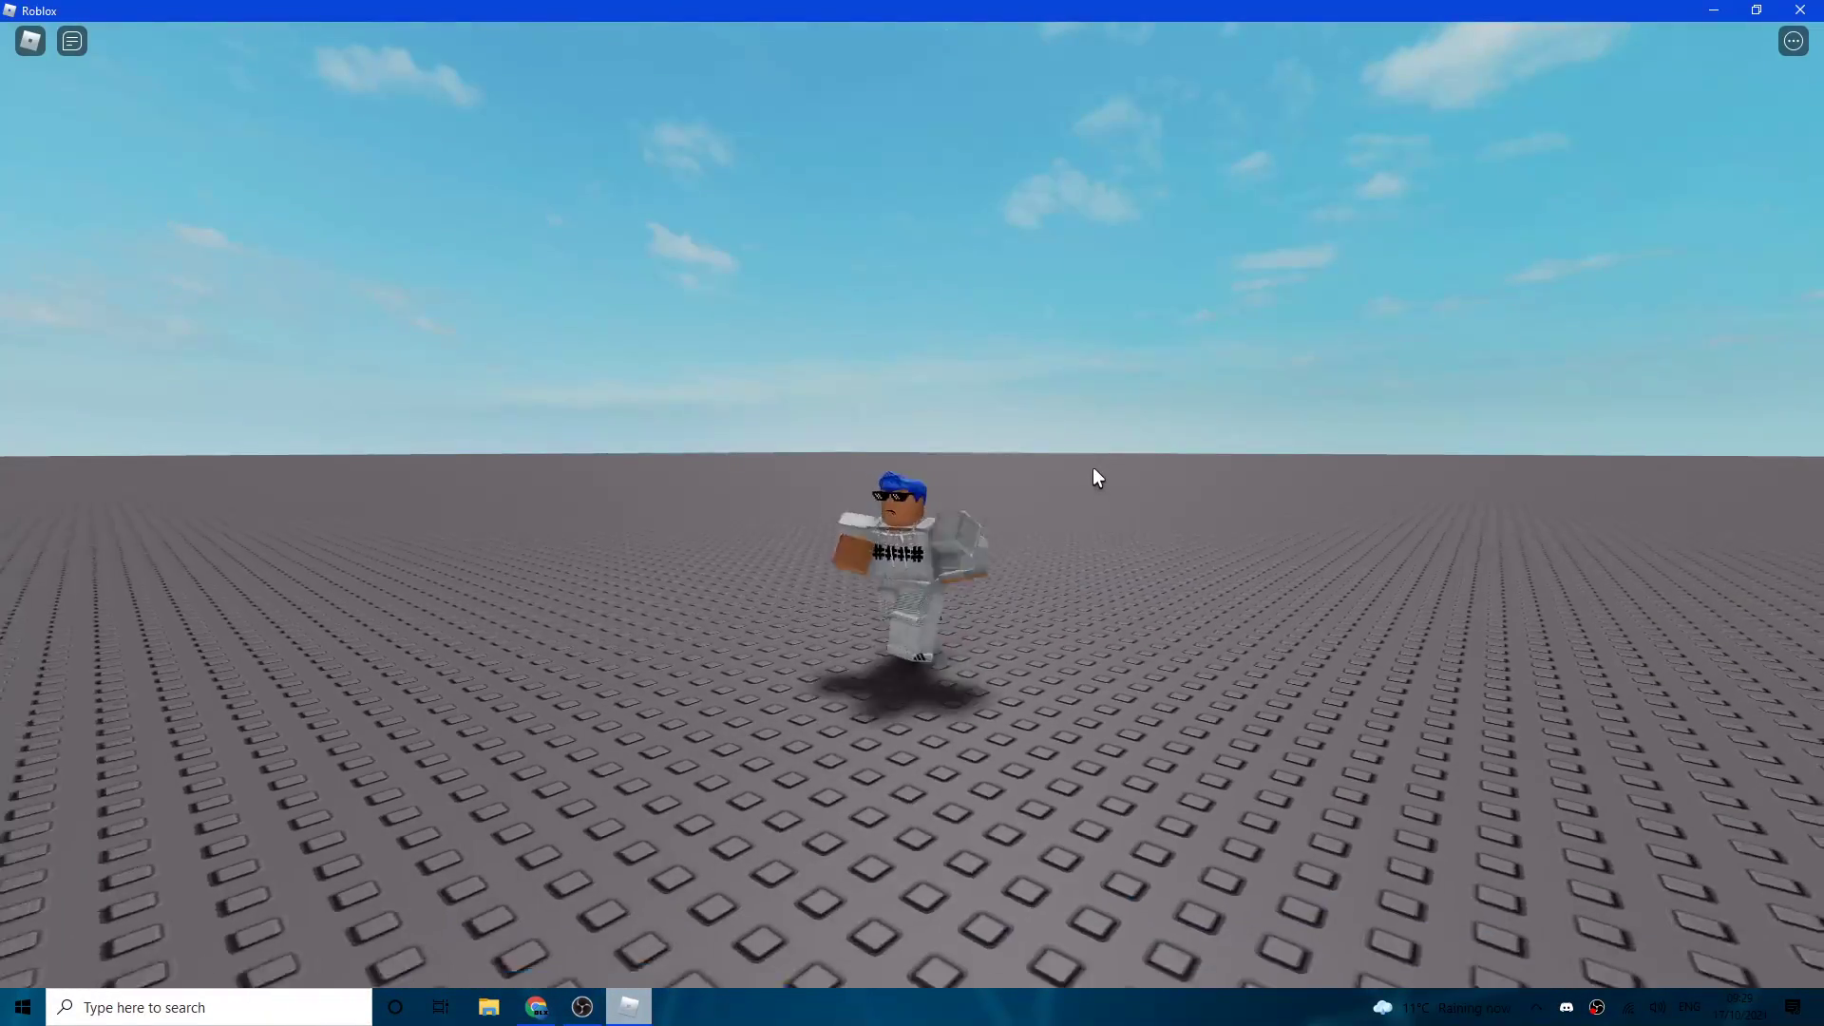
{"action": "key", "text": "Escape"}
{"action": "left_click", "coordinate": [760, 209]}
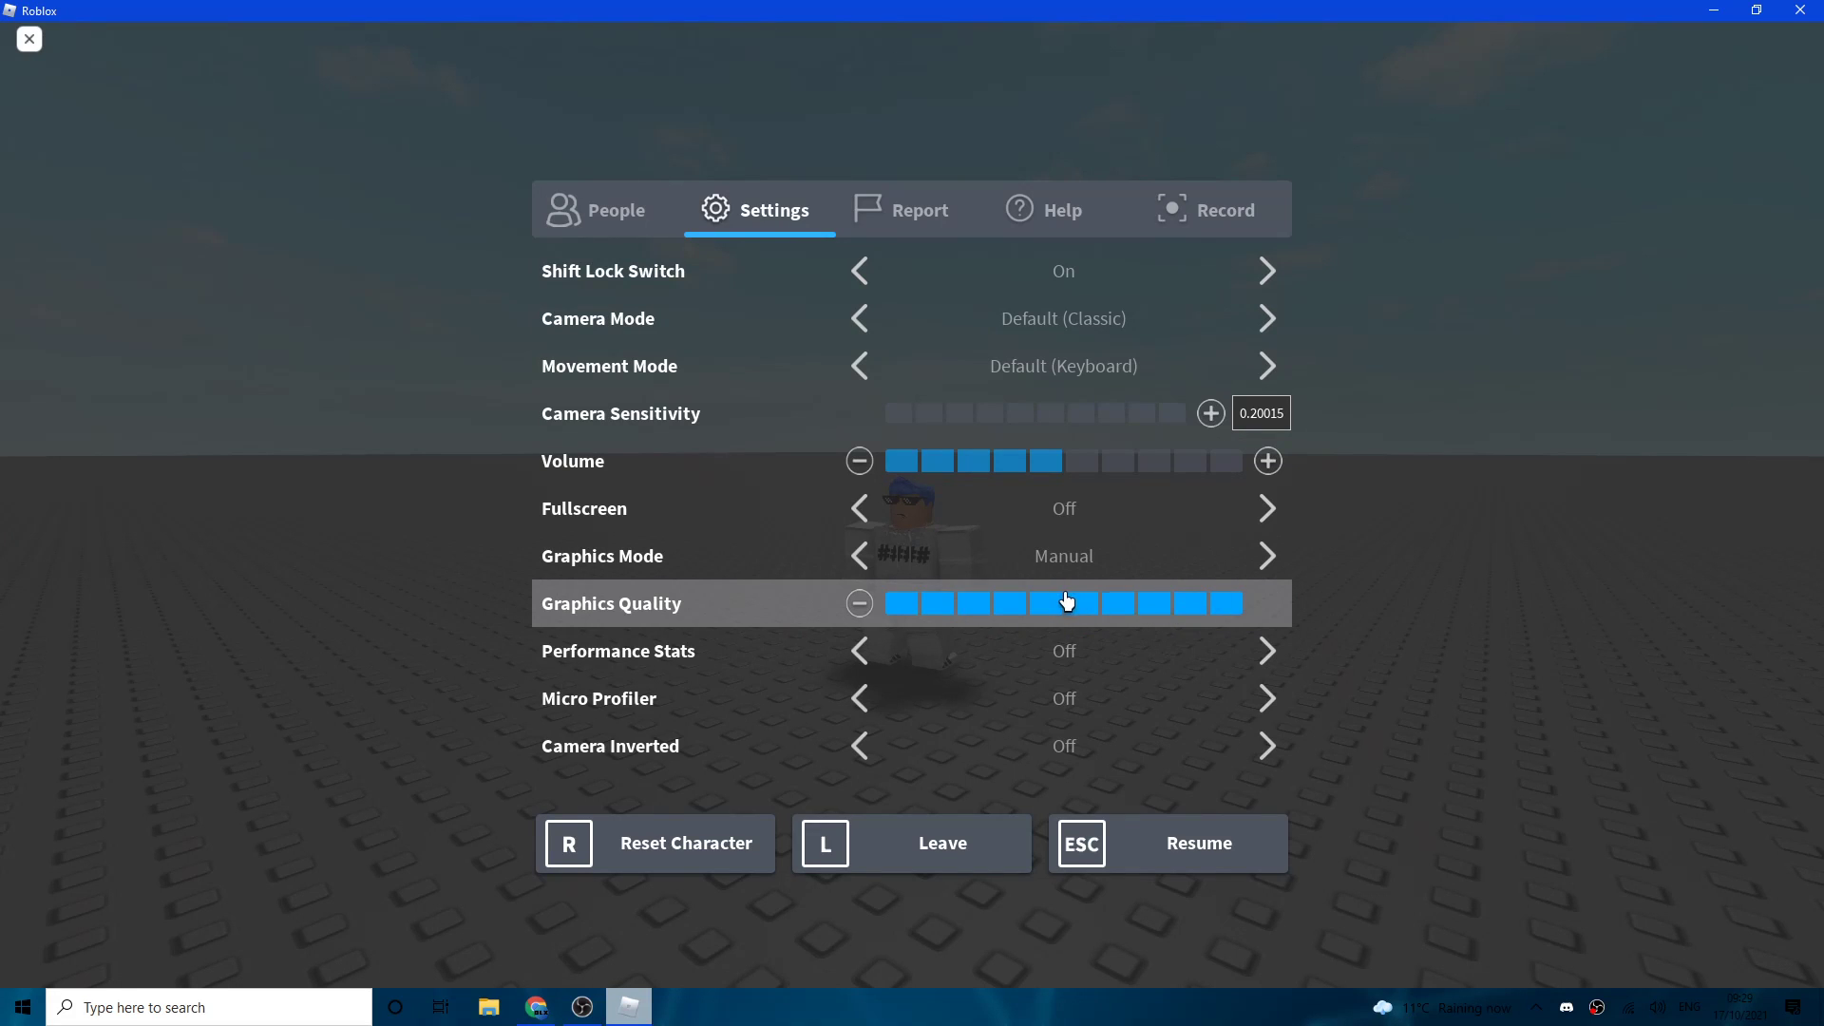
{"action": "left_click", "coordinate": [1051, 602]}
{"action": "key", "text": "Escape"}
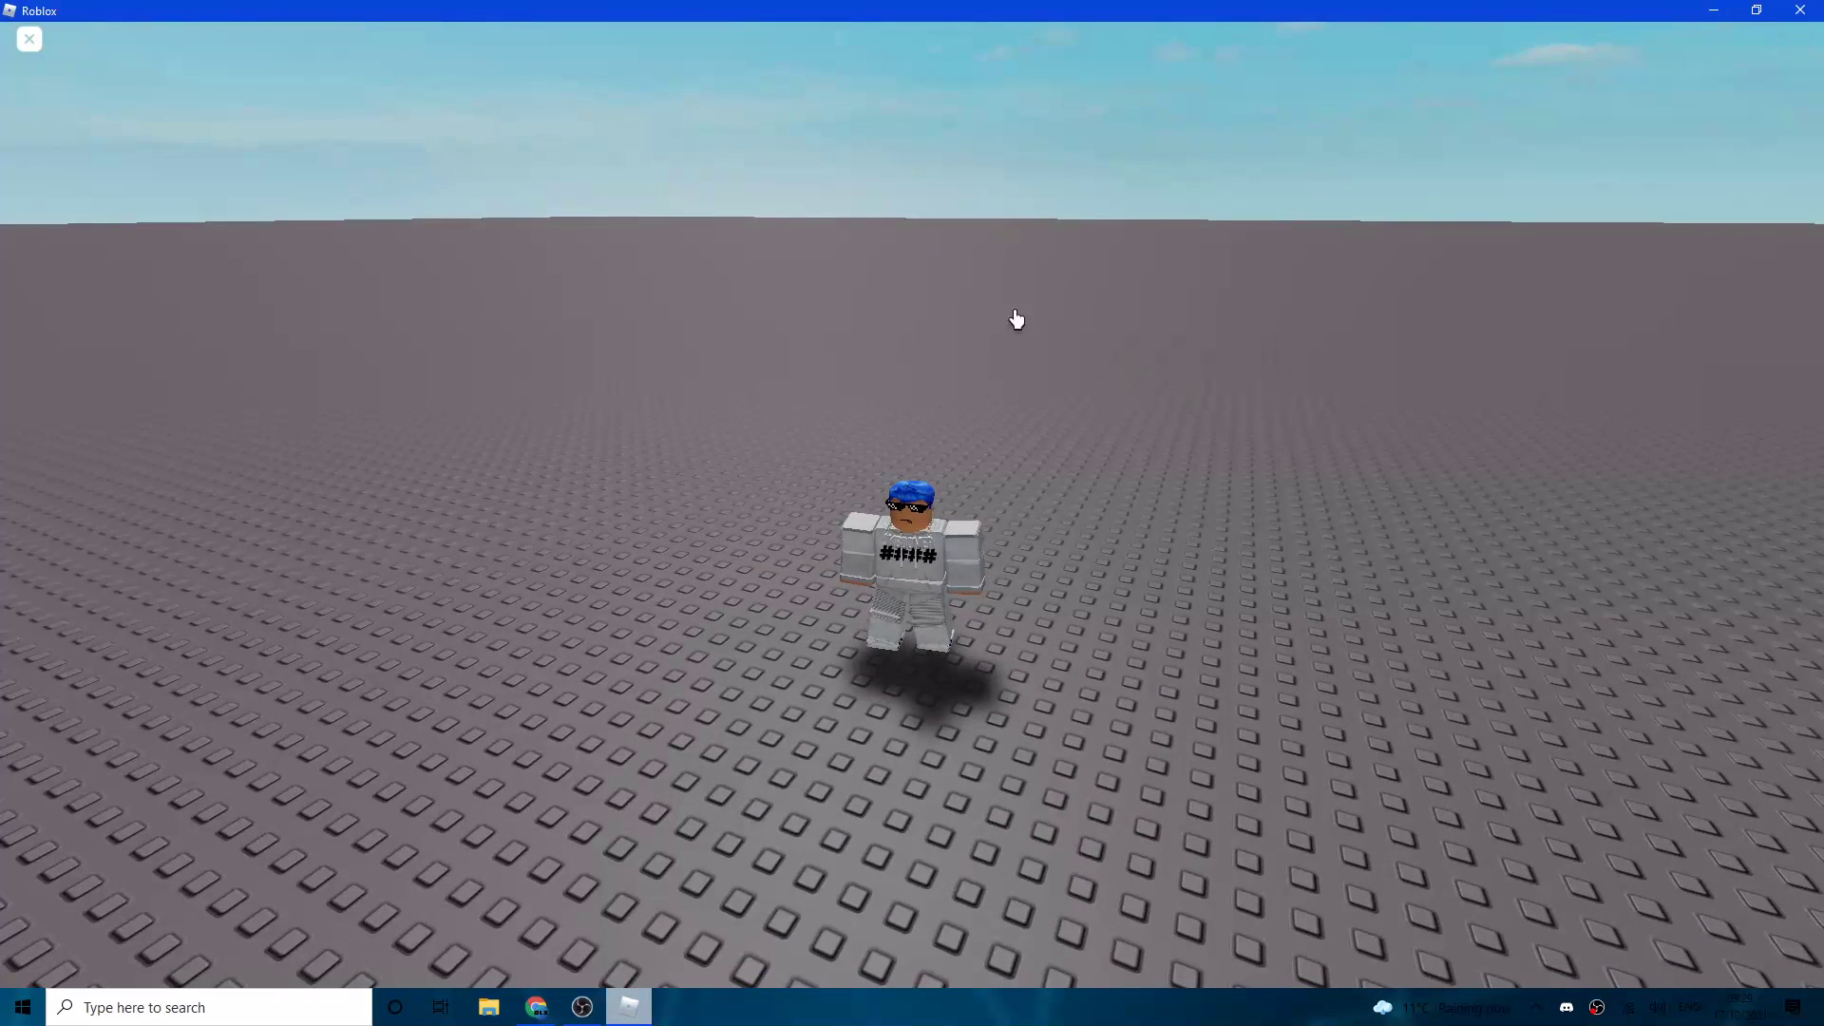
Step: Reduce the Graphics Quality to 2 bars and look at the baseplate in the game
{"action": "key", "text": "Escape"}
{"action": "left_click", "coordinate": [811, 211]}
{"action": "left_click", "coordinate": [940, 608]}
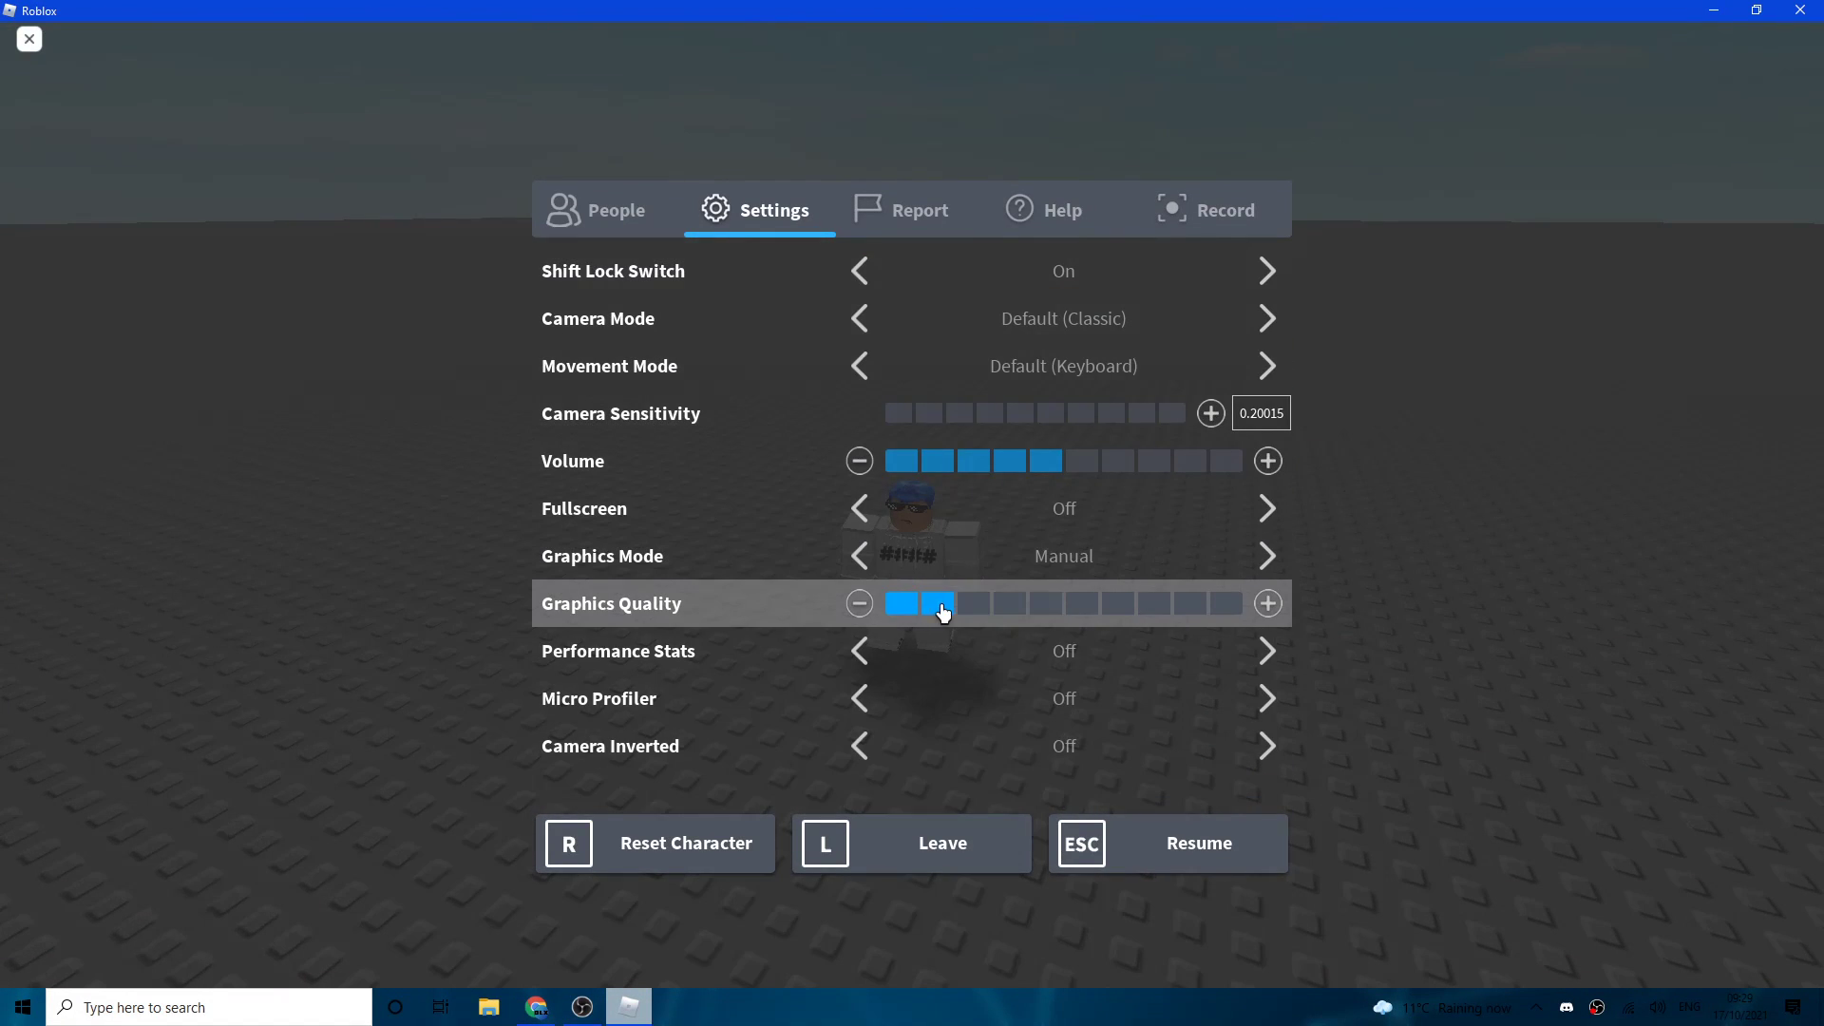
{"action": "key", "text": "Escape"}
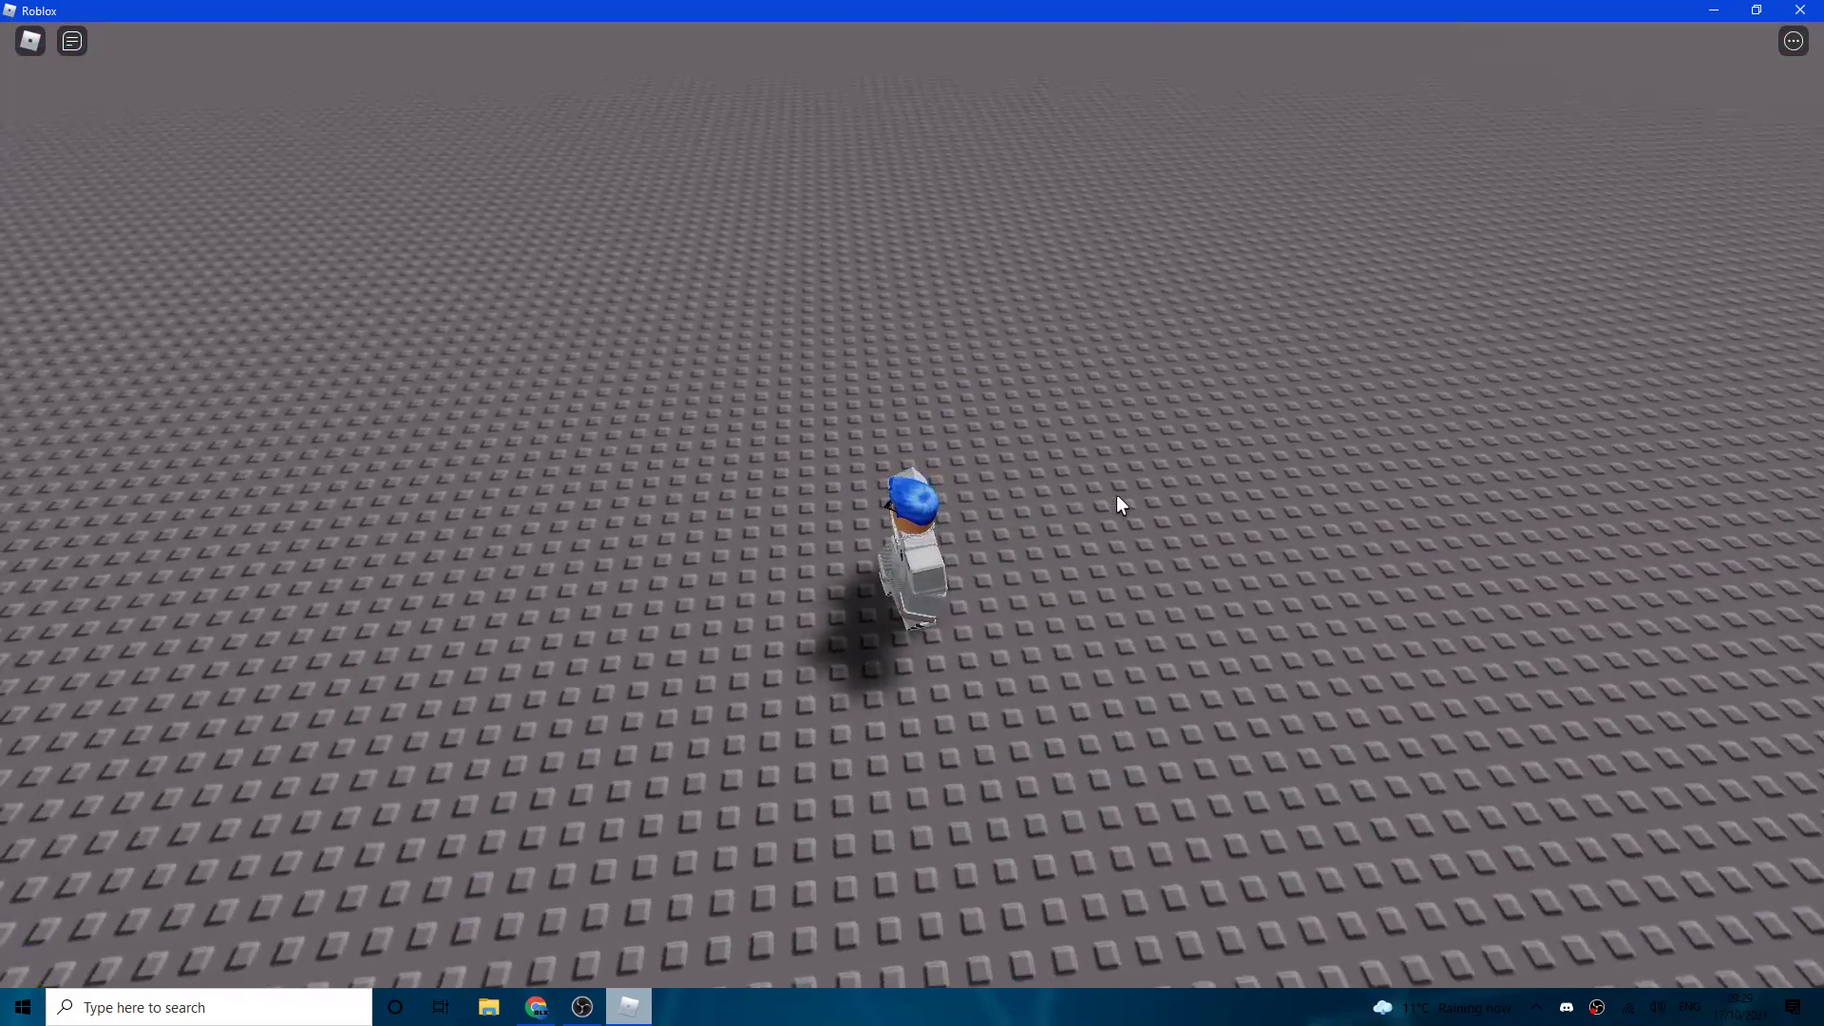
{"action": "key", "text": "Page_Down"}
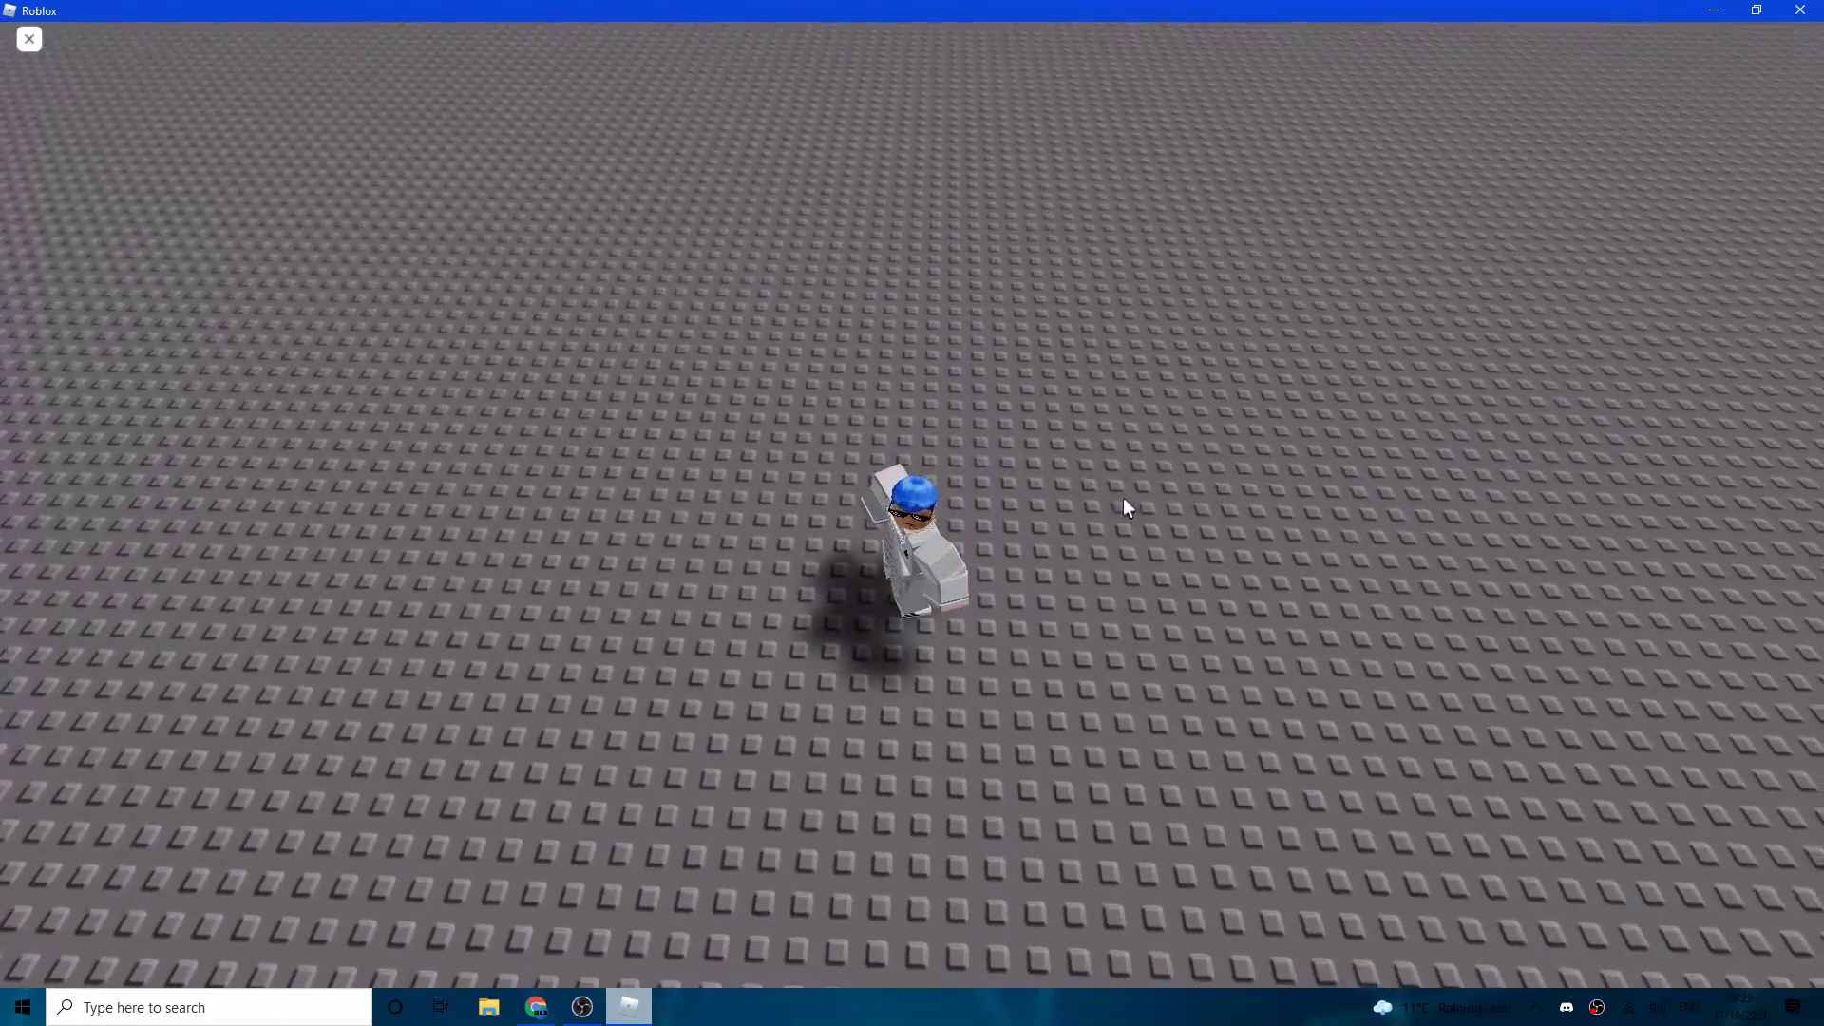
Step: Reduce the Graphics Quality to 1 bar and resume the game
{"action": "key", "text": "Escape"}
{"action": "left_click", "coordinate": [810, 212]}
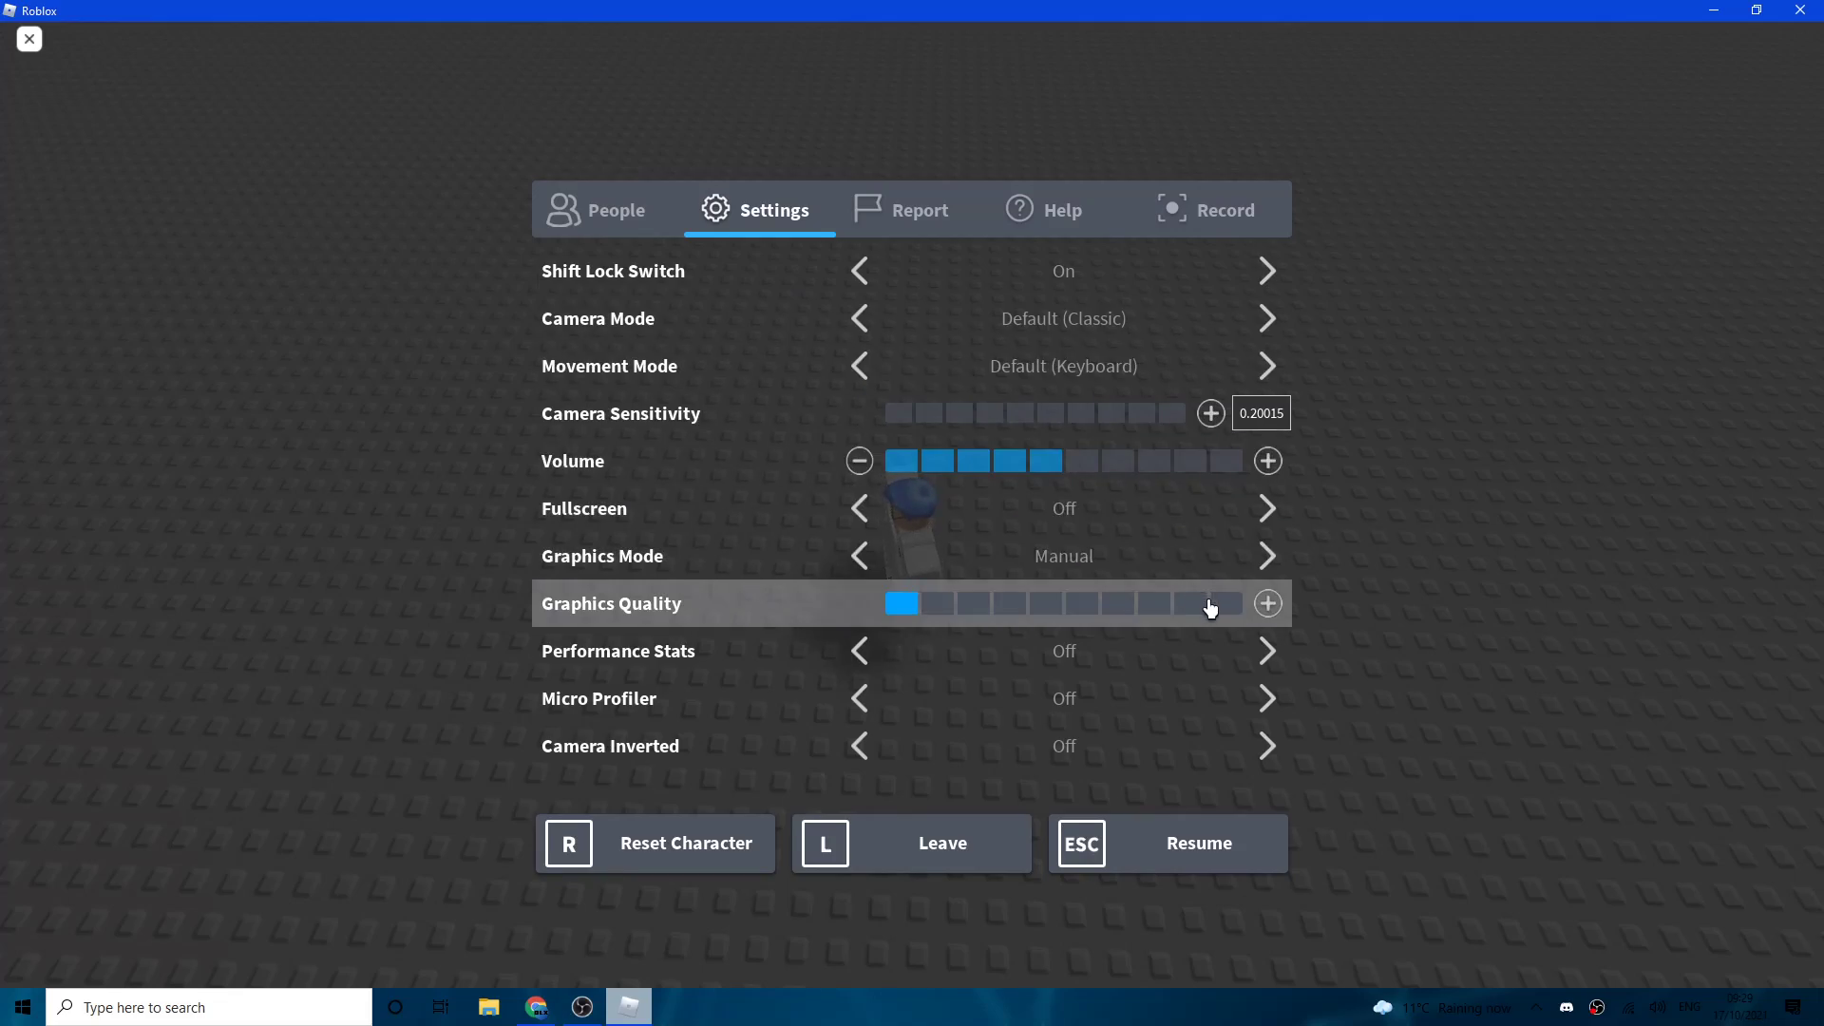
{"action": "key", "text": "Escape"}
Step: Raise the Graphics Quality to its maximum in the in-game settings and return to the game
{"action": "key", "text": "Escape"}
{"action": "left_click", "coordinate": [755, 204]}
{"action": "left_click", "coordinate": [1226, 599]}
{"action": "key", "text": "Escape"}
{"action": "key", "text": "Page_Up"}
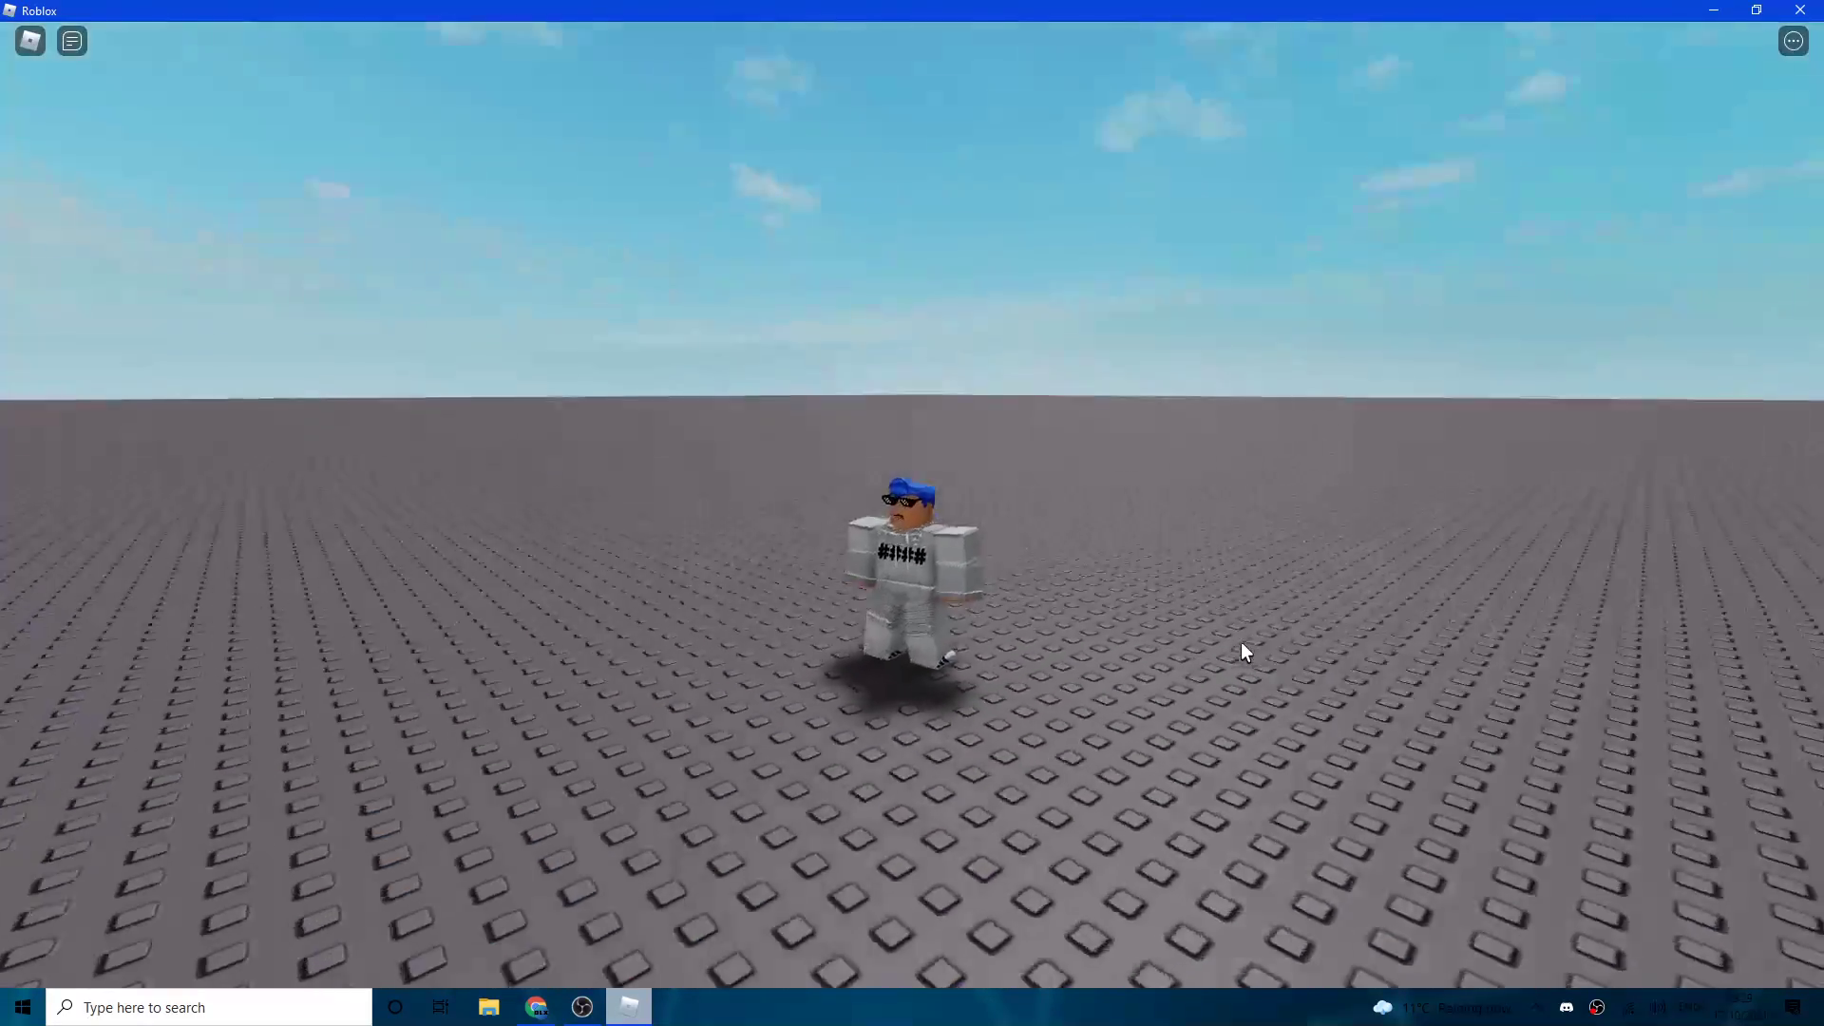
{"action": "key", "text": "s"}
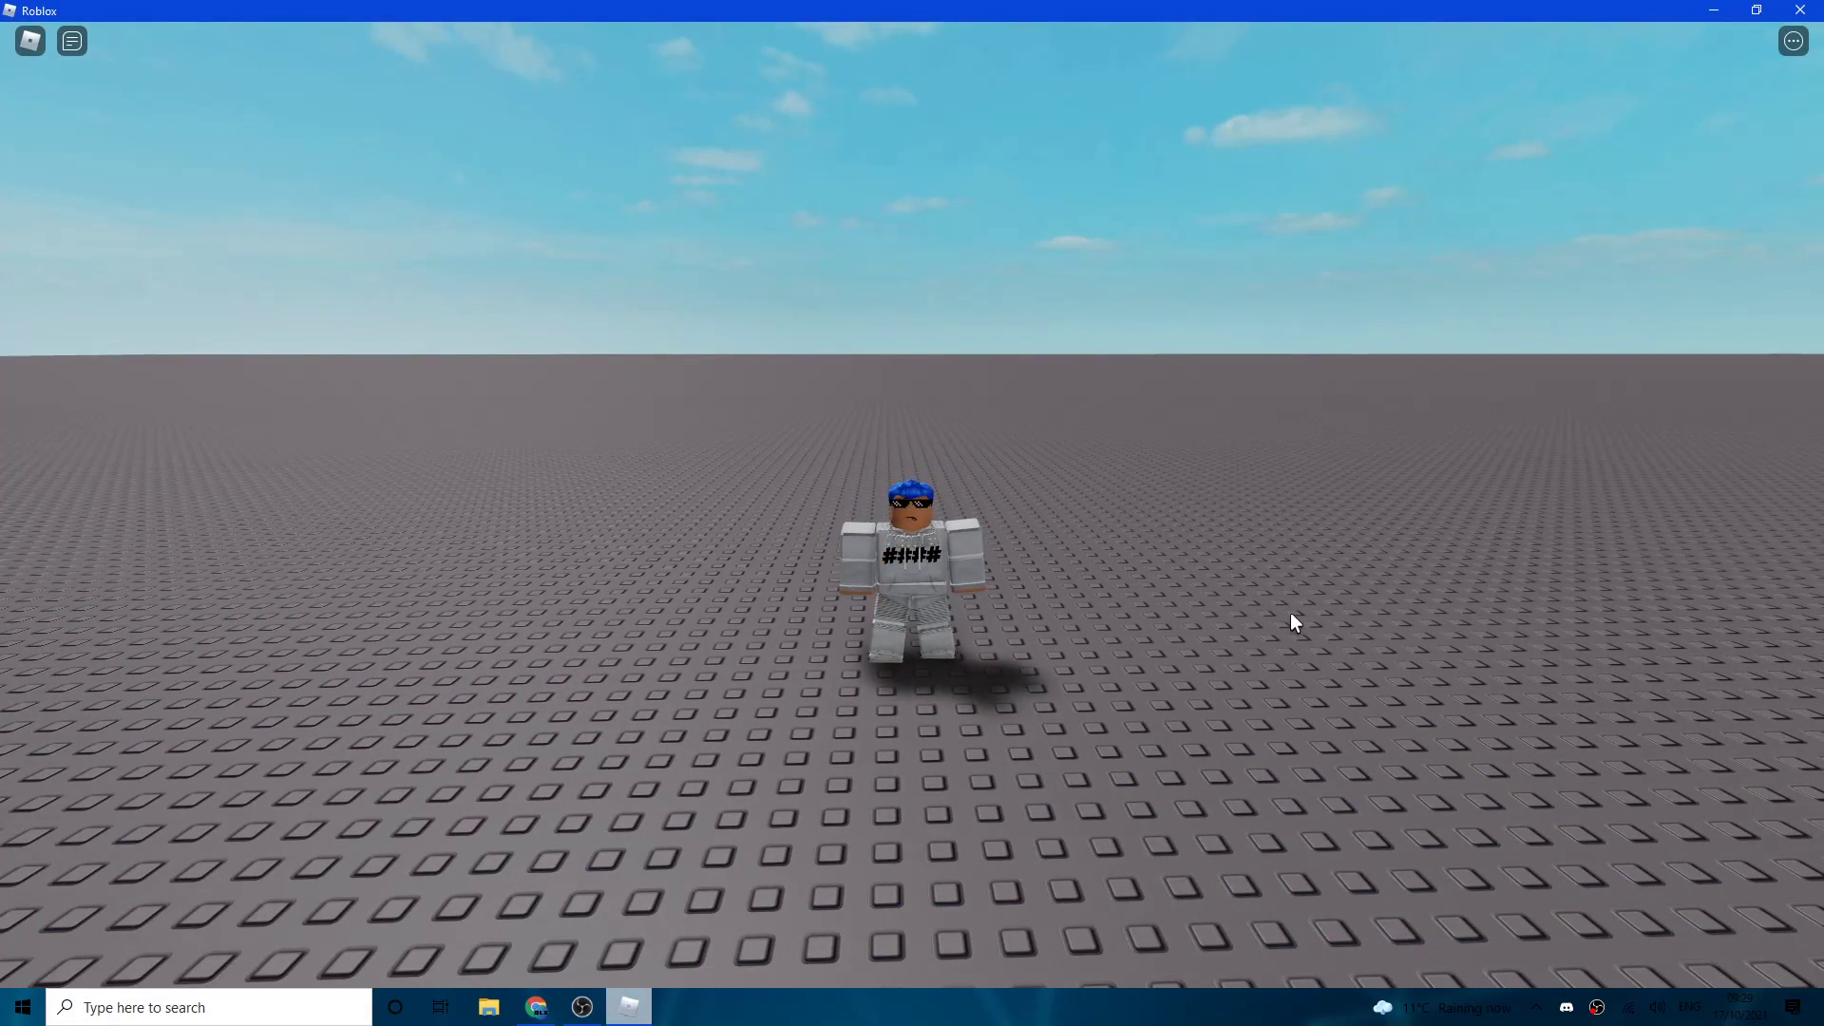
{"action": "key", "text": "w"}
{"action": "key", "text": "s"}
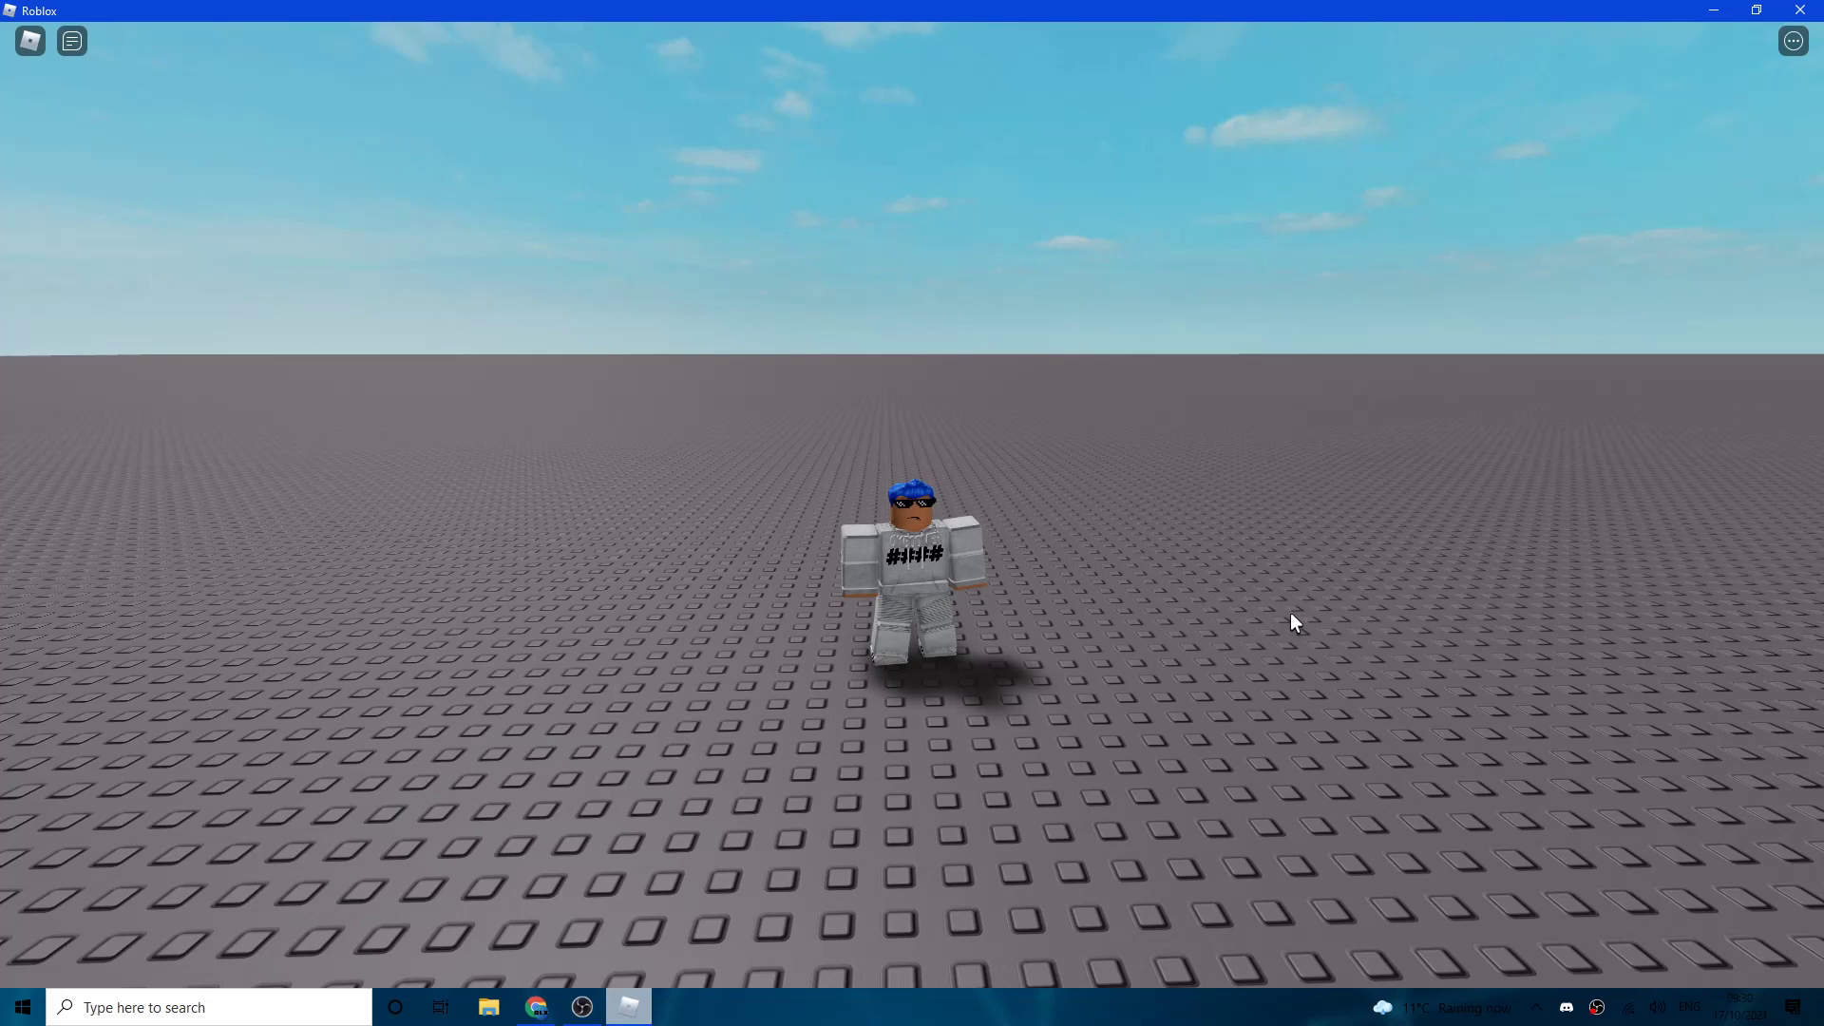
{"action": "key", "text": "Page_Up"}
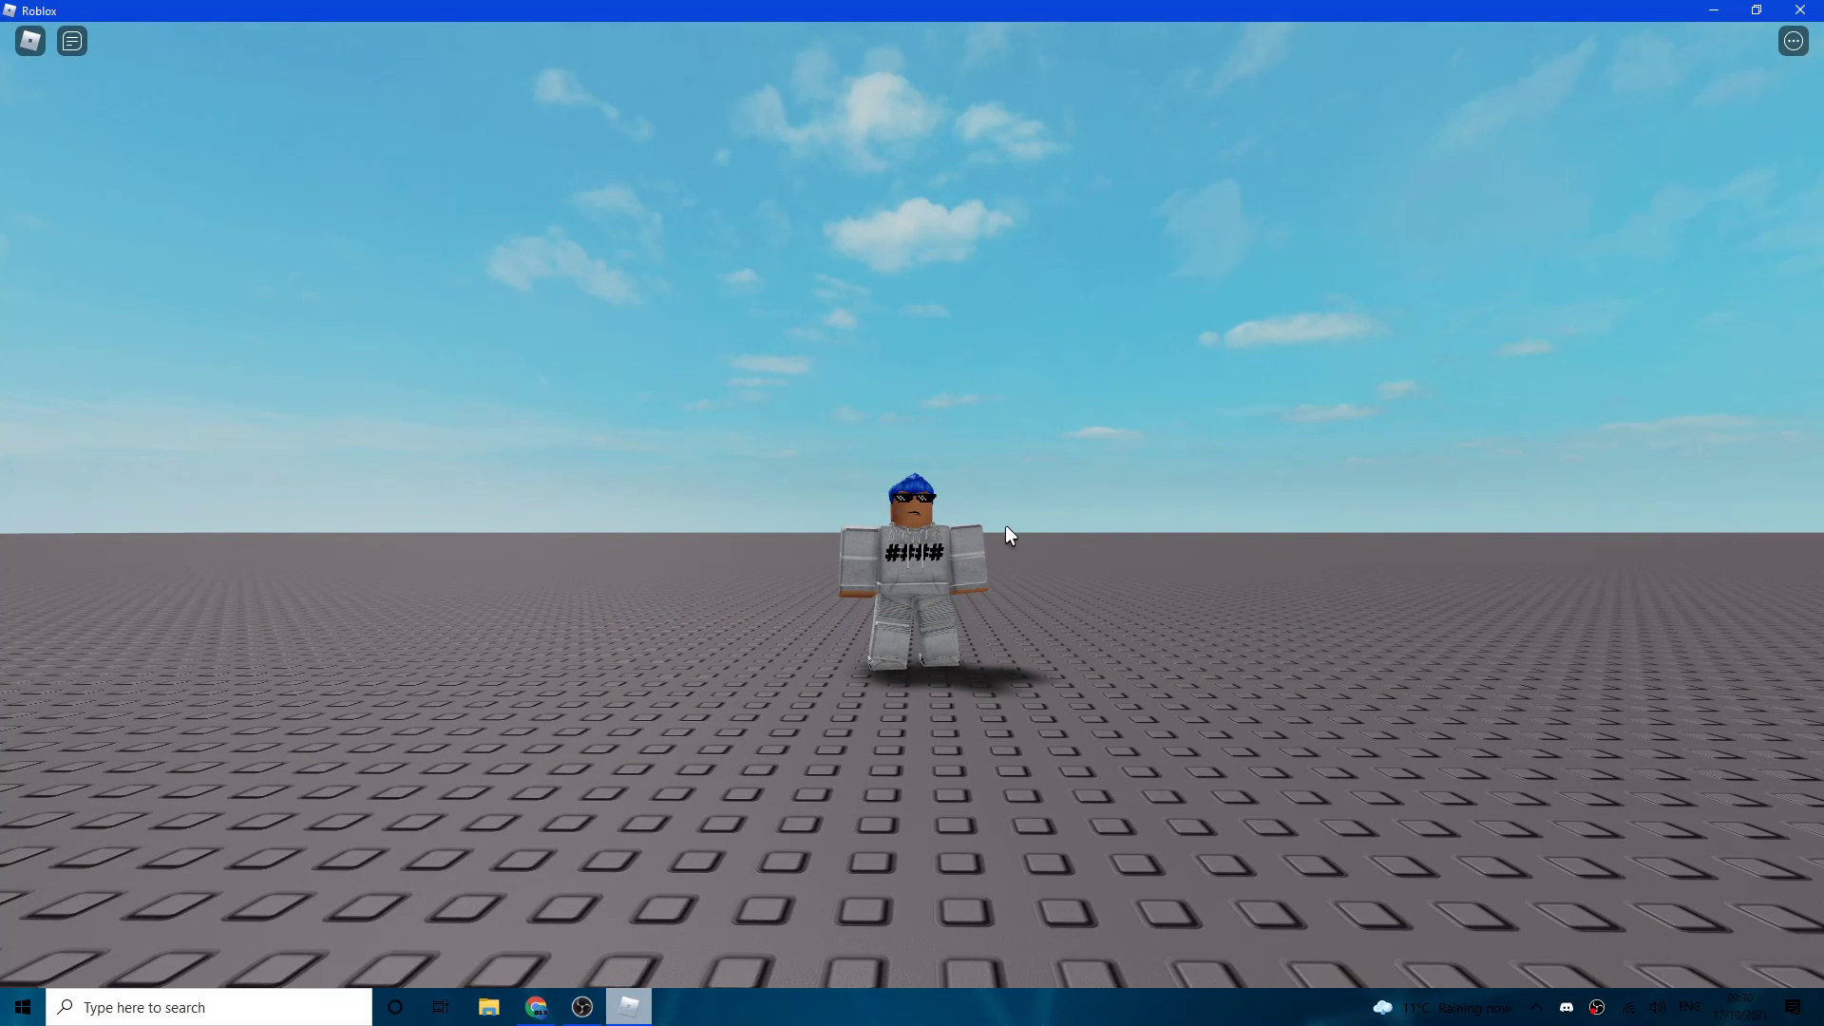
{"action": "key", "text": "s"}
{"action": "scroll", "coordinate": [1009, 536], "scroll_direction": "up", "scroll_amount": 2}
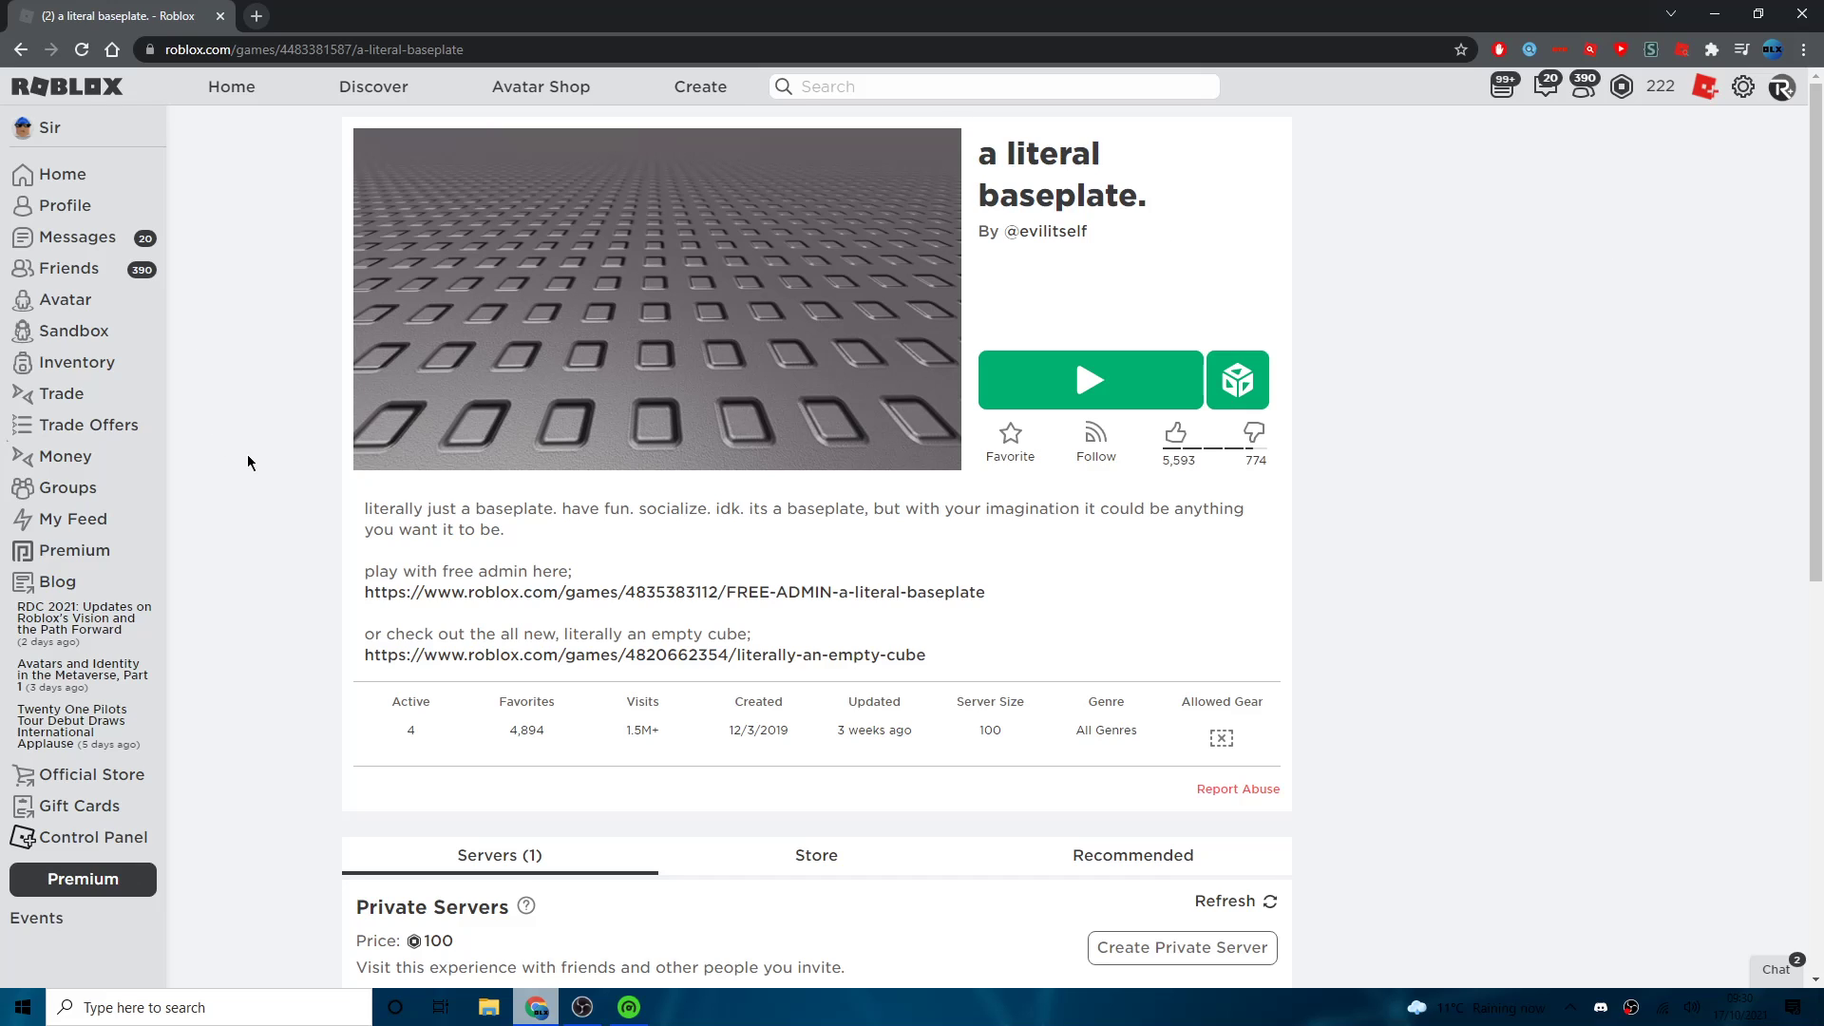
Step: Return to the Roblox home page in the browser and open Task Manager in its detailed view
{"action": "key", "text": "alt+Left"}
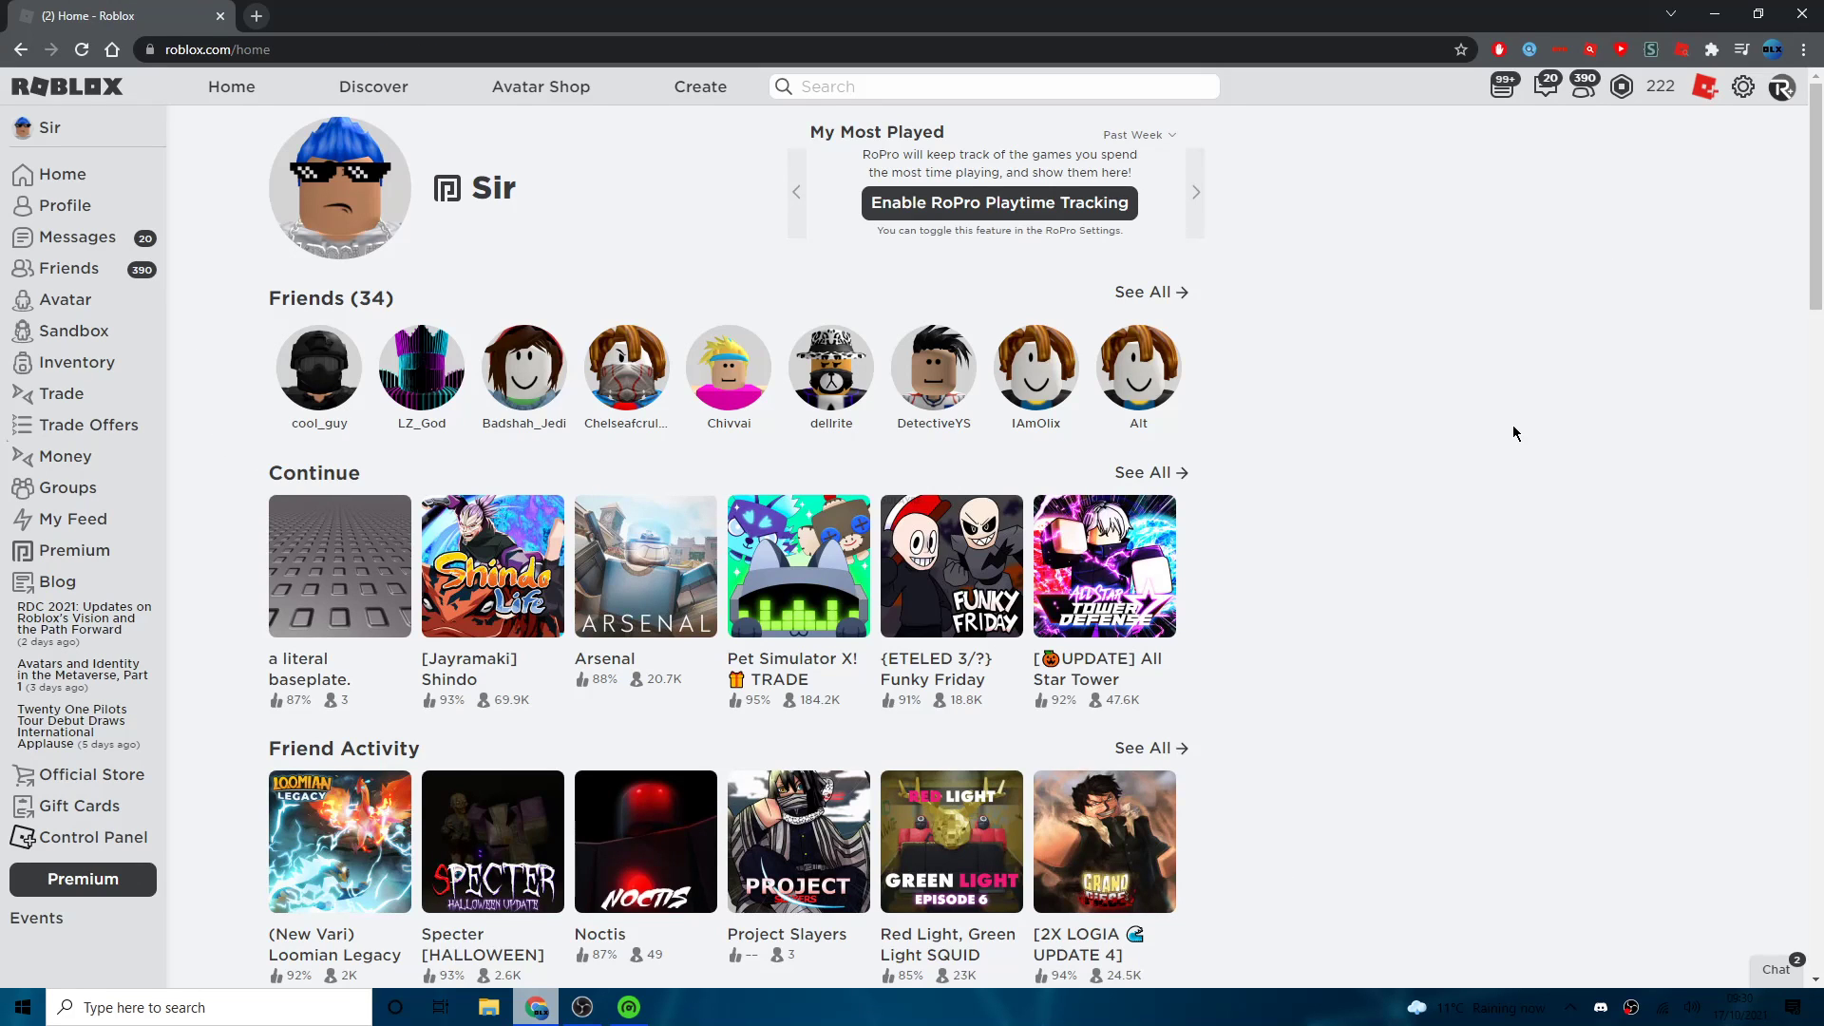
{"action": "key", "text": "super"}
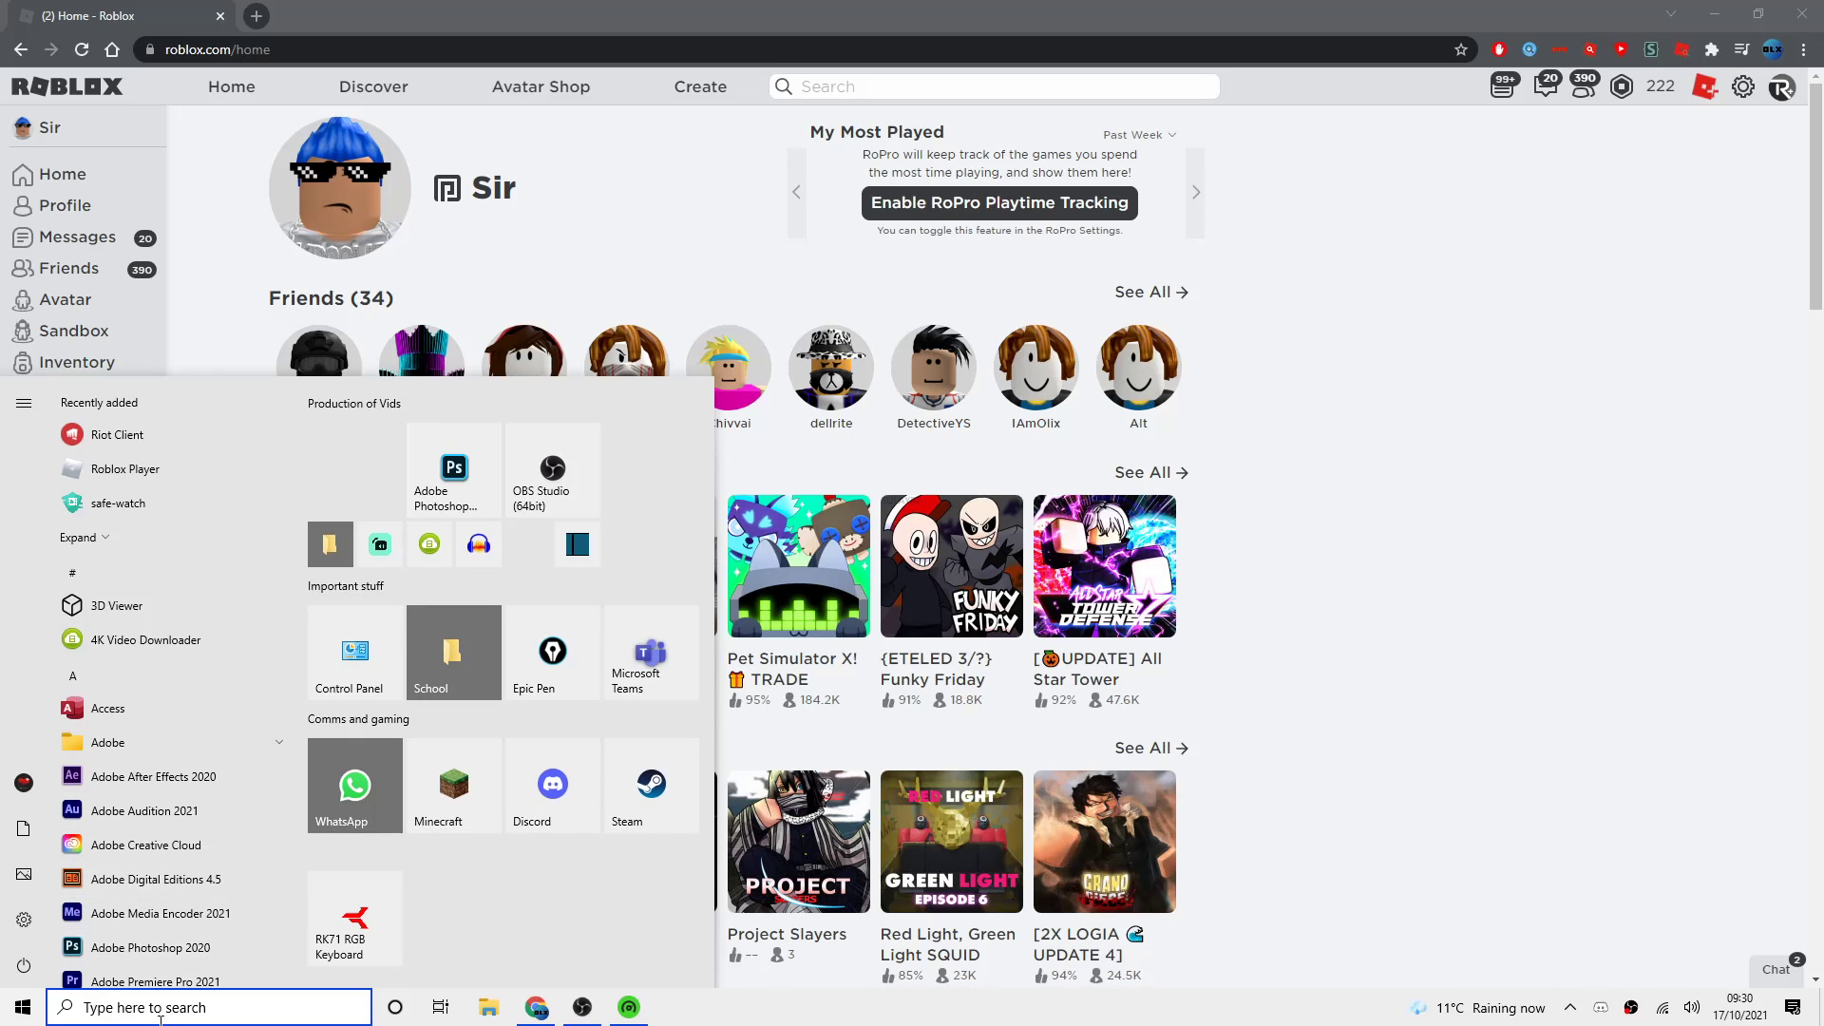
{"action": "type", "text": "task m"}
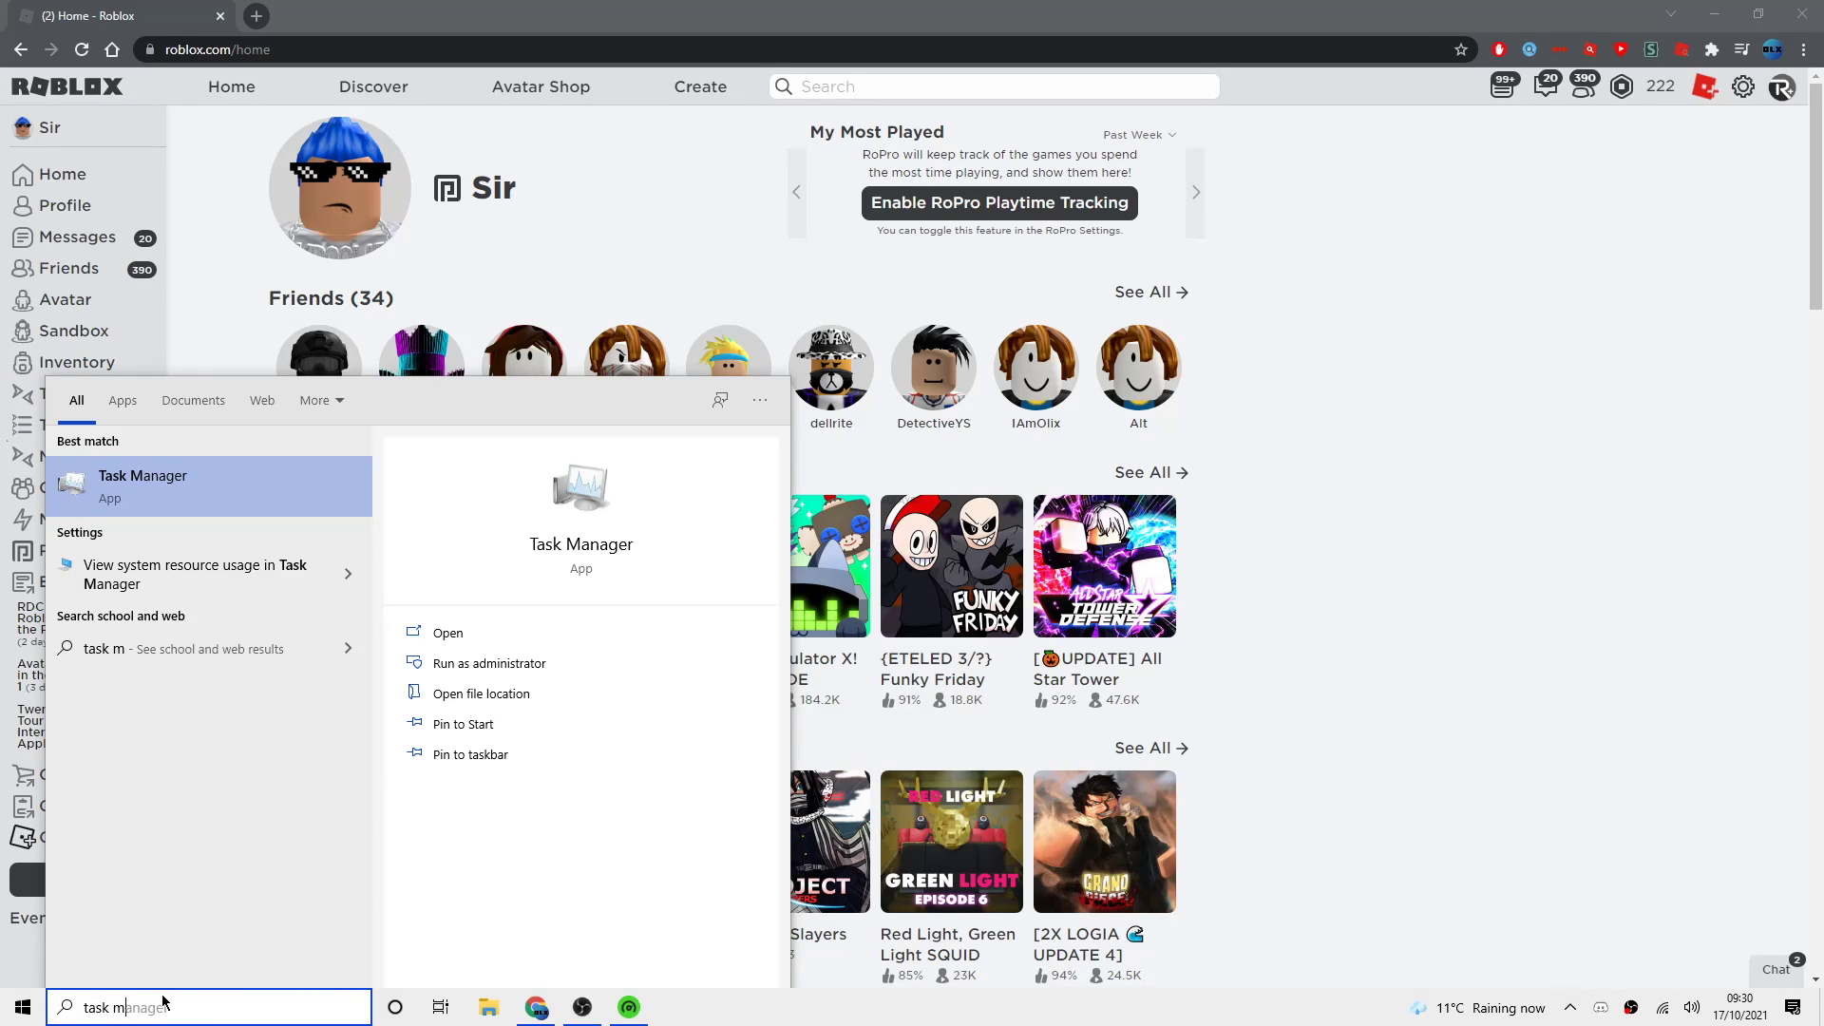
{"action": "key", "text": "Return"}
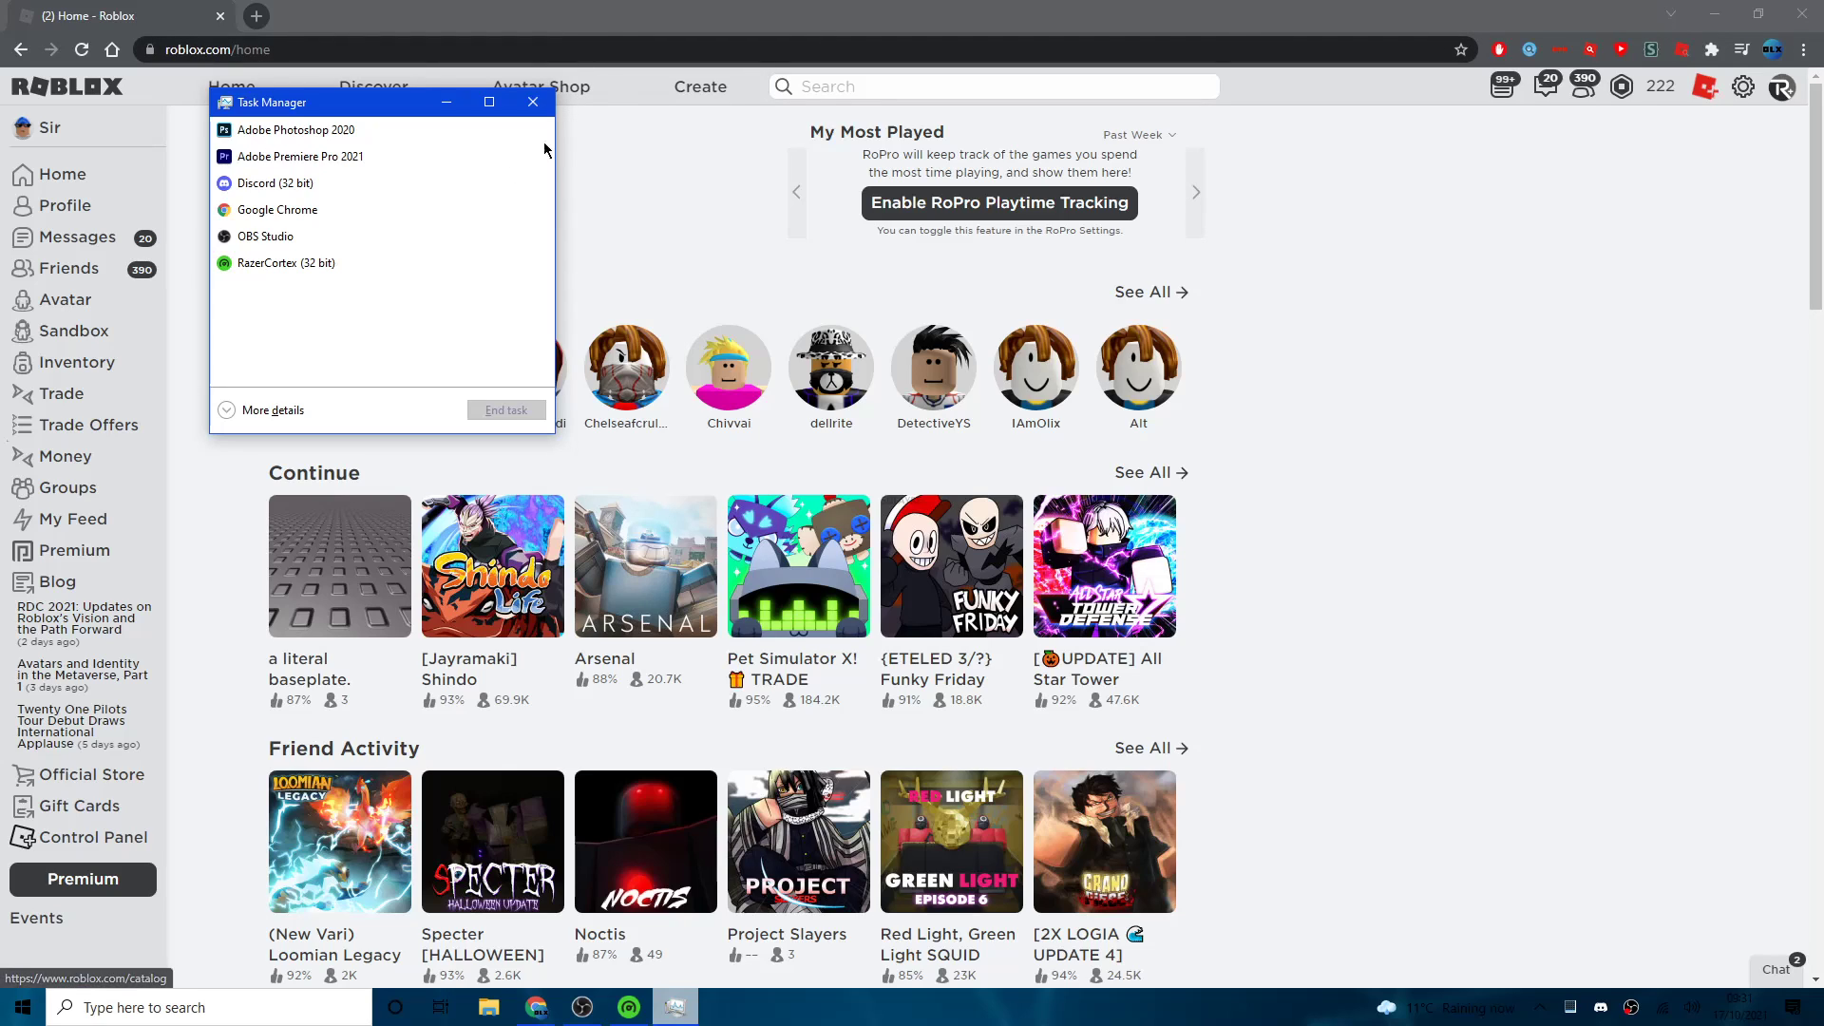
{"action": "left_click", "coordinate": [266, 412]}
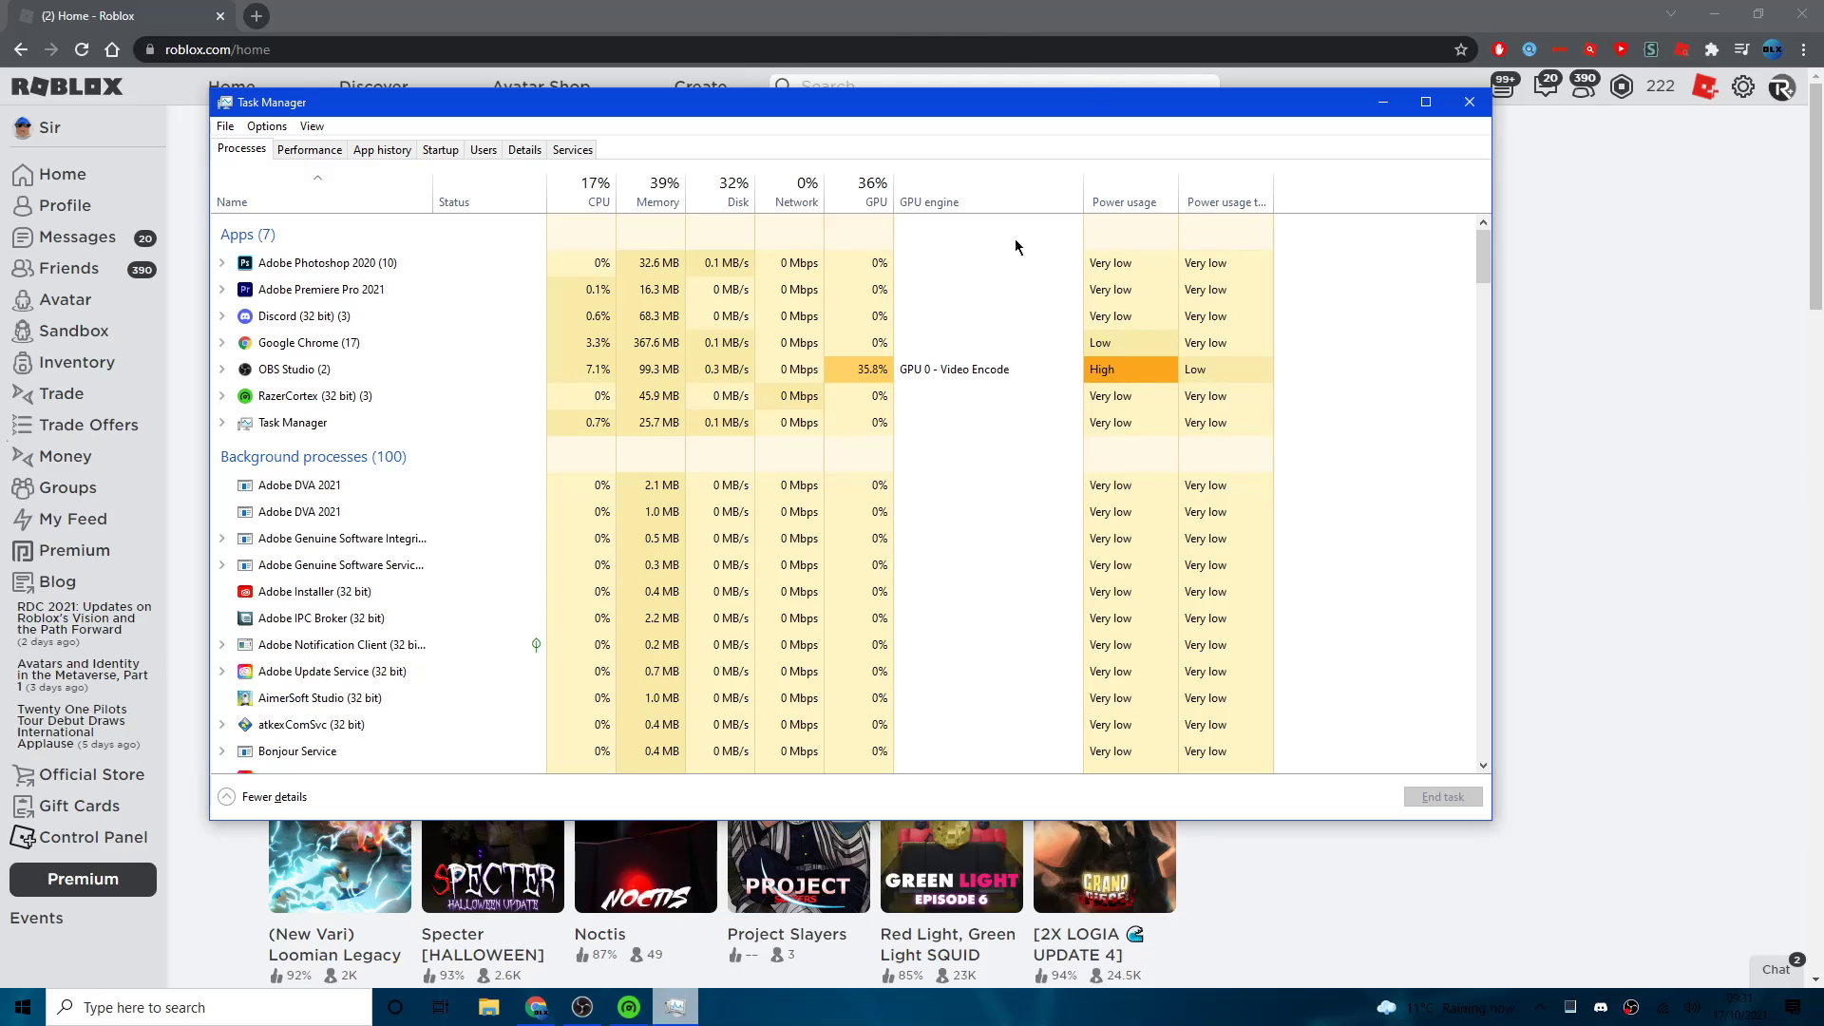
Step: Find Spotify among Task Manager's startup programs and disable it
{"action": "left_click", "coordinate": [441, 150]}
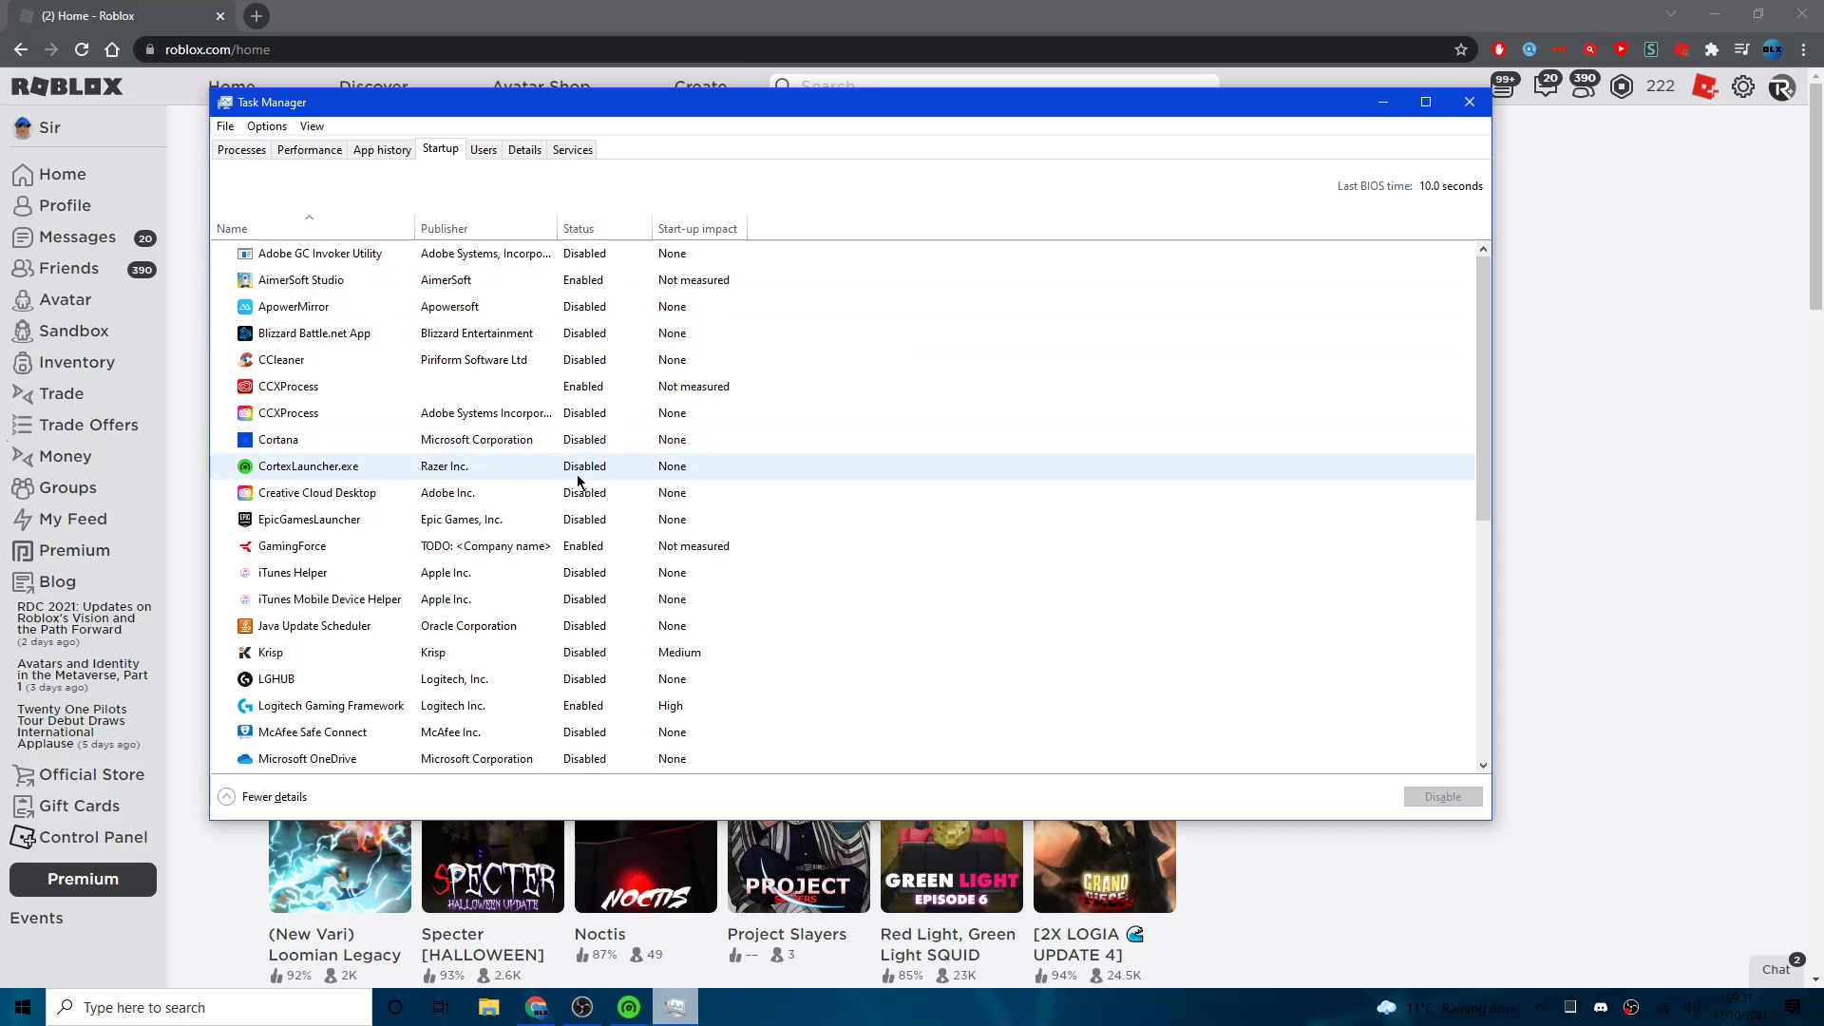
{"action": "scroll", "coordinate": [817, 503], "scroll_direction": "down", "scroll_amount": 3}
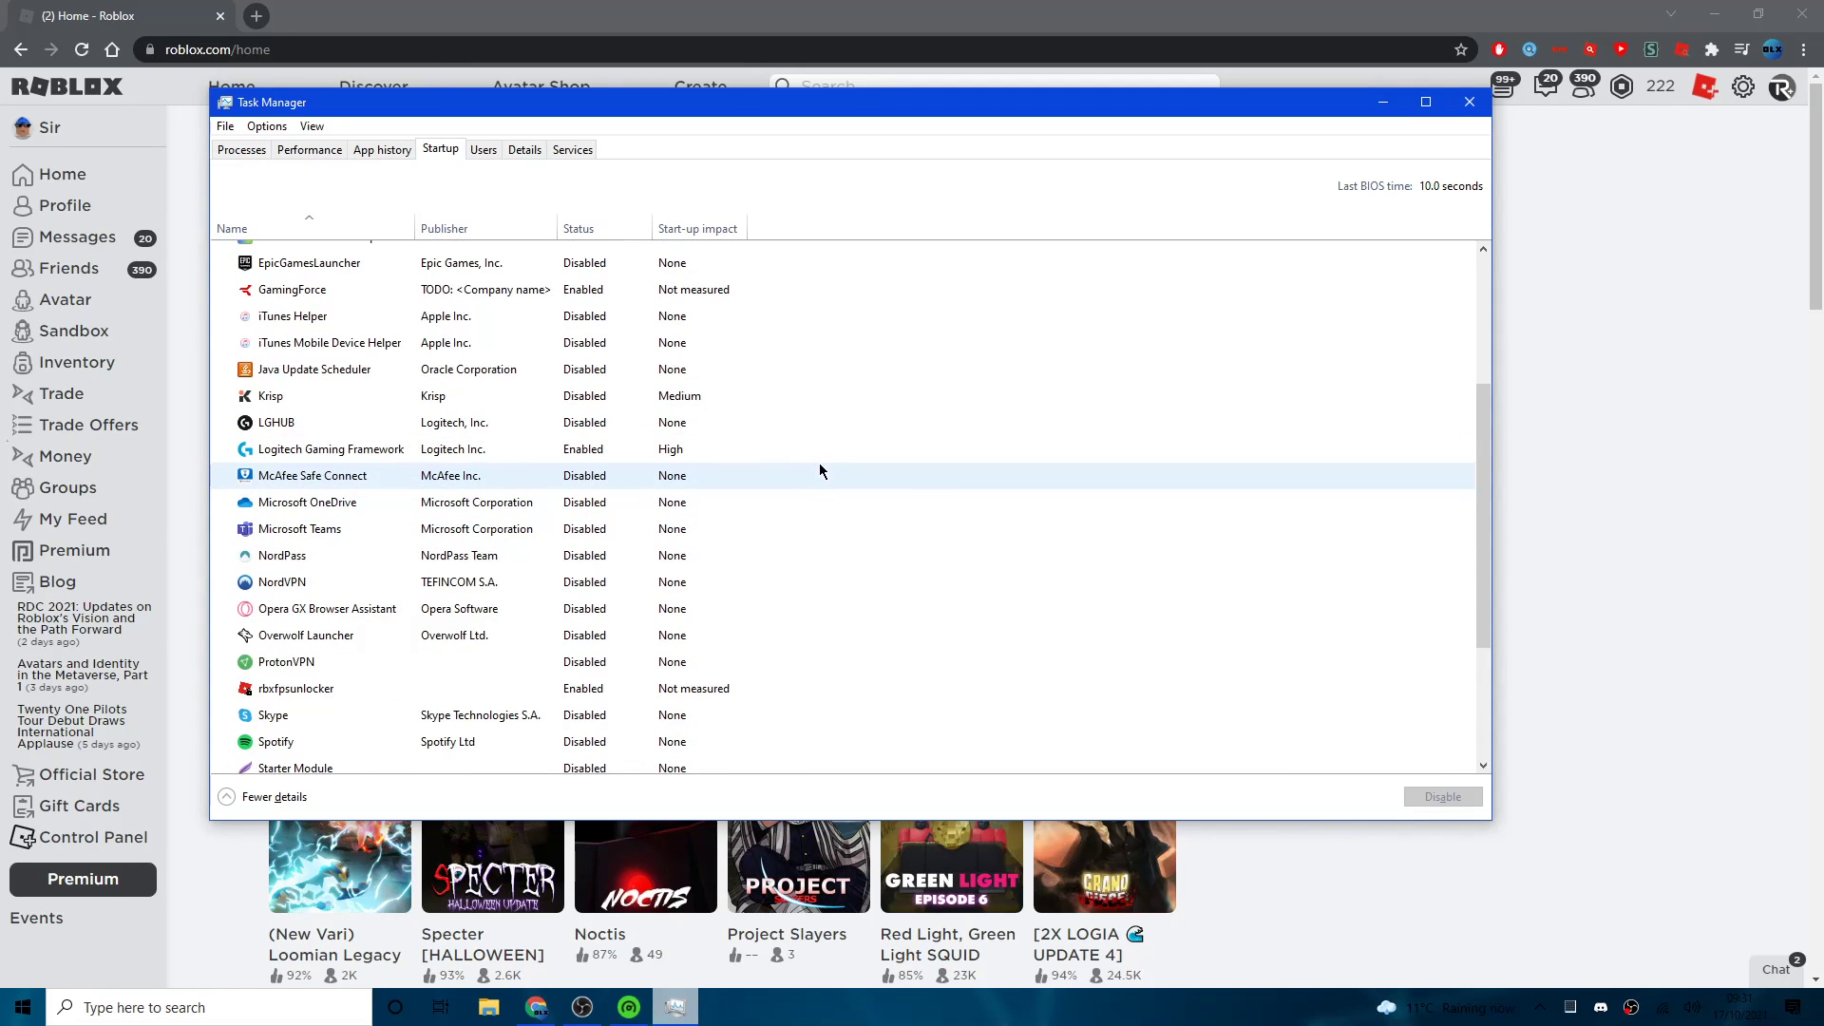
{"action": "scroll", "coordinate": [825, 470], "scroll_direction": "up", "scroll_amount": 3}
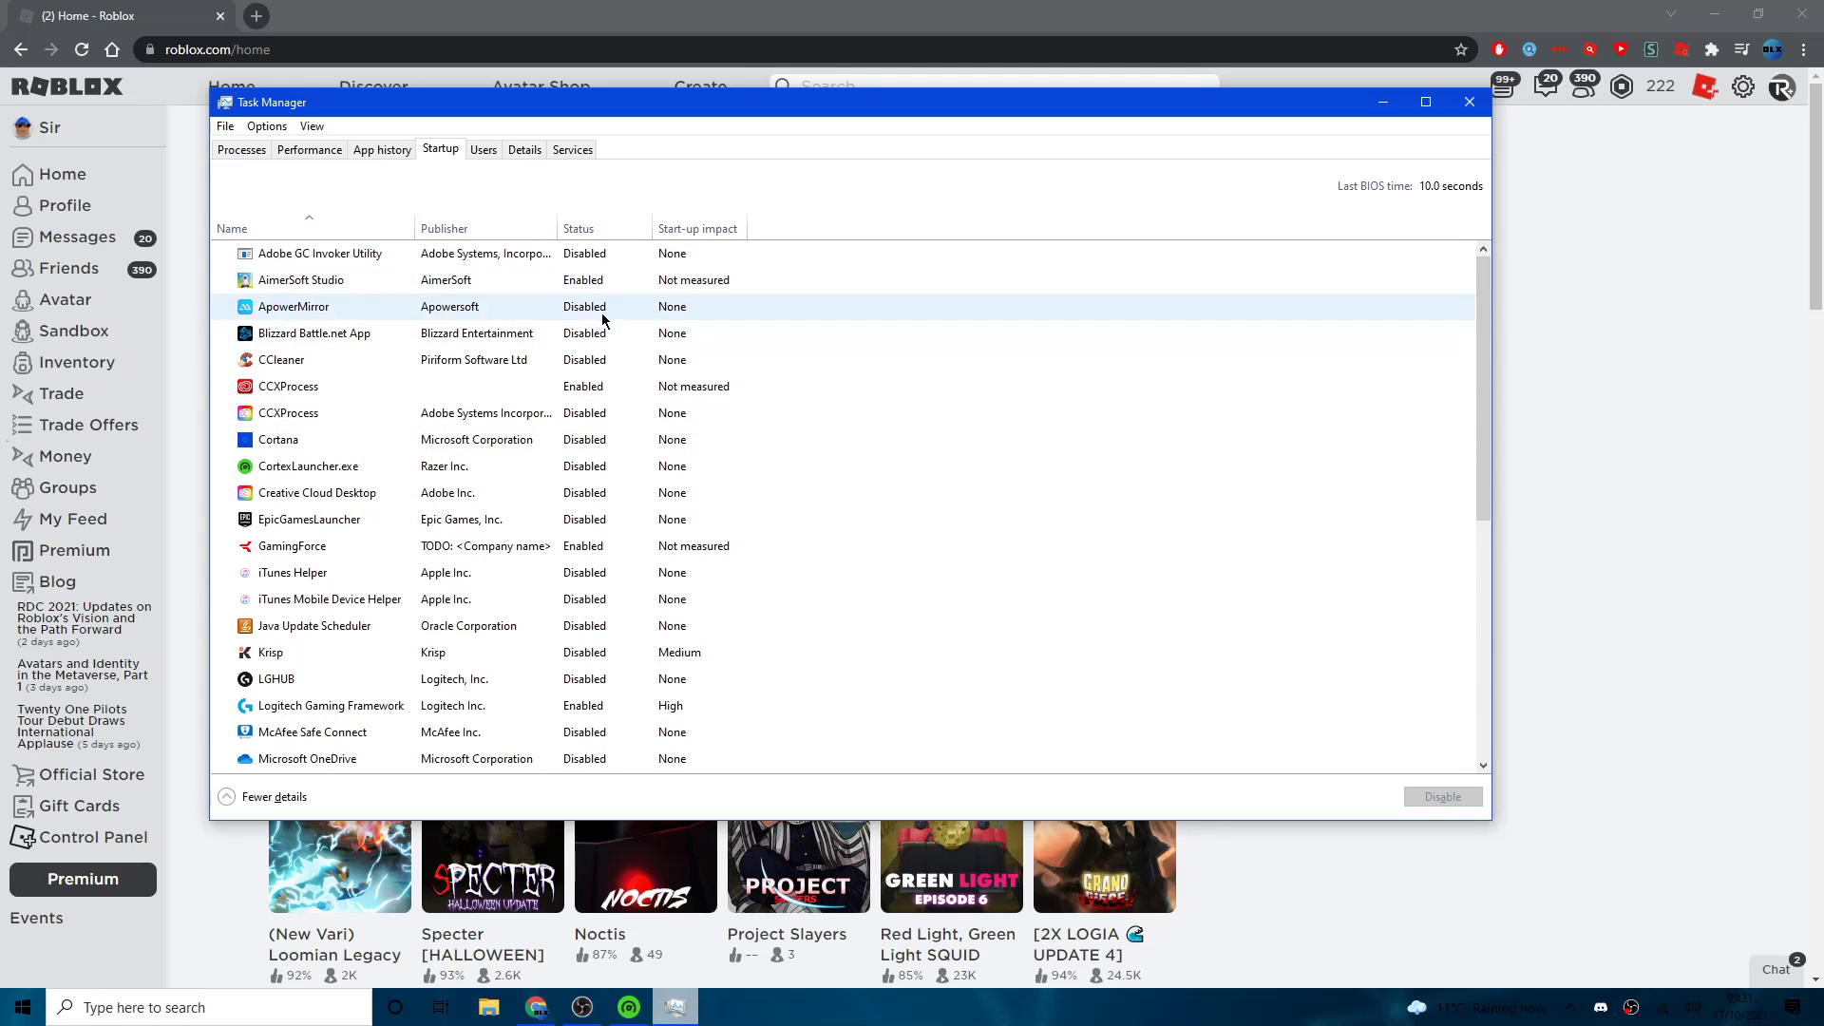
{"action": "scroll", "coordinate": [580, 190], "scroll_direction": "down", "scroll_amount": 1}
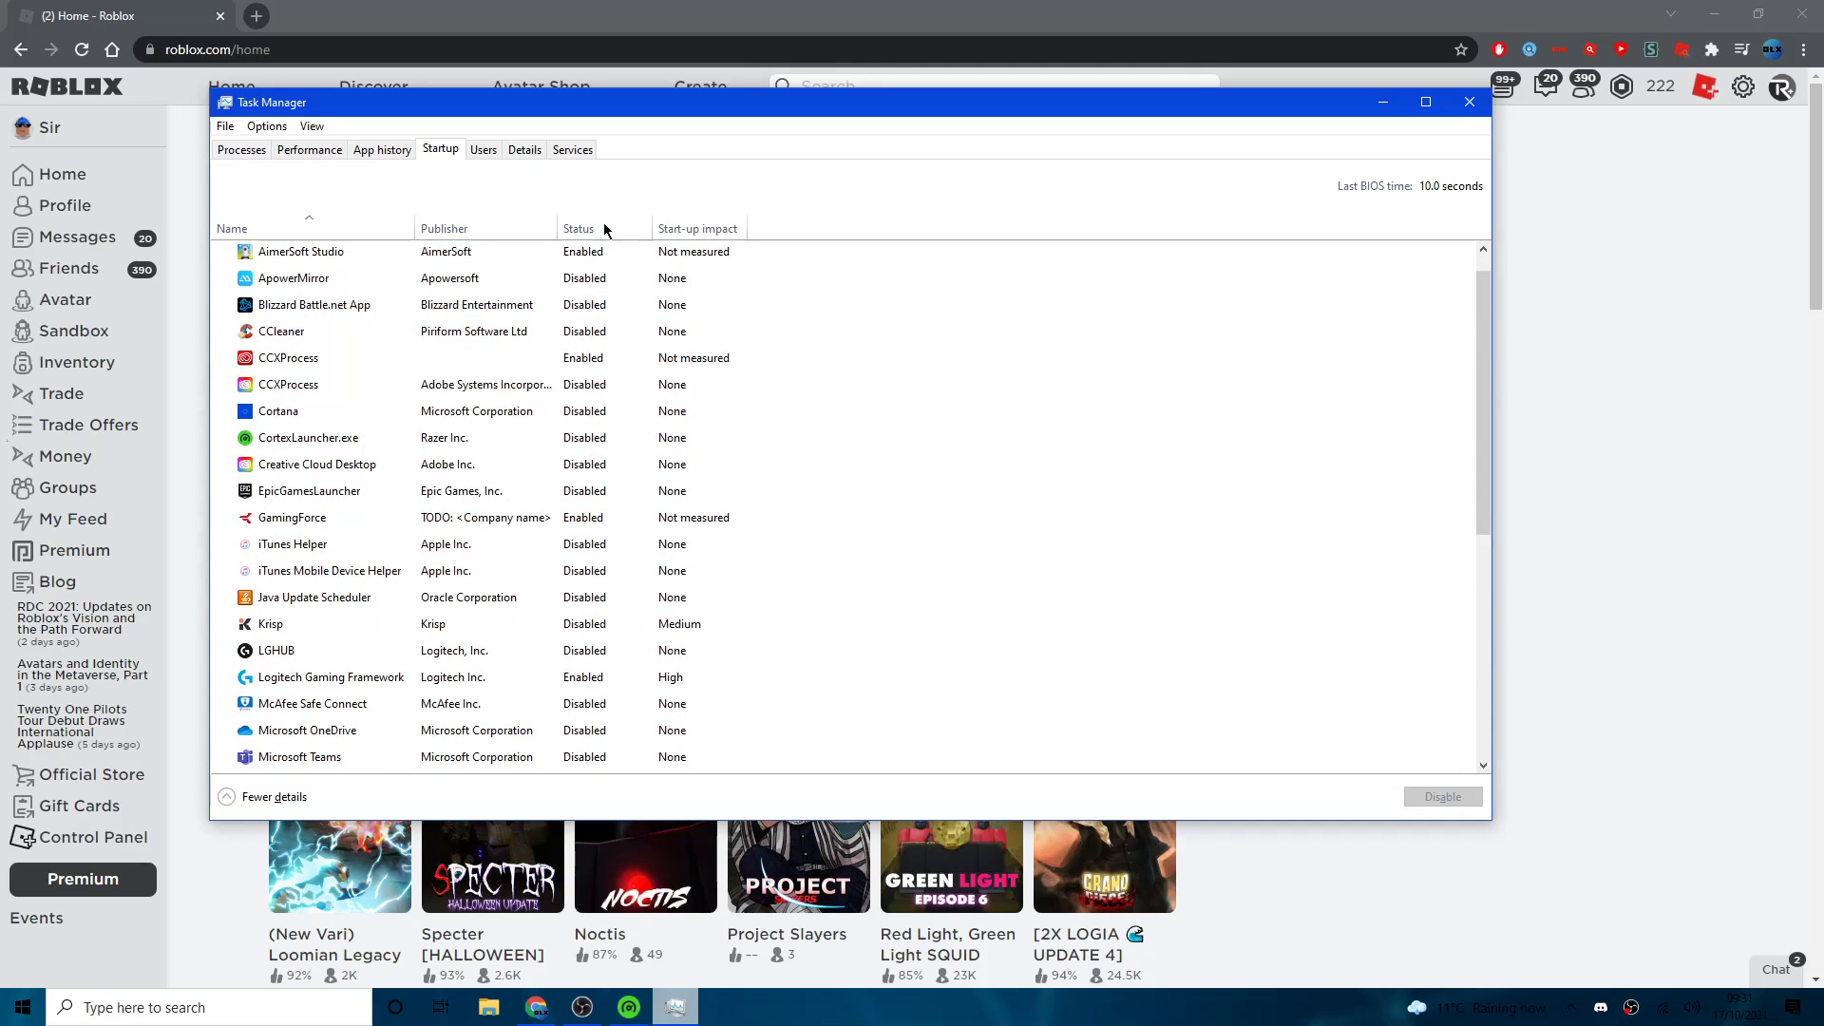
{"action": "scroll", "coordinate": [732, 558], "scroll_direction": "down", "scroll_amount": 5}
{"action": "left_click", "coordinate": [544, 548]}
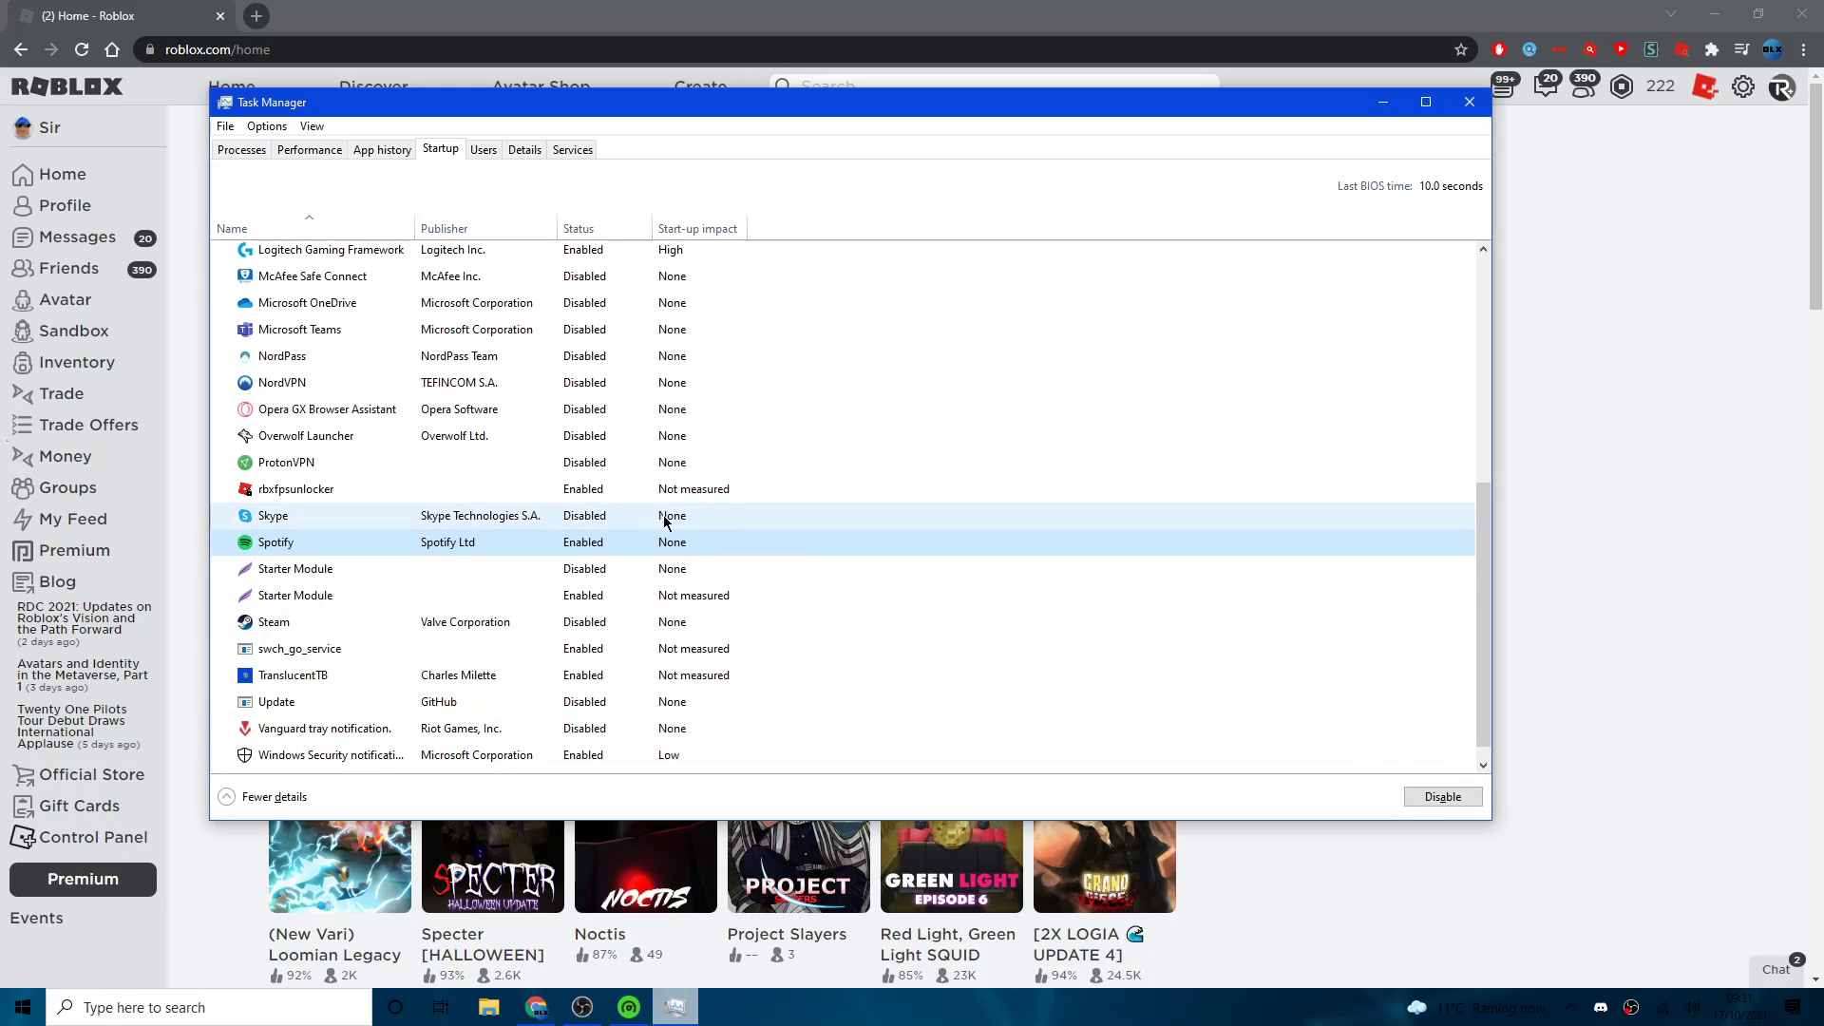
{"action": "left_click", "coordinate": [1442, 797]}
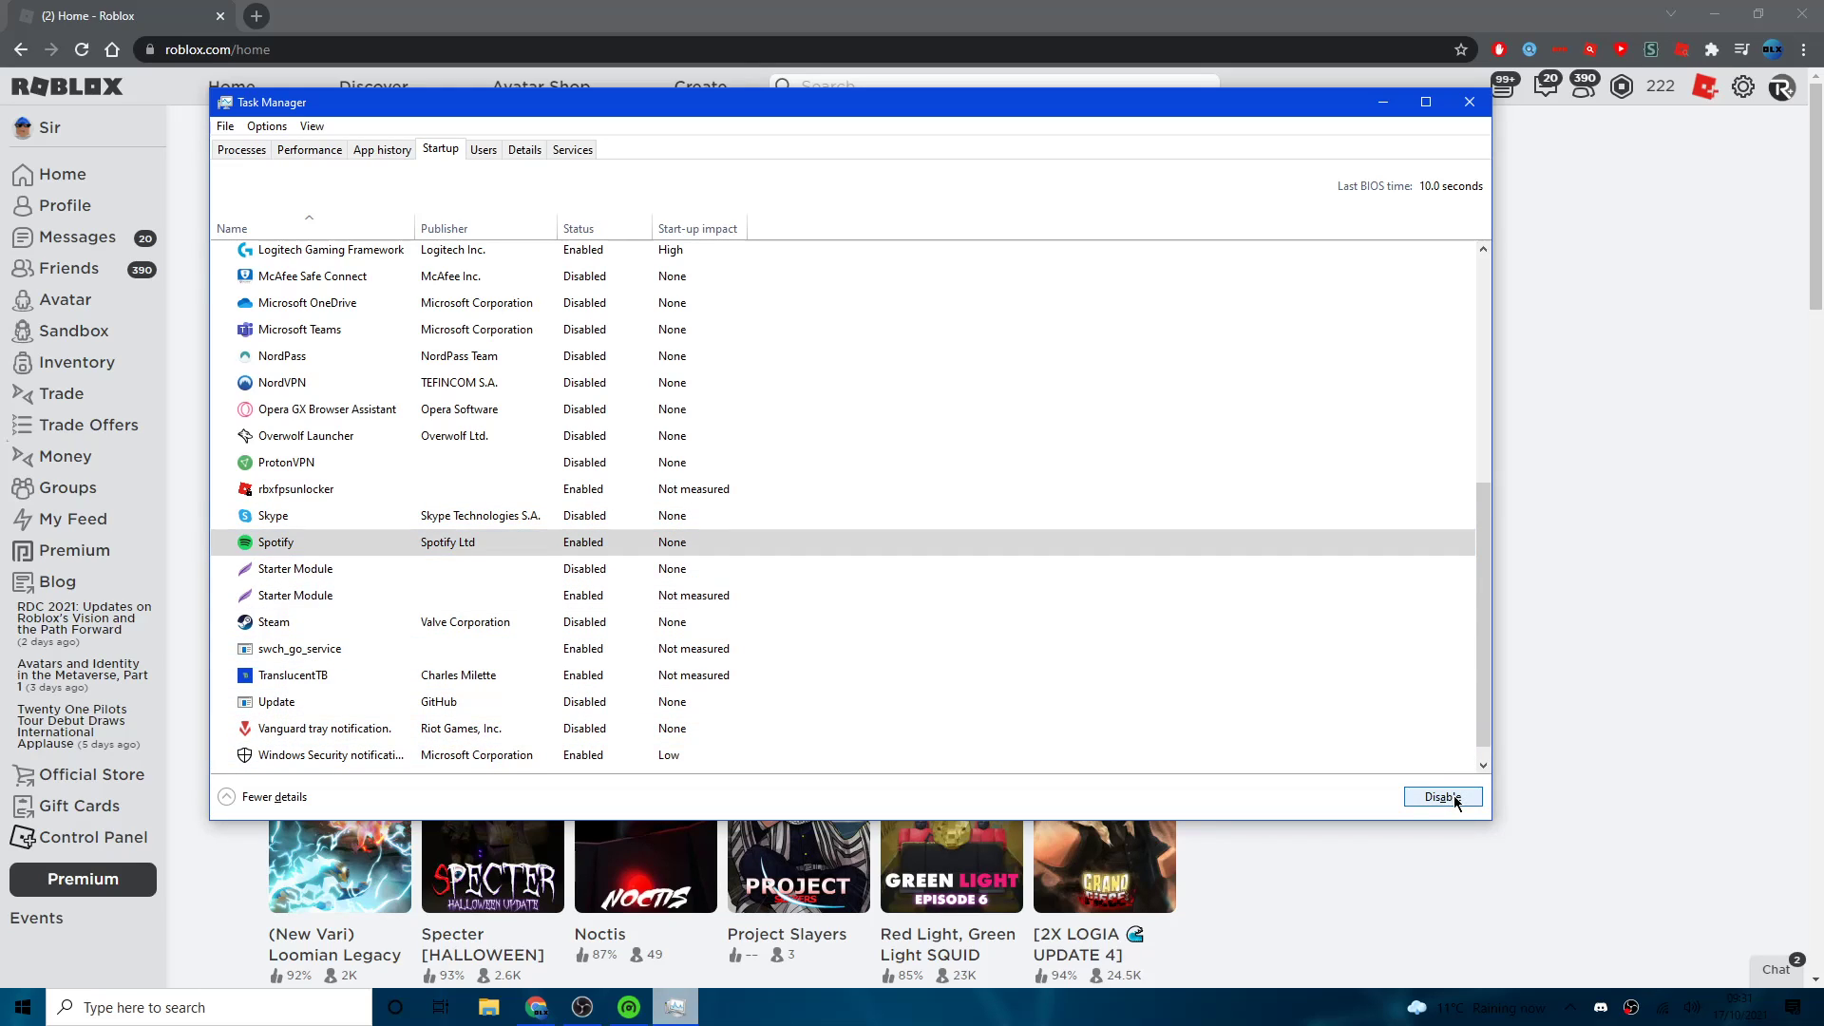
Step: Examine the status and start-up impact of the other startup programs, including Skype, McAfee Safe Connect and Logitech Gaming Framework
{"action": "left_click", "coordinate": [876, 517]}
{"action": "scroll", "coordinate": [864, 519], "scroll_direction": "up", "scroll_amount": 1}
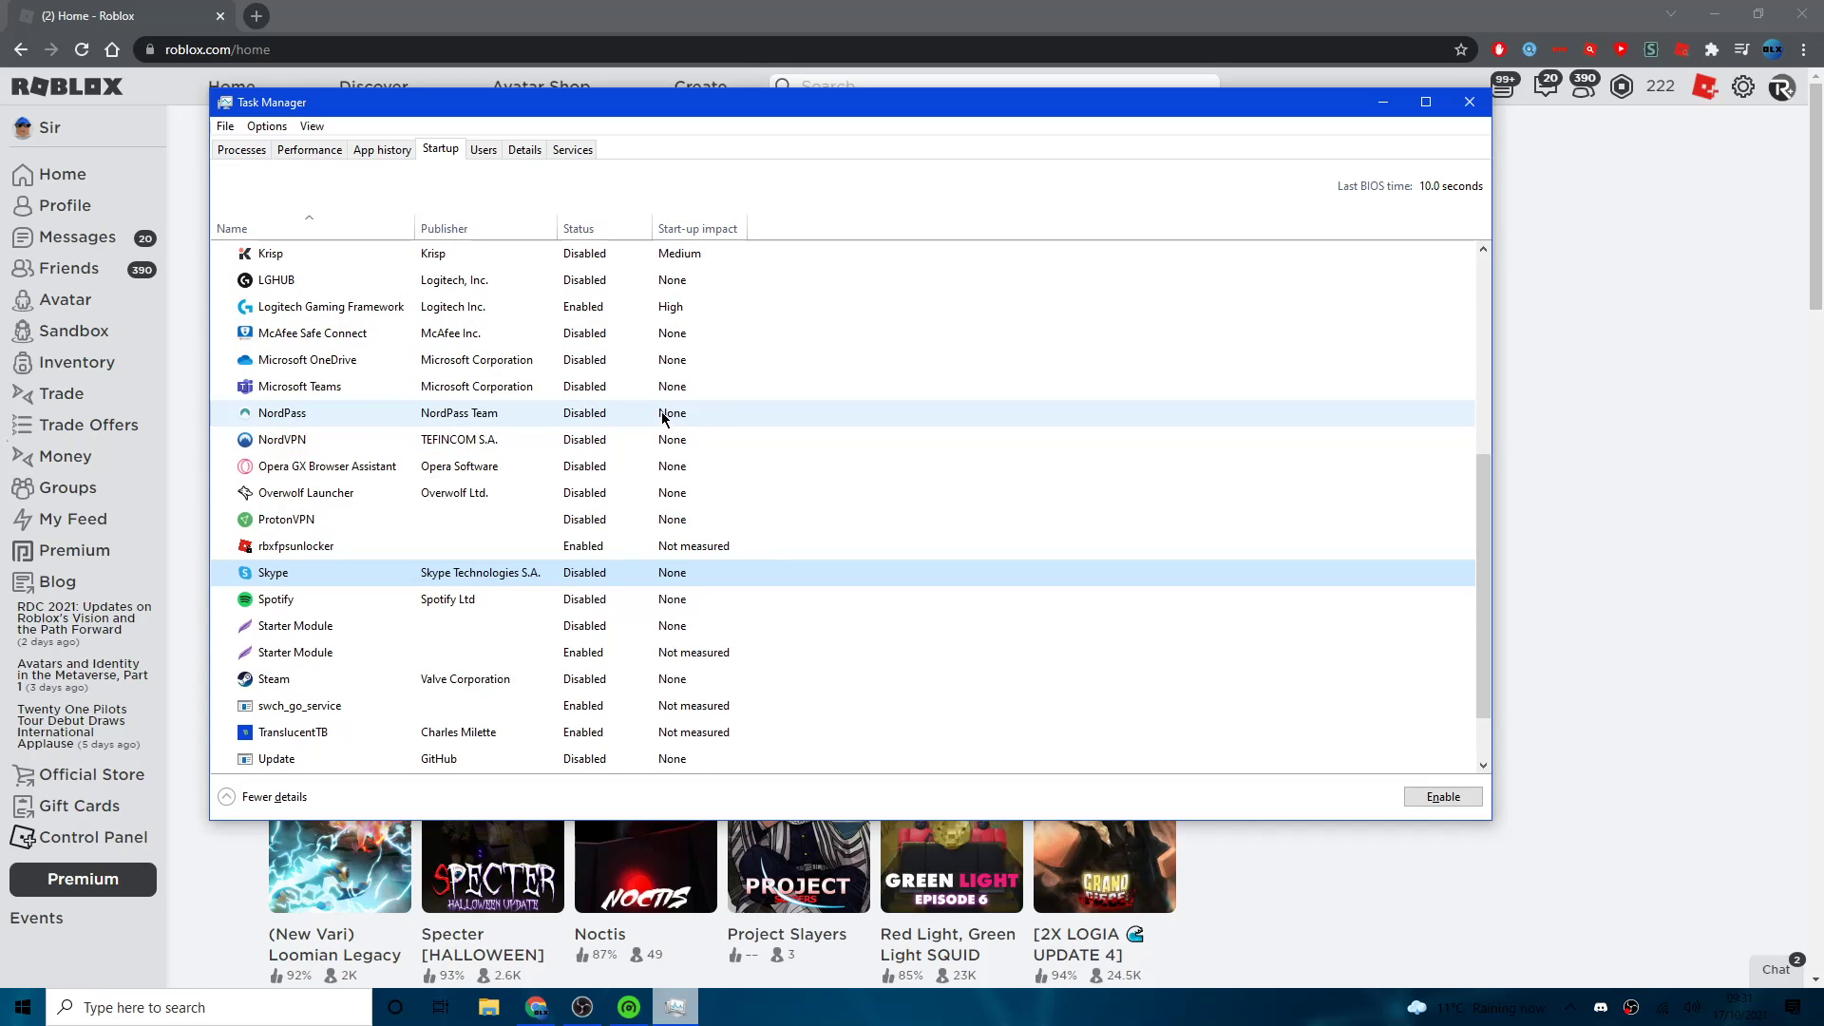
{"action": "scroll", "coordinate": [673, 415], "scroll_direction": "up", "scroll_amount": 1}
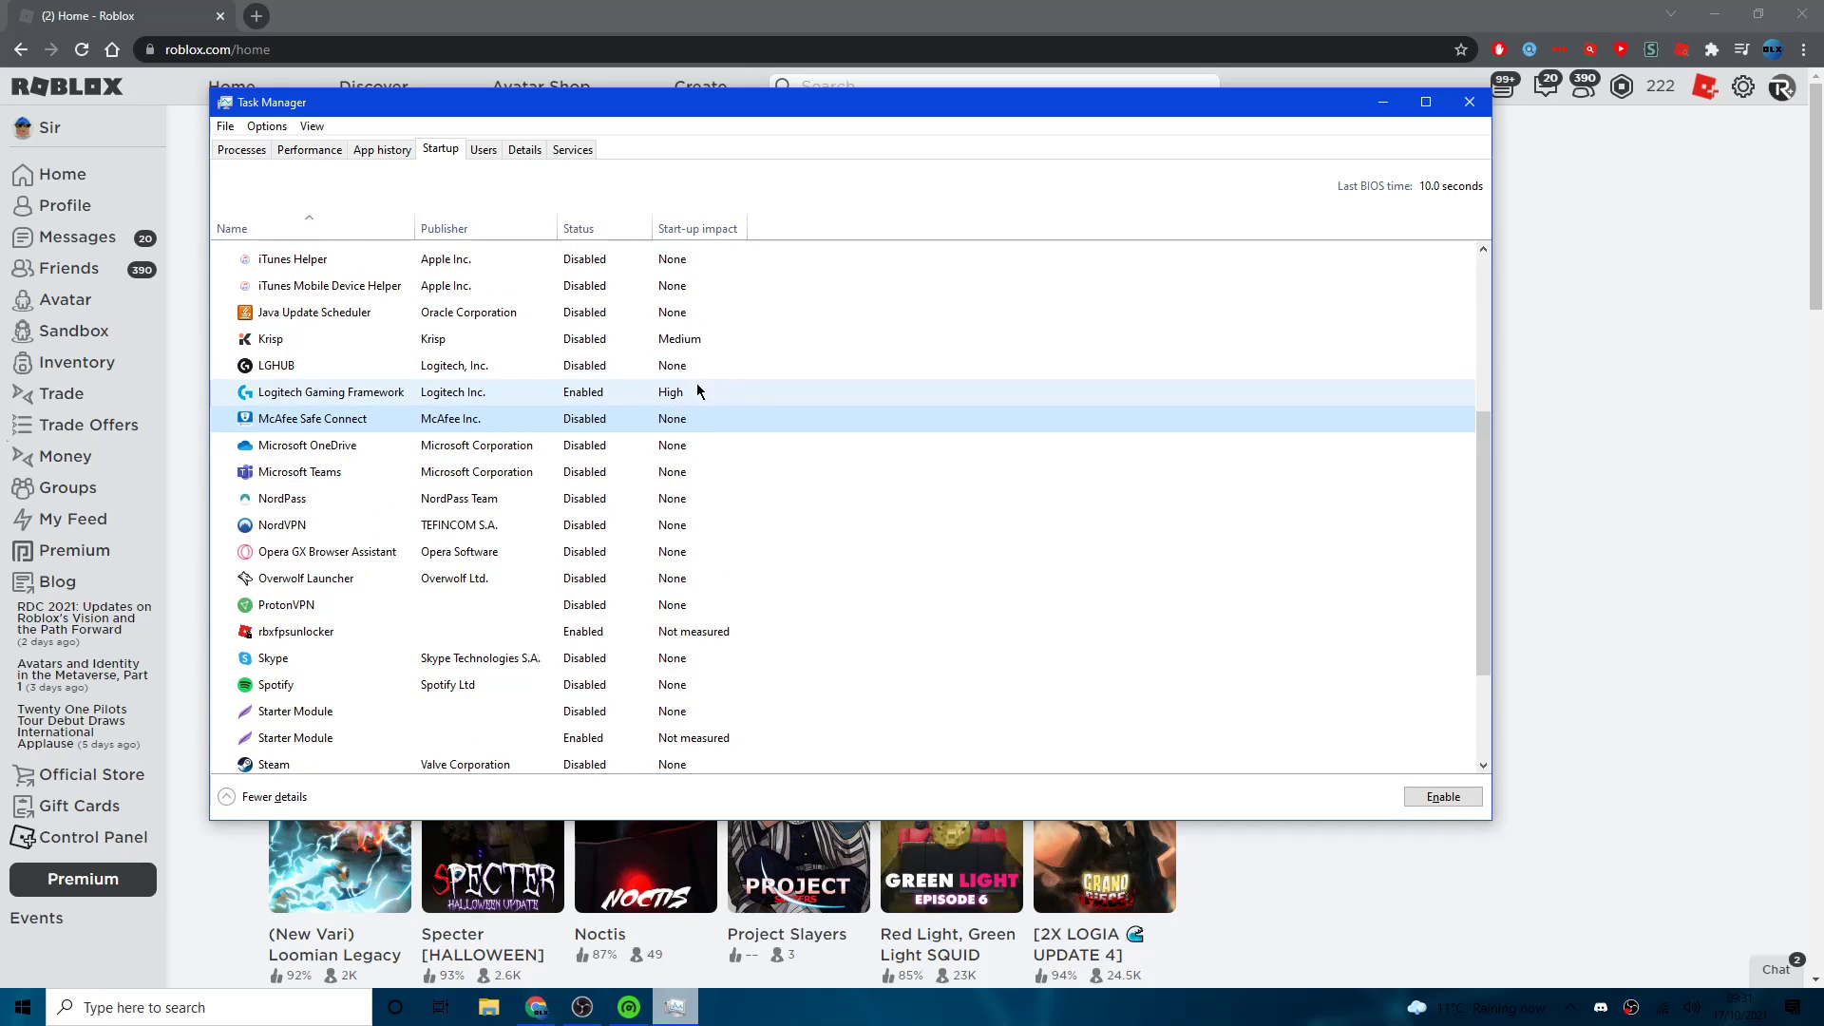
{"action": "left_click", "coordinate": [687, 392]}
{"action": "scroll", "coordinate": [812, 420], "scroll_direction": "up", "scroll_amount": 2}
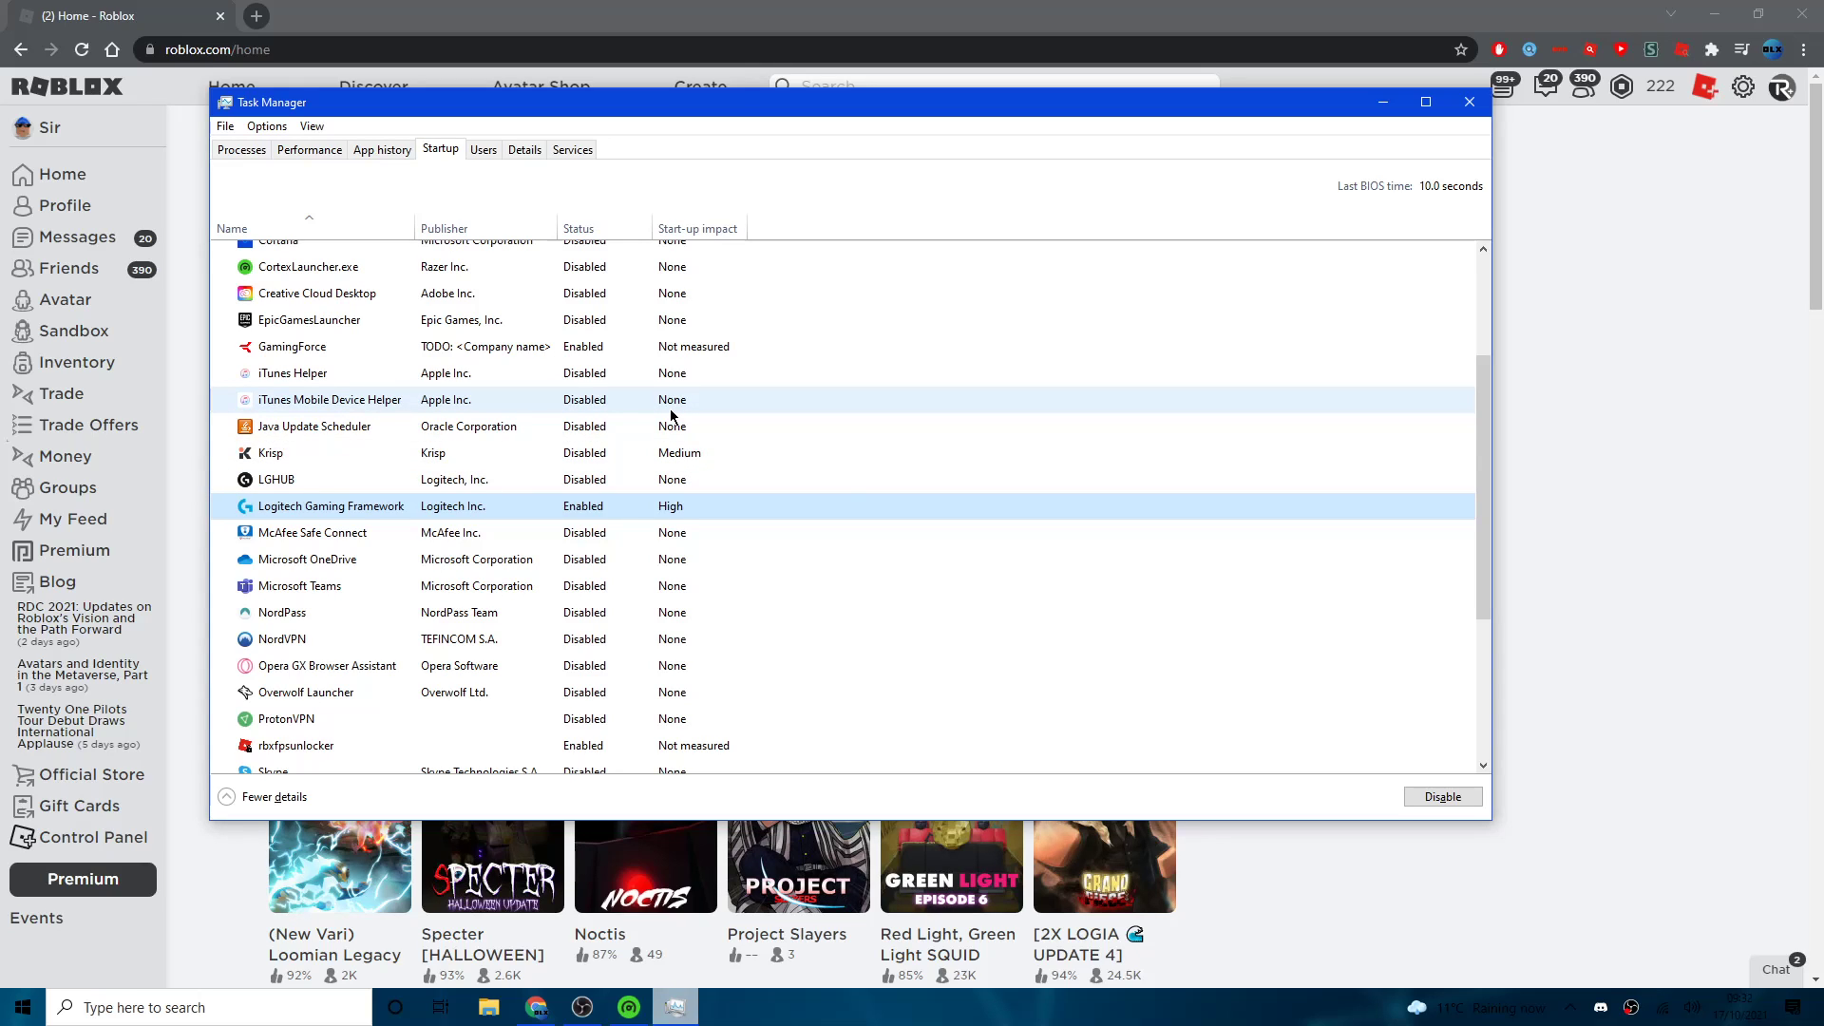
Step: Examine the resource usage of the running apps and background processes, including OBS Studio, and close Task Manager
{"action": "scroll", "coordinate": [996, 568], "scroll_direction": "up", "scroll_amount": 3}
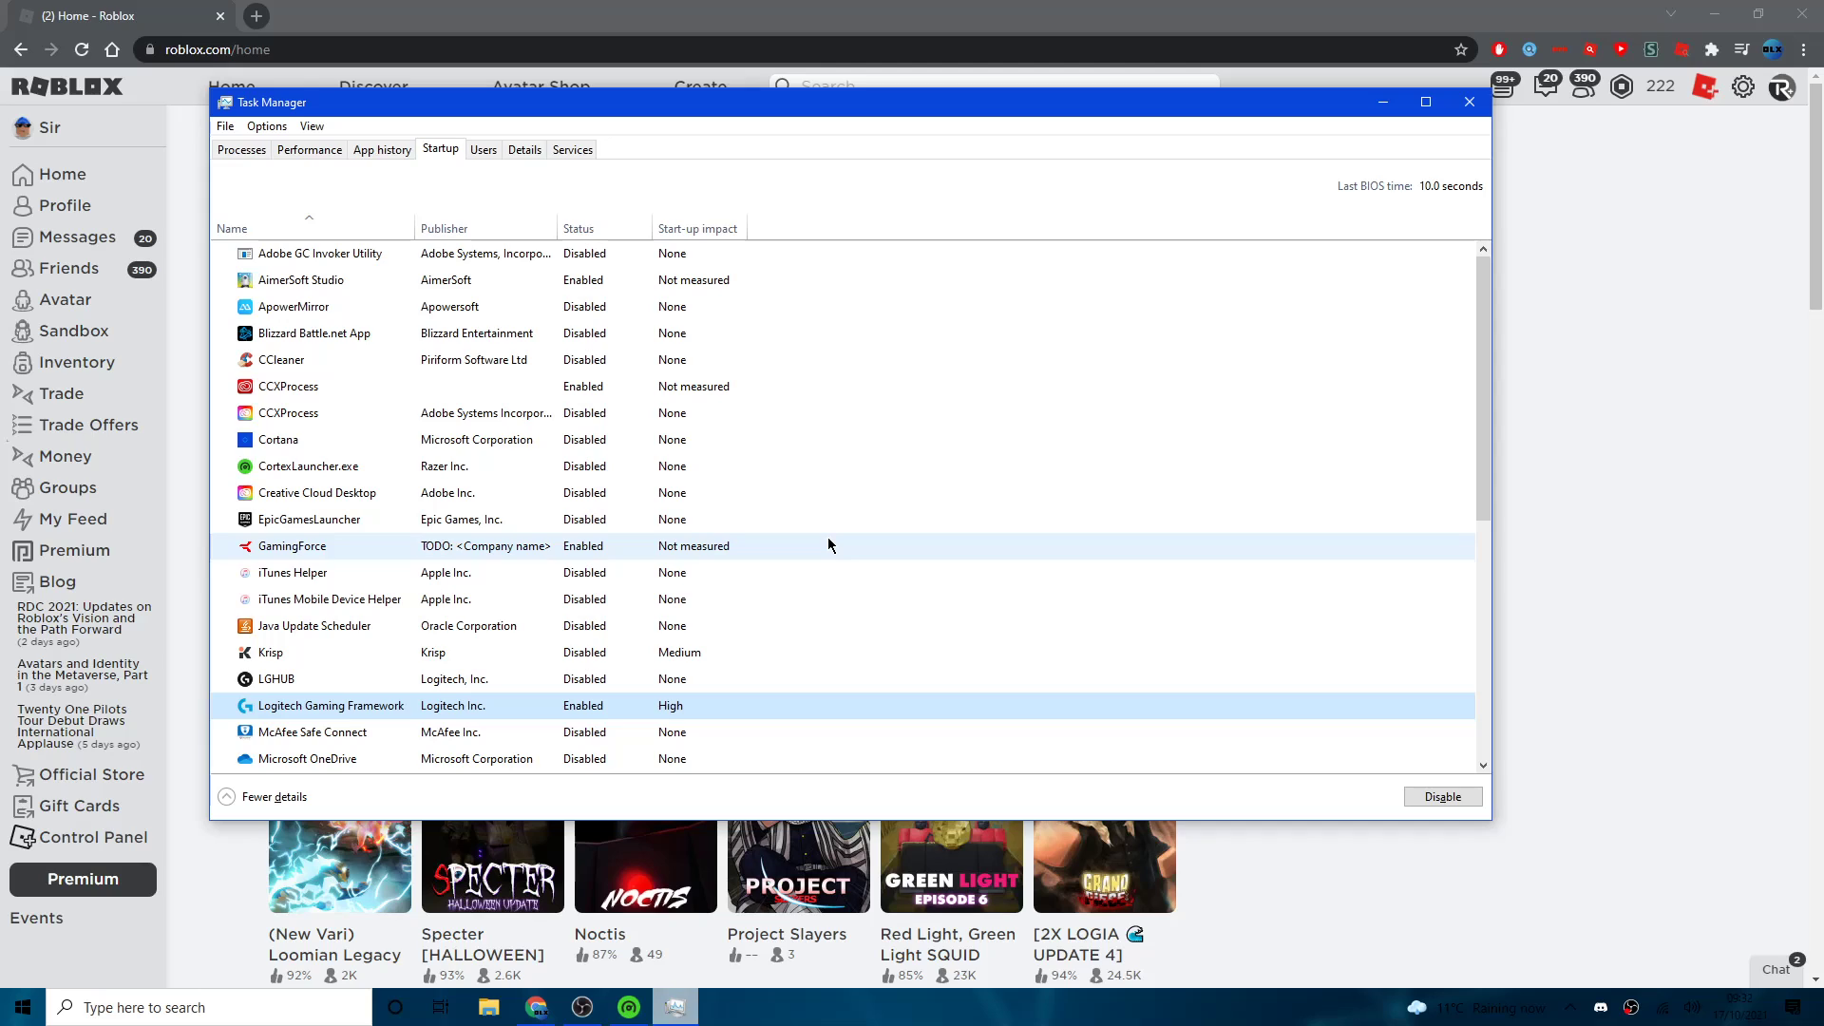
{"action": "left_click", "coordinate": [242, 149]}
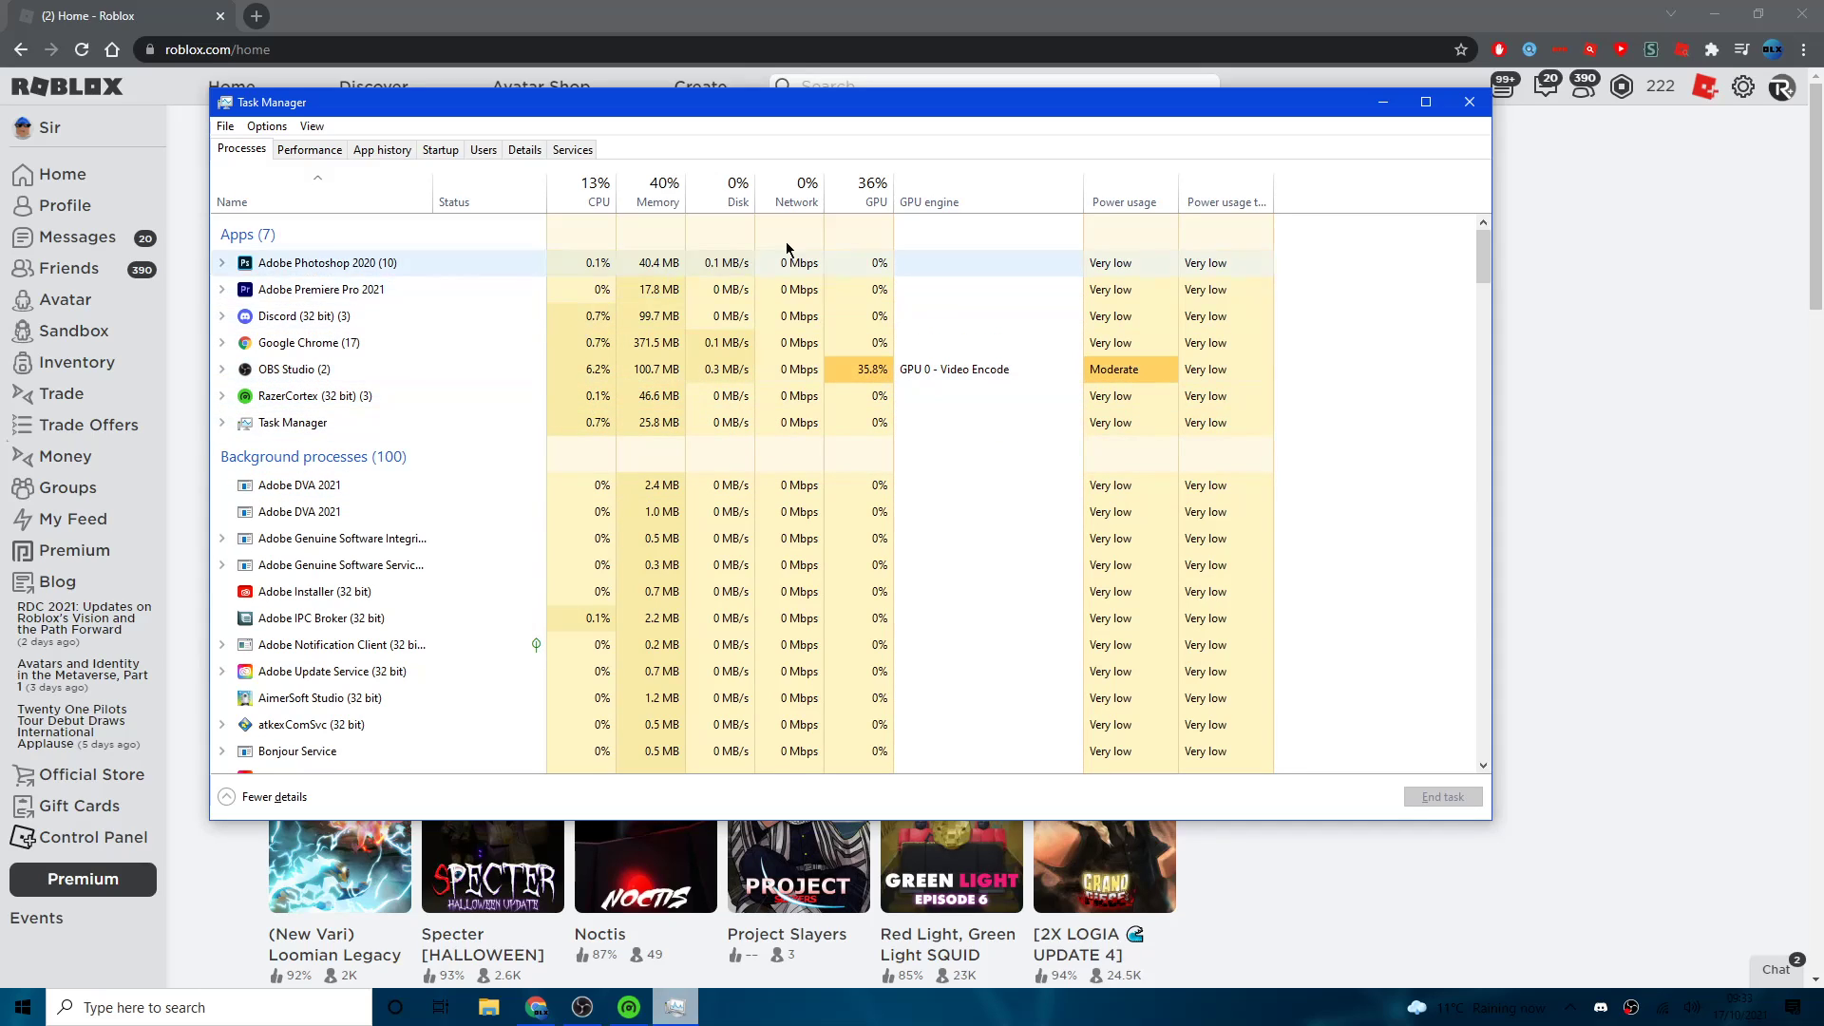
{"action": "left_click", "coordinate": [738, 370]}
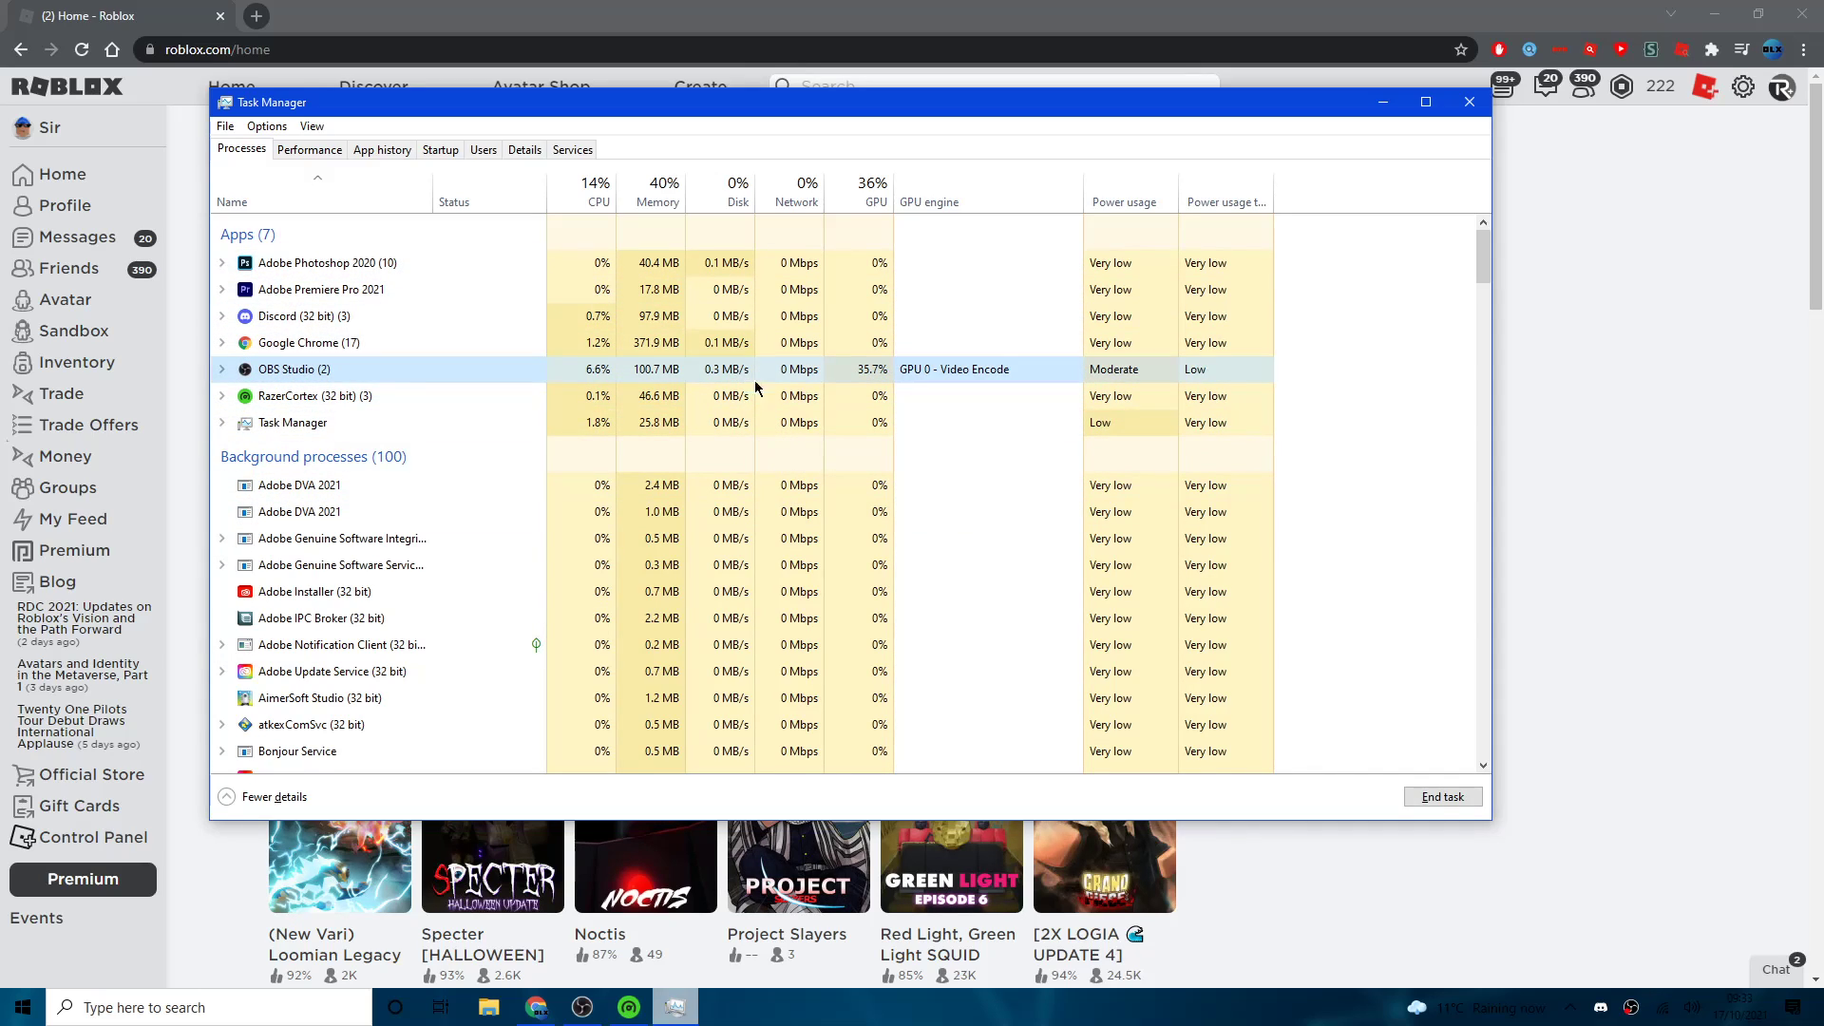
{"action": "left_click", "coordinate": [1167, 582]}
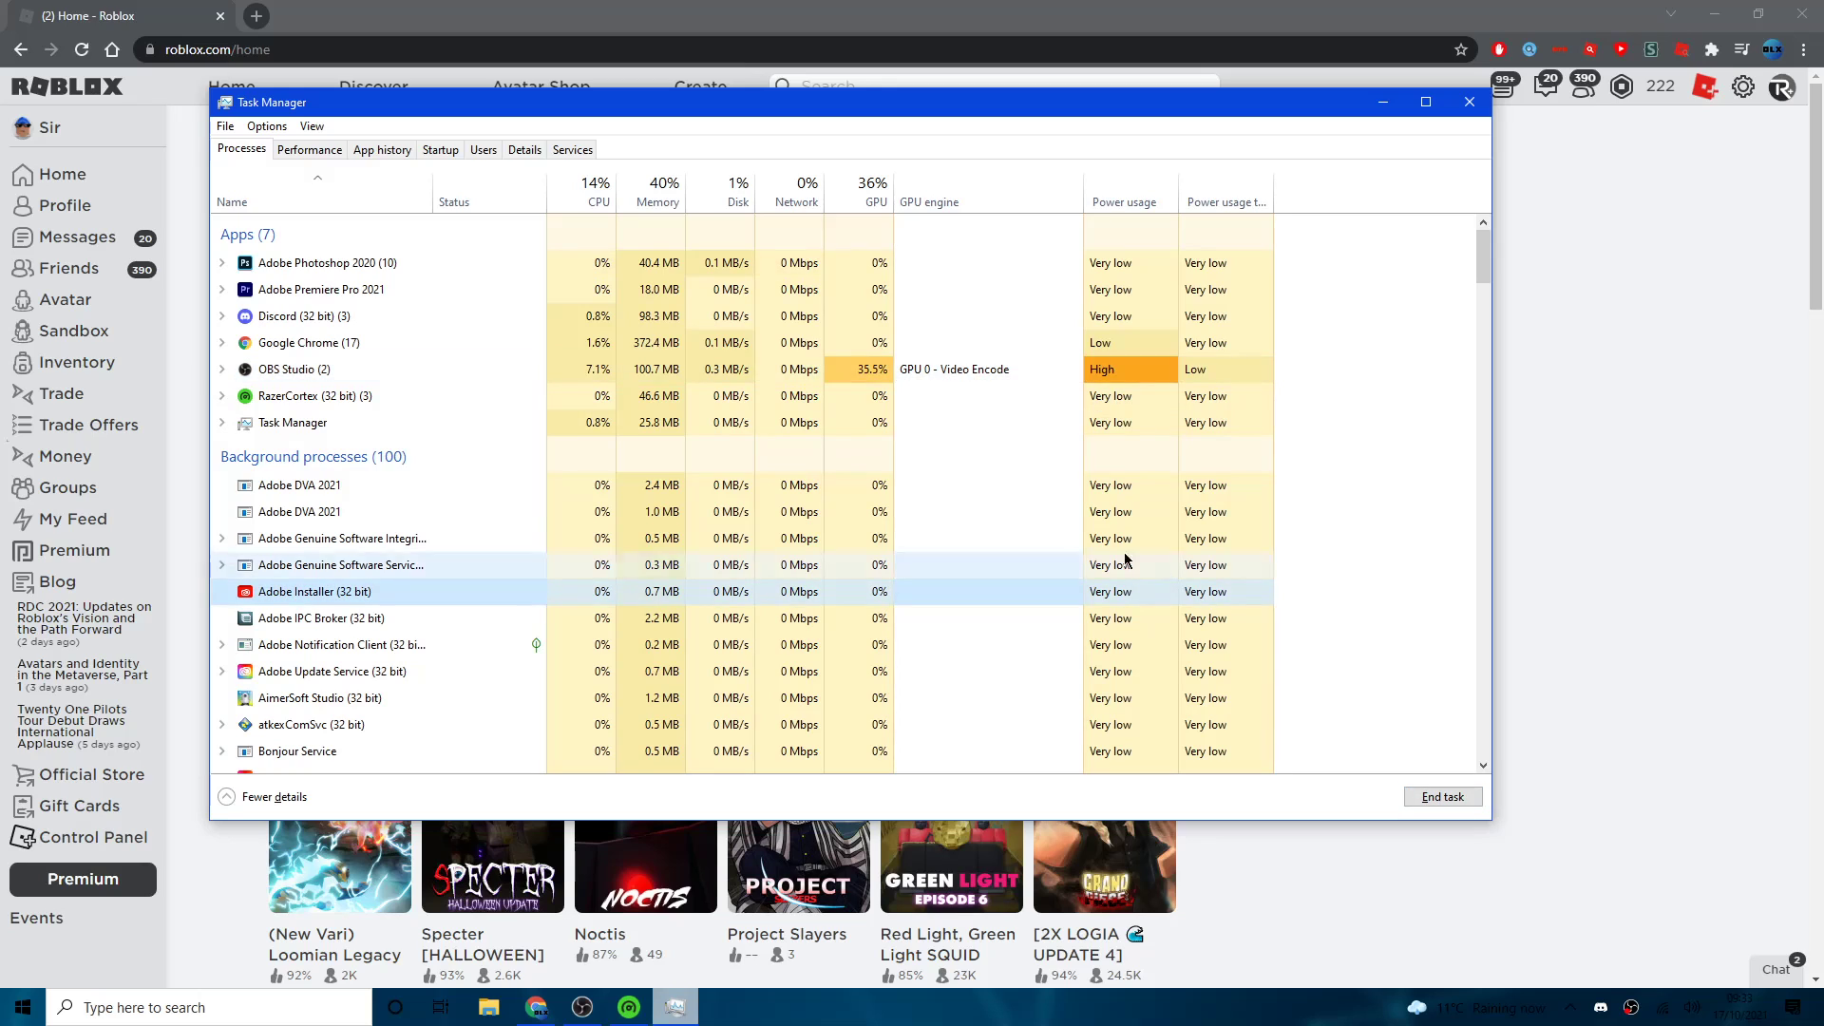
{"action": "left_click", "coordinate": [725, 422]}
{"action": "scroll", "coordinate": [608, 494], "scroll_direction": "down", "scroll_amount": 3}
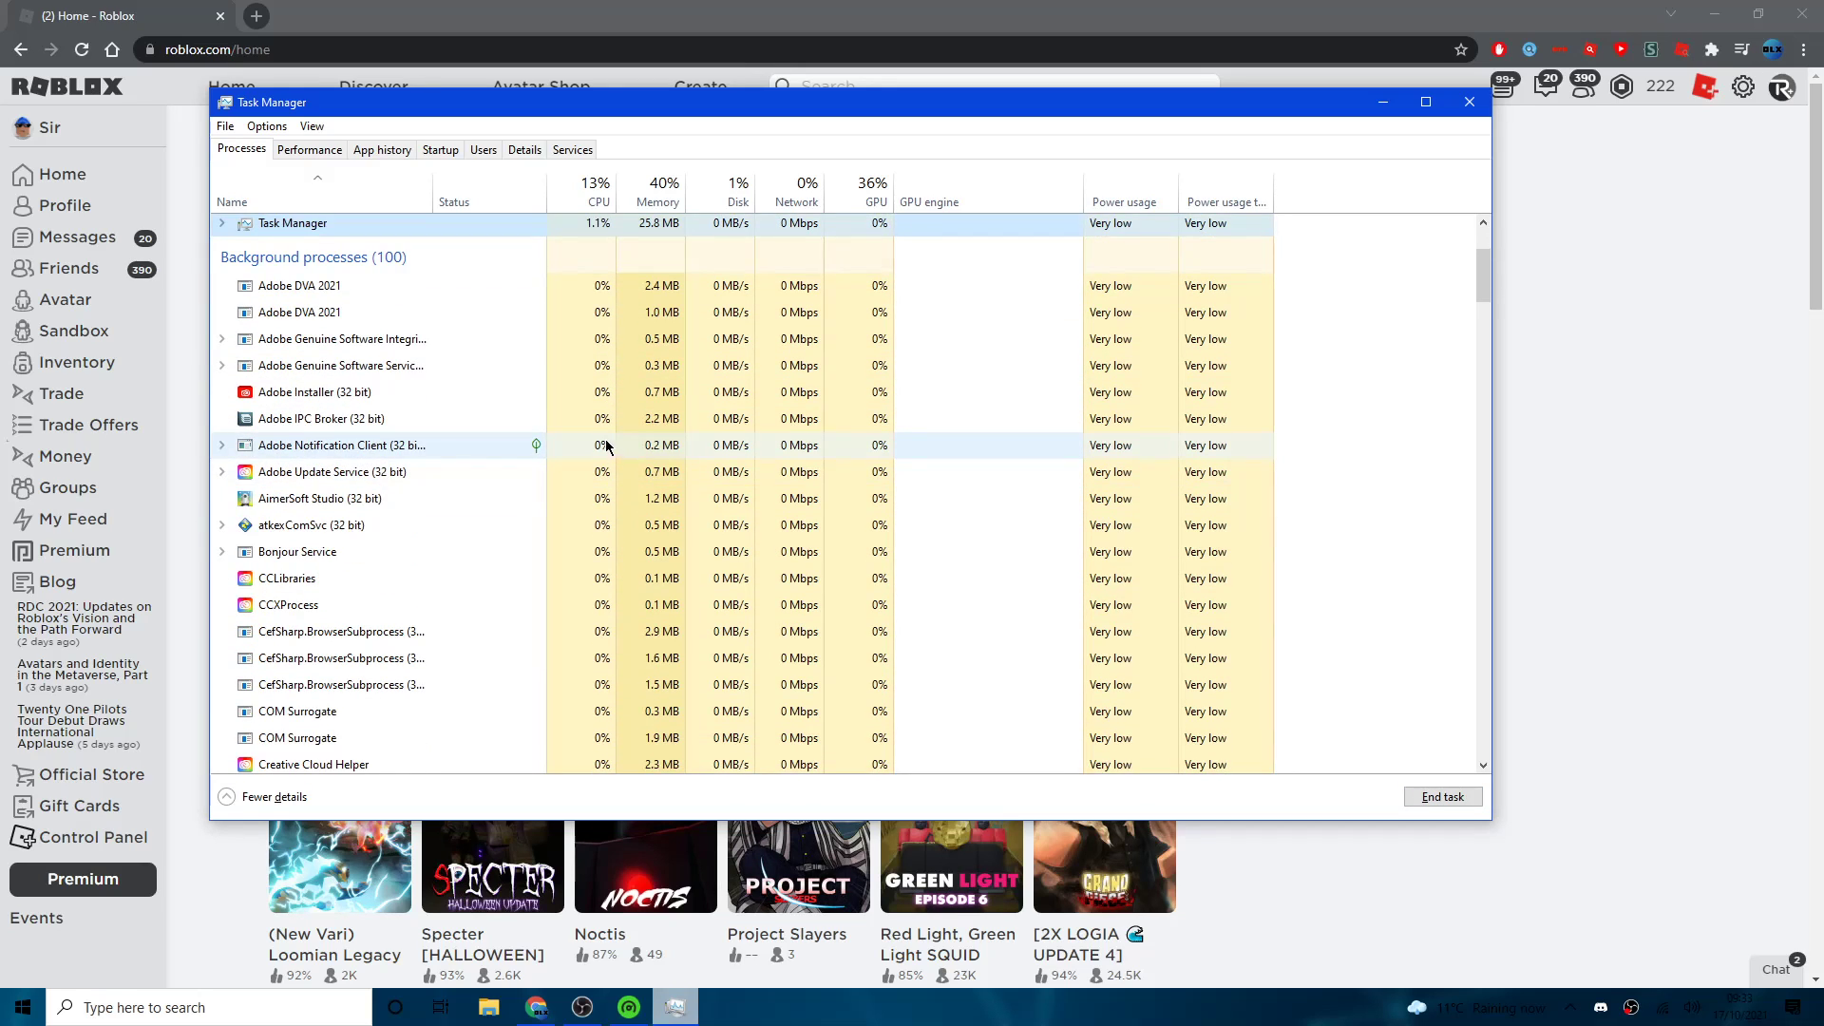
{"action": "scroll", "coordinate": [606, 437], "scroll_direction": "down", "scroll_amount": 3}
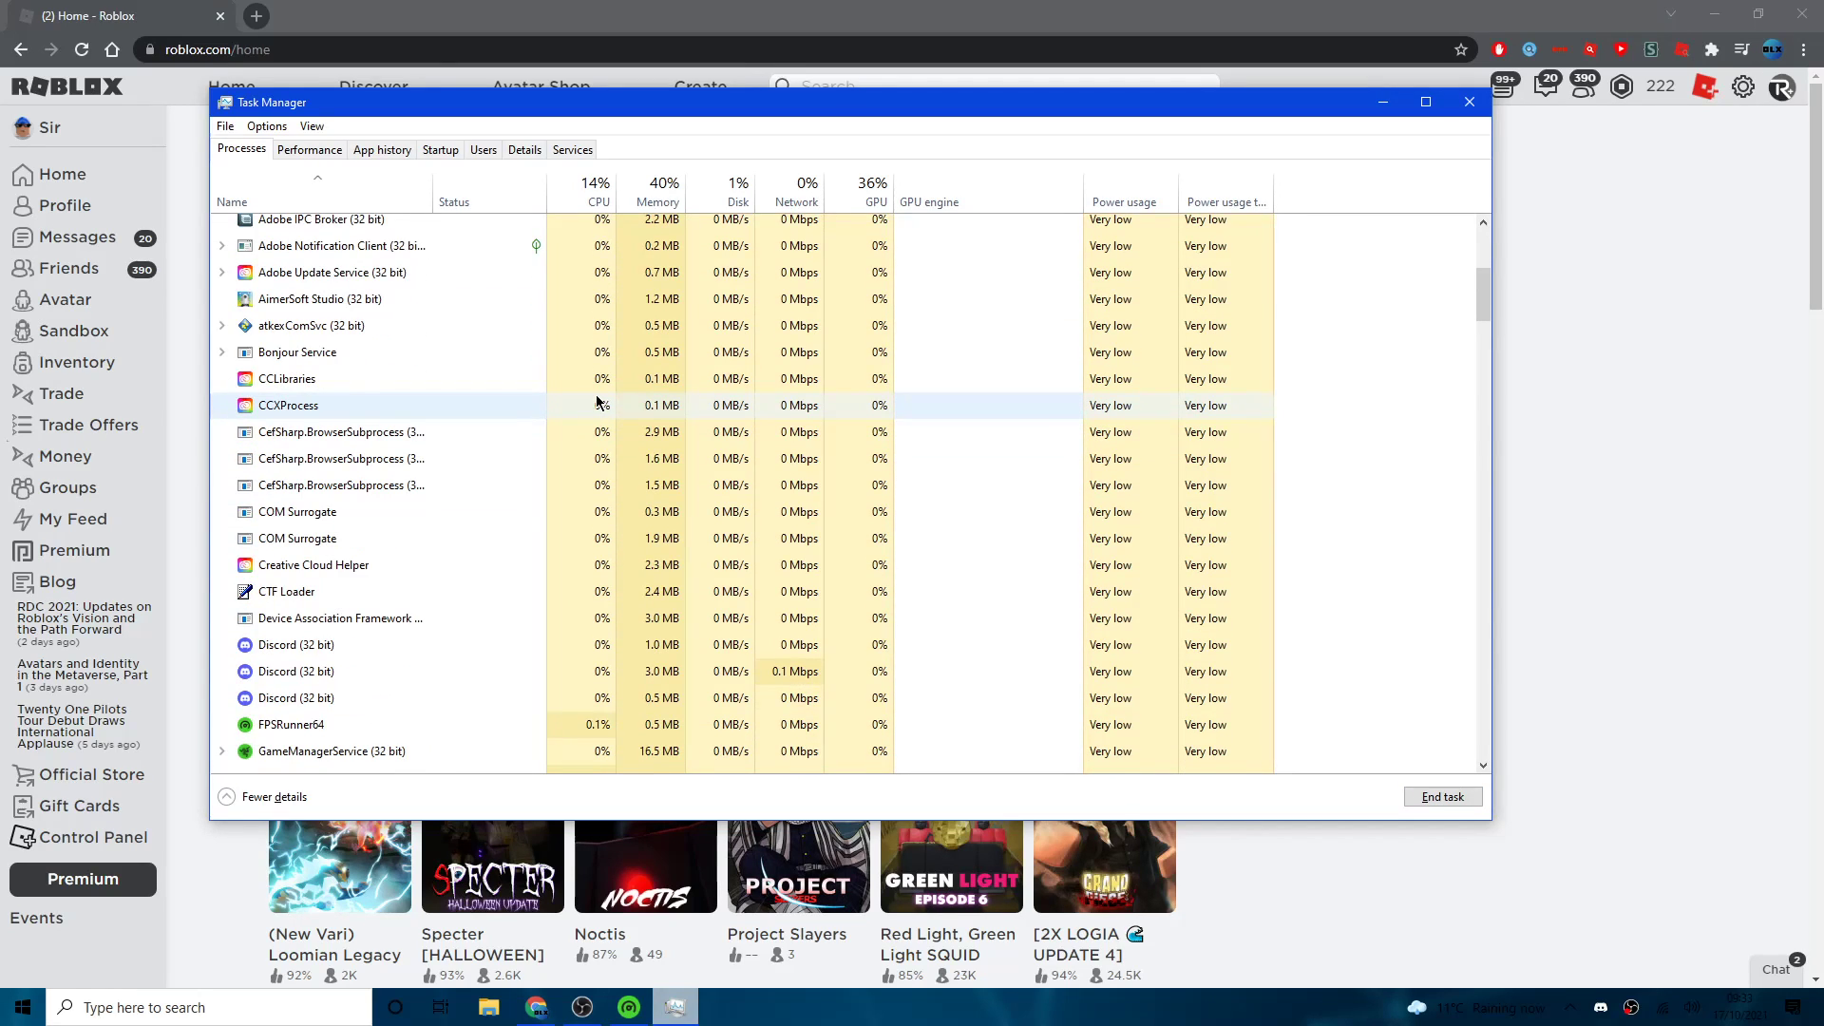
{"action": "scroll", "coordinate": [598, 403], "scroll_direction": "up", "scroll_amount": 6}
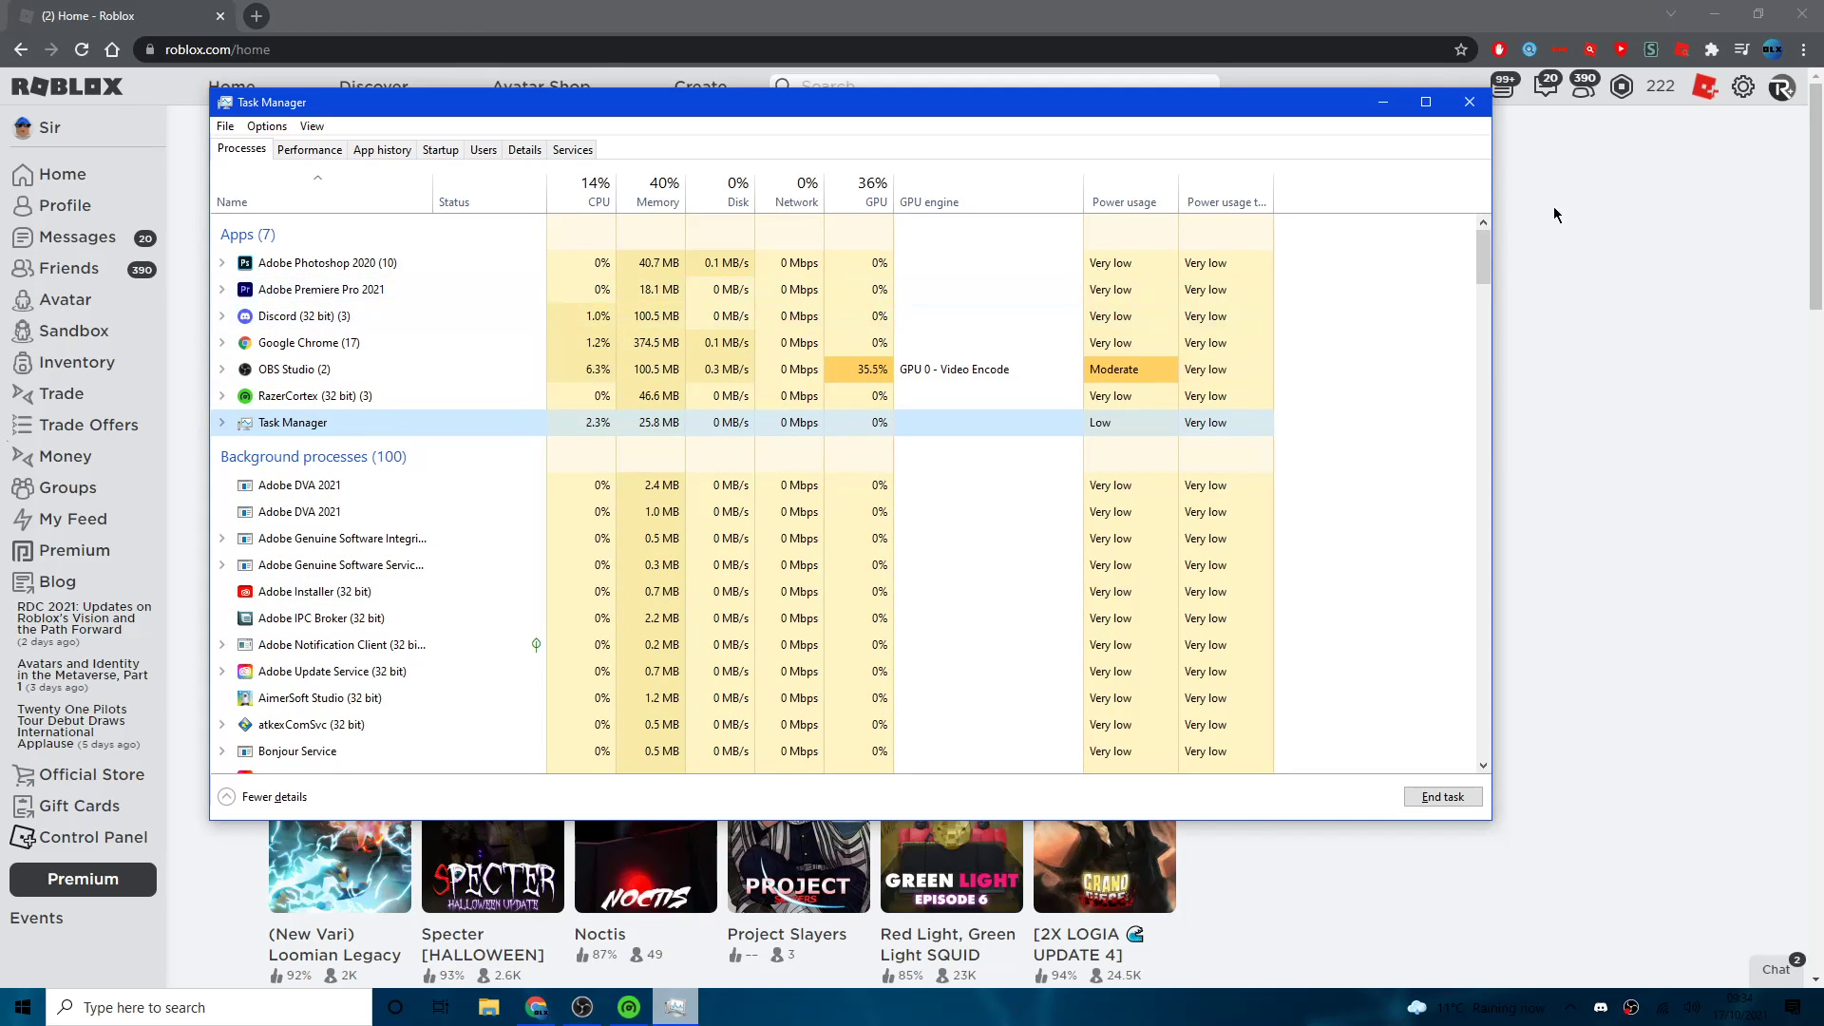
{"action": "left_click", "coordinate": [1470, 103]}
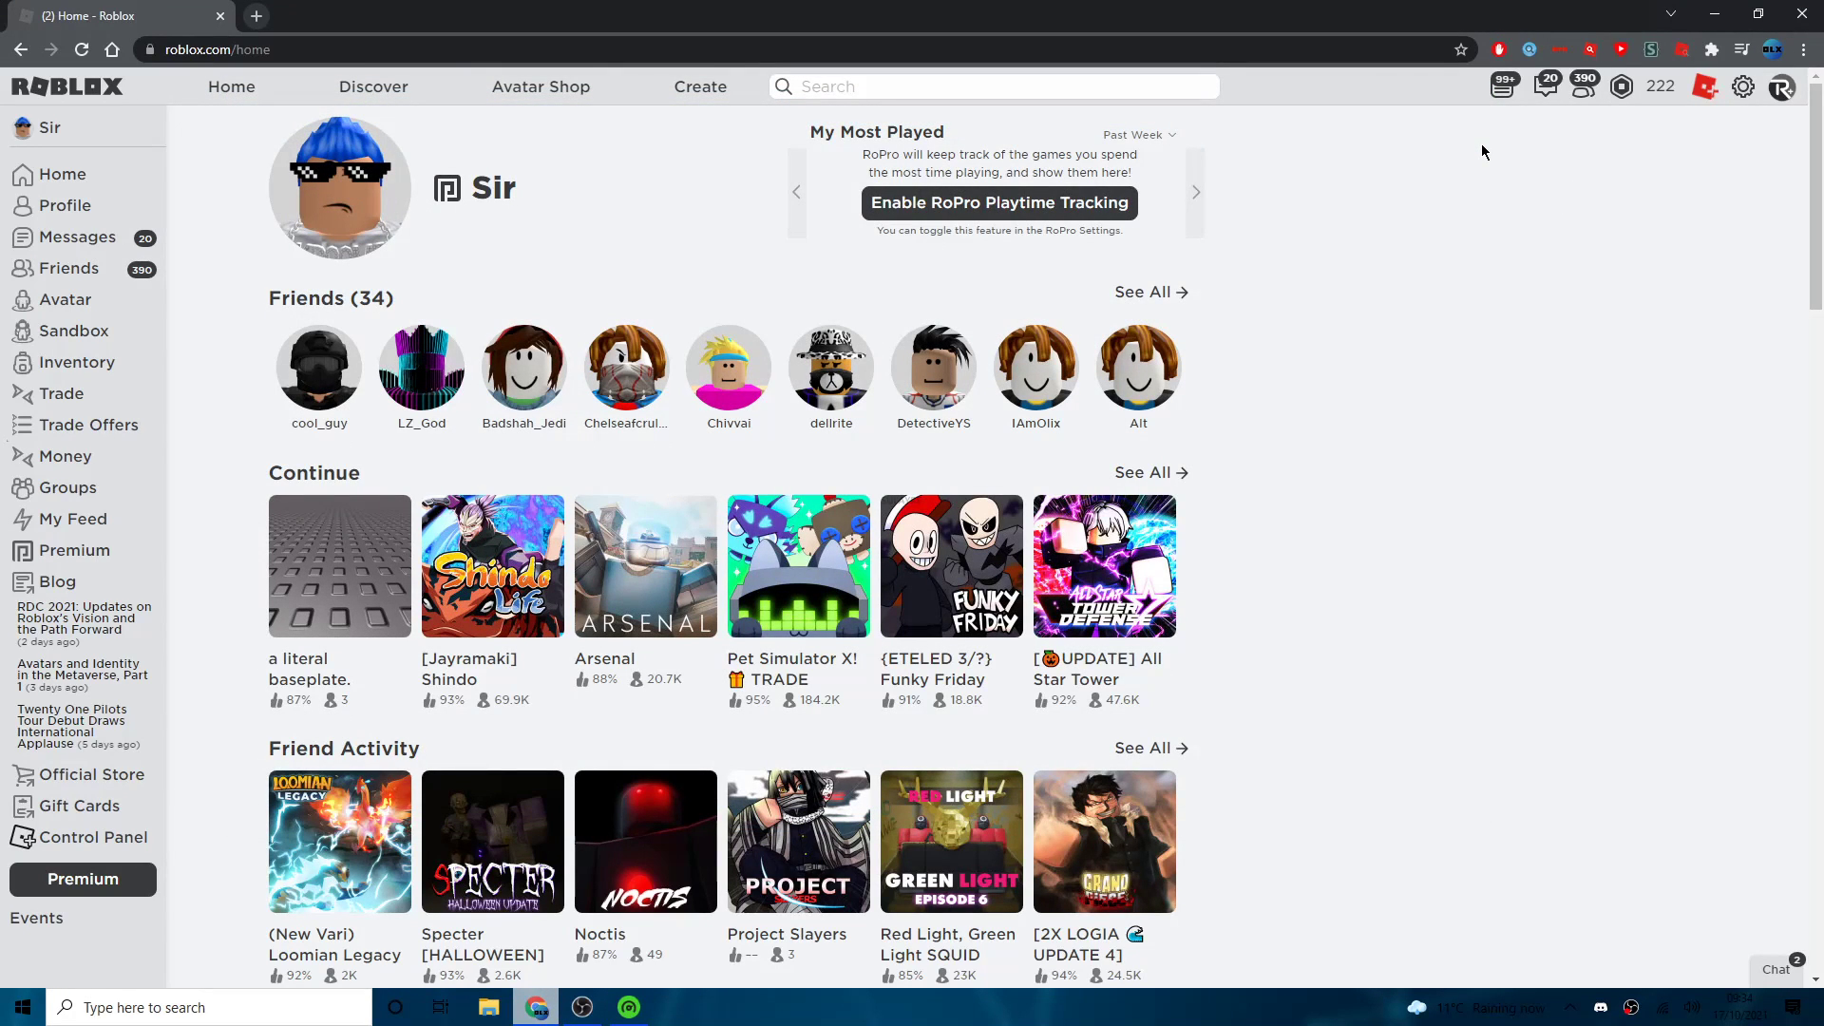